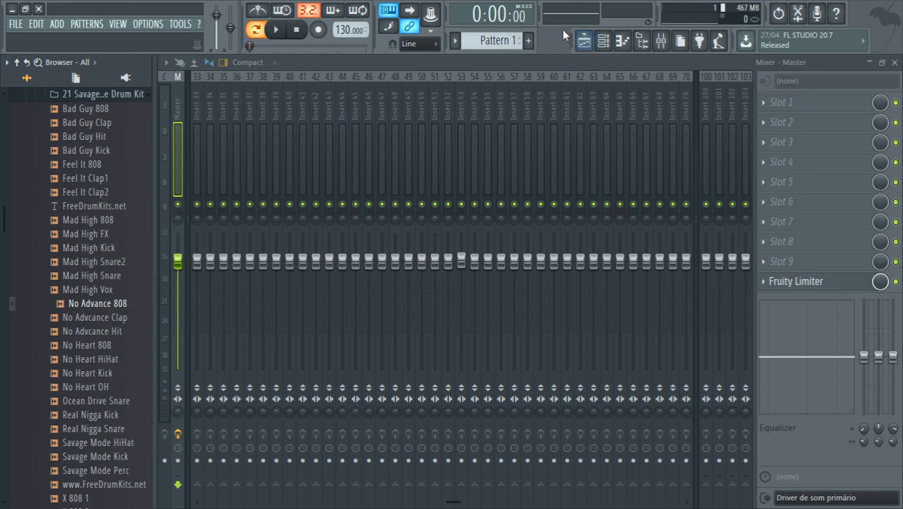
View the playlist, the channel rack and the HAY RULE piano roll, and finish on the channel rack
{"action": "left_click", "coordinate": [582, 41]}
{"action": "left_click", "coordinate": [587, 44]}
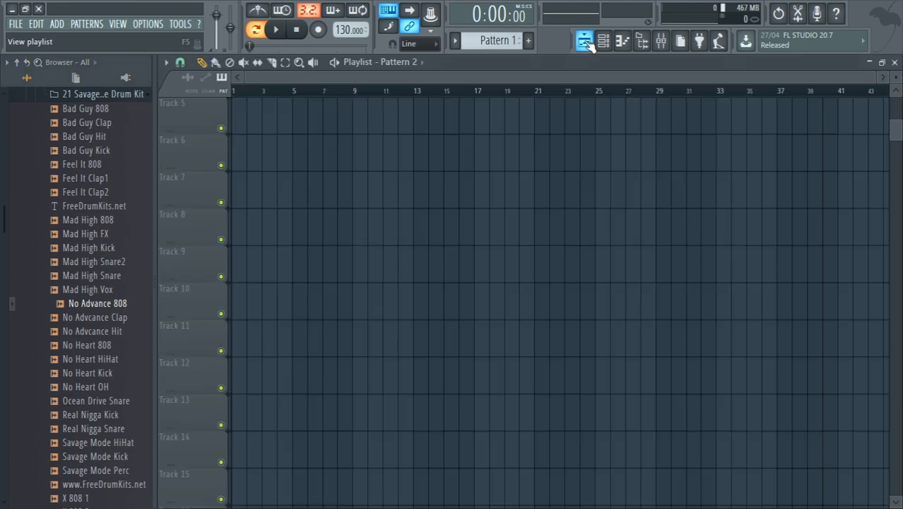
{"action": "left_click", "coordinate": [604, 41]}
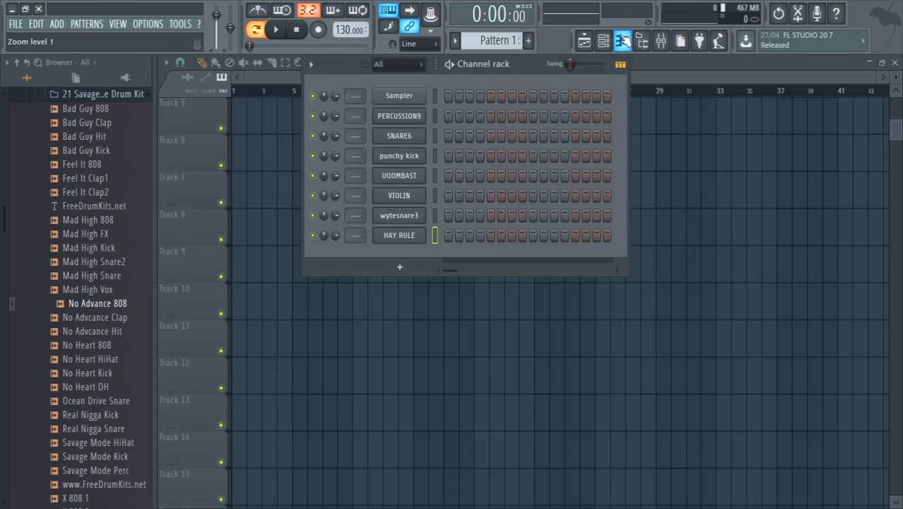
{"action": "left_click", "coordinate": [623, 41]}
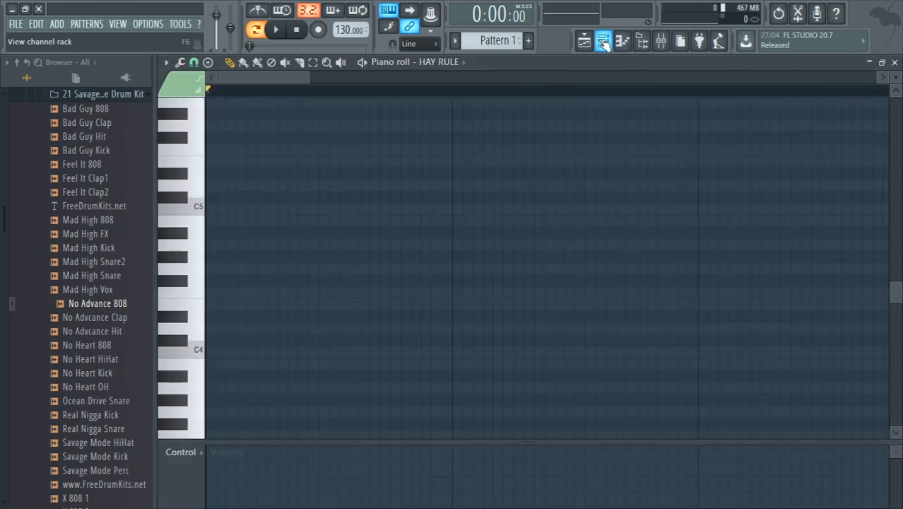
{"action": "left_click", "coordinate": [607, 41]}
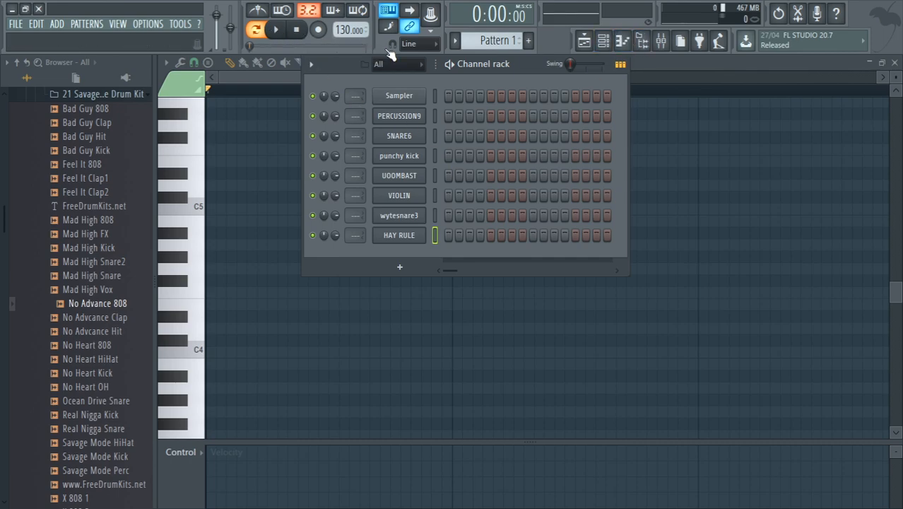
Play the empty pattern in the current playback mode and turn on the metronome
{"action": "left_click", "coordinate": [277, 30]}
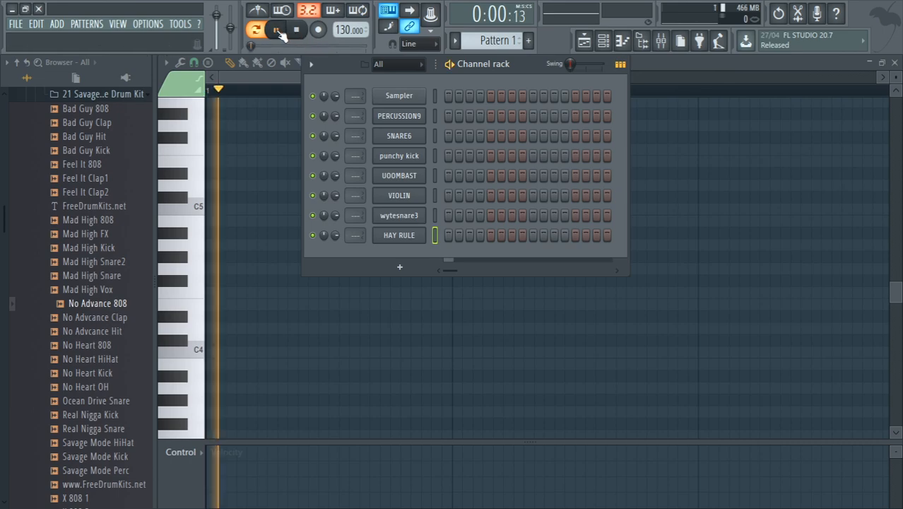
{"action": "left_click", "coordinate": [279, 32]}
{"action": "left_click", "coordinate": [255, 31]}
{"action": "left_click", "coordinate": [277, 32]}
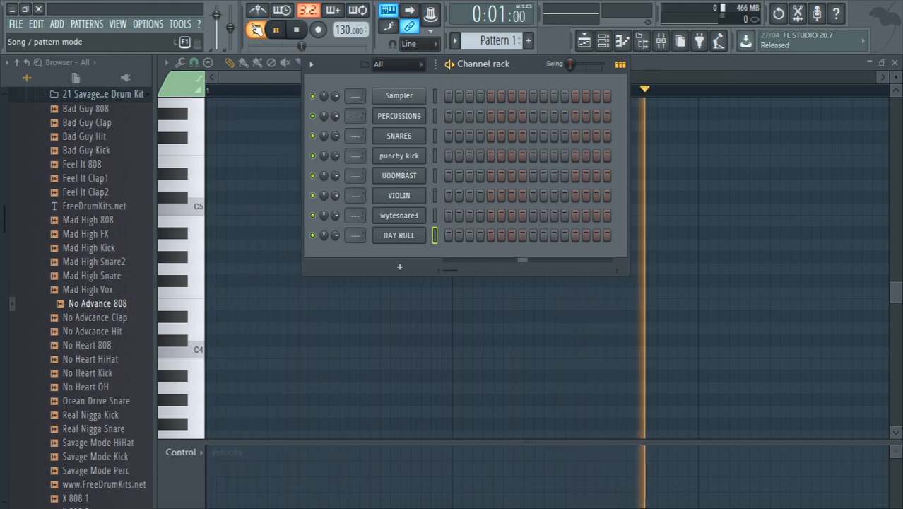
{"action": "left_click", "coordinate": [258, 16]}
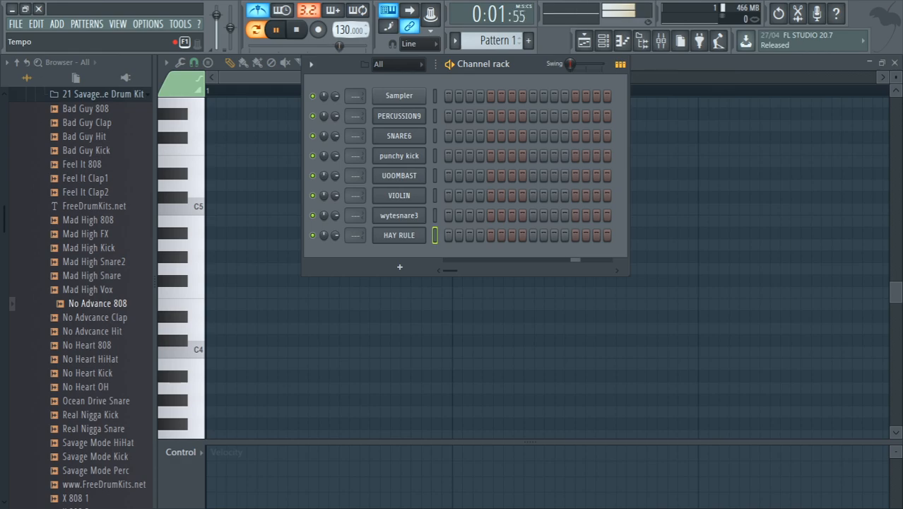
Try several project tempos, including 111, 121 and 131 BPM, while the metronome plays
{"action": "left_click_drag", "start_coordinate": [350, 30], "coordinate": [350, 43]}
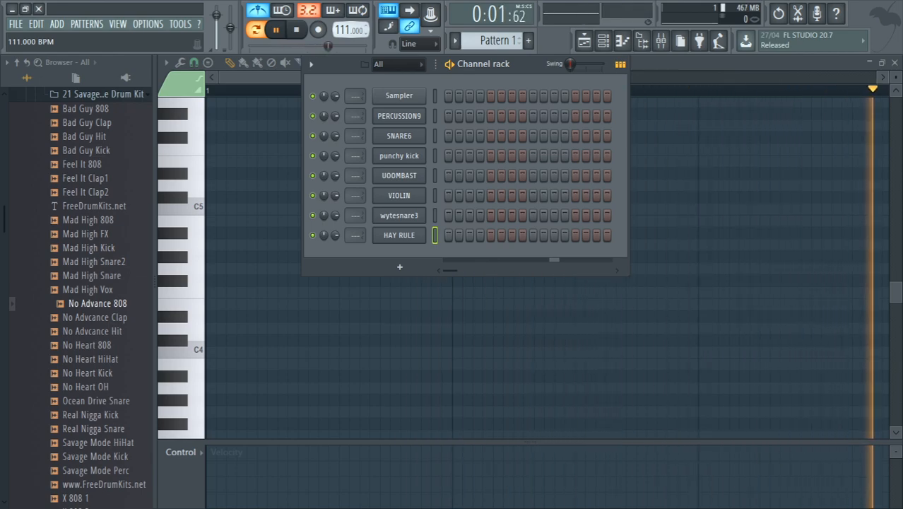
{"action": "left_click_drag", "start_coordinate": [353, 45], "coordinate": [347, 46]}
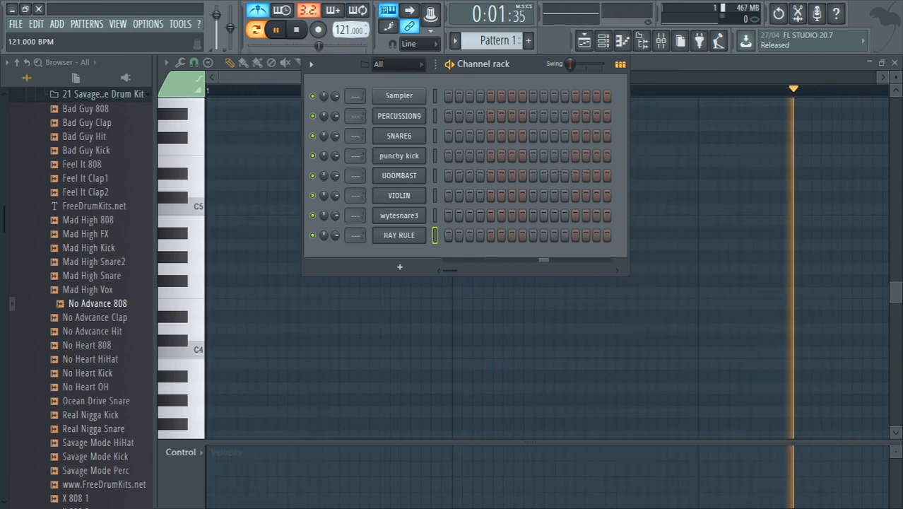
{"action": "left_click_drag", "start_coordinate": [338, 30], "coordinate": [338, 23]}
Set the project tempo to the 80 BPM preset and stop playback
{"action": "right_click", "coordinate": [342, 31]}
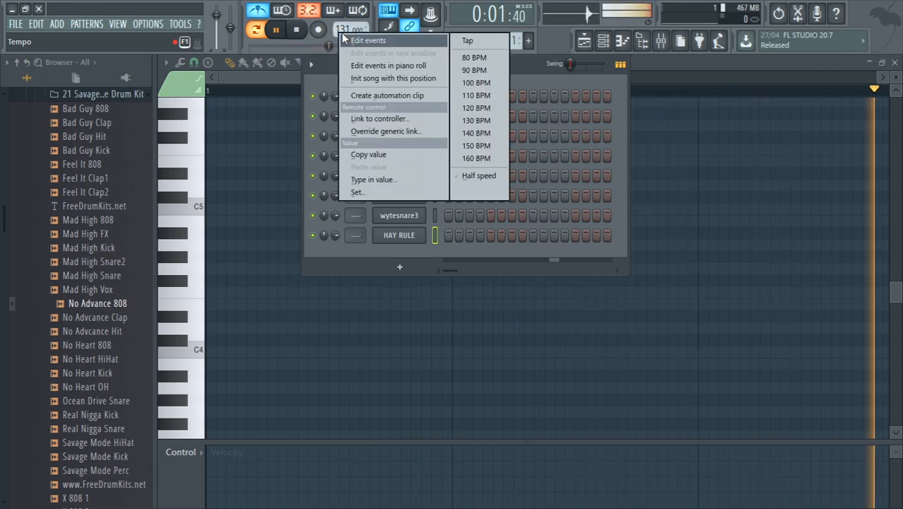
{"action": "left_click", "coordinate": [476, 58]}
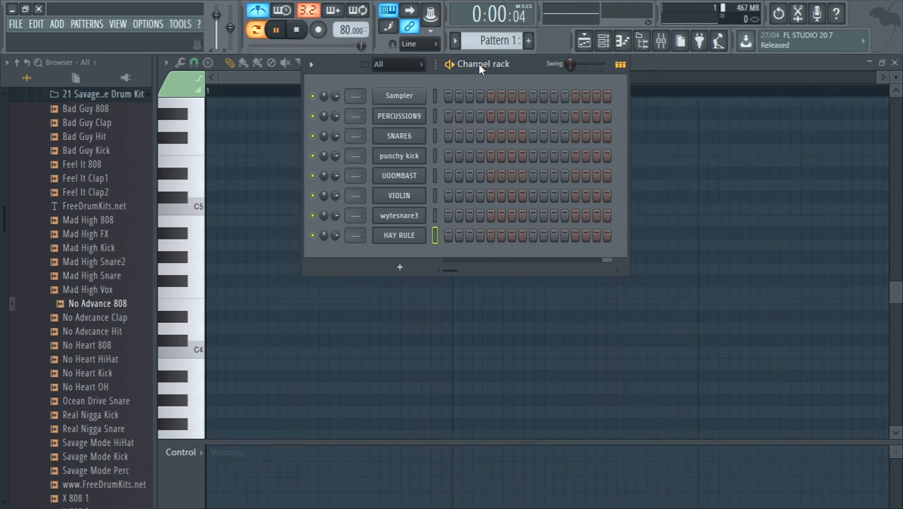
{"action": "key", "text": "space"}
Open the piano roll of the punchy kick channel and place a C5 note at the start of bar 1
{"action": "left_click", "coordinate": [433, 157]}
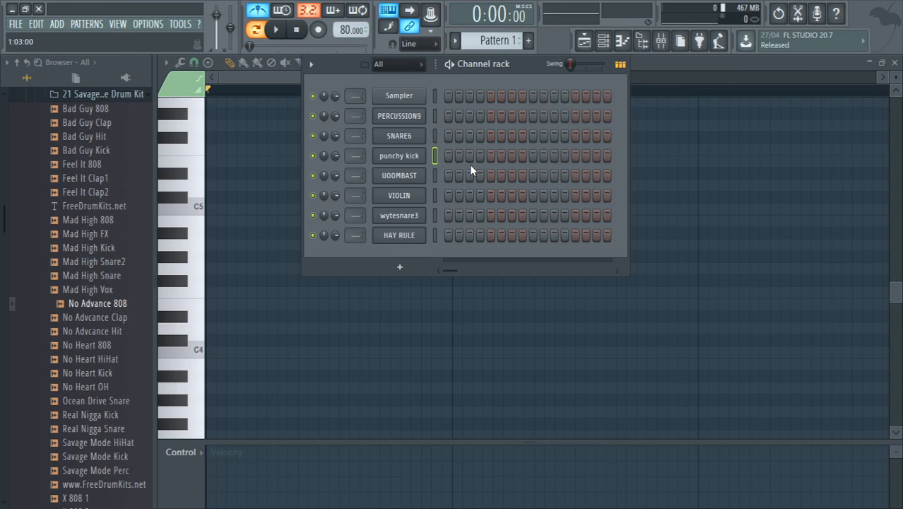
{"action": "left_click", "coordinate": [661, 41]}
{"action": "left_click", "coordinate": [662, 41]}
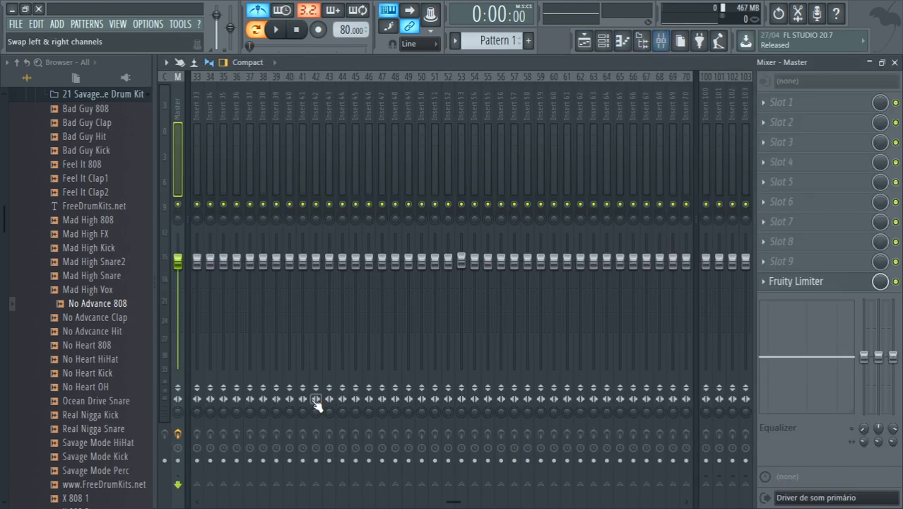
{"action": "left_click", "coordinate": [638, 43]}
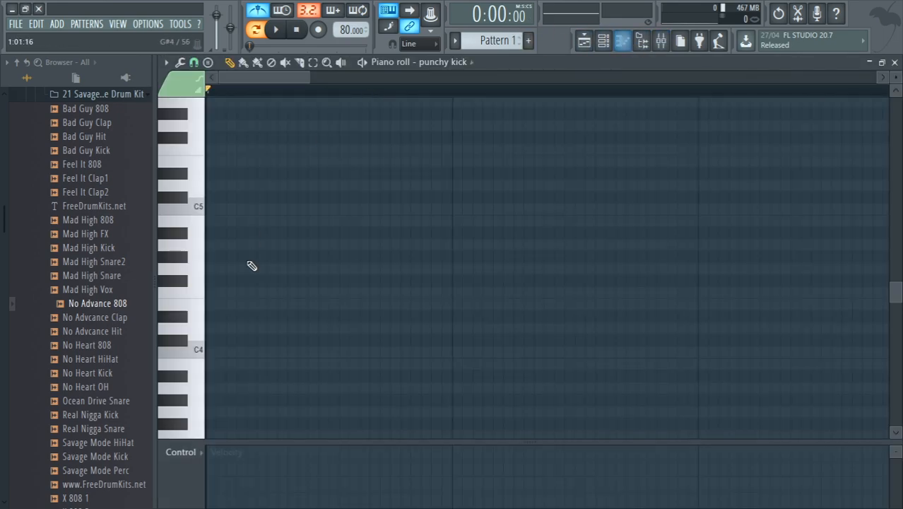
{"action": "left_click_drag", "start_coordinate": [228, 318], "coordinate": [196, 211]}
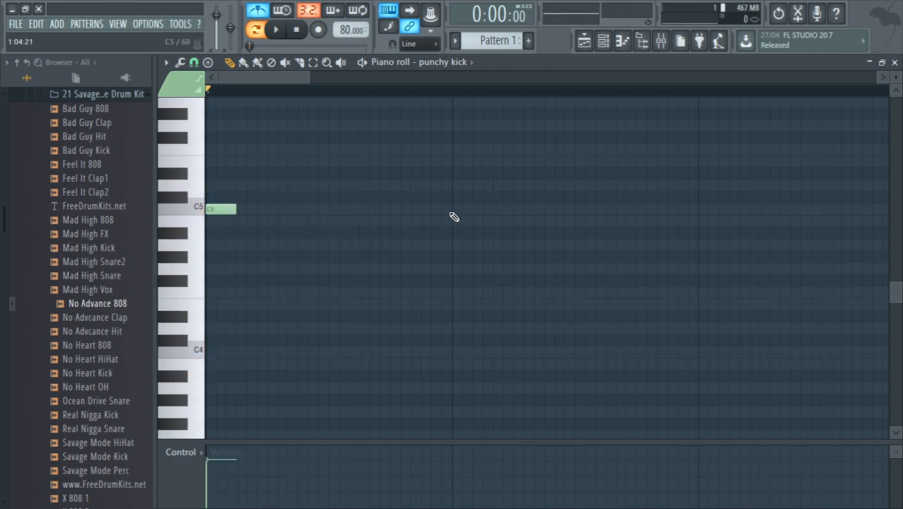
With the pattern playing, add C5 kick notes at steps 3 and 11 of bar 1 and at the start of bar 2, and stop playback
{"action": "left_click", "coordinate": [275, 29]}
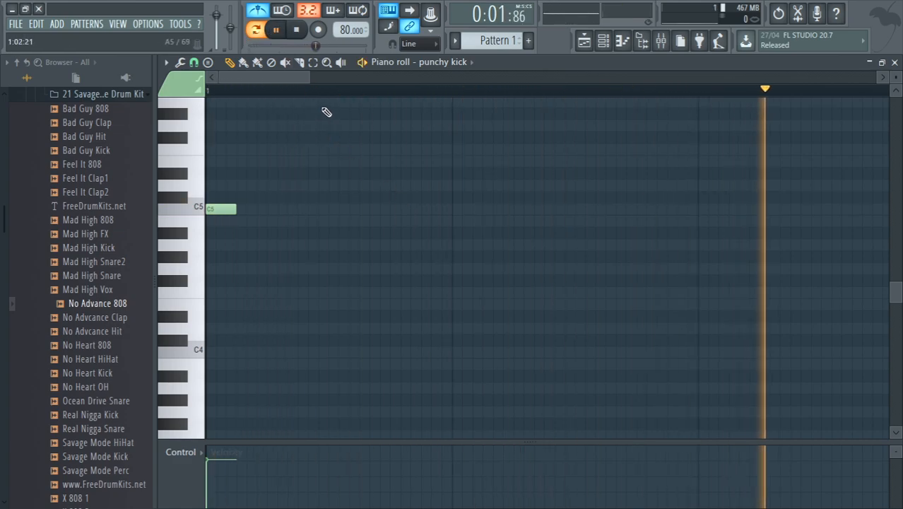
{"action": "left_click_drag", "start_coordinate": [309, 76], "coordinate": [544, 129]}
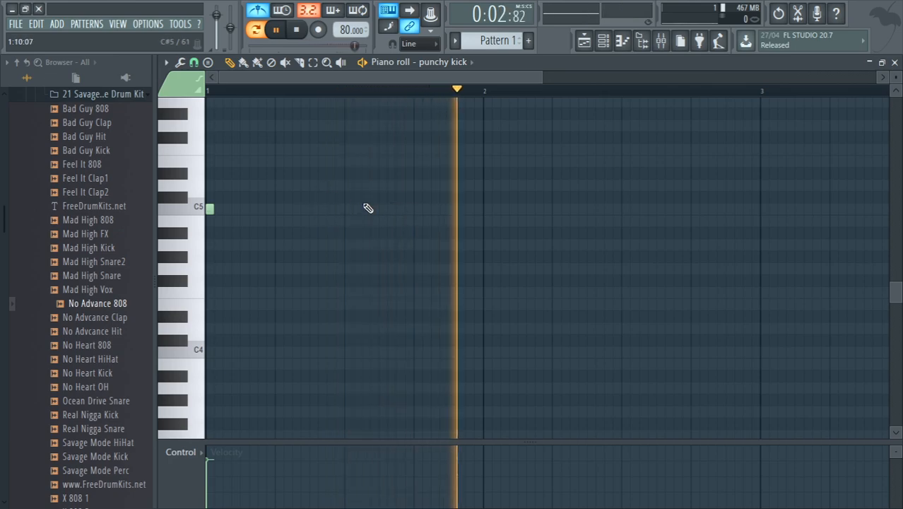
{"action": "left_click", "coordinate": [244, 208]}
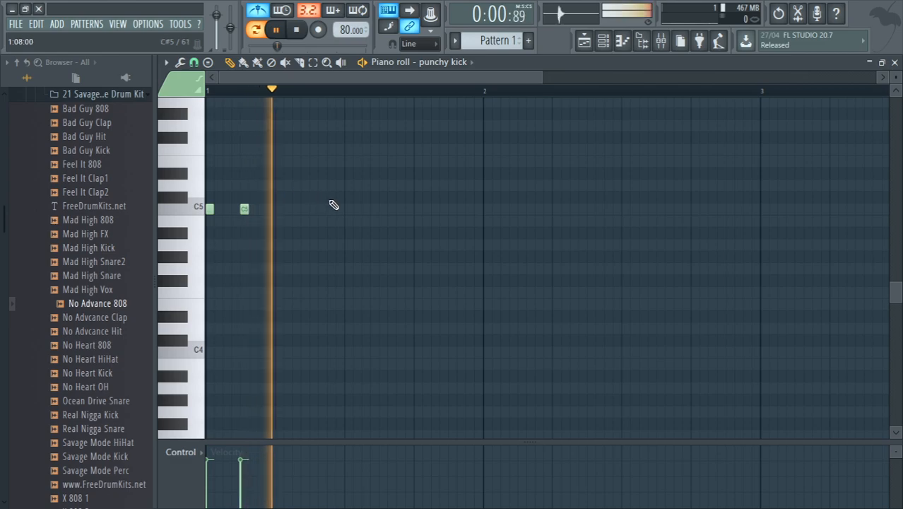
{"action": "left_click", "coordinate": [381, 209]}
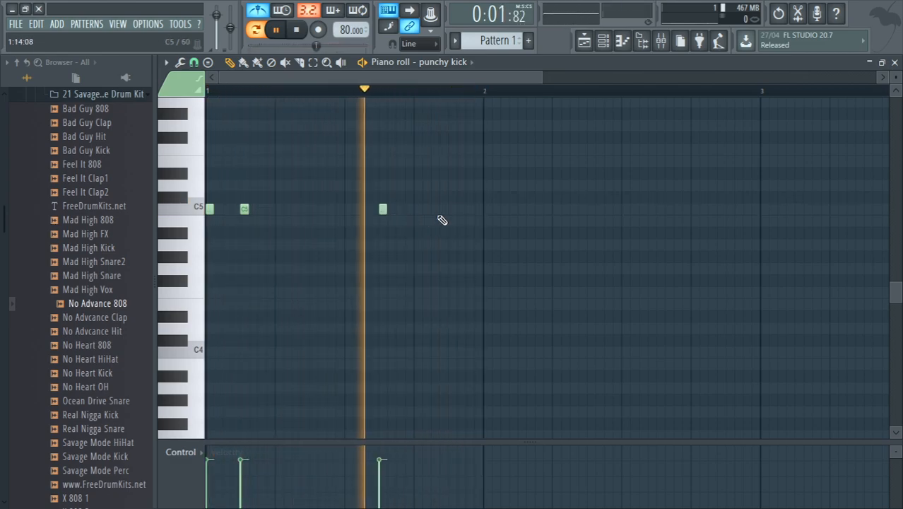
{"action": "left_click", "coordinate": [487, 209]}
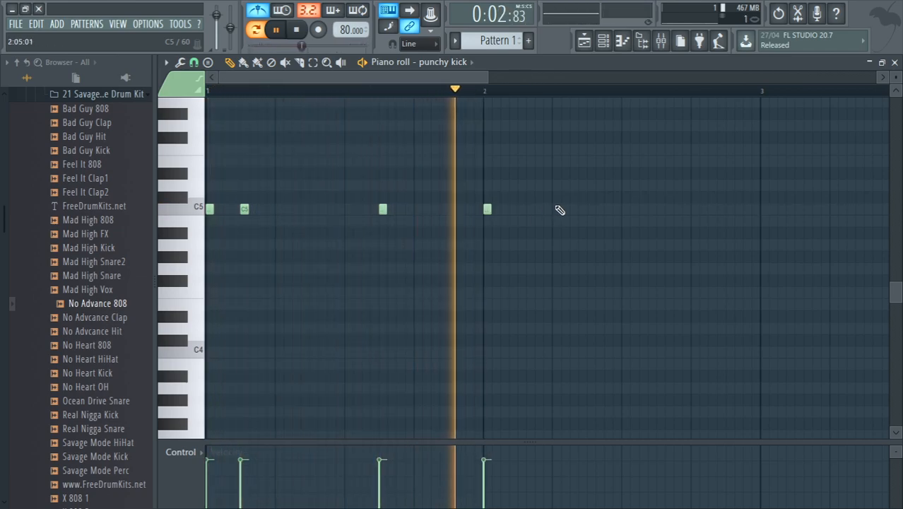
{"action": "key", "text": "space"}
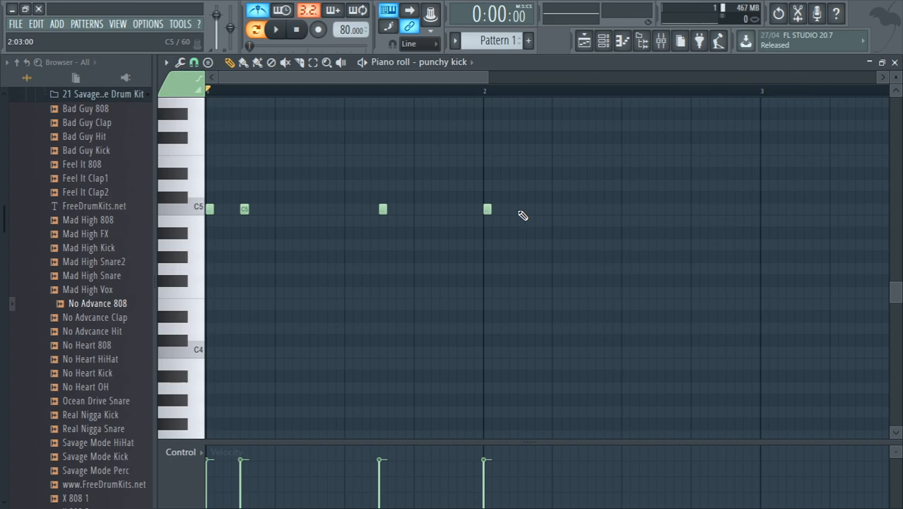
Add C5 kick notes at steps 3 and 11 of bar 2 and one late in step 14, with playback restarted
{"action": "left_click", "coordinate": [519, 209]}
{"action": "key", "text": "space"}
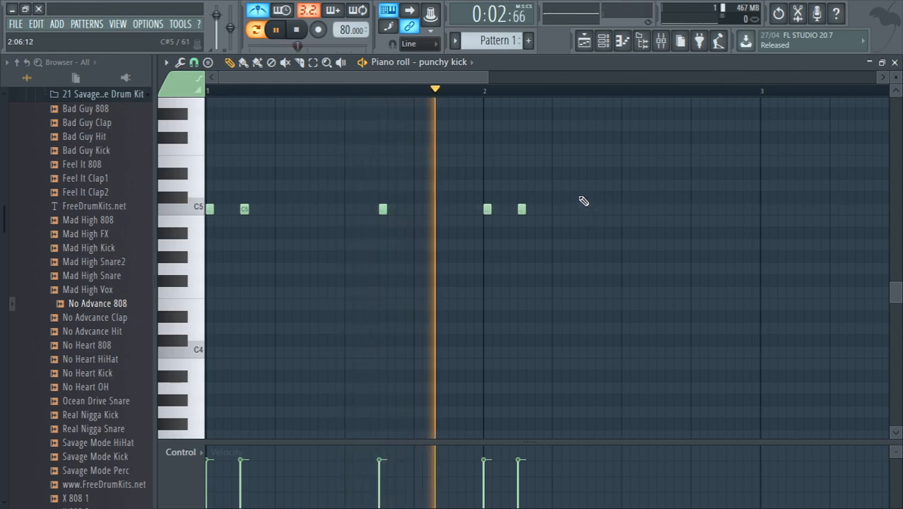
{"action": "left_click", "coordinate": [660, 210]}
{"action": "left_click", "coordinate": [723, 210]}
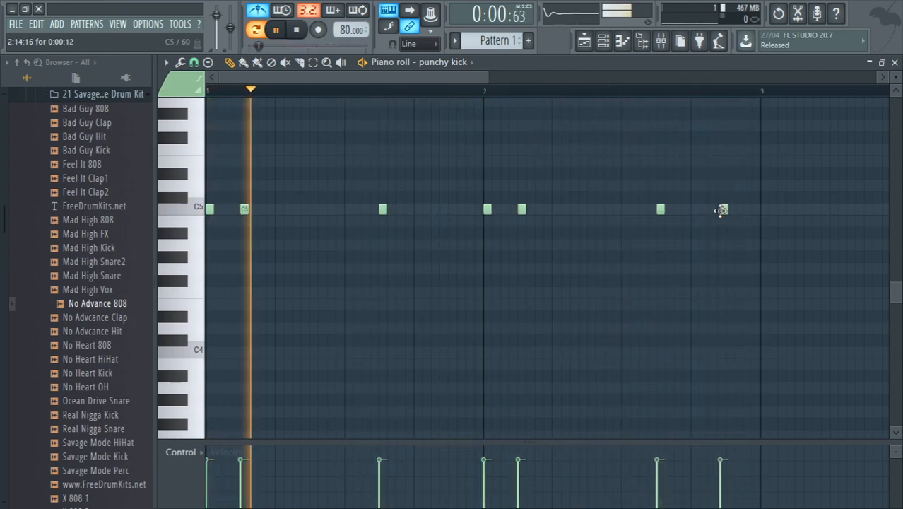
Play back bar 2 and move its last kick note to the start of step 14
{"action": "left_click", "coordinate": [655, 91]}
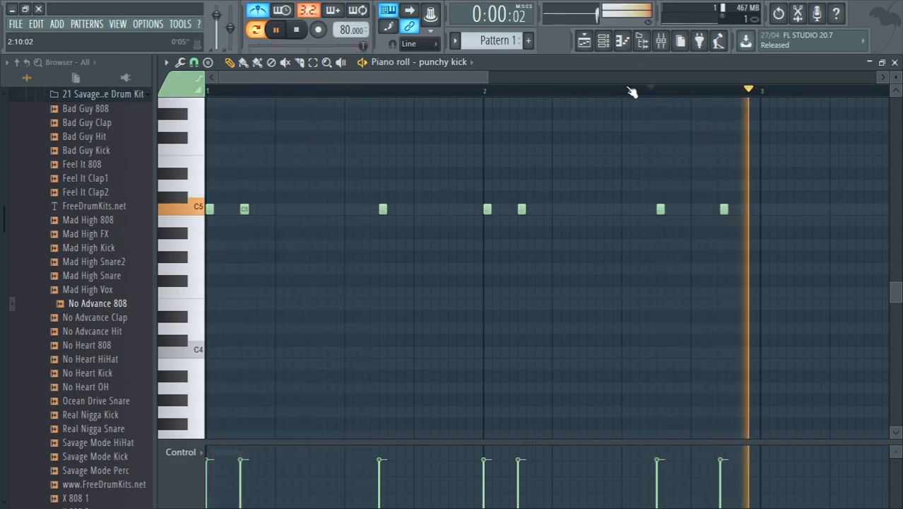
{"action": "left_click", "coordinate": [561, 92]}
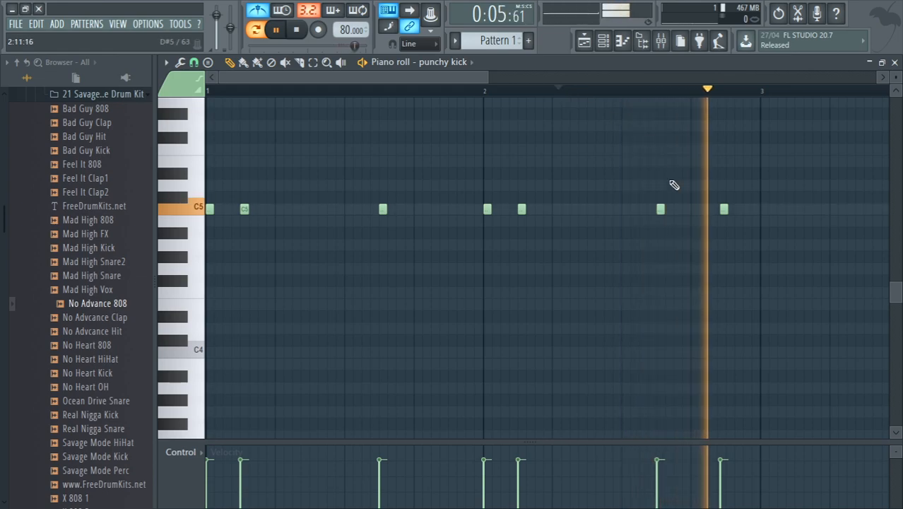
{"action": "left_click_drag", "start_coordinate": [703, 210], "coordinate": [715, 210]}
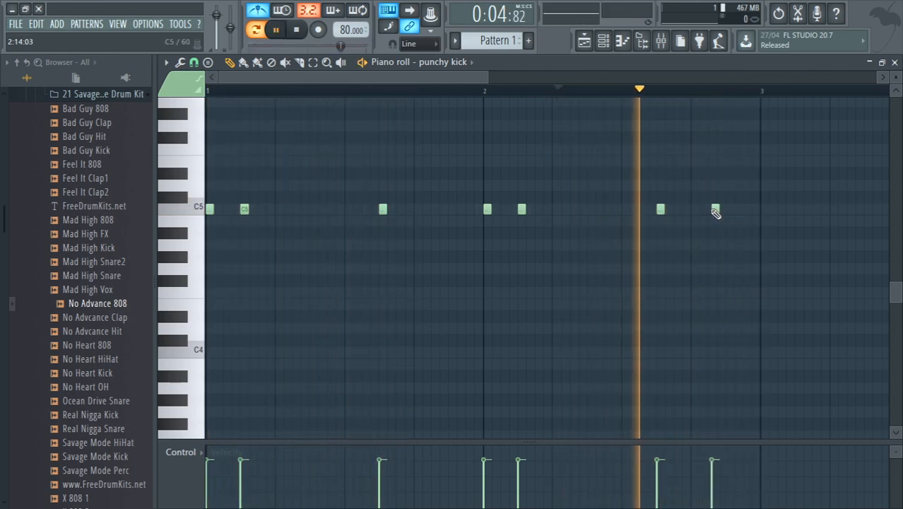
{"action": "left_click_drag", "start_coordinate": [715, 209], "coordinate": [712, 210]}
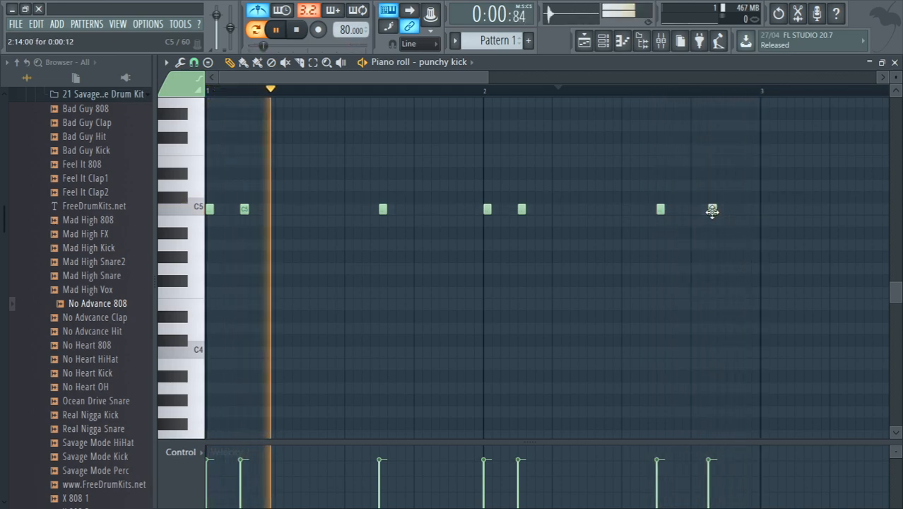
Duplicate the two-bar kick pattern into bars 3 and 4 and add an extra C5 kick in step 16 of bar 4
{"action": "left_click_drag", "start_coordinate": [391, 82], "coordinate": [520, 101]}
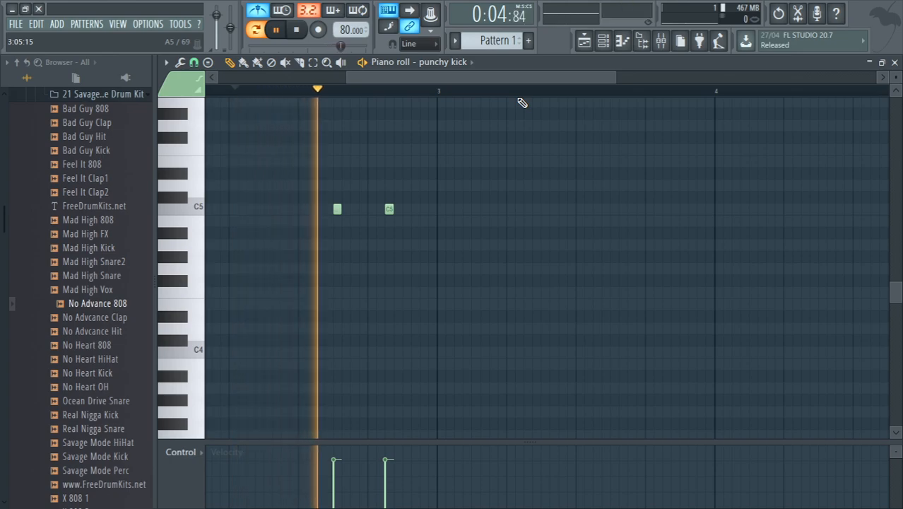
{"action": "key", "text": "ctrl+b"}
{"action": "left_click_drag", "start_coordinate": [418, 77], "coordinate": [507, 92]}
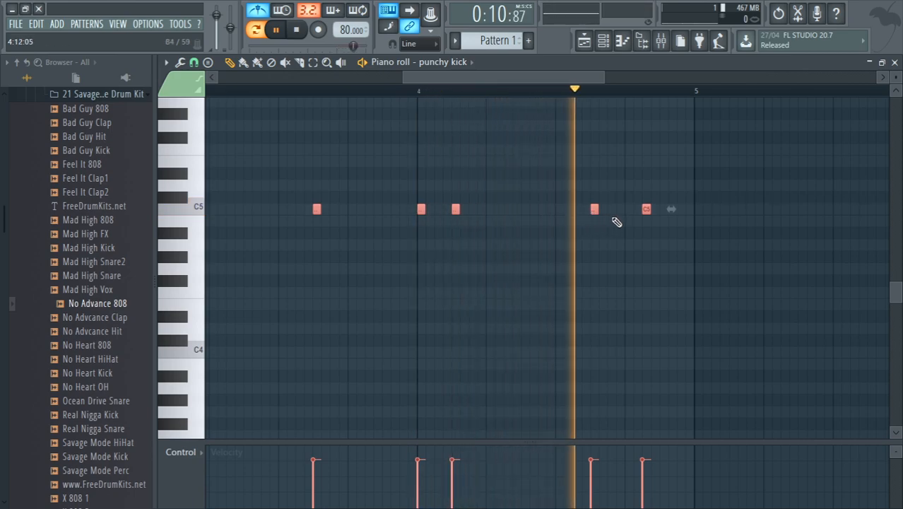
{"action": "left_click", "coordinate": [683, 209]}
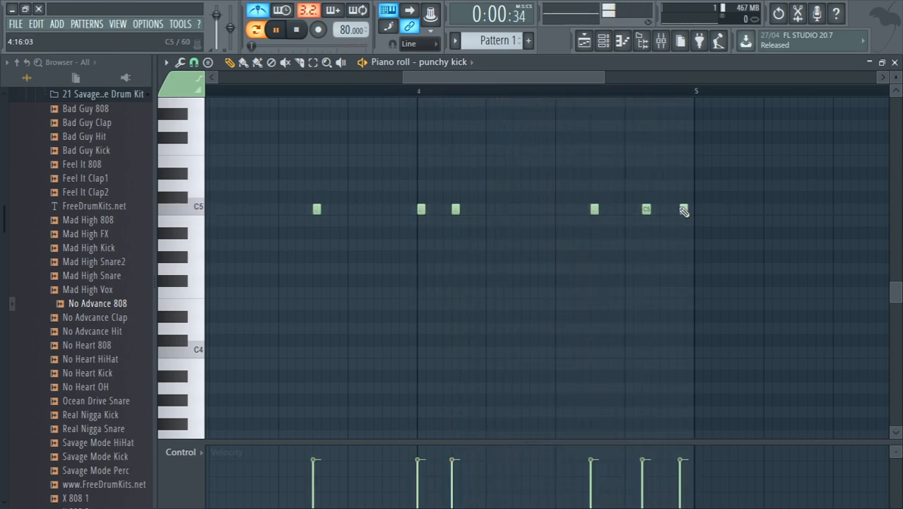
{"action": "left_click", "coordinate": [619, 94]}
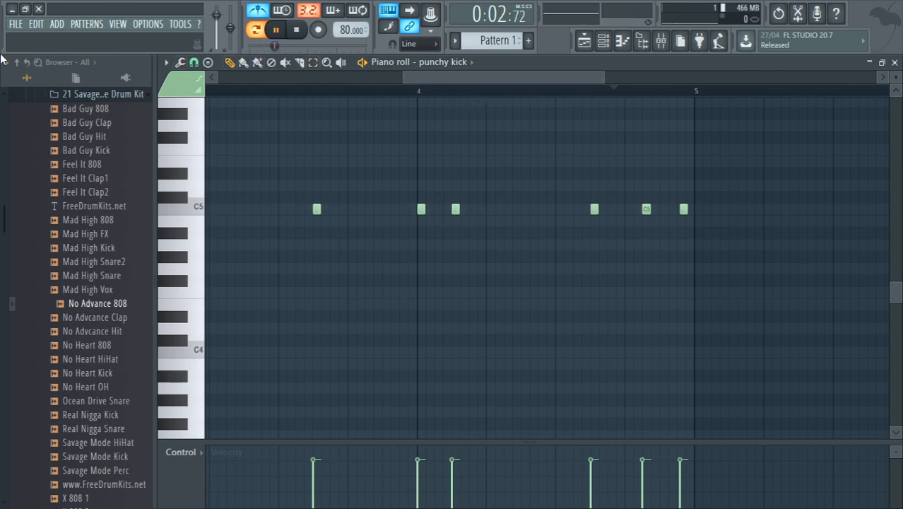
{"action": "left_click_drag", "start_coordinate": [414, 81], "coordinate": [188, 120]}
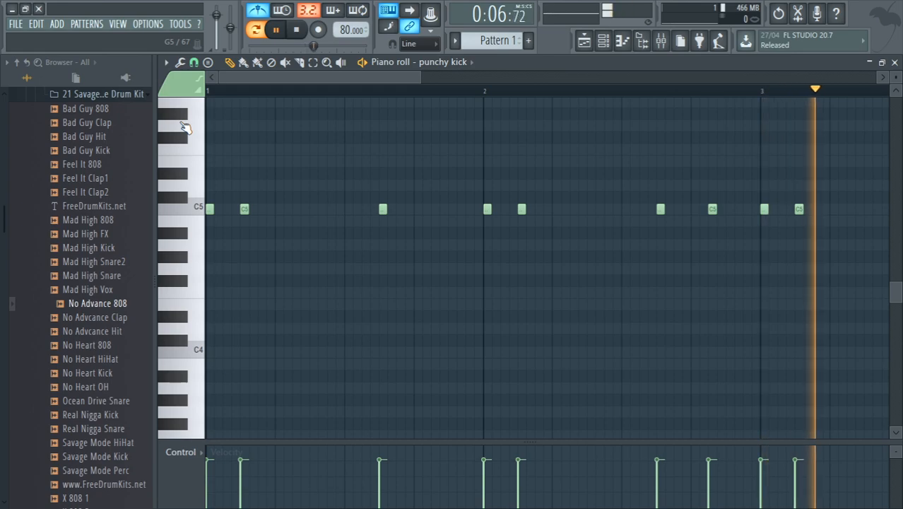
Stop playback and place two Pattern 1 clips back to back on playlist Track 5, at bars 1 and 5
{"action": "left_click", "coordinate": [604, 41]}
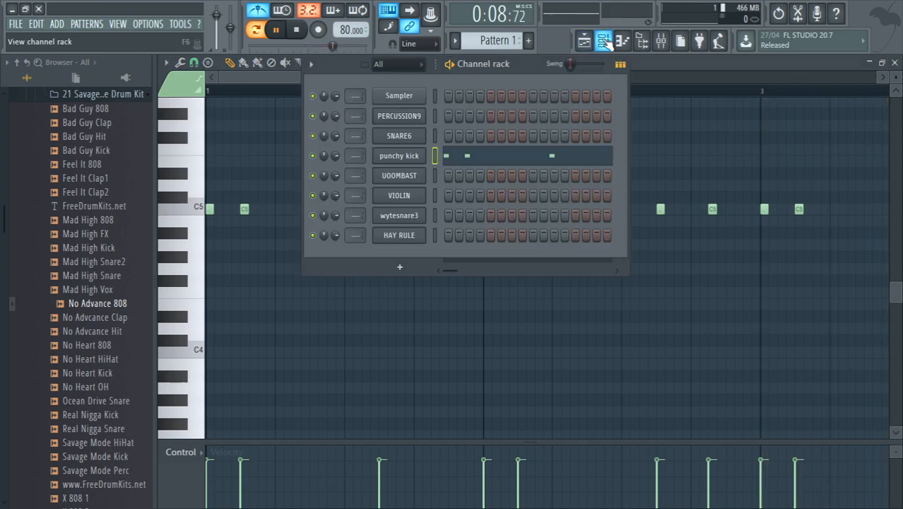
{"action": "left_click", "coordinate": [584, 42]}
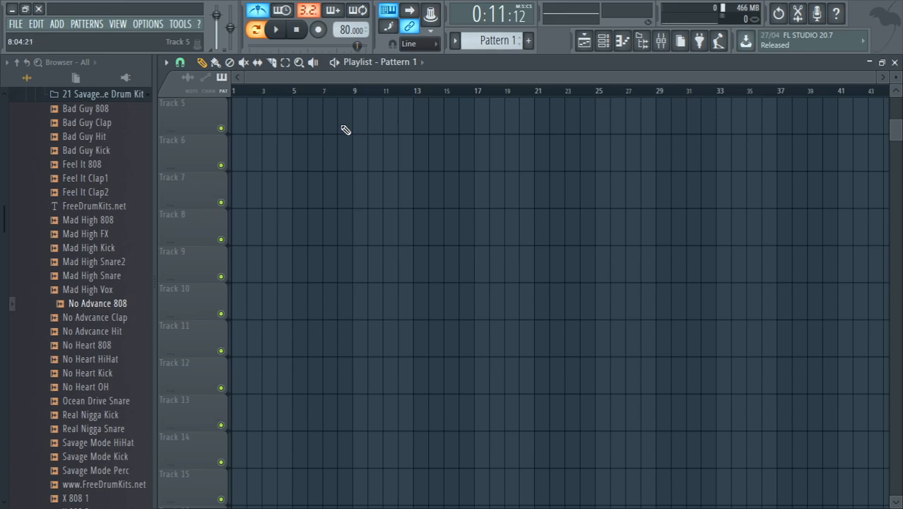
{"action": "left_click_drag", "start_coordinate": [361, 122], "coordinate": [246, 120]}
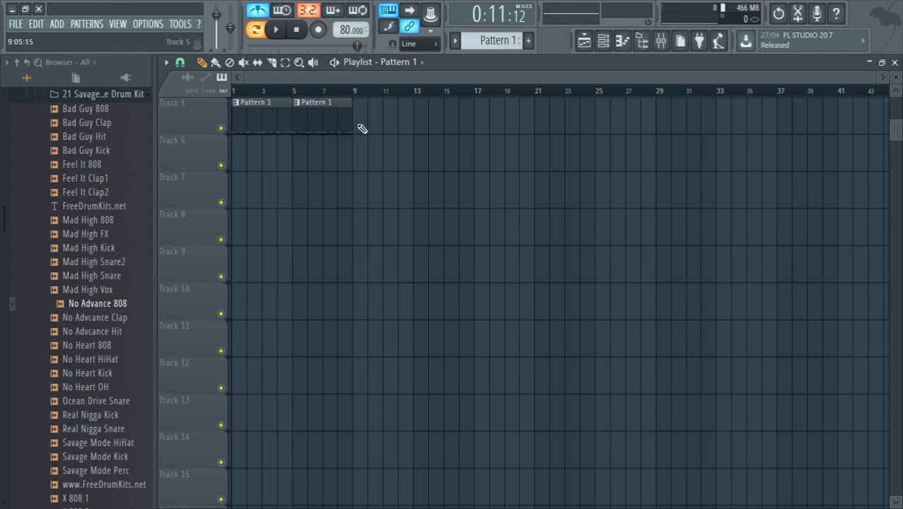
Place a third Pattern 1 clip on playlist Track 5 at bar 9
{"action": "left_click", "coordinate": [355, 126]}
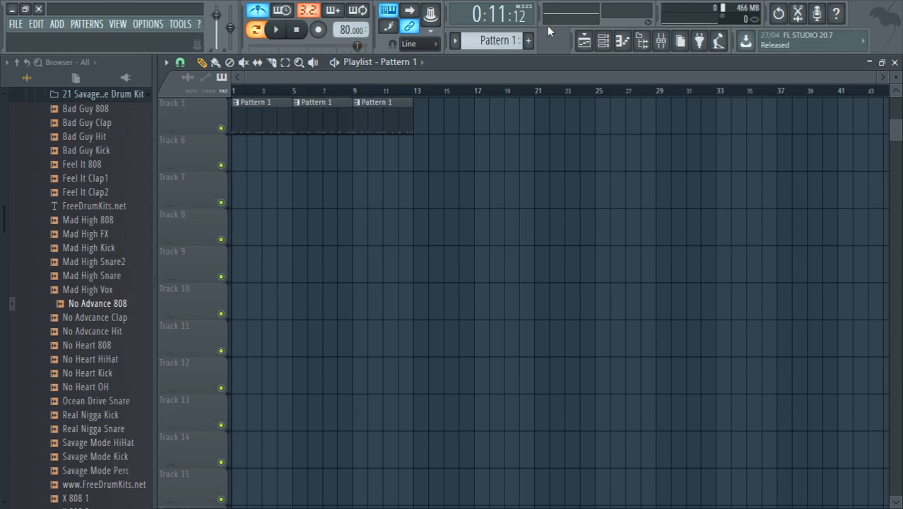
Open the SNARE6 channel in the piano roll, add C5 notes at steps 5 and 13 of bar 1, and start playback
{"action": "left_click", "coordinate": [586, 41]}
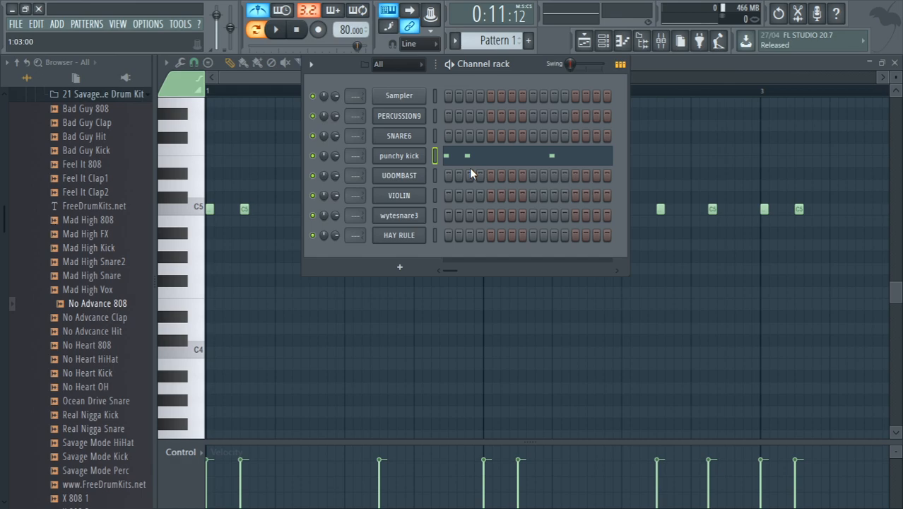
{"action": "left_click", "coordinate": [436, 134]}
{"action": "left_click", "coordinate": [623, 41]}
{"action": "left_click", "coordinate": [623, 41]}
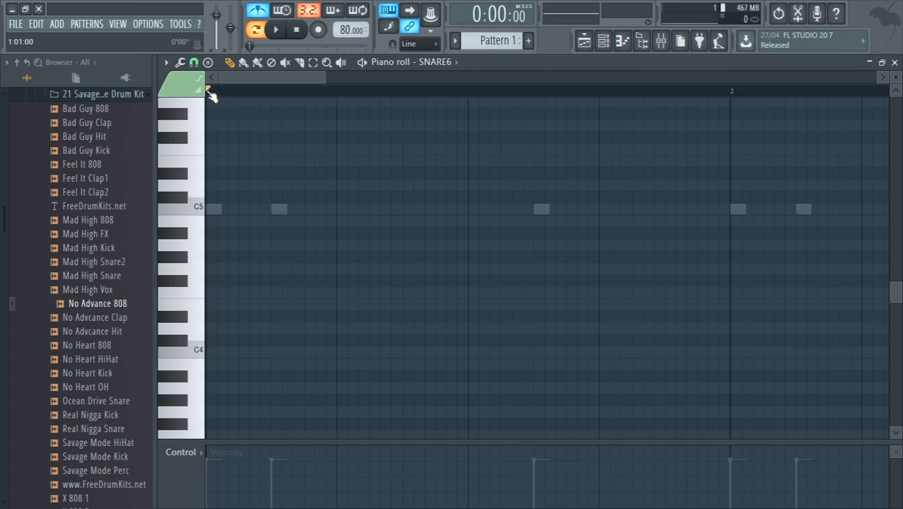
{"action": "left_click", "coordinate": [338, 209]}
{"action": "key", "text": "space"}
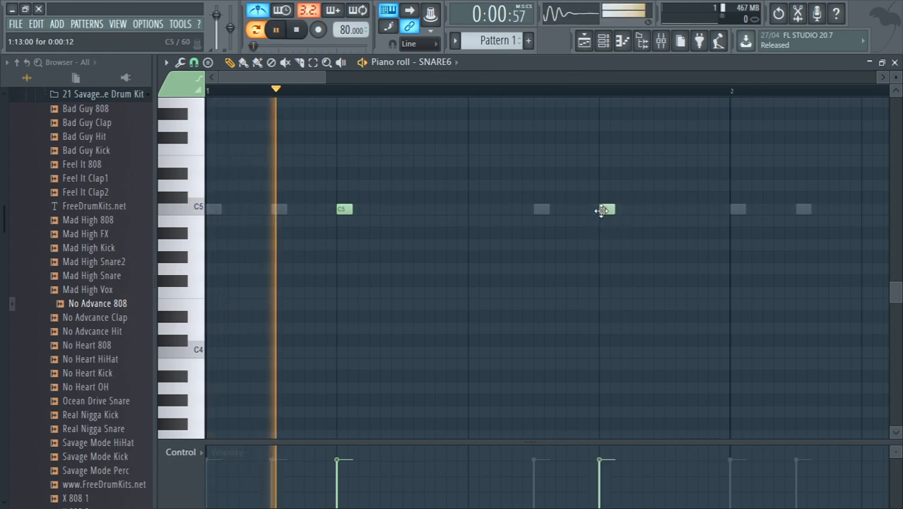
Add C5 SNARE6 notes at steps 5 and 13 of bars 2, 3 and 4, and turn off the metronome
{"action": "left_click_drag", "start_coordinate": [322, 80], "coordinate": [564, 79]}
{"action": "left_click", "coordinate": [411, 209]}
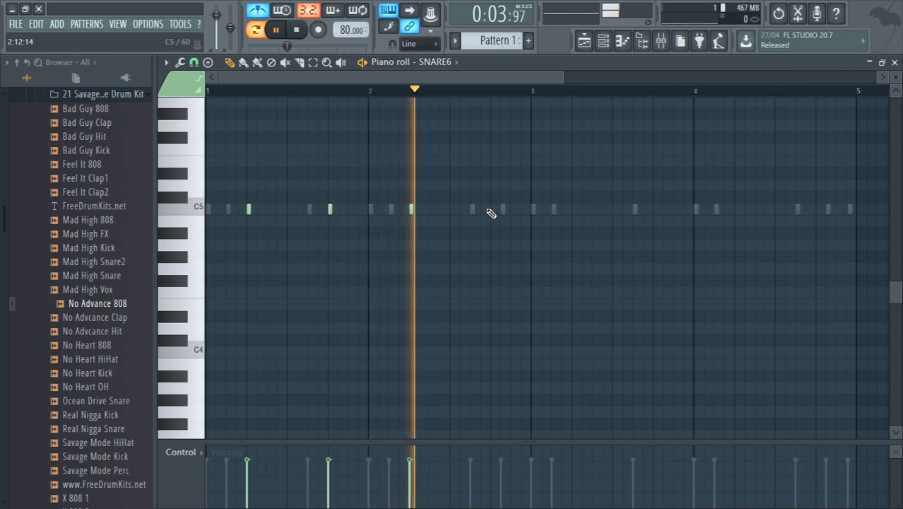
{"action": "left_click", "coordinate": [492, 209]}
{"action": "left_click", "coordinate": [570, 209]}
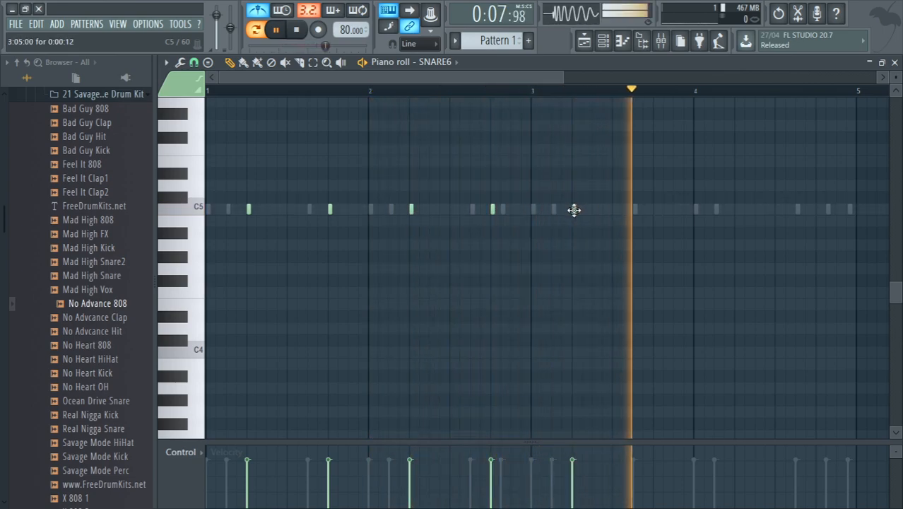
{"action": "left_click", "coordinate": [657, 210]}
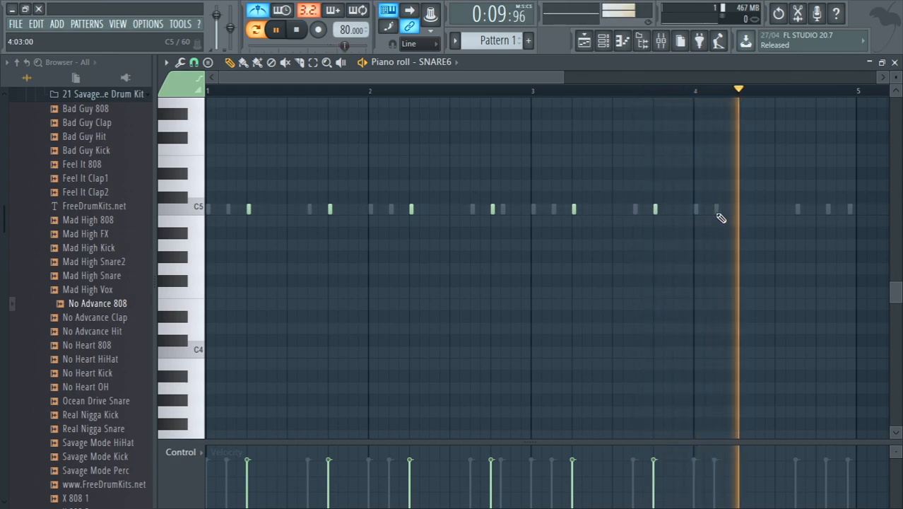
{"action": "left_click", "coordinate": [736, 209]}
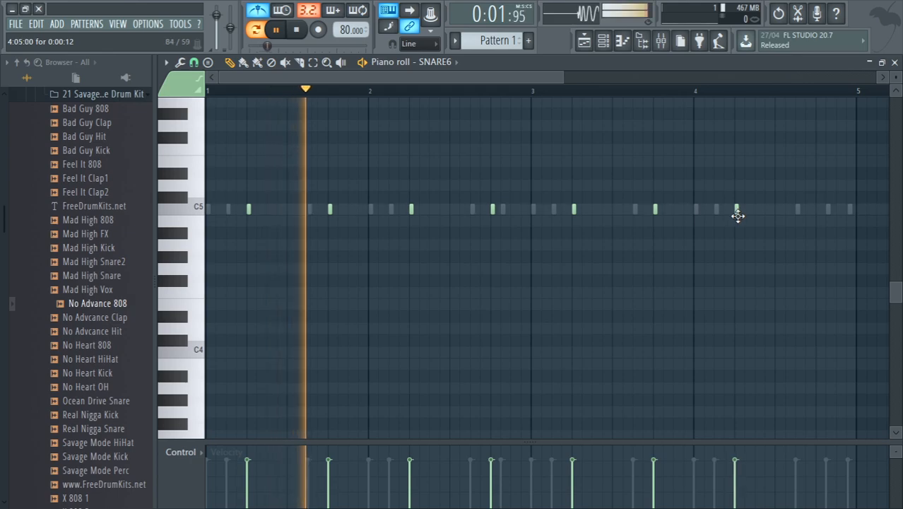
{"action": "left_click", "coordinate": [816, 209]}
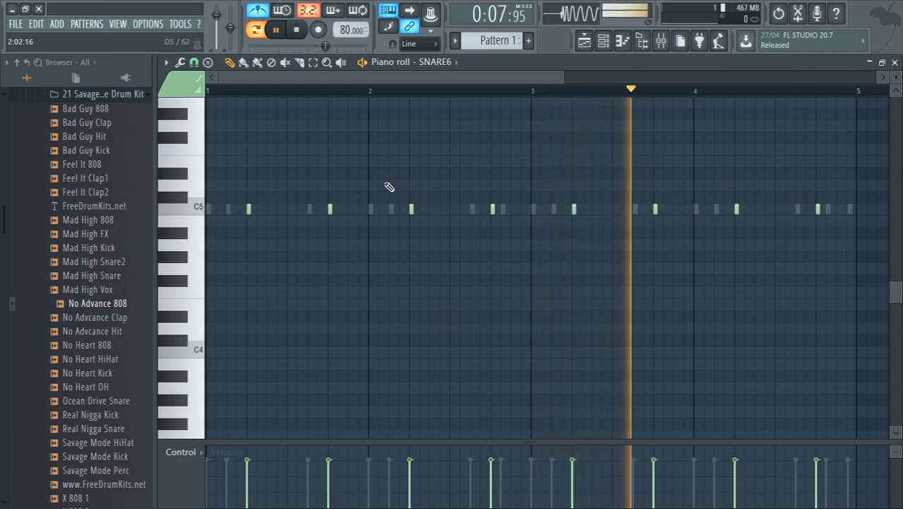
{"action": "left_click", "coordinate": [259, 10]}
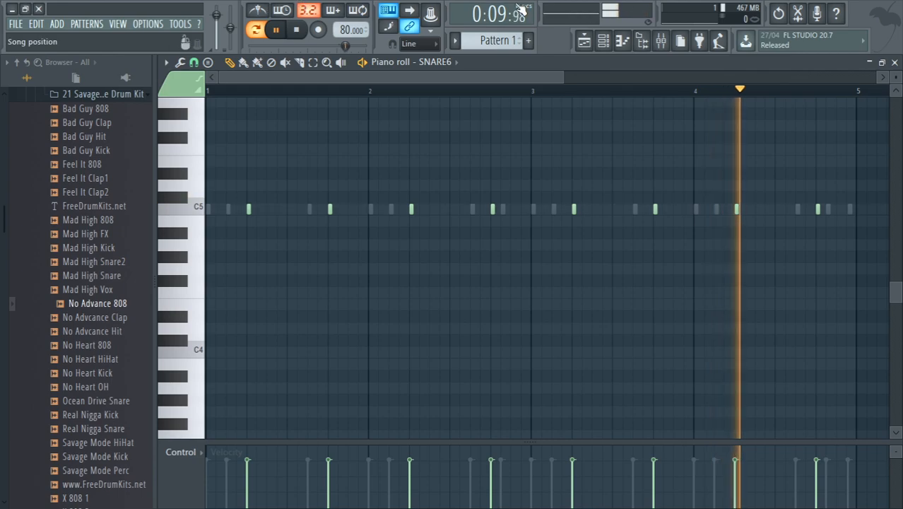
{"action": "left_click", "coordinate": [603, 41]}
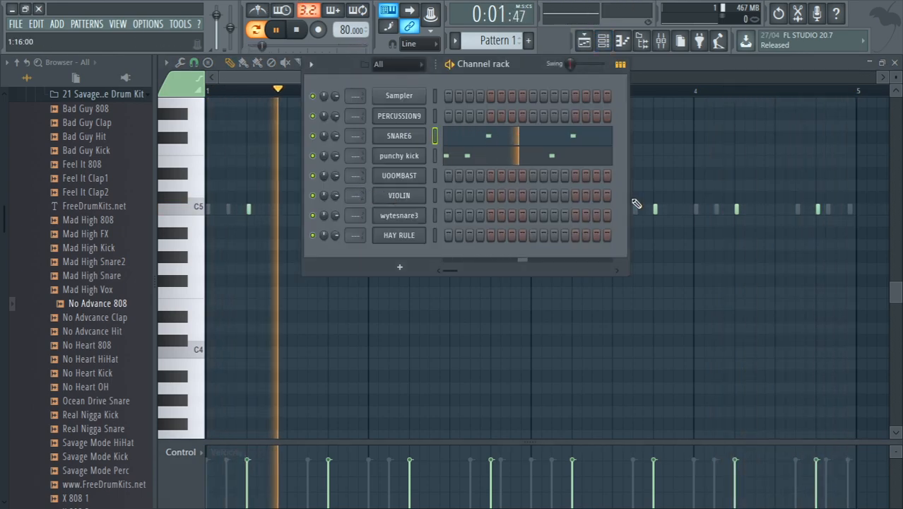
{"action": "left_click", "coordinate": [794, 244]}
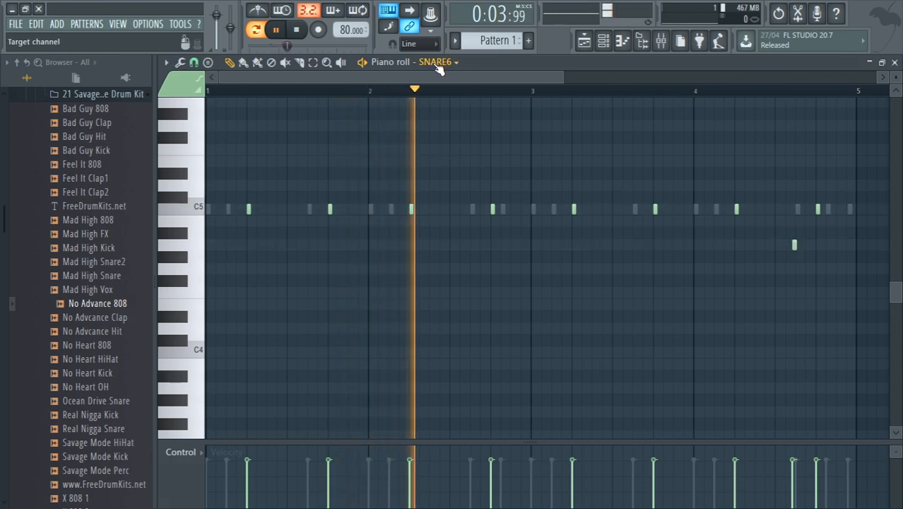
{"action": "right_click", "coordinate": [794, 246]}
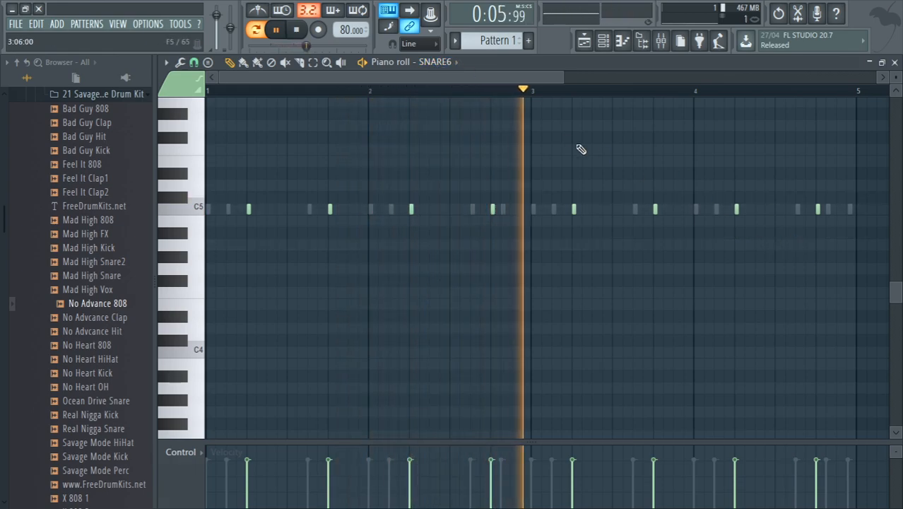
Switch the piano roll to the UOOMBAST channel and stop playback
{"action": "left_click", "coordinate": [433, 62]}
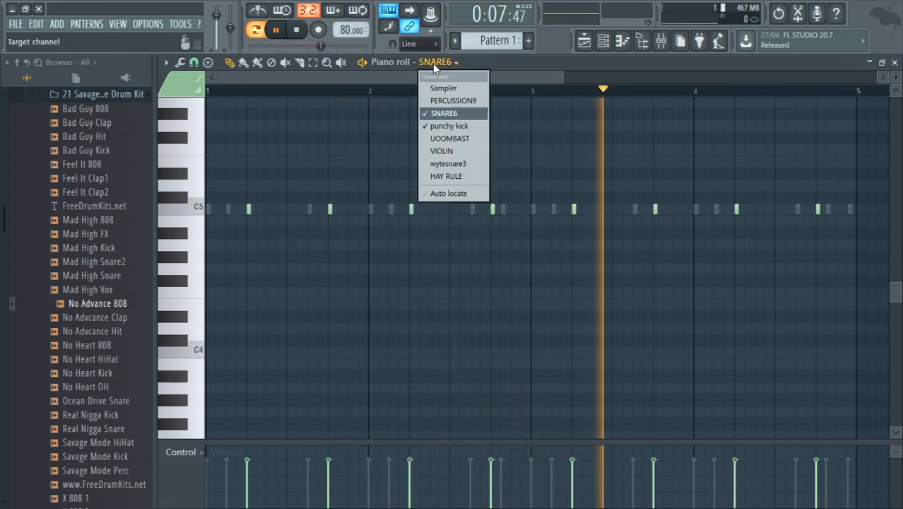
{"action": "left_click", "coordinate": [441, 139]}
{"action": "key", "text": "space"}
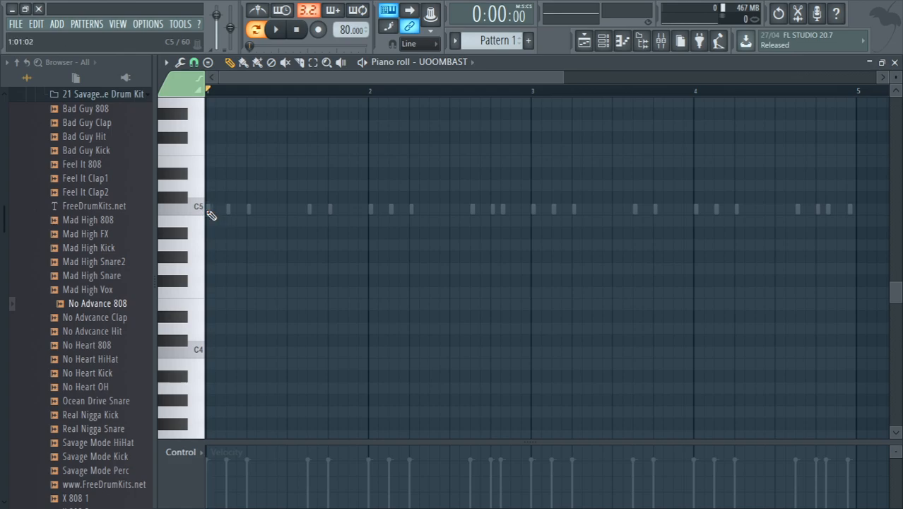
Copy the punchy kick channel's notes and paste them into the UOOMBAST channel
{"action": "left_click", "coordinate": [604, 41]}
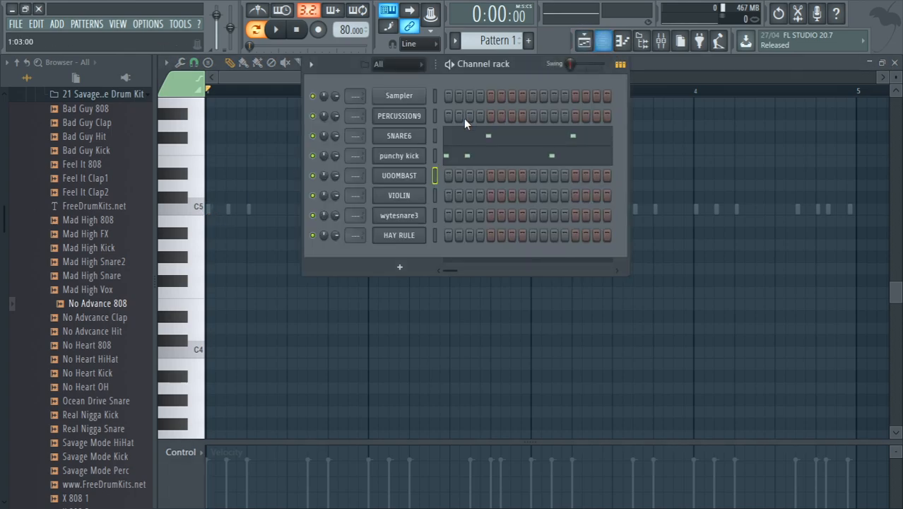
{"action": "right_click", "coordinate": [408, 159]}
{"action": "left_click", "coordinate": [553, 168]}
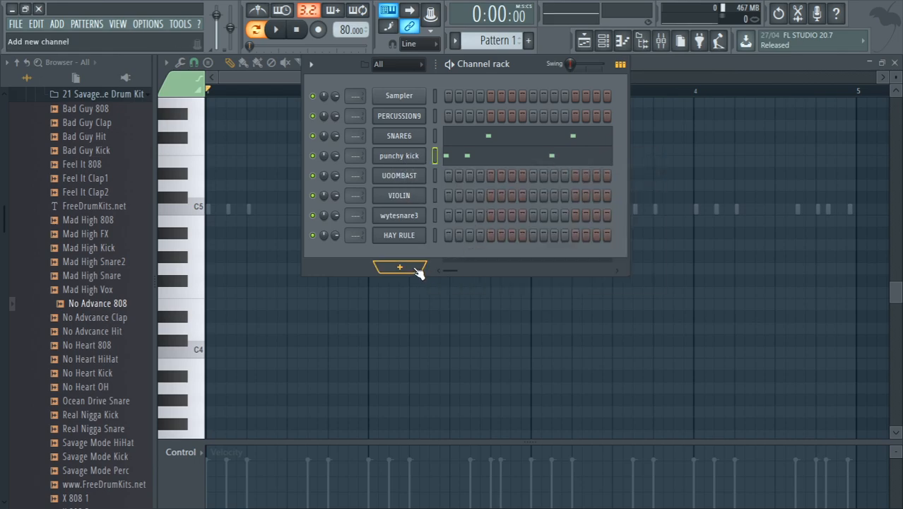
{"action": "right_click", "coordinate": [403, 178]}
{"action": "left_click", "coordinate": [547, 204]}
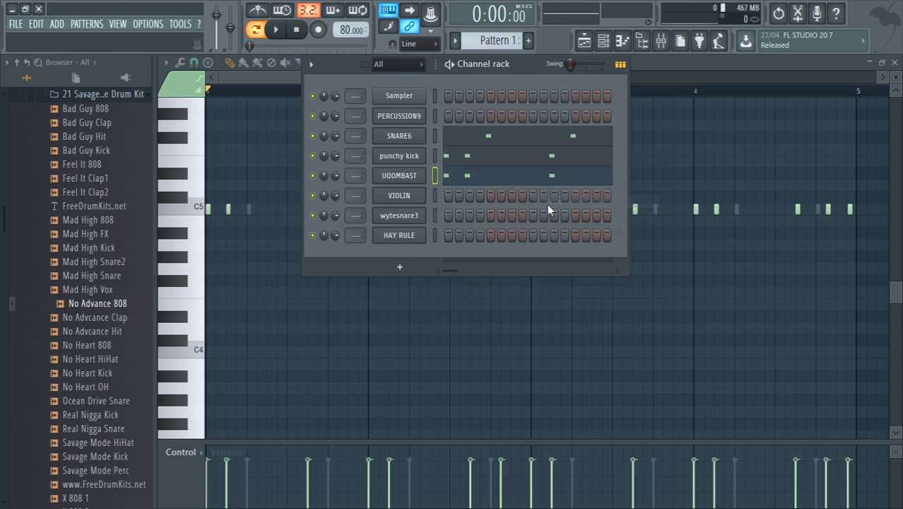
Play the pattern and set the UOOMBAST channel's volume to 65%
{"action": "key", "text": "space"}
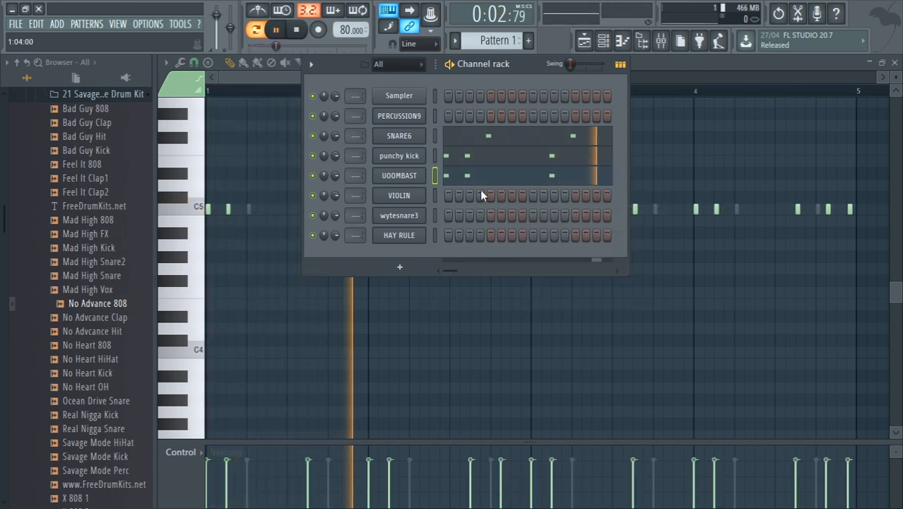
{"action": "mouse_move", "coordinate": [334, 175]}
{"action": "left_mouse_down"}
{"action": "mouse_move", "coordinate": [334, 184]}
{"action": "mouse_move", "coordinate": [331, 173]}
{"action": "left_mouse_up"}
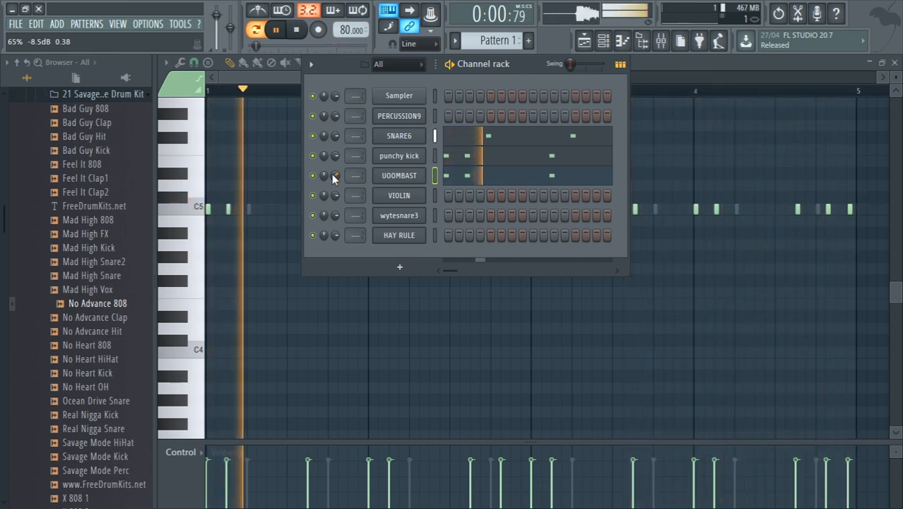
Move the last bar 4 note to the start of step 16 in both the UOOMBAST and punchy kick channels
{"action": "left_click", "coordinate": [540, 176]}
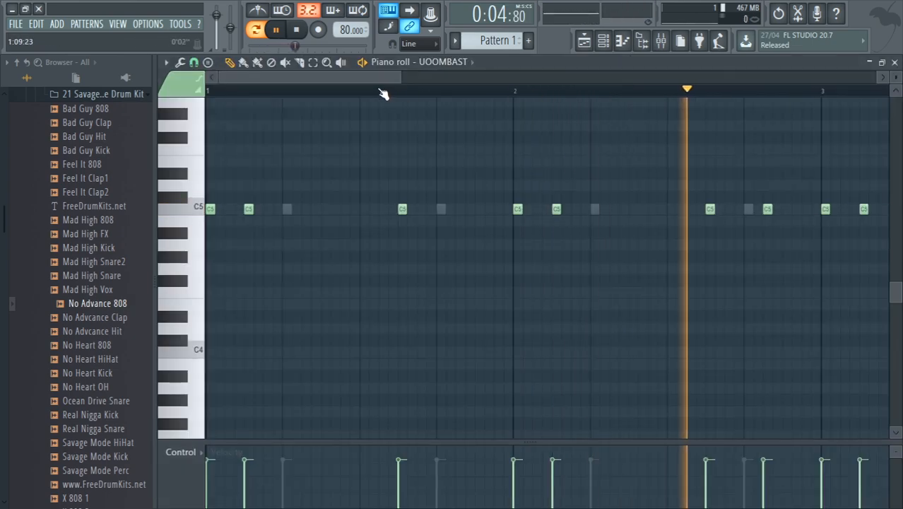
{"action": "left_click_drag", "start_coordinate": [373, 82], "coordinate": [615, 78]}
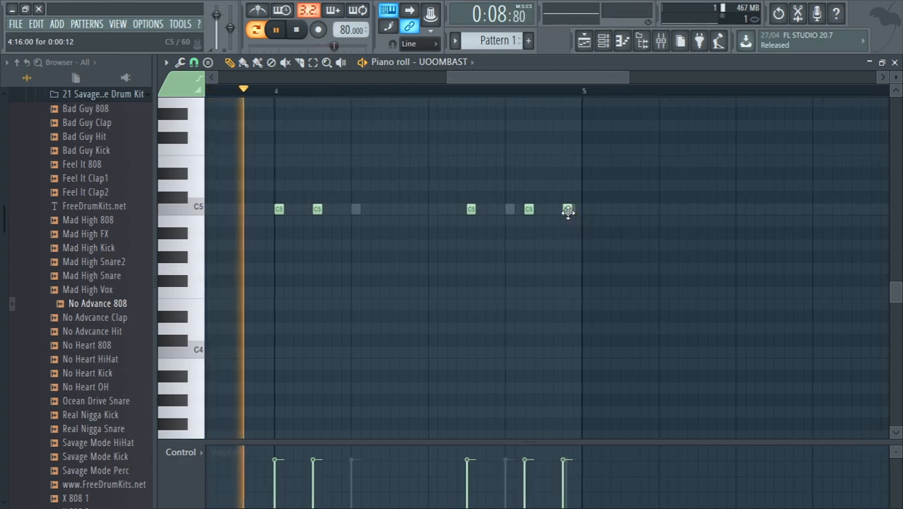
{"action": "left_click", "coordinate": [451, 61]}
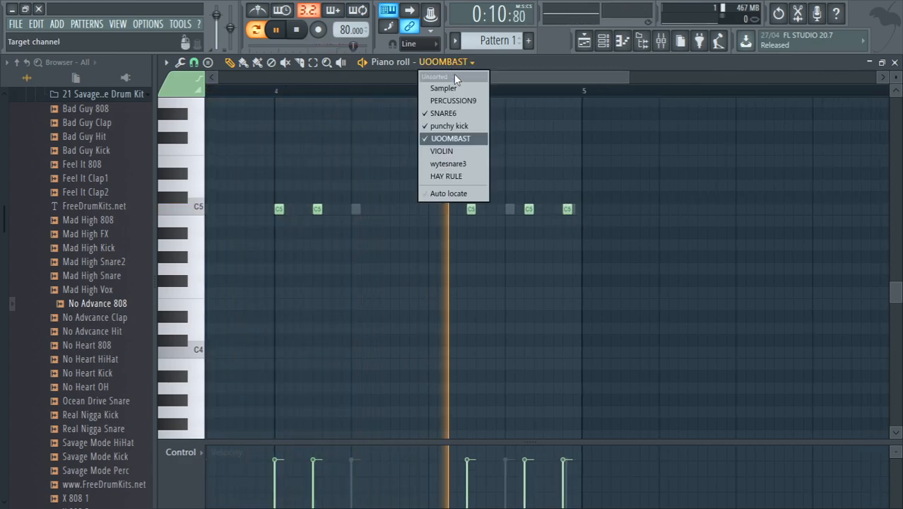
{"action": "left_click", "coordinate": [450, 125]}
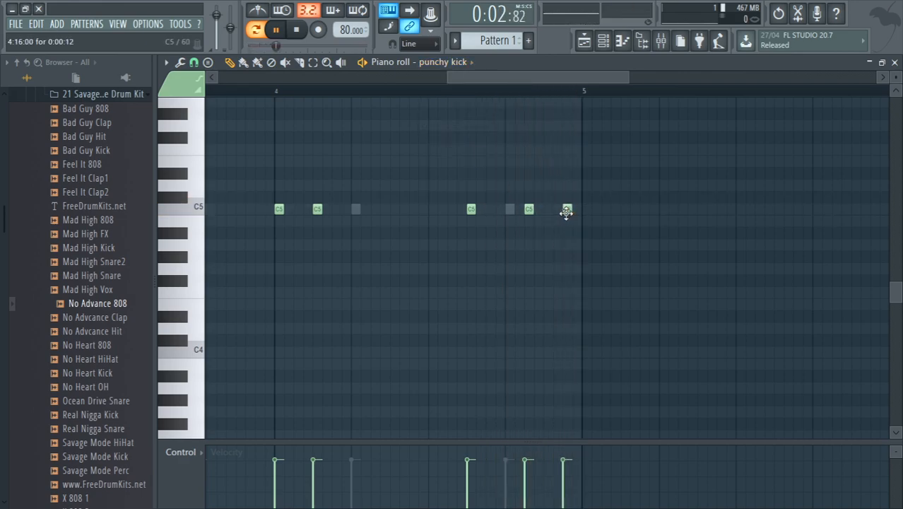
Select the wytesnare3 channel, stop playback and audition its sound
{"action": "left_click", "coordinate": [584, 41]}
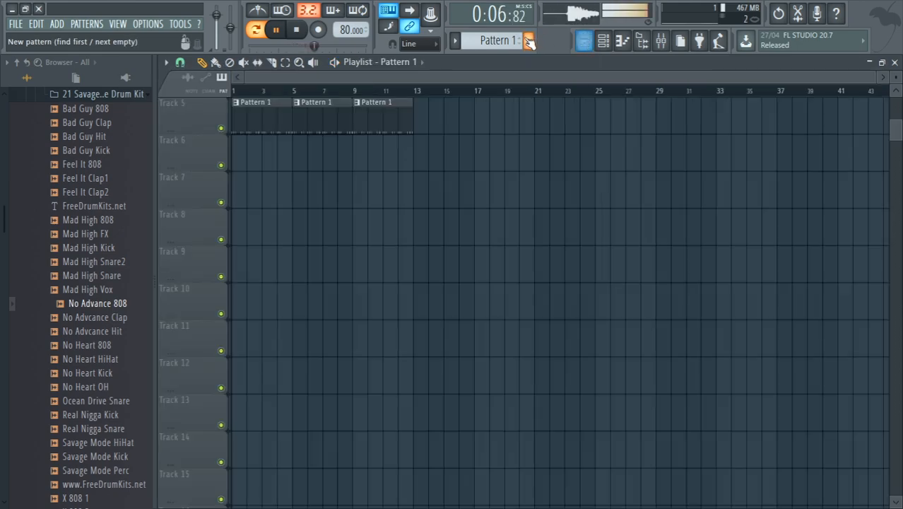
{"action": "left_click", "coordinate": [604, 41]}
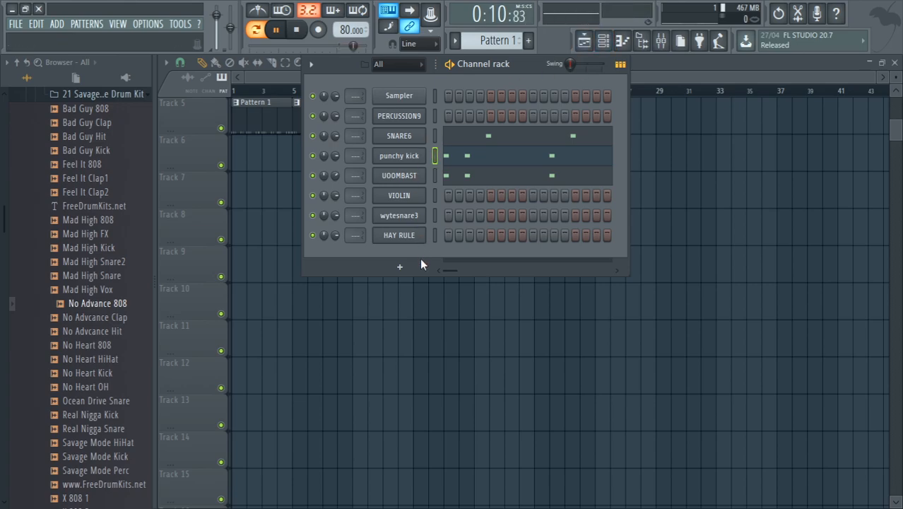
{"action": "left_click", "coordinate": [435, 215]}
{"action": "key", "text": "space"}
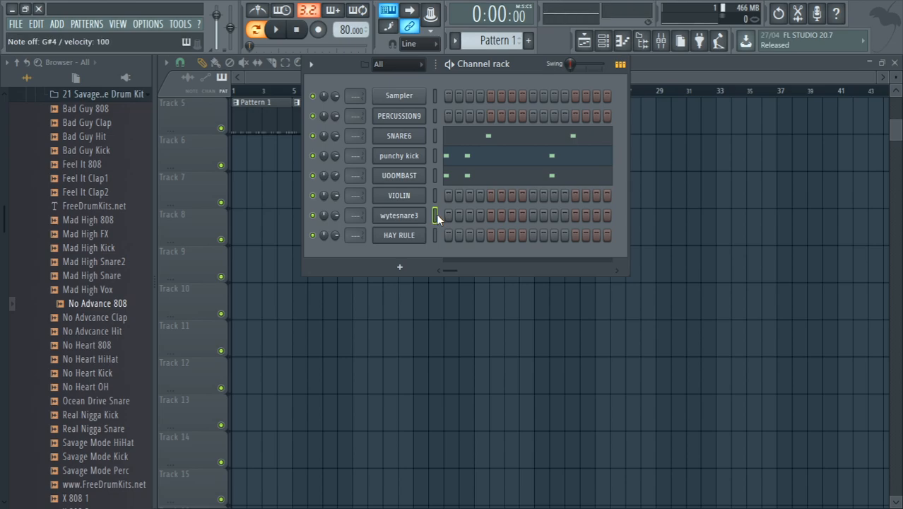
{"action": "key", "text": "b"}
Preview Mad High Kick and Mad High Snare from the drum kit, and load Mad High Snare into a new channel
{"action": "left_click", "coordinate": [67, 251]}
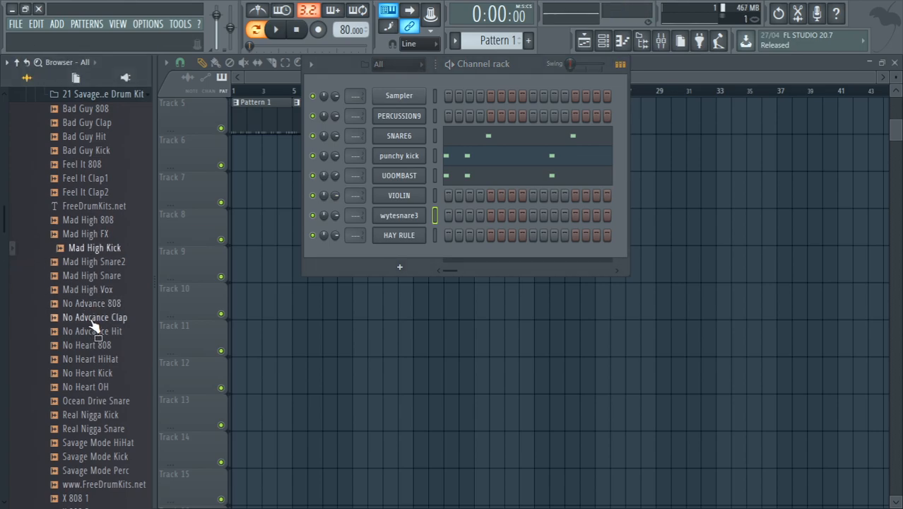
{"action": "left_click", "coordinate": [92, 274]}
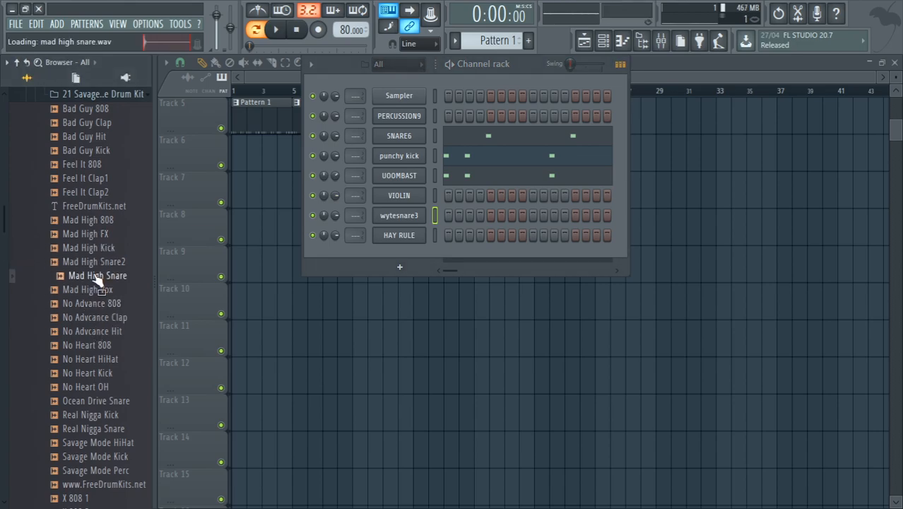
{"action": "right_click", "coordinate": [96, 276]}
{"action": "left_click", "coordinate": [124, 289]}
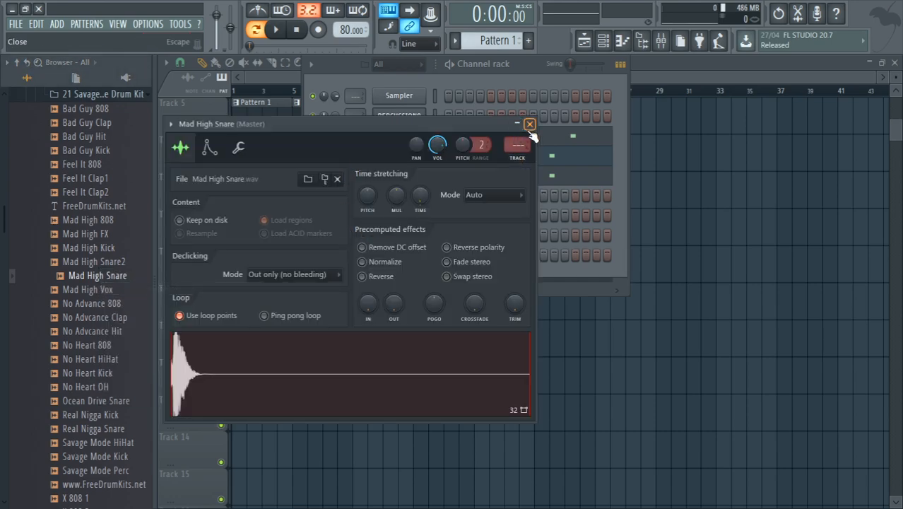
{"action": "left_click", "coordinate": [529, 124]}
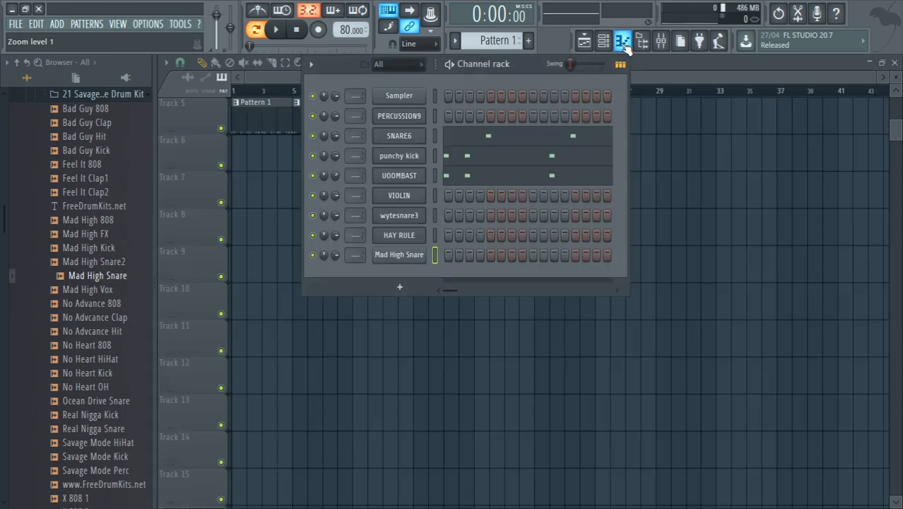
Add a C5 Mad High Snare note in bar 1, position it a third of the way into step 8, and restart playback
{"action": "left_click", "coordinate": [622, 42]}
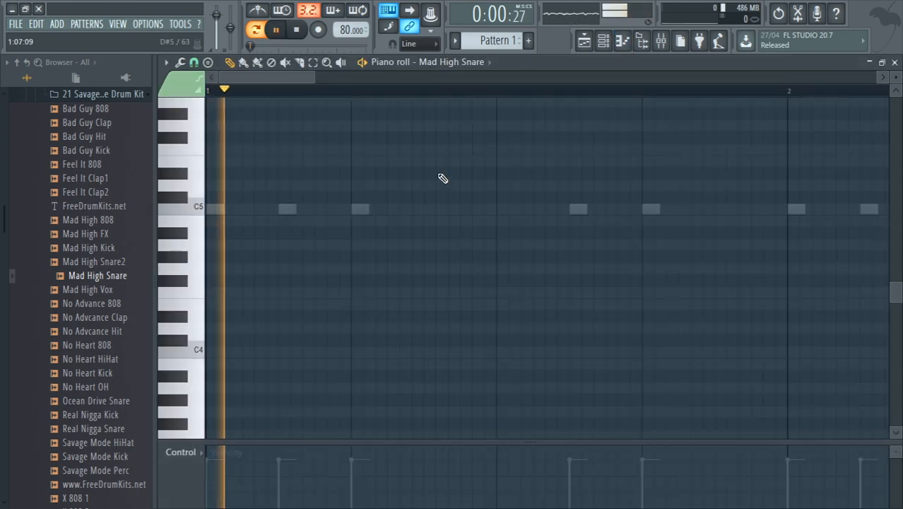
{"action": "left_click", "coordinate": [448, 209]}
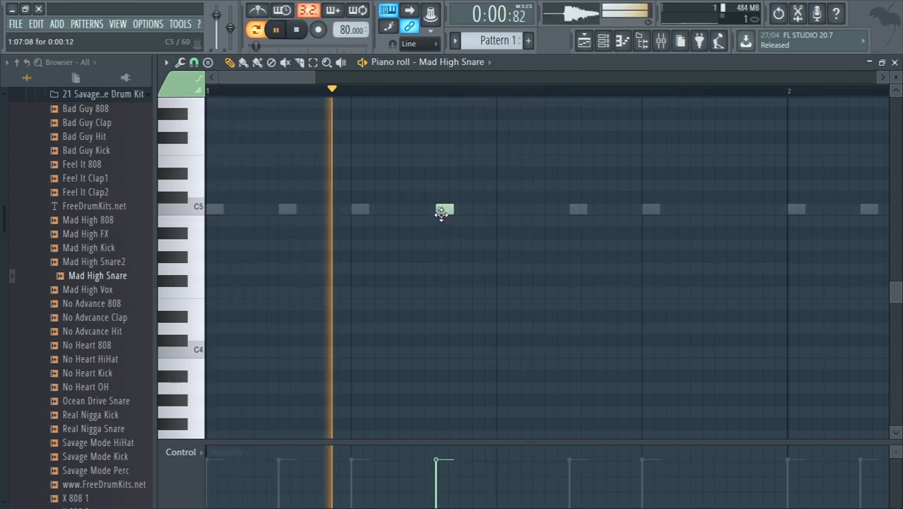
{"action": "key", "text": "space"}
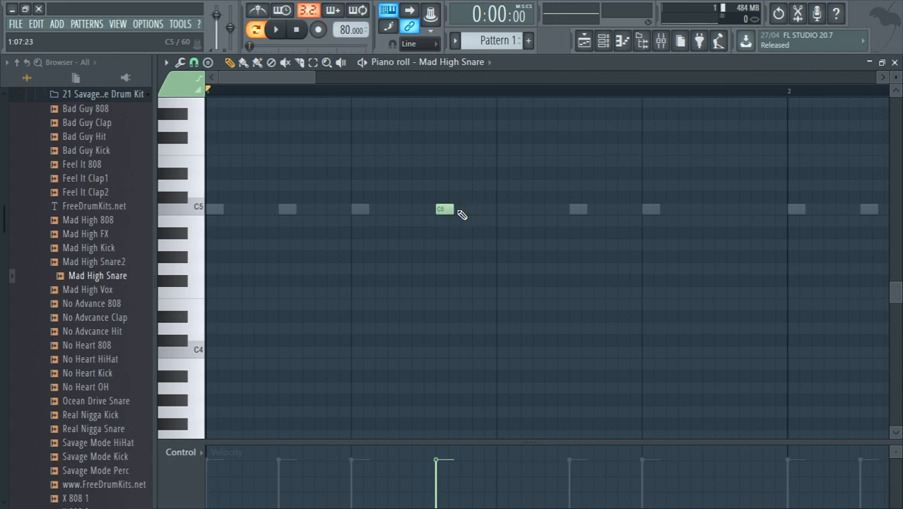
{"action": "key", "text": "space"}
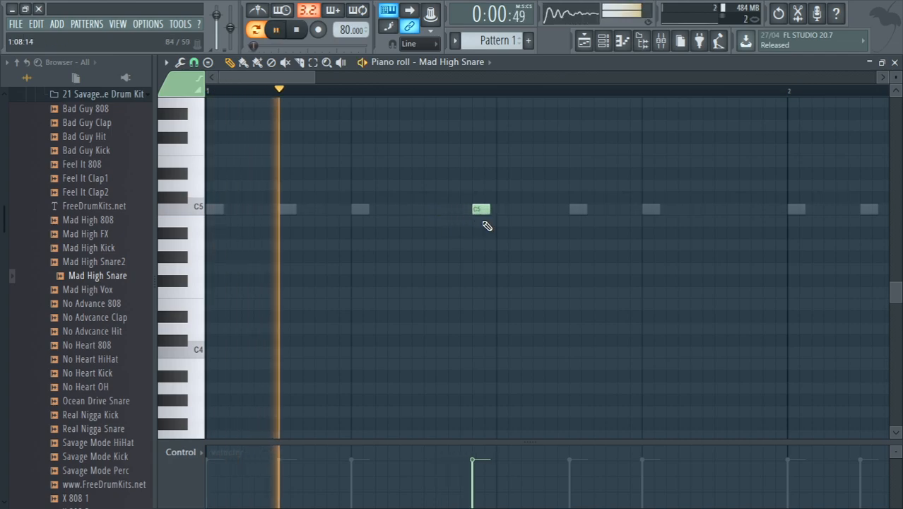
Move the Mad High Snare note to the start of step 8 in bar 1 and add another C5 note at the start of step 16
{"action": "left_click_drag", "start_coordinate": [481, 214], "coordinate": [469, 216]}
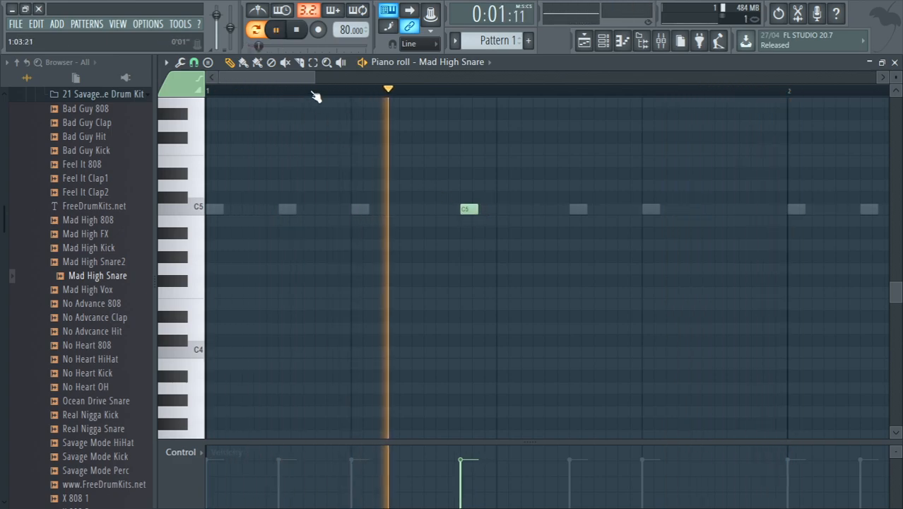
{"action": "left_click_drag", "start_coordinate": [315, 77], "coordinate": [455, 79]}
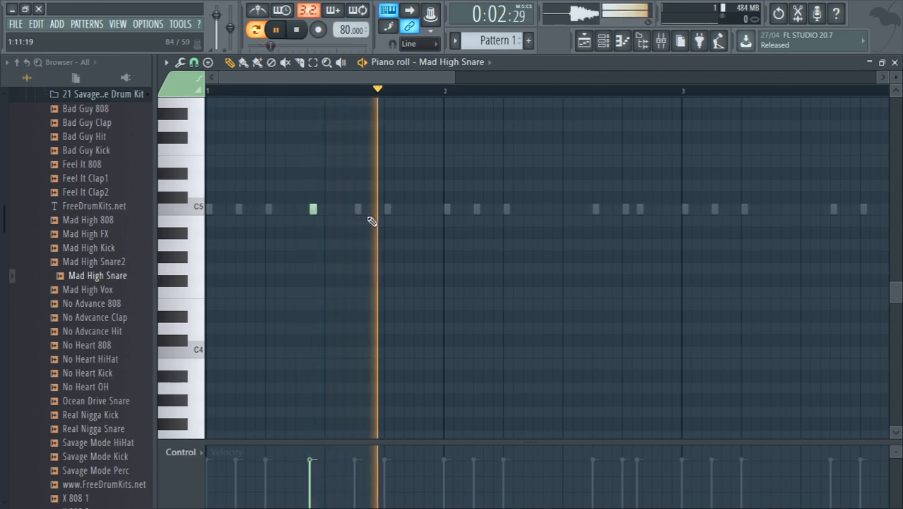
{"action": "left_click", "coordinate": [427, 209]}
{"action": "key", "text": "space"}
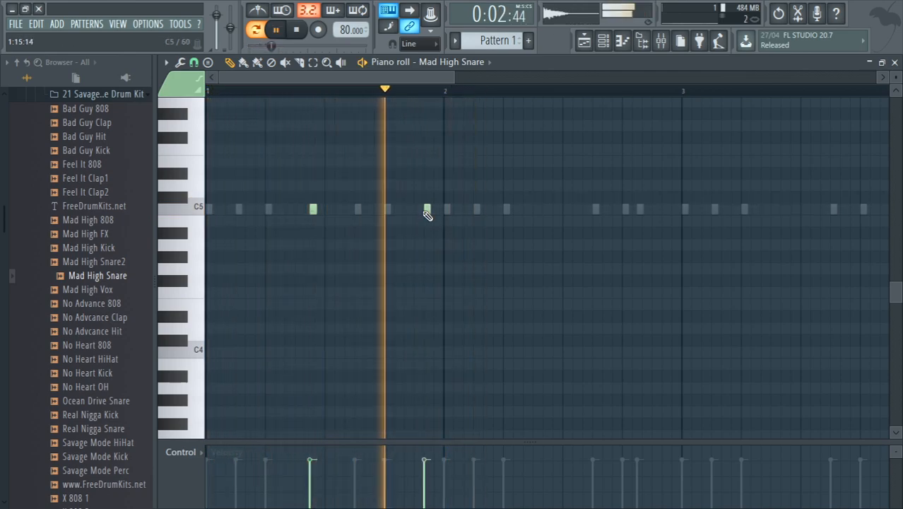
{"action": "left_click_drag", "start_coordinate": [427, 210], "coordinate": [433, 210]}
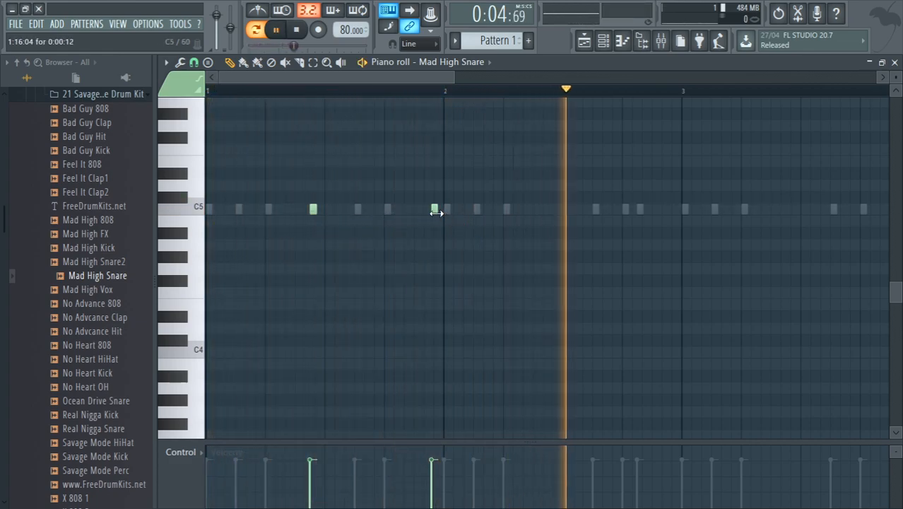
{"action": "left_click_drag", "start_coordinate": [435, 212], "coordinate": [431, 212]}
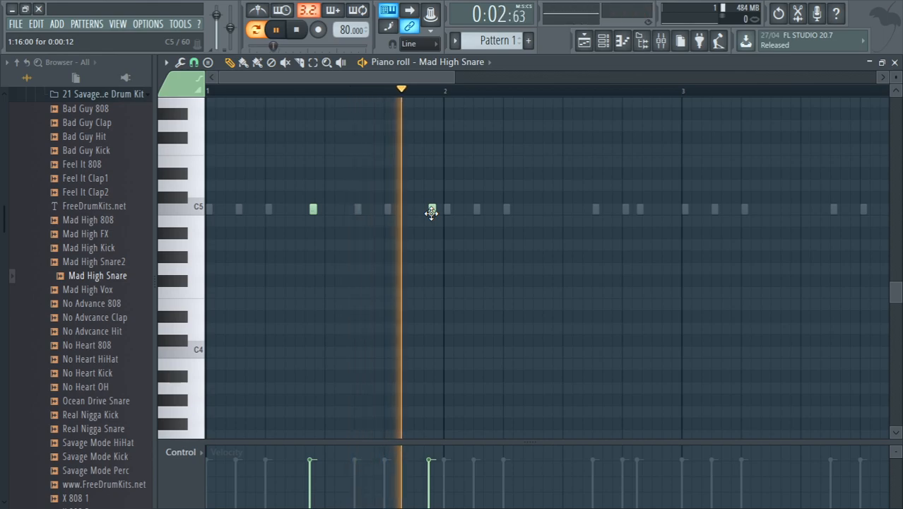
Add a C5 Mad High Snare note in bar 2 and align it to the start of step 8
{"action": "left_click", "coordinate": [544, 210]}
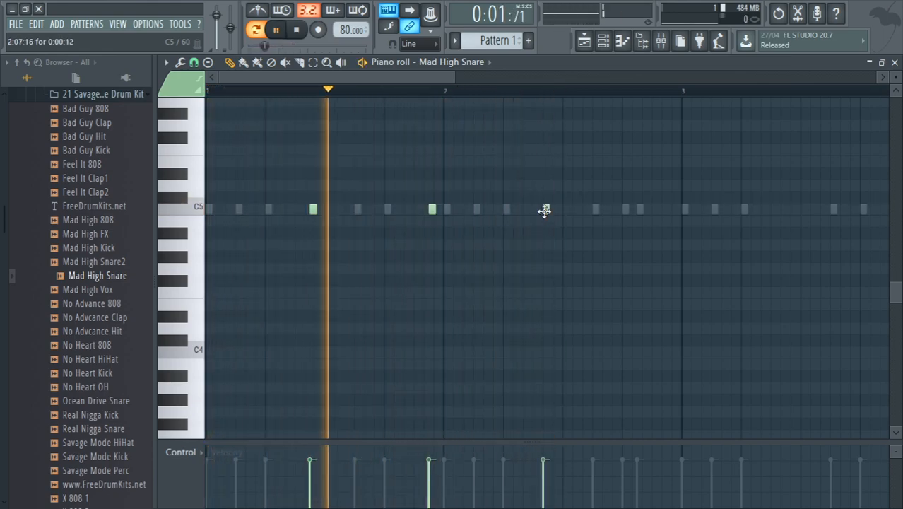
{"action": "left_click_drag", "start_coordinate": [545, 211], "coordinate": [553, 214]}
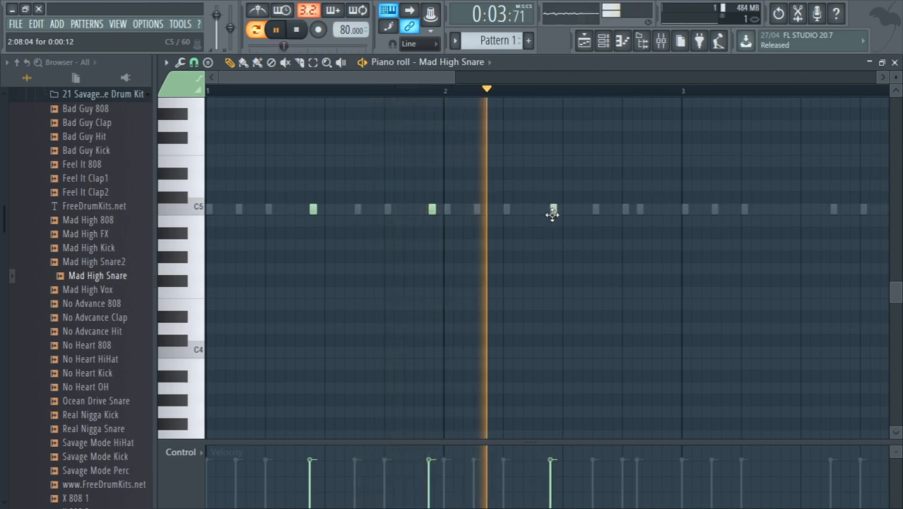
{"action": "left_click_drag", "start_coordinate": [552, 214], "coordinate": [549, 210]}
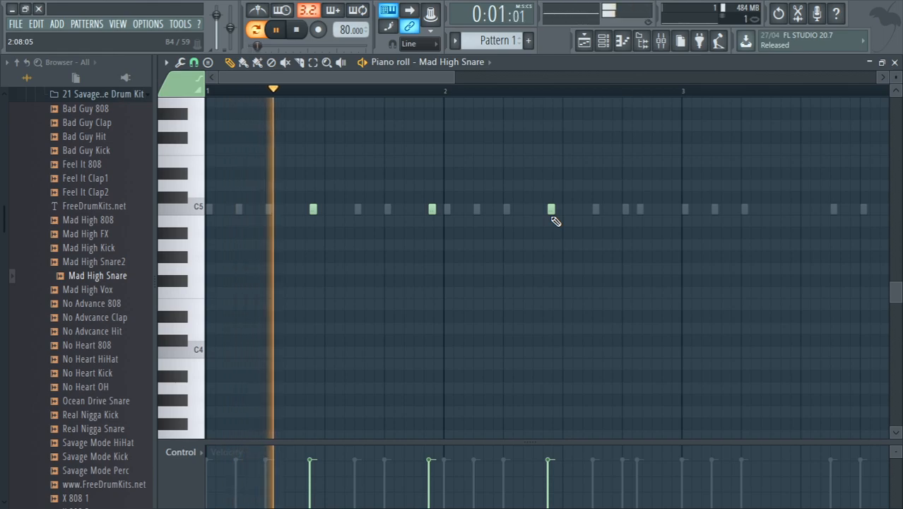
Add two C5 Mad High Snare notes at the starts of steps 15 and 16 in bar 2
{"action": "left_click_drag", "start_coordinate": [358, 75], "coordinate": [461, 93]}
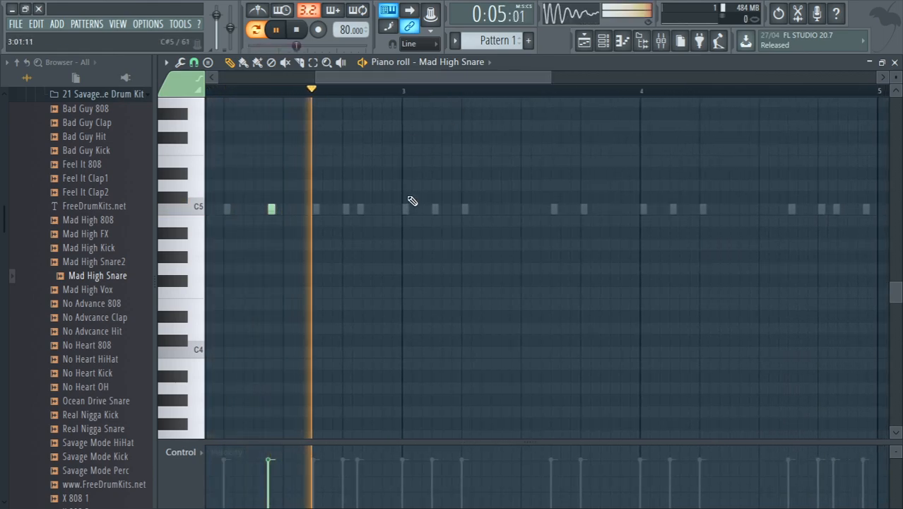
{"action": "left_click", "coordinate": [375, 209]}
{"action": "left_click", "coordinate": [315, 91]}
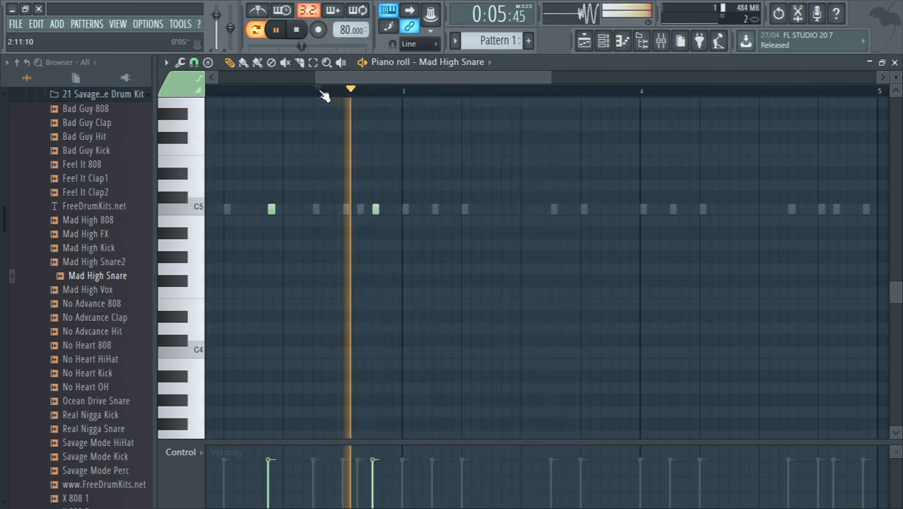
{"action": "left_click", "coordinate": [391, 209]}
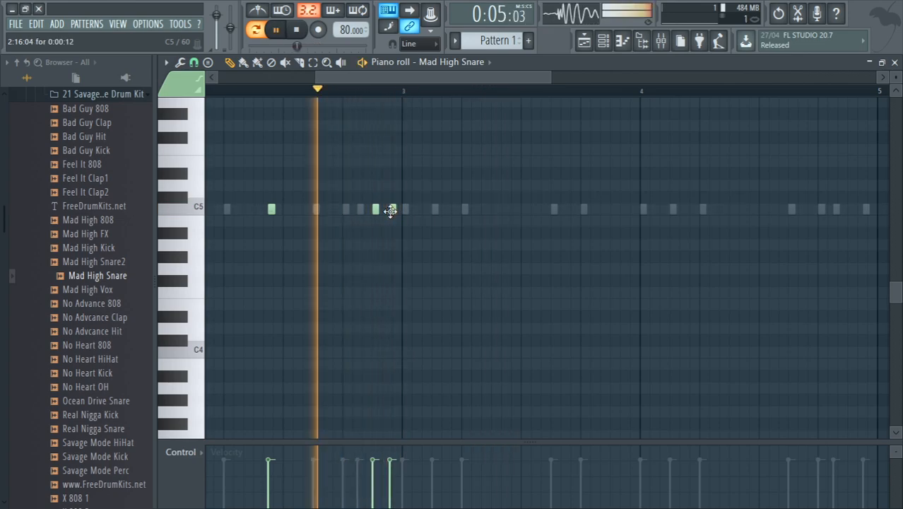
{"action": "mouse_move", "coordinate": [392, 209]}
{"action": "left_mouse_down"}
{"action": "mouse_move", "coordinate": [377, 209]}
{"action": "mouse_move", "coordinate": [390, 209]}
{"action": "left_mouse_up"}
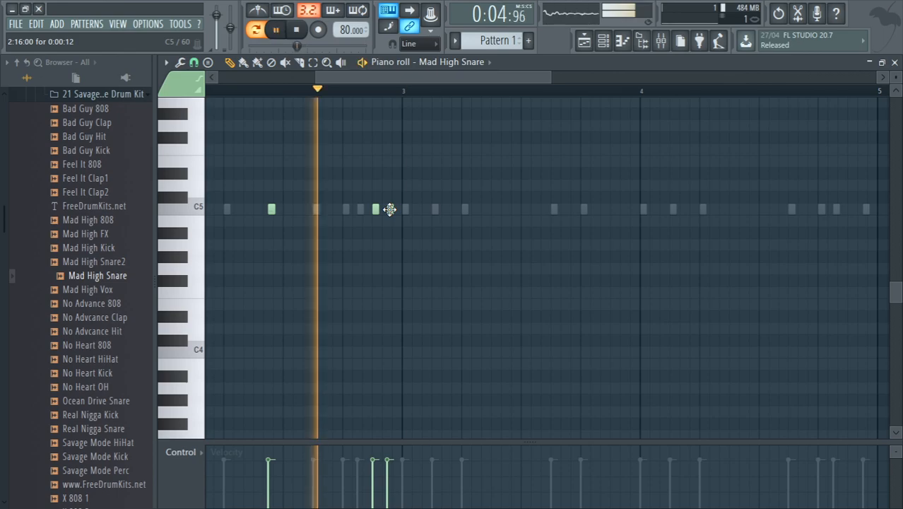
{"action": "left_click_drag", "start_coordinate": [375, 209], "coordinate": [375, 212]}
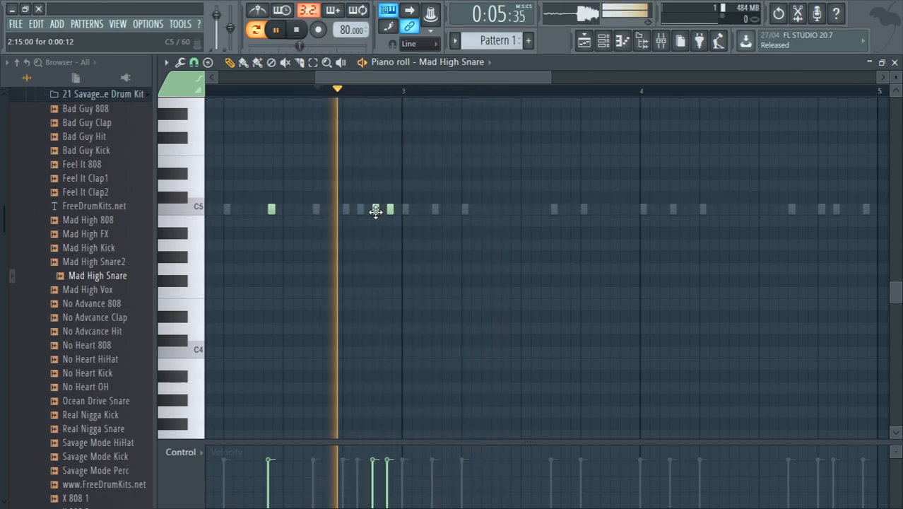
Duplicate the snare notes from bars 1–2 into bars 3–4, and delete the bar 2 step 15 and bar 4 step 16 notes
{"action": "left_click", "coordinate": [507, 208]}
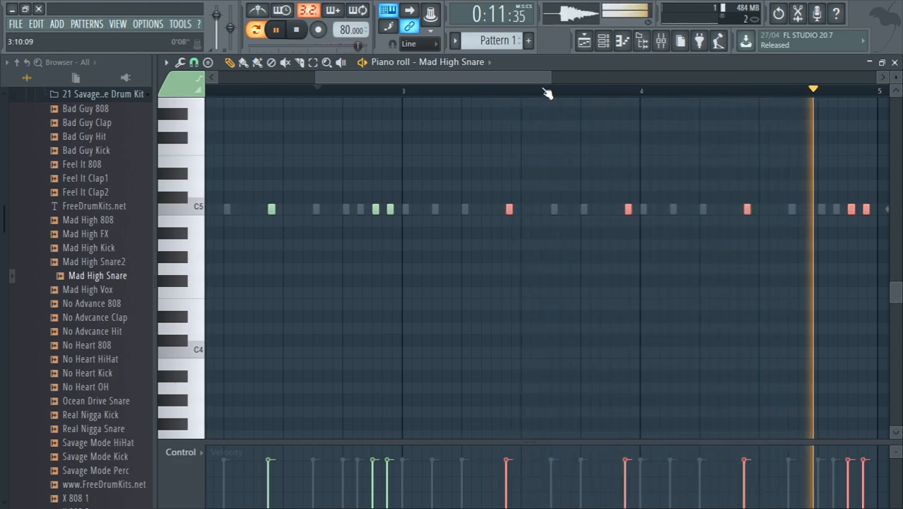
{"action": "left_click_drag", "start_coordinate": [548, 78], "coordinate": [611, 77]}
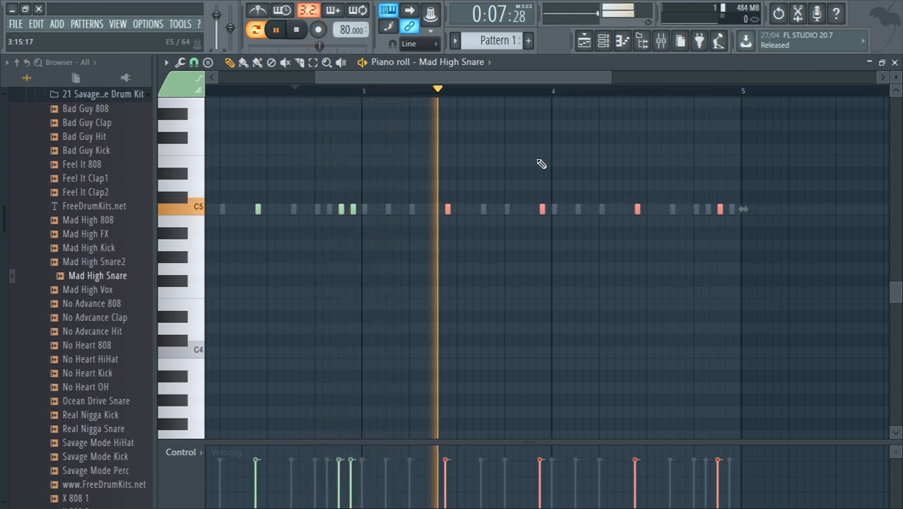
{"action": "right_click", "coordinate": [342, 210]}
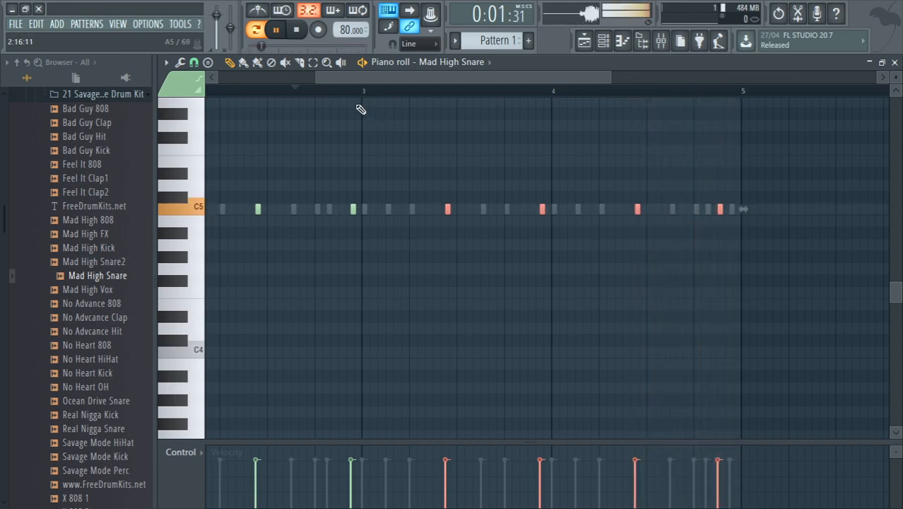
{"action": "left_click_drag", "start_coordinate": [340, 81], "coordinate": [316, 179]}
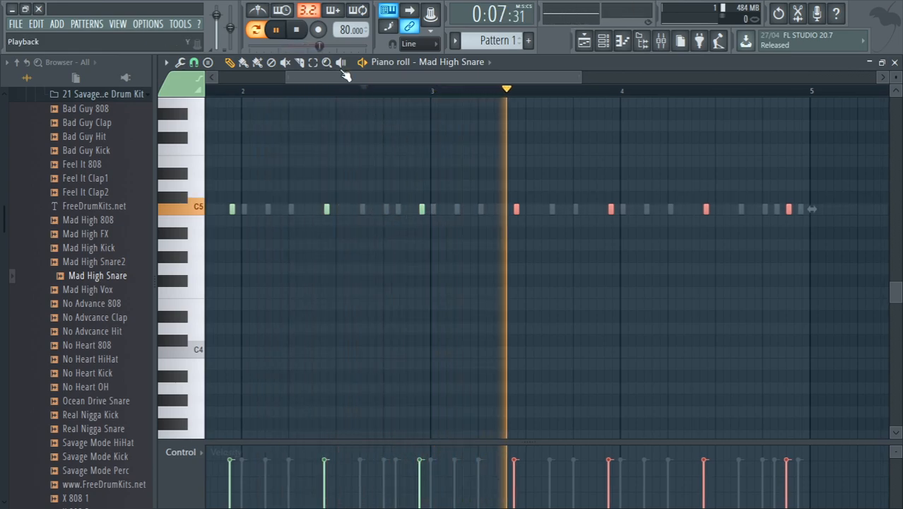
{"action": "left_click_drag", "start_coordinate": [335, 79], "coordinate": [212, 99]}
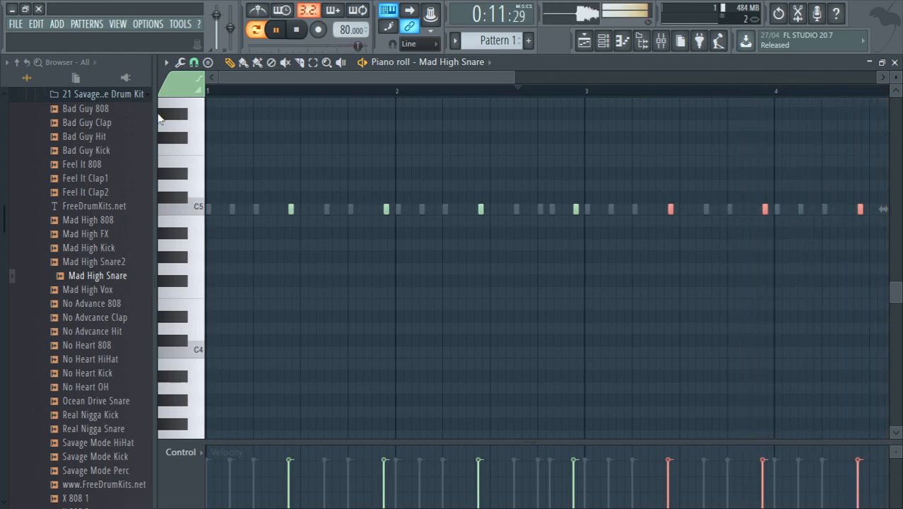
In the HAY RULE channel's piano roll, draw a C5 note at the start of bar 1 and extend it to the end of bar 4
{"action": "left_click", "coordinate": [603, 41]}
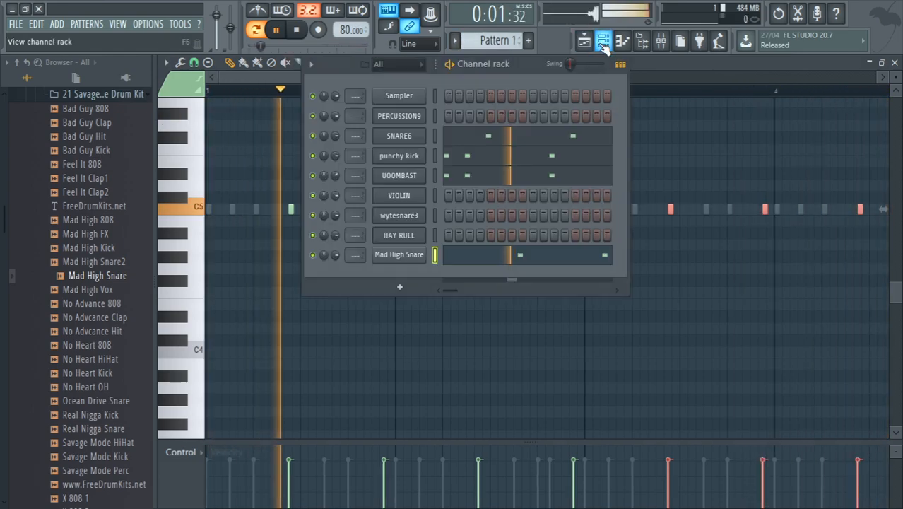
{"action": "left_click", "coordinate": [435, 234]}
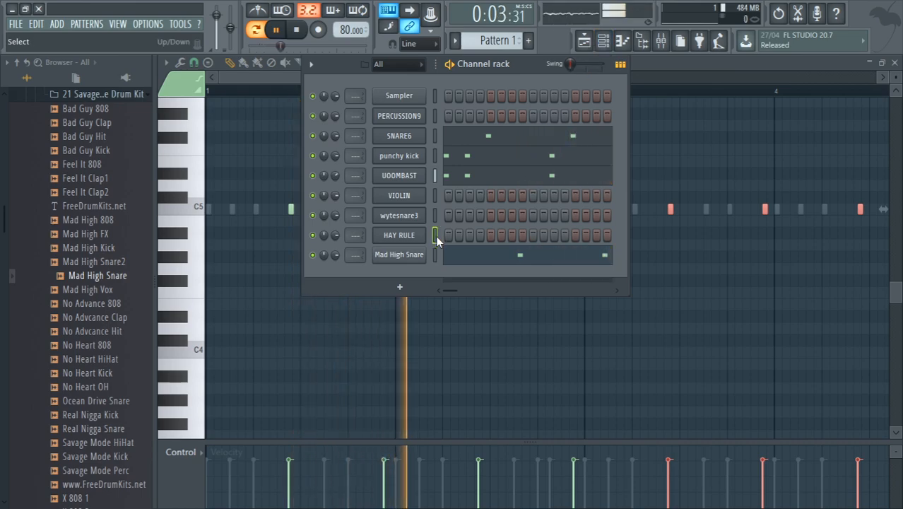
{"action": "left_click", "coordinate": [622, 41]}
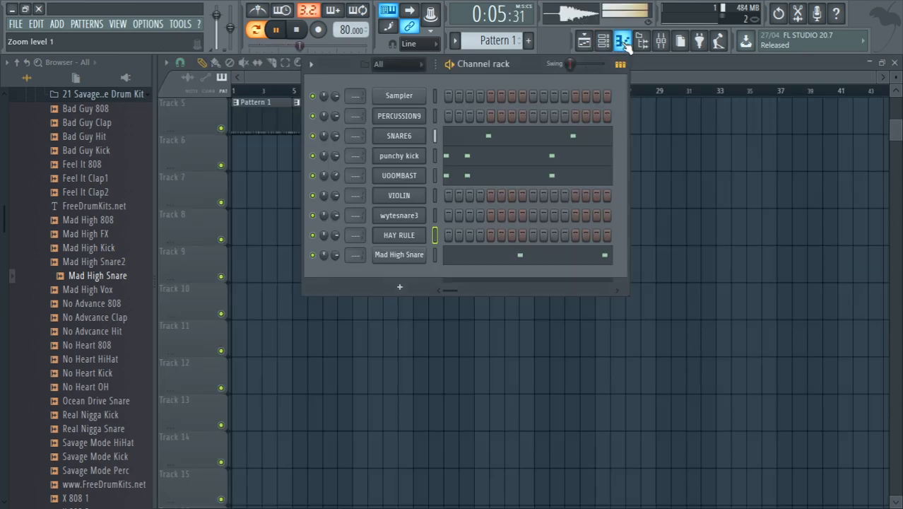
{"action": "left_click", "coordinate": [621, 40]}
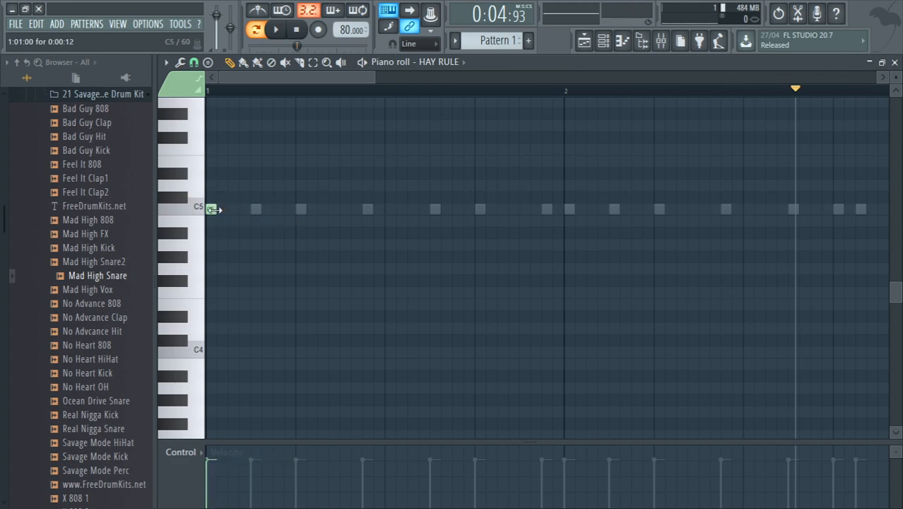
{"action": "left_click_drag", "start_coordinate": [228, 207], "coordinate": [886, 207]}
{"action": "scroll", "coordinate": [620, 166], "scroll_direction": "up", "scroll_amount": 3}
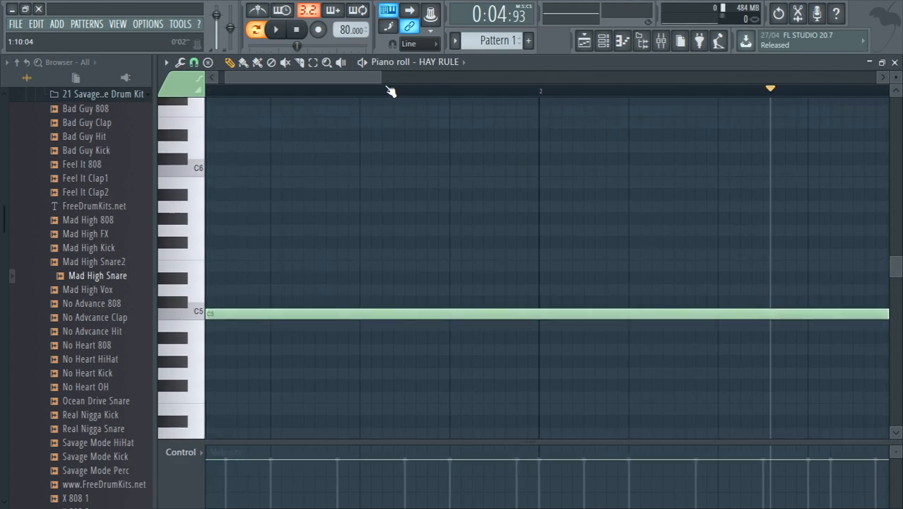
{"action": "left_click_drag", "start_coordinate": [382, 79], "coordinate": [499, 70]}
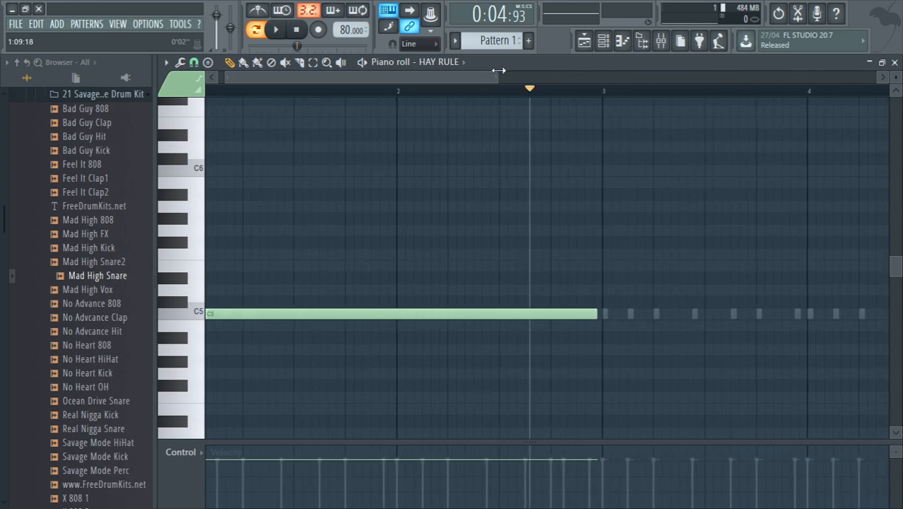
{"action": "left_click_drag", "start_coordinate": [698, 307], "coordinate": [768, 358]}
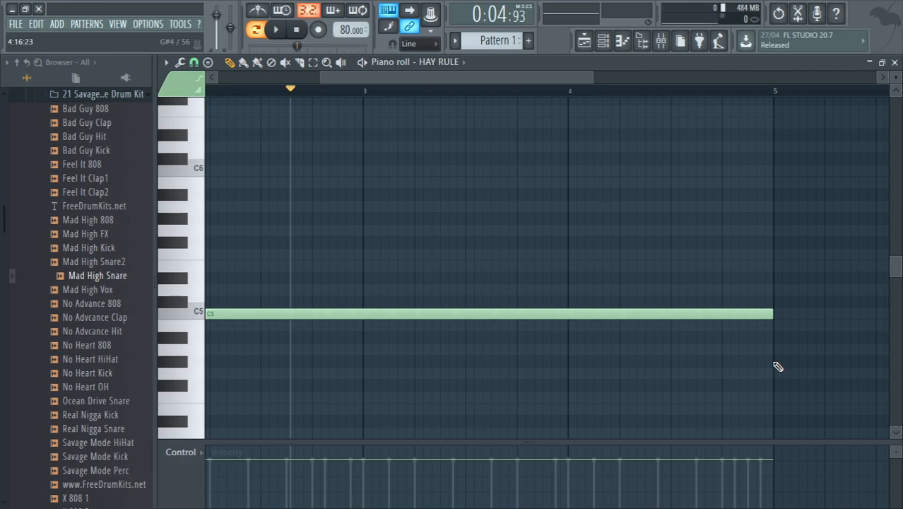
Chop the long HAY RULE note with the chopper, adjusting Time mul during playback until each slice is two steps long
{"action": "key", "text": "alt+u"}
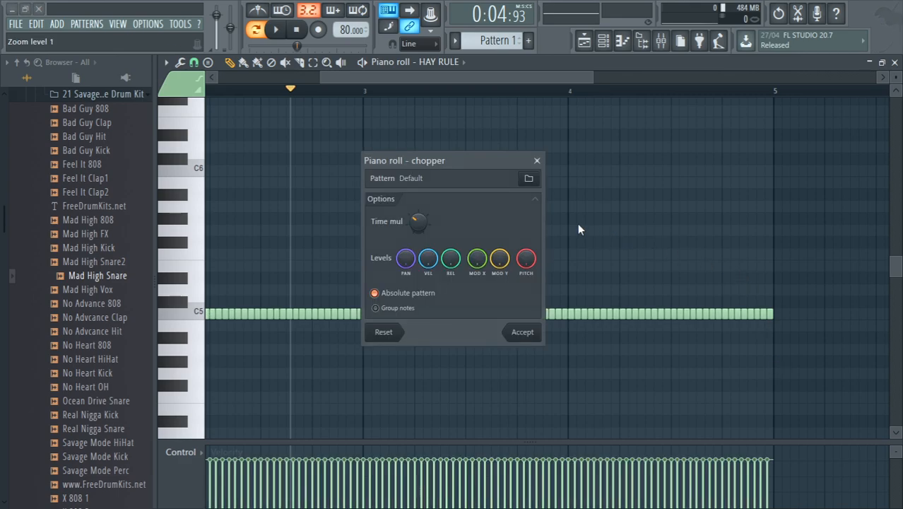
{"action": "left_click_drag", "start_coordinate": [419, 223], "coordinate": [418, 197]}
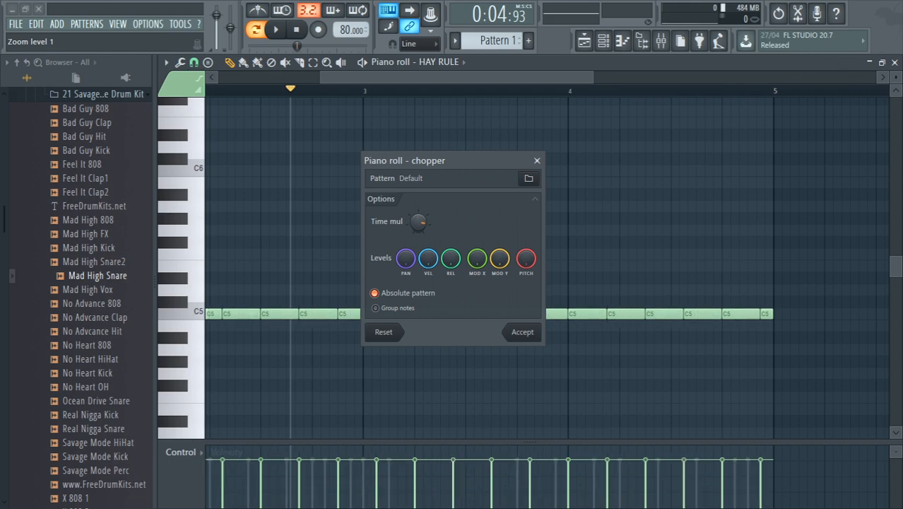
{"action": "key", "text": "space"}
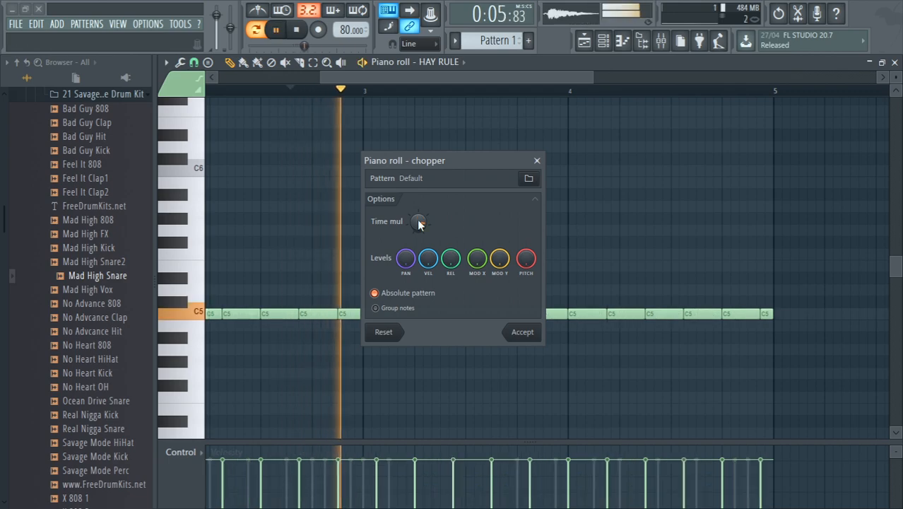
{"action": "left_click_drag", "start_coordinate": [418, 224], "coordinate": [418, 214]}
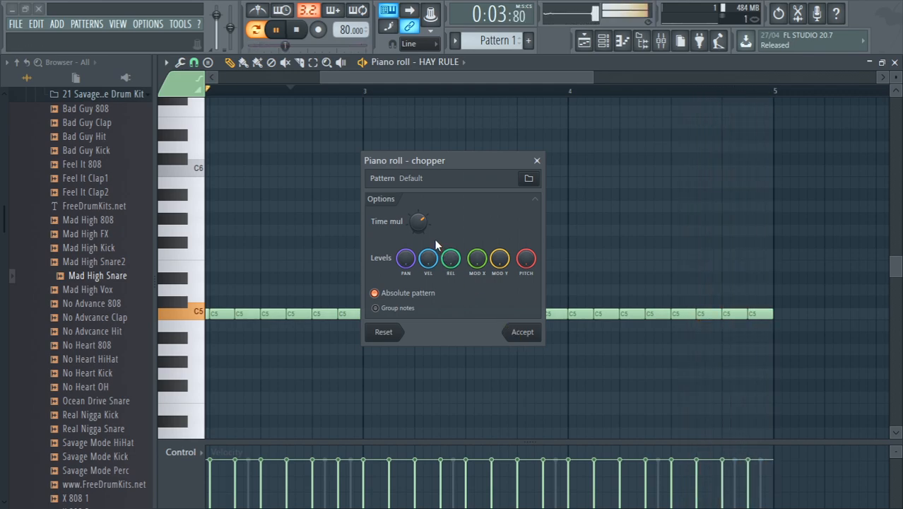
{"action": "scroll", "coordinate": [419, 222], "scroll_direction": "down", "scroll_amount": 2}
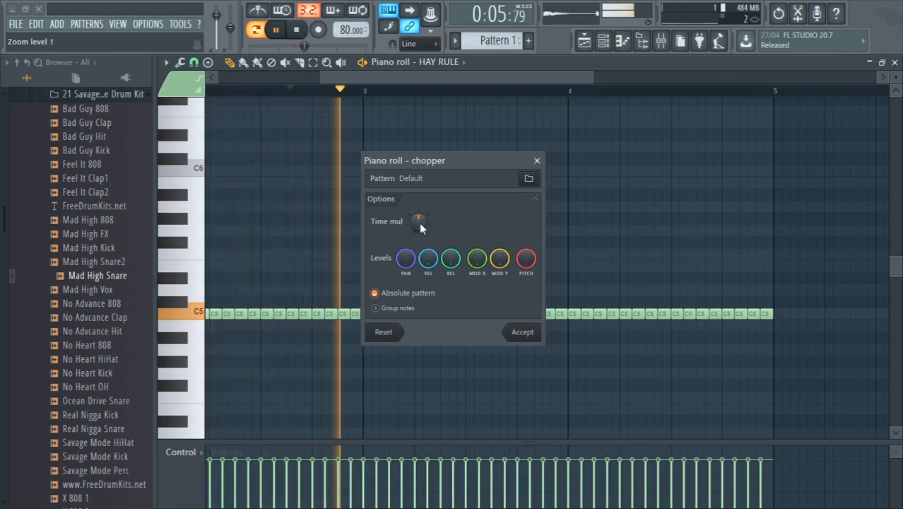
{"action": "left_click_drag", "start_coordinate": [419, 222], "coordinate": [419, 208]}
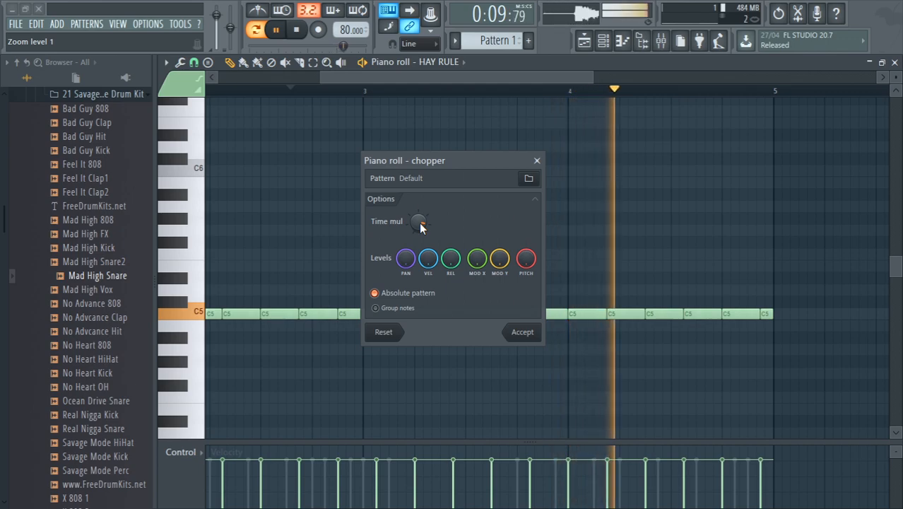
{"action": "left_click_drag", "start_coordinate": [419, 223], "coordinate": [419, 233]}
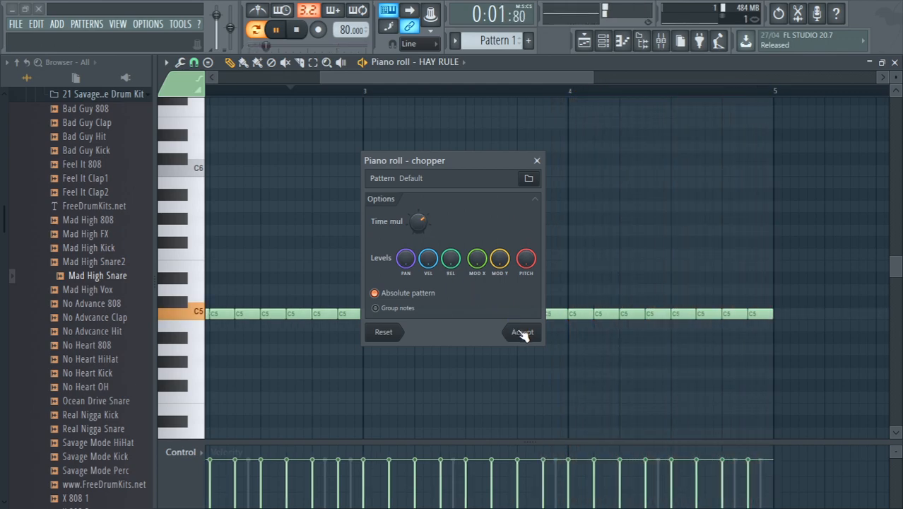
{"action": "left_click", "coordinate": [522, 333]}
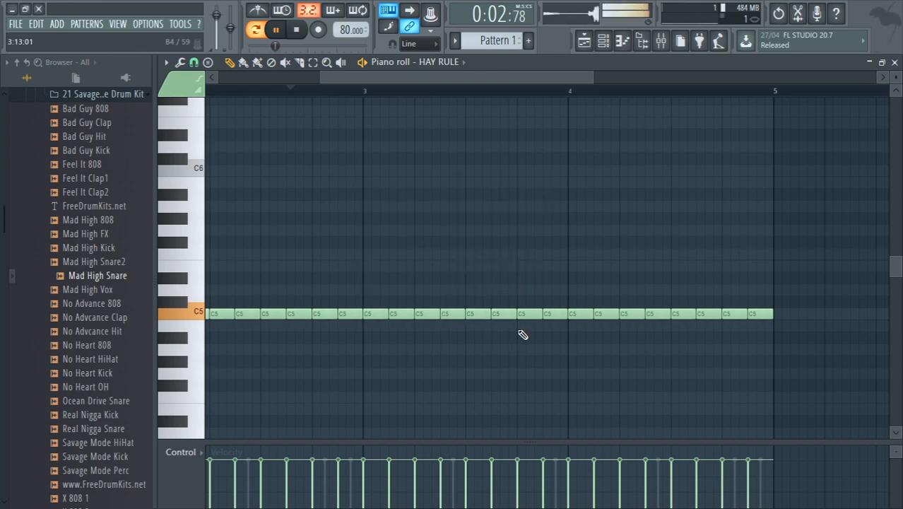
Try raising the silence trimming threshold on the HAY RULE sample in its channel settings
{"action": "left_click", "coordinate": [621, 43]}
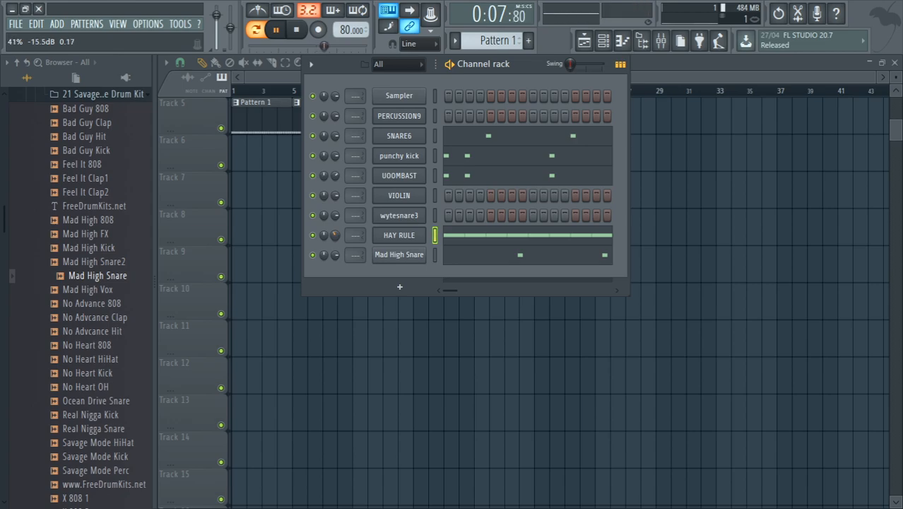
{"action": "left_click", "coordinate": [413, 238]}
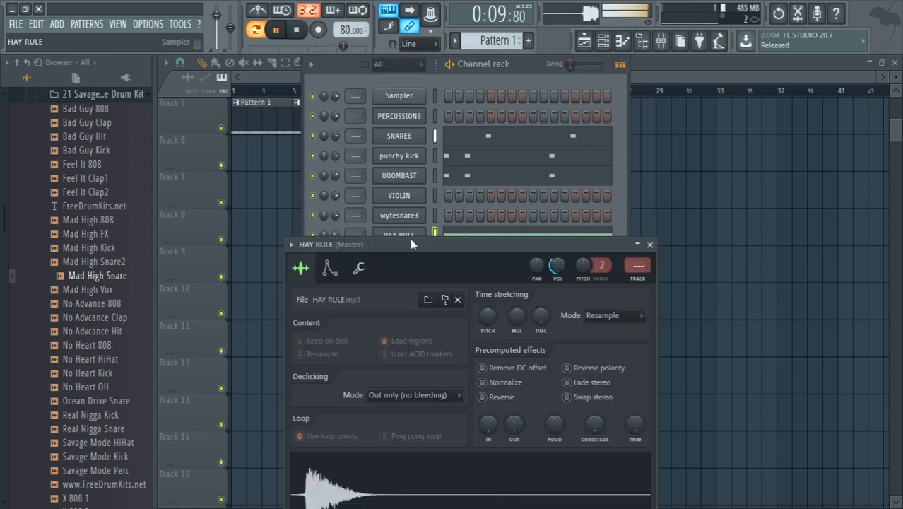
{"action": "left_click_drag", "start_coordinate": [469, 245], "coordinate": [463, 124]}
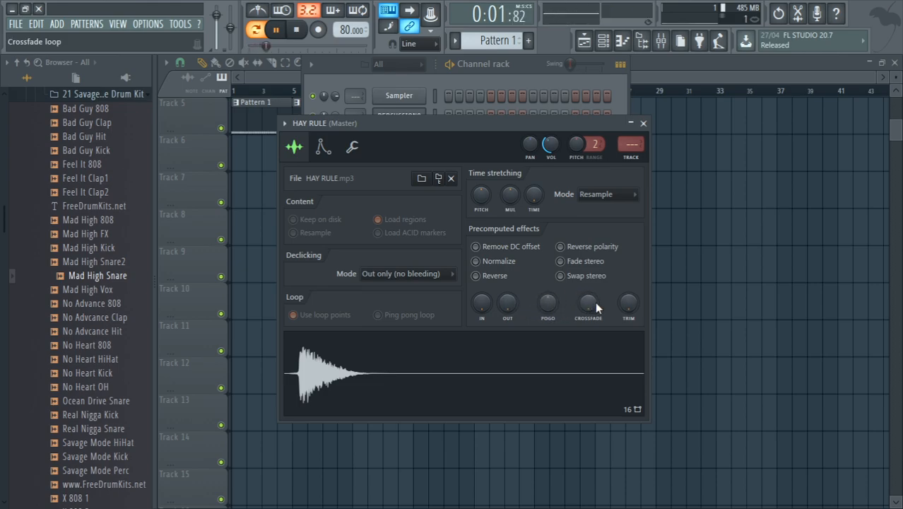
{"action": "left_click_drag", "start_coordinate": [625, 303], "coordinate": [626, 254]}
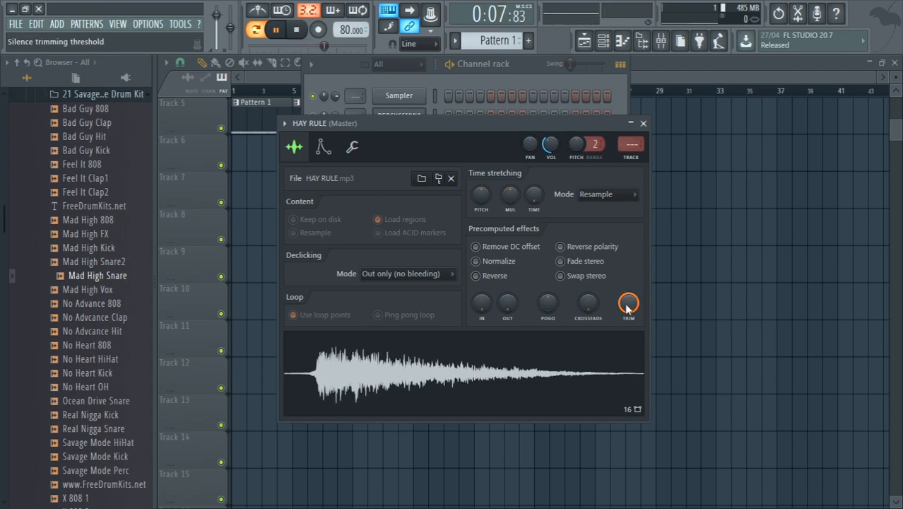
{"action": "left_click_drag", "start_coordinate": [628, 303], "coordinate": [628, 346]}
{"action": "mouse_move", "coordinate": [624, 302]}
{"action": "left_mouse_down"}
{"action": "mouse_move", "coordinate": [625, 294]}
{"action": "mouse_move", "coordinate": [624, 302]}
{"action": "left_mouse_up"}
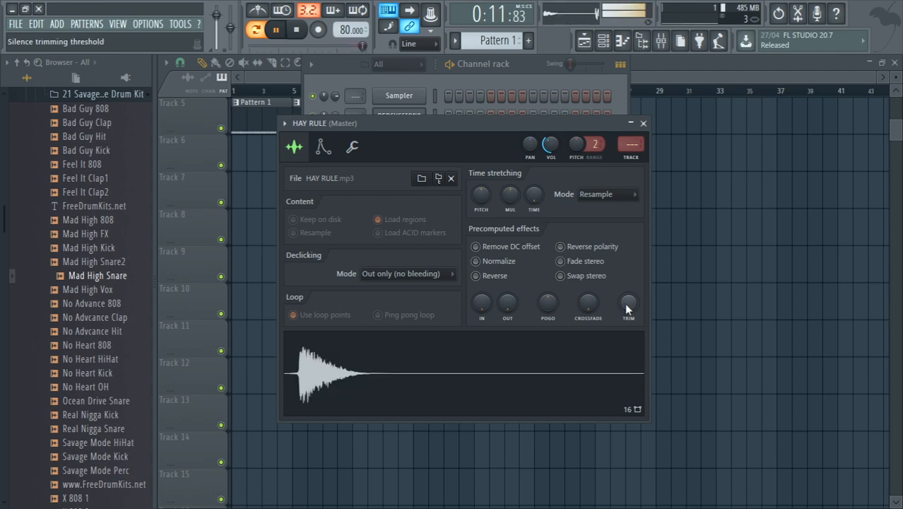
{"action": "left_click", "coordinate": [643, 124]}
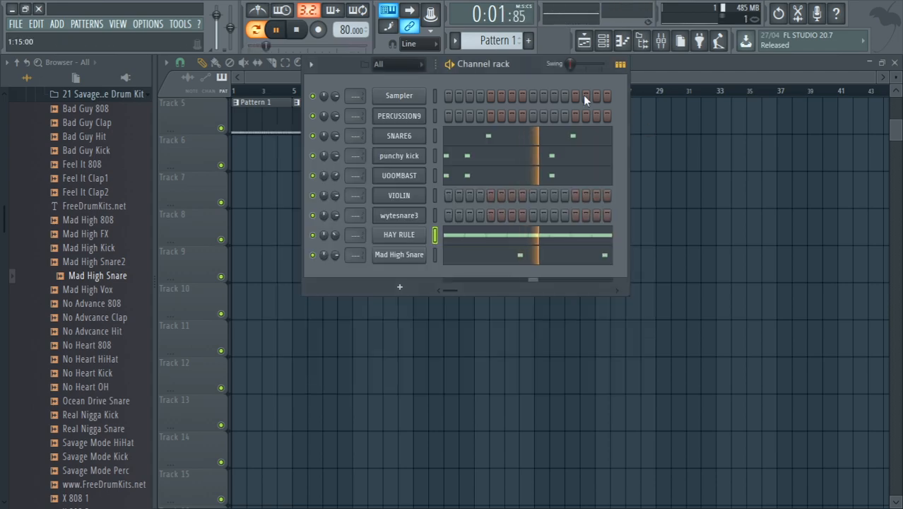
Lower the HAY RULE channel's volume to 23%
{"action": "left_click_drag", "start_coordinate": [335, 235], "coordinate": [335, 241]}
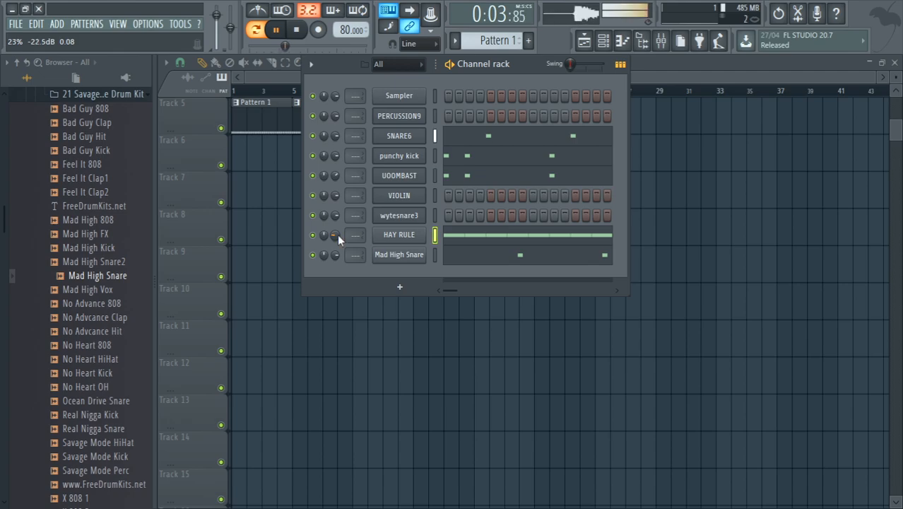
Find the Hi Hat folder of the FreeDrumKits drum kit and audition Hi Hat Nav 2, 4, 7 and Hi Hat Nav
{"action": "left_click_drag", "start_coordinate": [1, 203], "coordinate": [4, 272]}
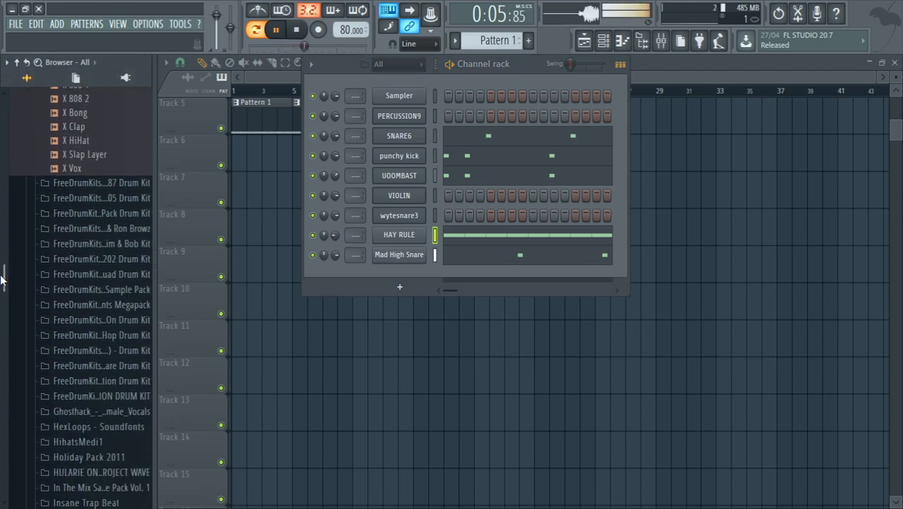
{"action": "left_click", "coordinate": [90, 259]}
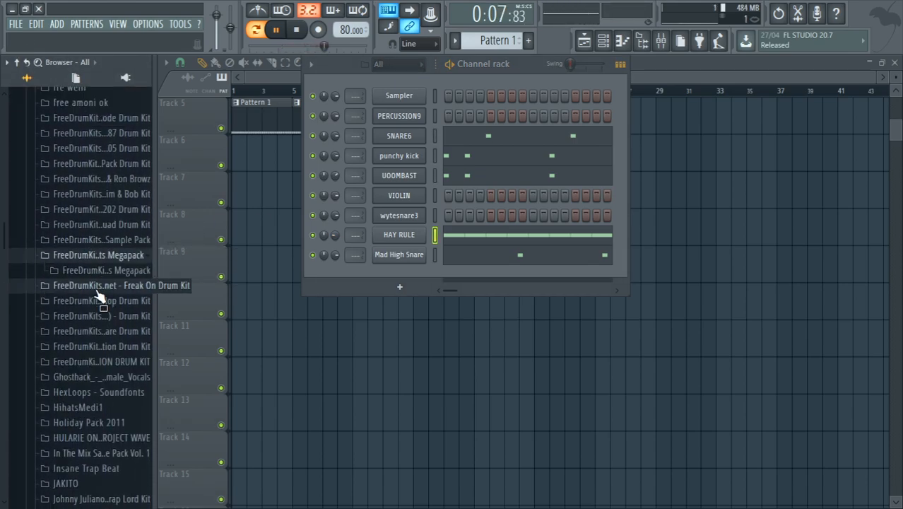
{"action": "left_click", "coordinate": [100, 335]}
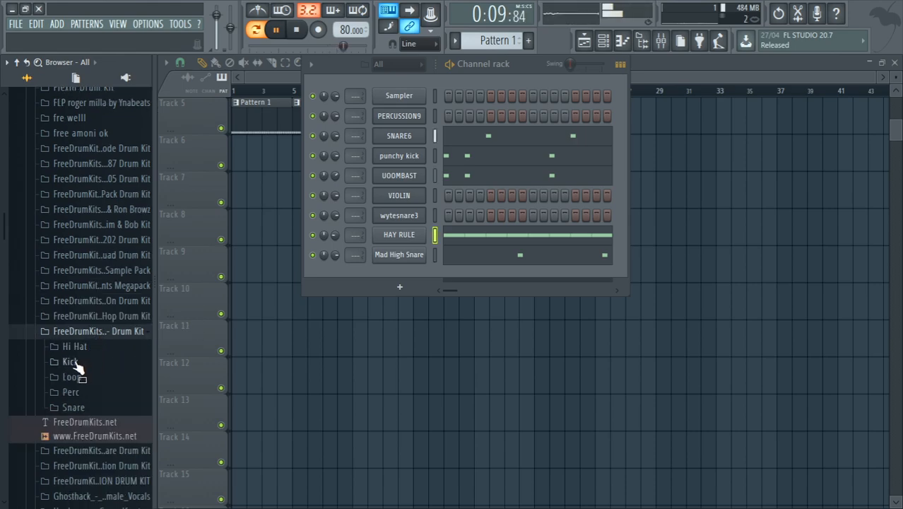
{"action": "left_click", "coordinate": [71, 346]}
{"action": "left_click", "coordinate": [77, 362]}
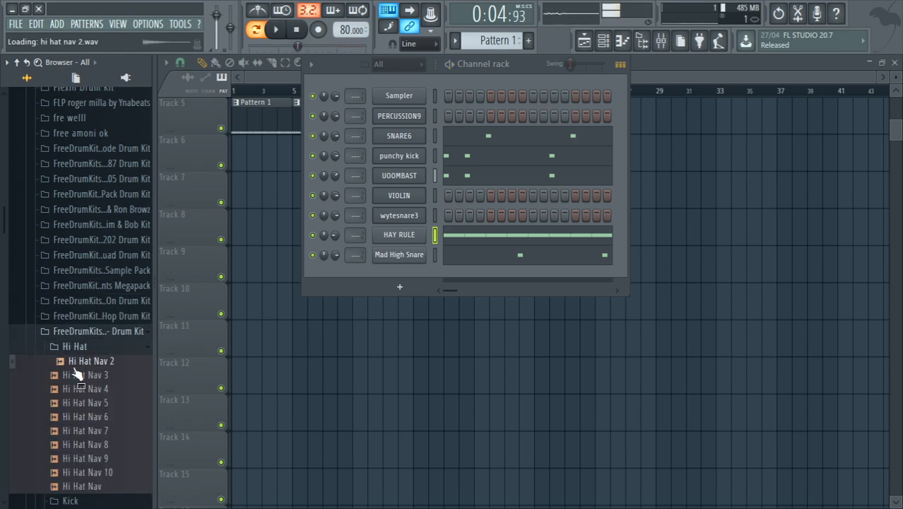
{"action": "left_click", "coordinate": [86, 390]}
{"action": "left_click", "coordinate": [84, 431]}
{"action": "left_click", "coordinate": [88, 486]}
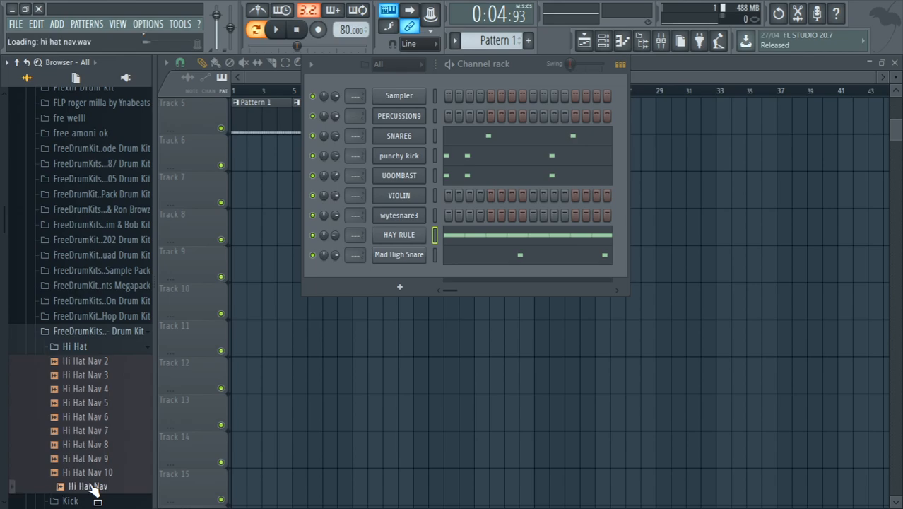
Open the hi-hats folder of Decap - Drums that Knock Vol 1, inside oscool 1980 and DECAP DTKV
{"action": "scroll", "coordinate": [2, 240], "scroll_direction": "down", "scroll_amount": 15}
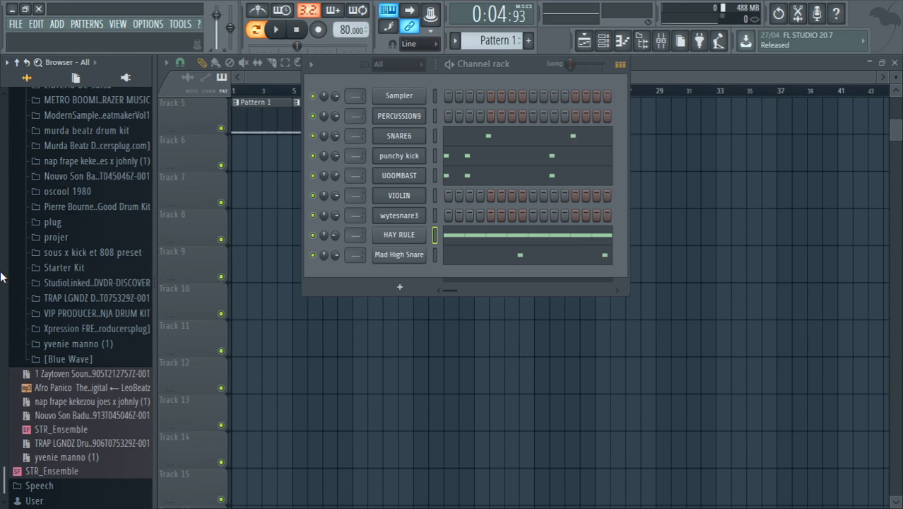
{"action": "left_click", "coordinate": [76, 193]}
{"action": "left_click", "coordinate": [85, 208]}
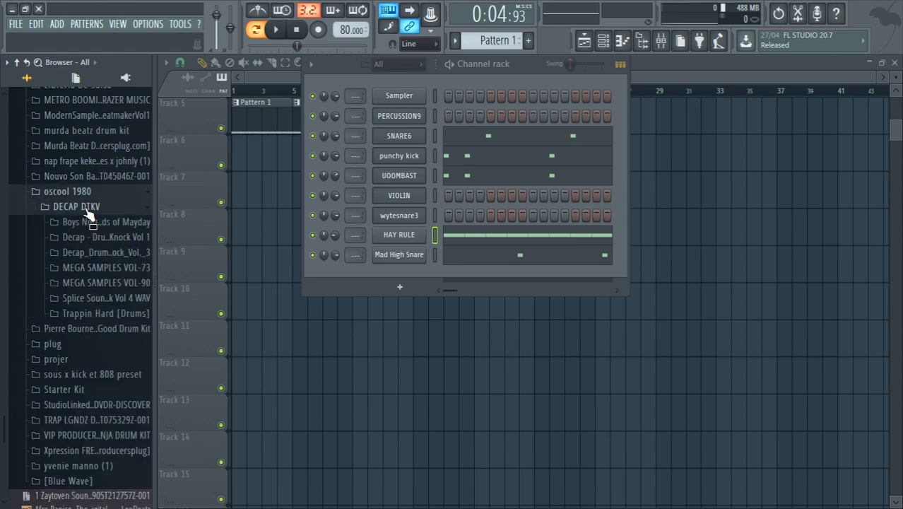
{"action": "left_click", "coordinate": [87, 223]}
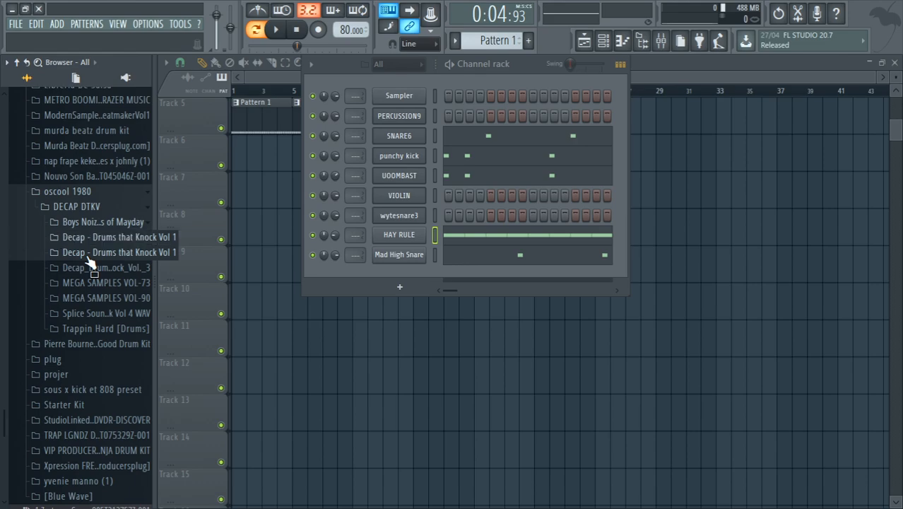
{"action": "left_click", "coordinate": [90, 253]}
{"action": "left_click", "coordinate": [91, 284]}
Audition the Decap hi-hat samples, and replace the HAY RULE channel's sample with GlacticSLAPP Hihat during pattern playback
{"action": "left_click", "coordinate": [95, 325]}
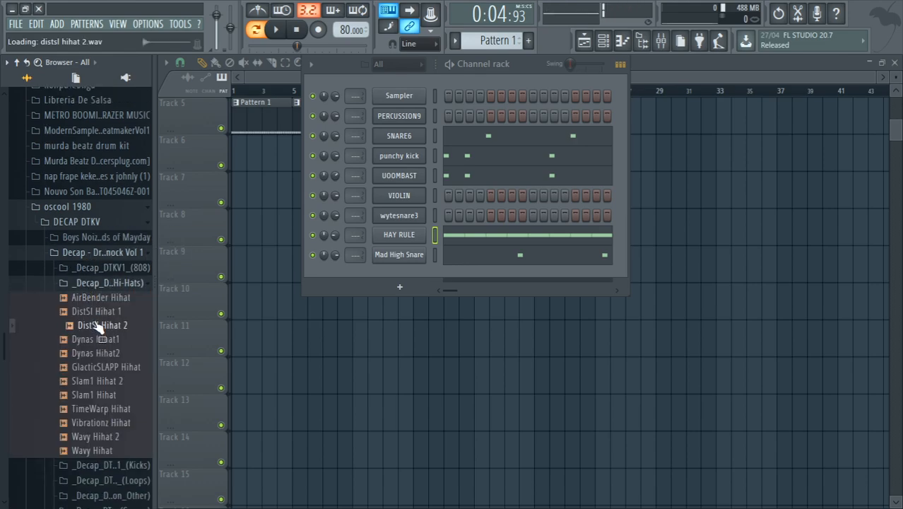
{"action": "left_click", "coordinate": [99, 312]}
{"action": "left_click", "coordinate": [106, 298]}
{"action": "left_click", "coordinate": [99, 395]}
{"action": "left_click", "coordinate": [100, 413]}
{"action": "left_click", "coordinate": [99, 436]}
{"action": "left_click", "coordinate": [101, 450]}
{"action": "left_click", "coordinate": [104, 367]}
{"action": "left_click", "coordinate": [101, 422]}
{"action": "left_click", "coordinate": [106, 367]}
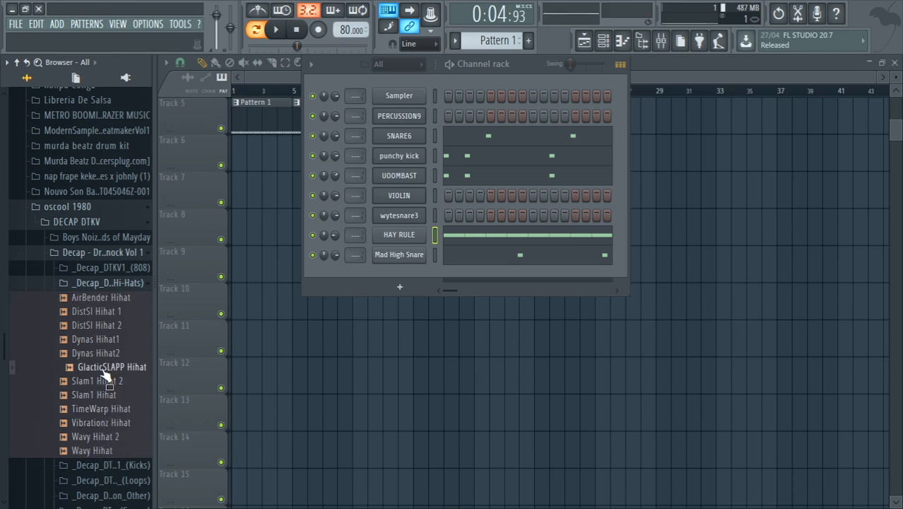
{"action": "left_click_drag", "start_coordinate": [106, 373], "coordinate": [382, 238]}
{"action": "key", "text": "space"}
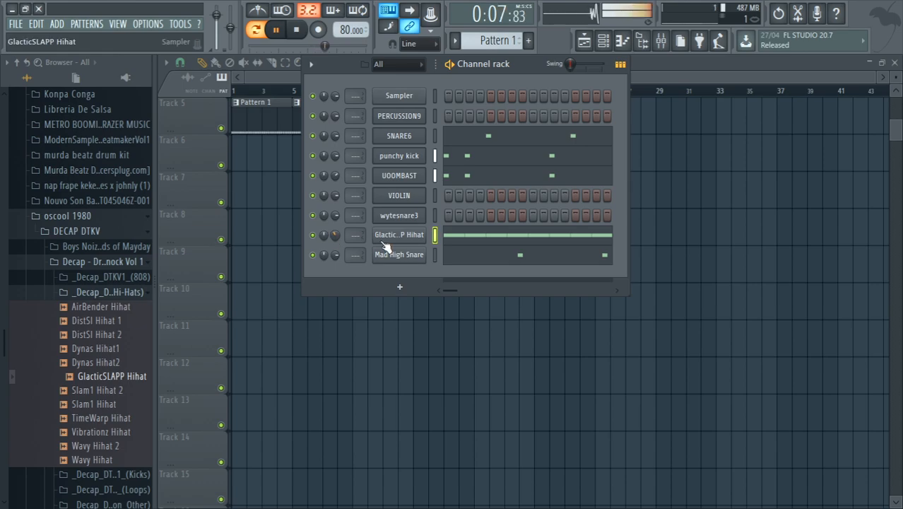
Raise the silence trimming threshold on the GlacticSLAPP Hihat sample in its channel settings
{"action": "left_click", "coordinate": [412, 238]}
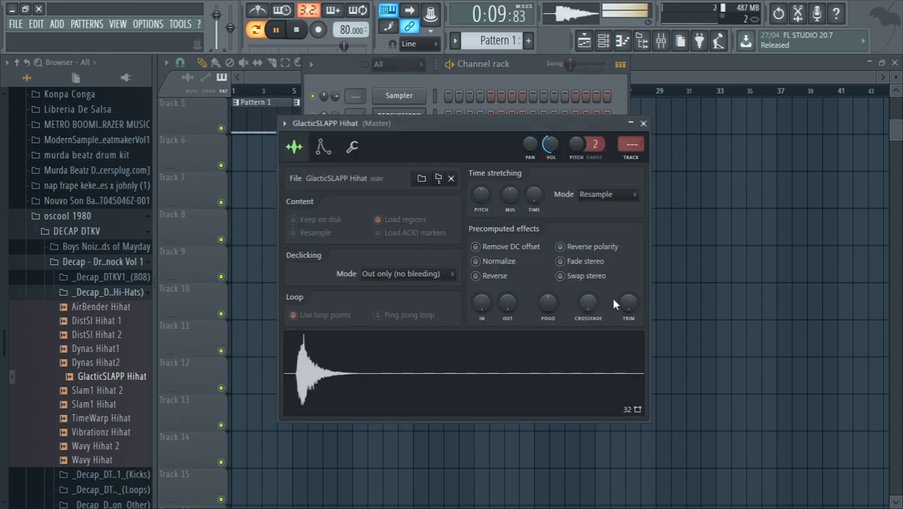
{"action": "left_click_drag", "start_coordinate": [627, 302], "coordinate": [622, 304]}
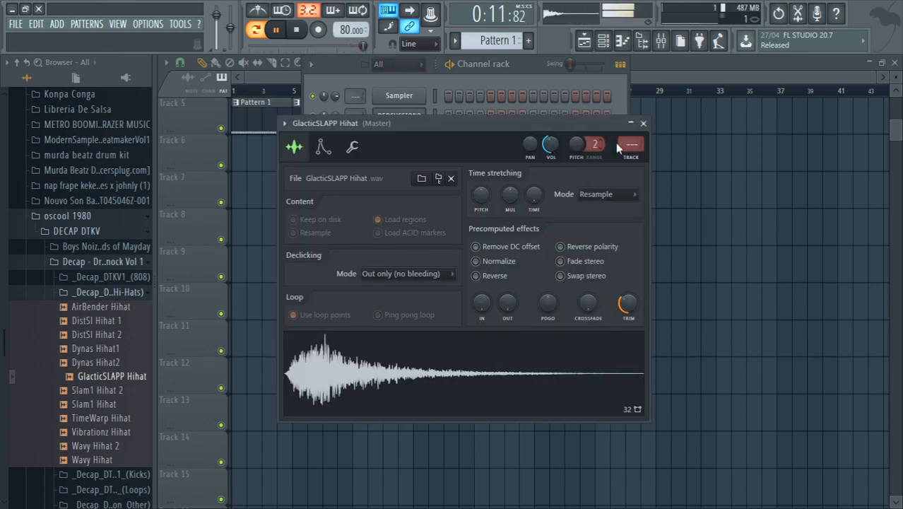
{"action": "left_click", "coordinate": [643, 124]}
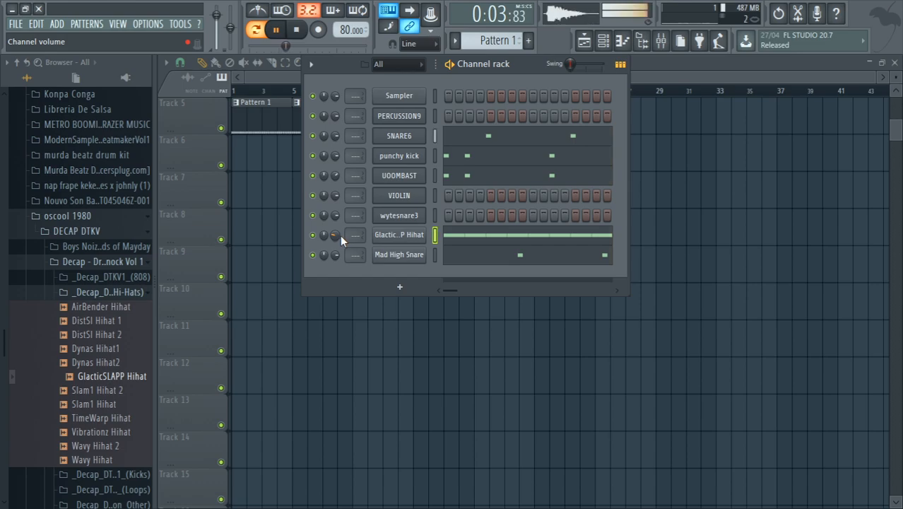
Audition more Decap hi-hats, including TimeWarp and Vibrationz, and the Metamorphosis, Fosho and Swordsman kicks from the kicks folder
{"action": "left_click", "coordinate": [80, 362]}
{"action": "left_click", "coordinate": [92, 418]}
{"action": "left_click", "coordinate": [103, 434]}
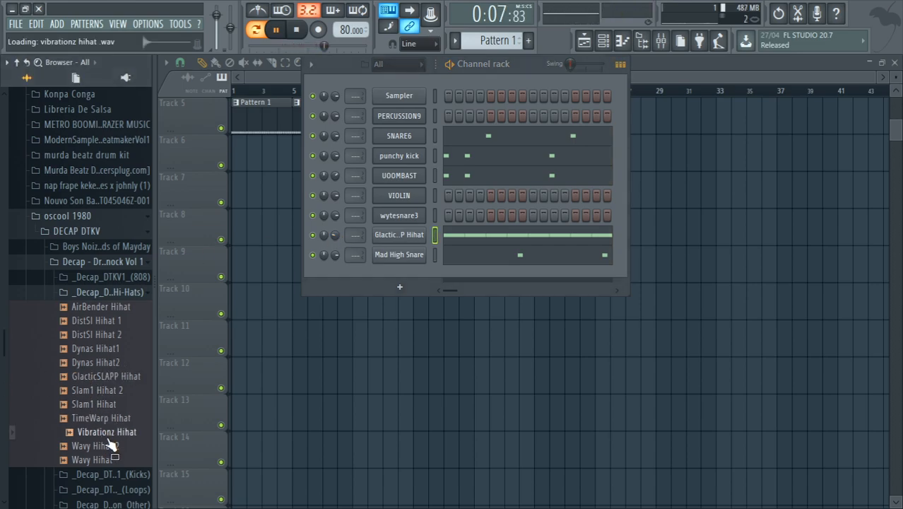
{"action": "left_click", "coordinate": [113, 475]}
{"action": "left_click", "coordinate": [85, 420]}
{"action": "left_click", "coordinate": [90, 390]}
{"action": "left_click", "coordinate": [101, 459]}
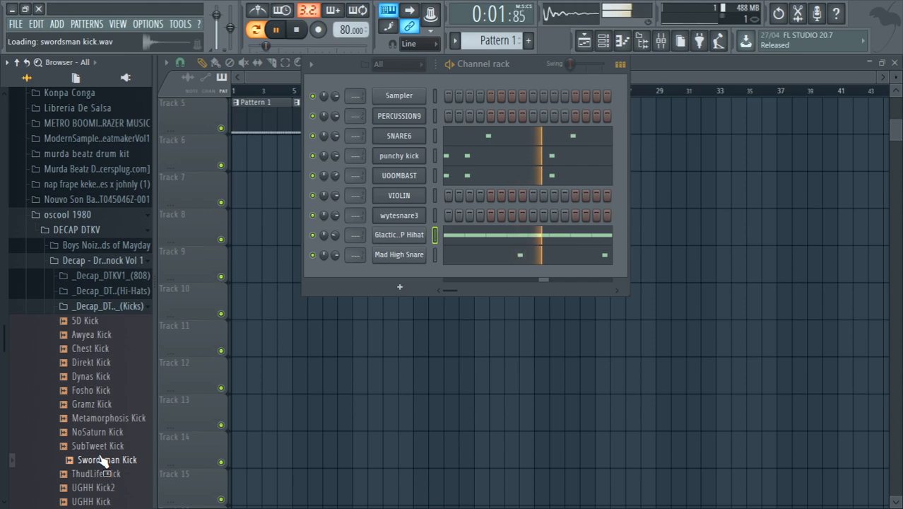
Audition samples in the Decap loops folder, including Middle Earth Kalimba Loop, Glactic SLAPP Hihat Loop and LOUD Clap Loop
{"action": "left_click_drag", "start_coordinate": [3, 344], "coordinate": [2, 380]}
{"action": "left_click", "coordinate": [104, 397]}
{"action": "left_click", "coordinate": [106, 417]}
{"action": "left_click", "coordinate": [106, 321]}
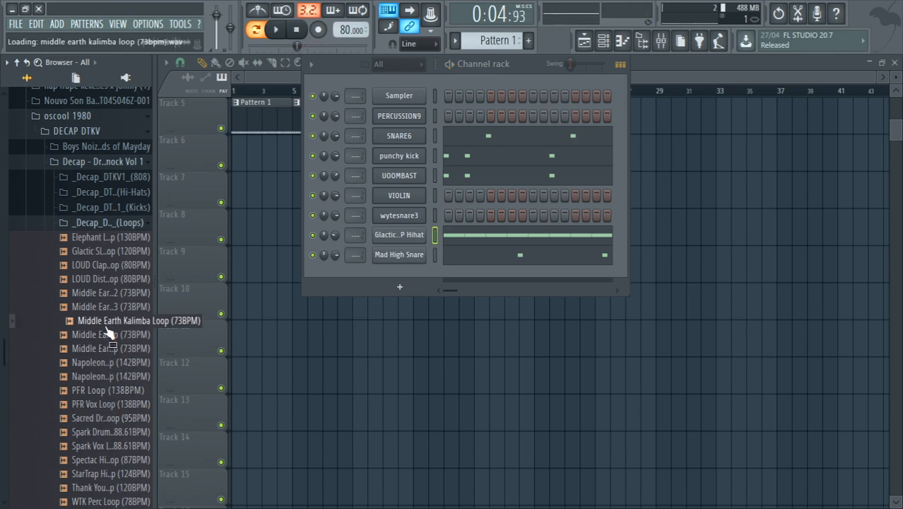
{"action": "left_click", "coordinate": [105, 266]}
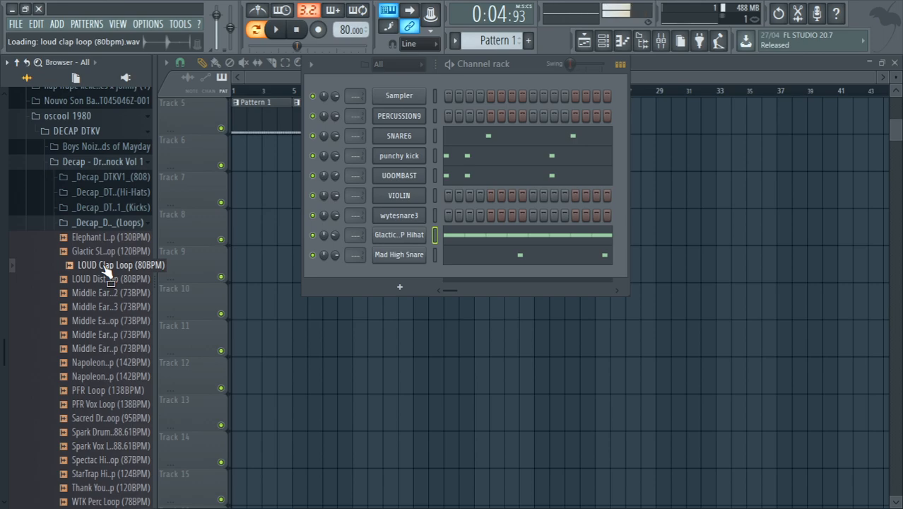
{"action": "left_click", "coordinate": [120, 238]}
{"action": "left_click", "coordinate": [121, 369]}
{"action": "left_click", "coordinate": [113, 254]}
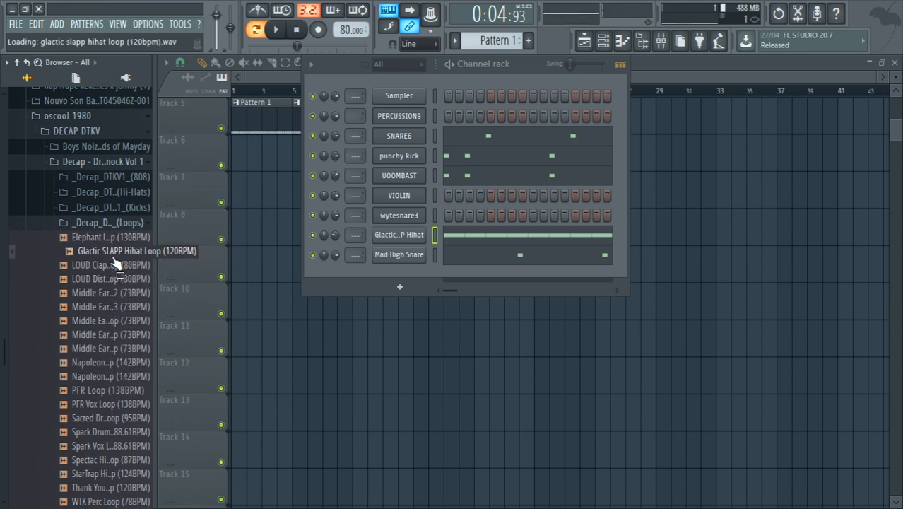
{"action": "left_click", "coordinate": [117, 266]}
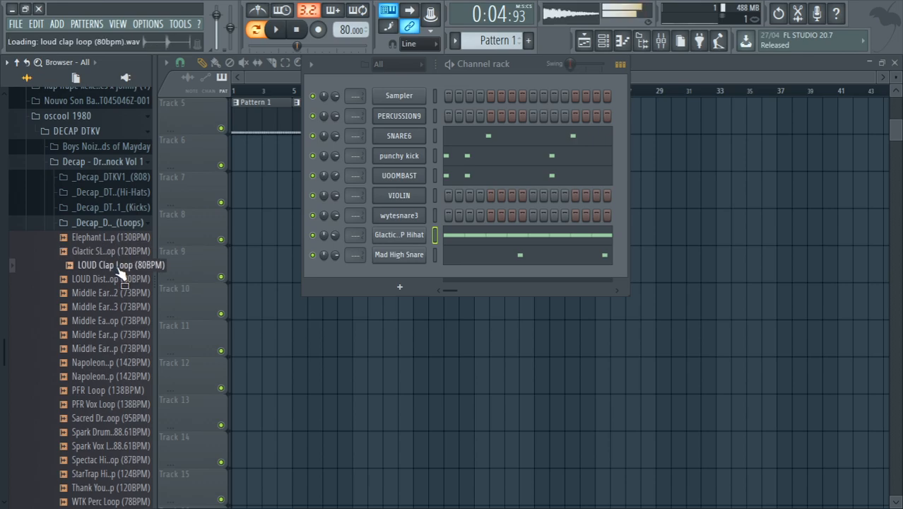
Audition WTK Perc Loop and sounds from the Decap percussion and other folder, including 5D Perc1, Good Cabasa, Spectac Ride and Gramz Toms
{"action": "left_click_drag", "start_coordinate": [4, 353], "coordinate": [4, 399]}
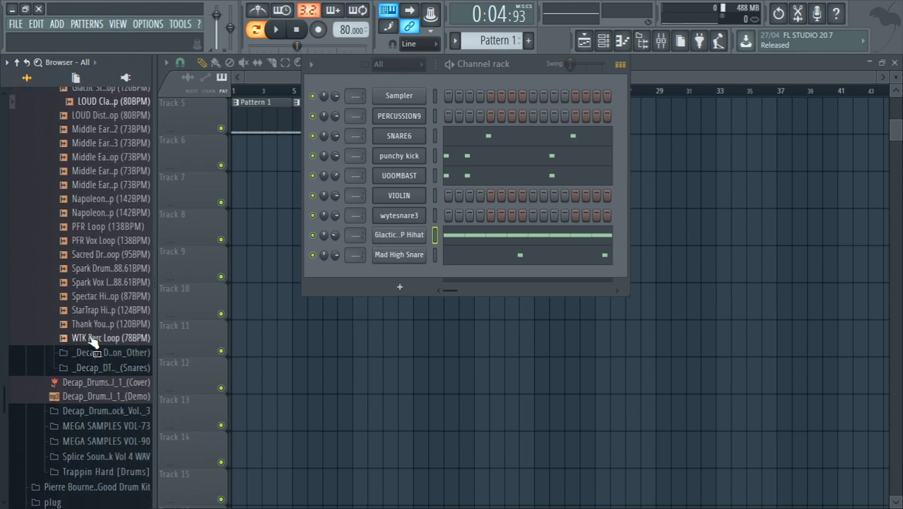
{"action": "left_click", "coordinate": [91, 339]}
{"action": "left_click", "coordinate": [101, 351]}
{"action": "left_click", "coordinate": [101, 350]}
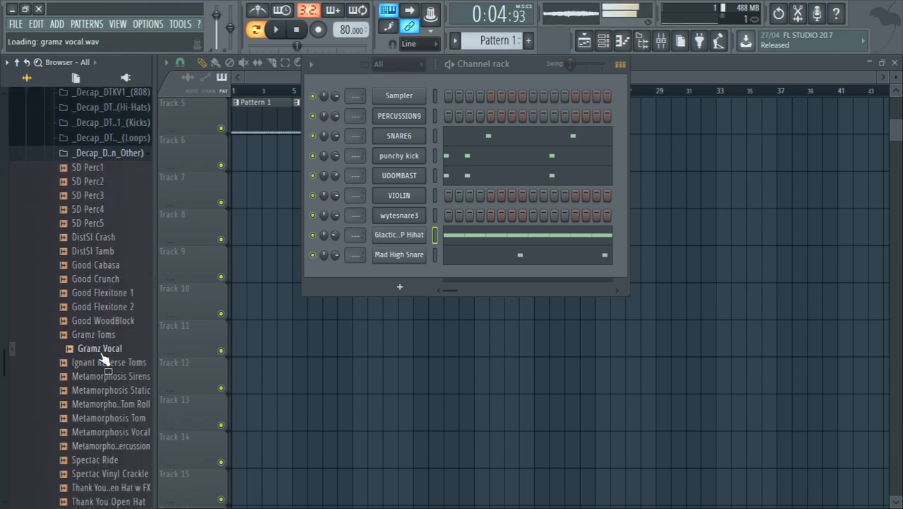
{"action": "left_click", "coordinate": [101, 293]}
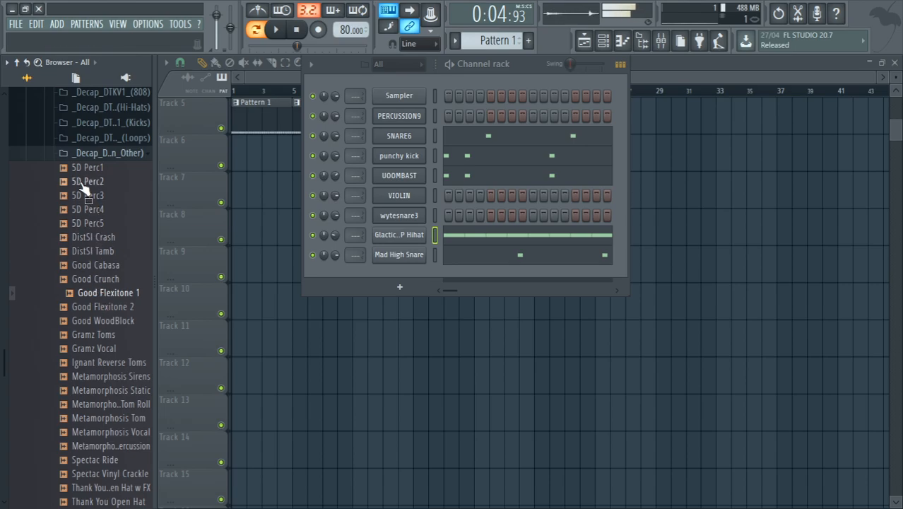
{"action": "left_click", "coordinate": [85, 183]}
{"action": "left_click", "coordinate": [86, 169]}
{"action": "left_click", "coordinate": [104, 266]}
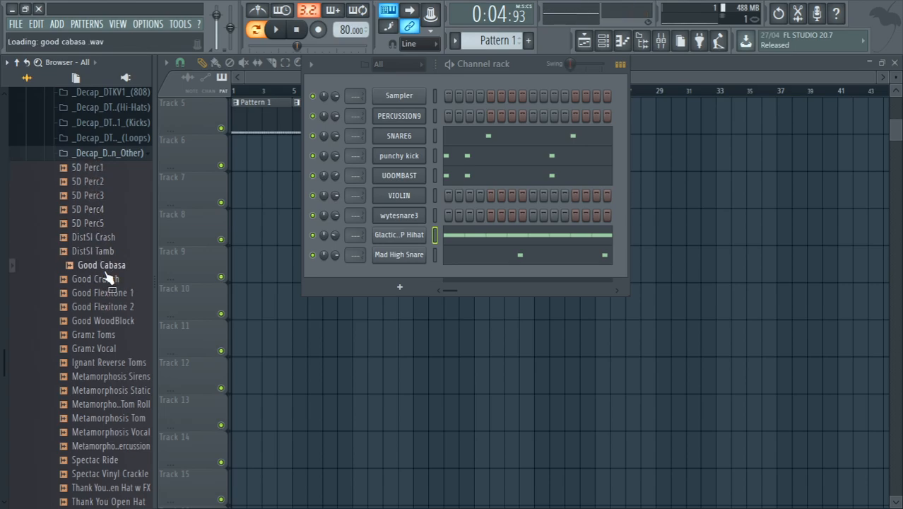
{"action": "left_click", "coordinate": [99, 321]}
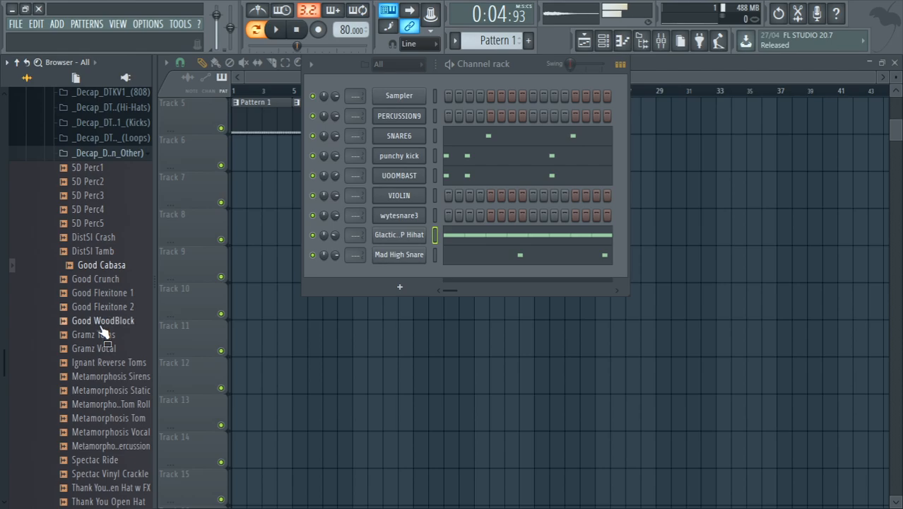
{"action": "left_click", "coordinate": [105, 365]}
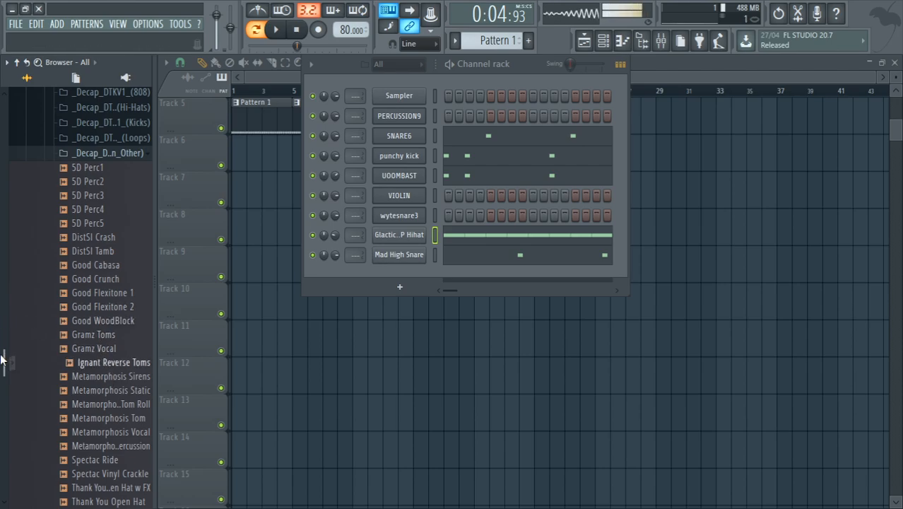
{"action": "left_click_drag", "start_coordinate": [3, 364], "coordinate": [4, 387]}
{"action": "left_click", "coordinate": [106, 394]}
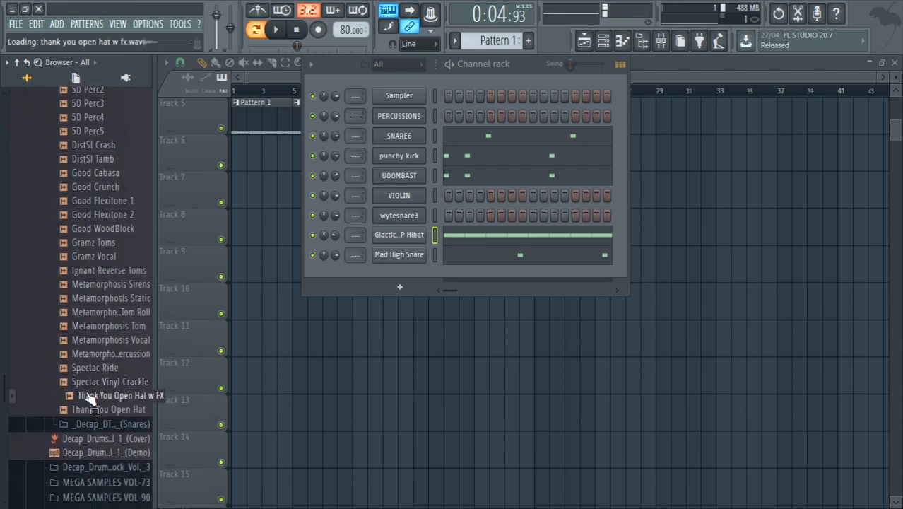
{"action": "left_click", "coordinate": [88, 369]}
{"action": "left_click", "coordinate": [98, 245]}
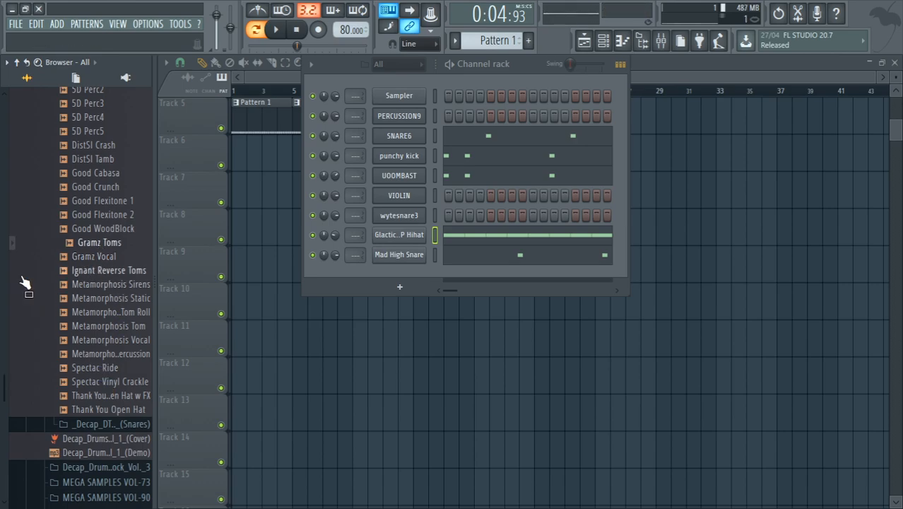
Audition DistSl Tamb from the Decap percussion samples, load it into a new channel and dismiss its channel settings
{"action": "left_click_drag", "start_coordinate": [47, 311], "coordinate": [99, 180]}
{"action": "left_click", "coordinate": [99, 166]}
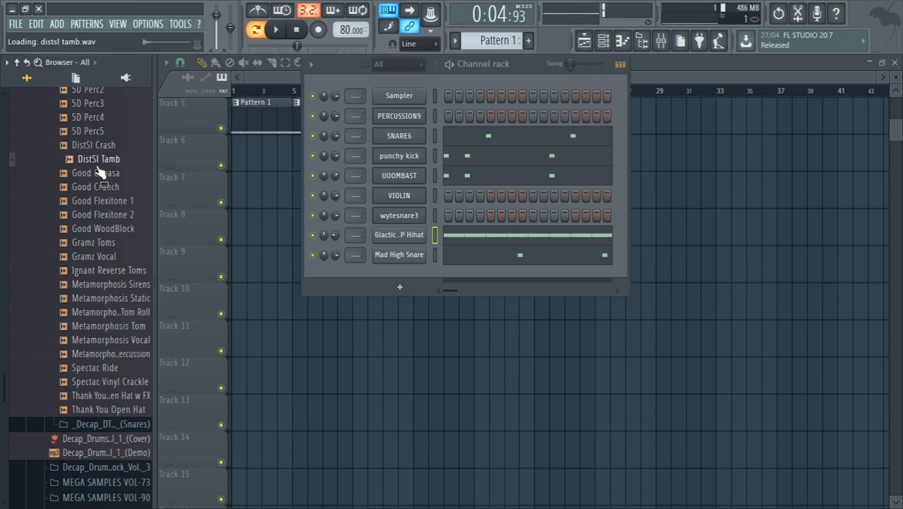
{"action": "right_click", "coordinate": [92, 160]}
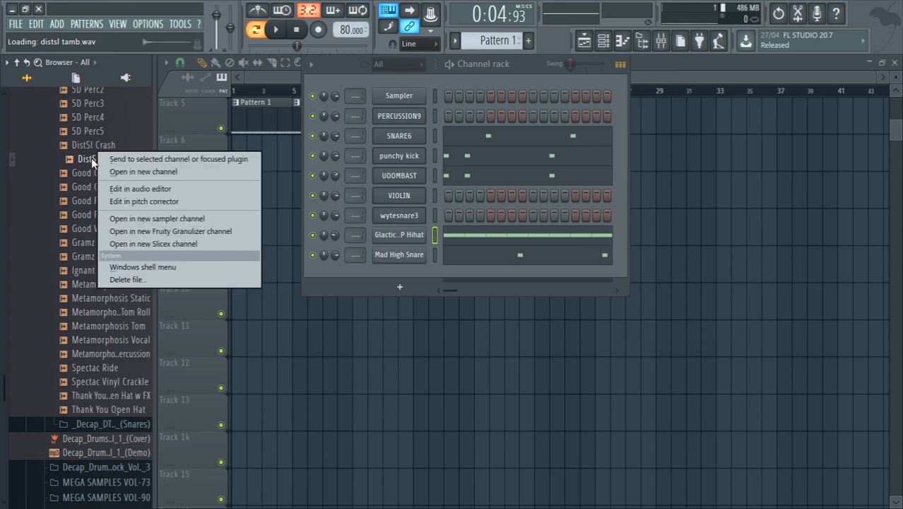
{"action": "left_click", "coordinate": [113, 171]}
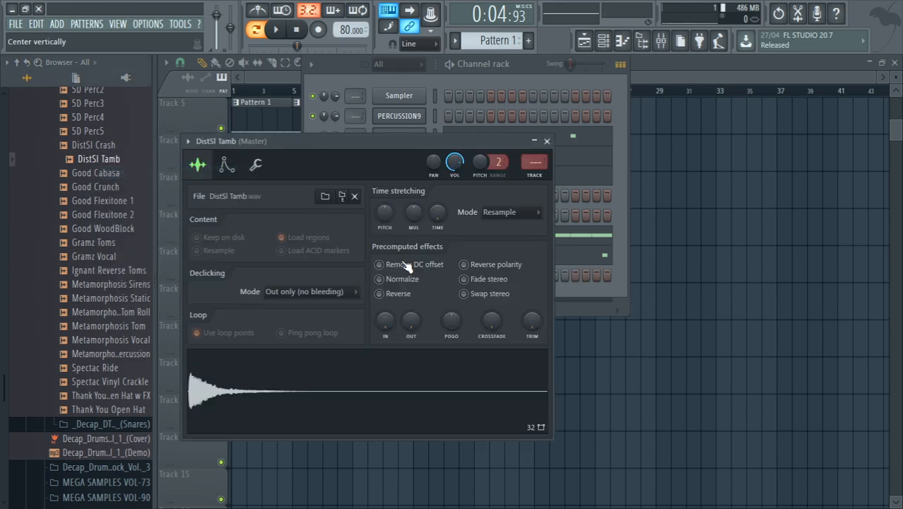
{"action": "left_click", "coordinate": [547, 141]}
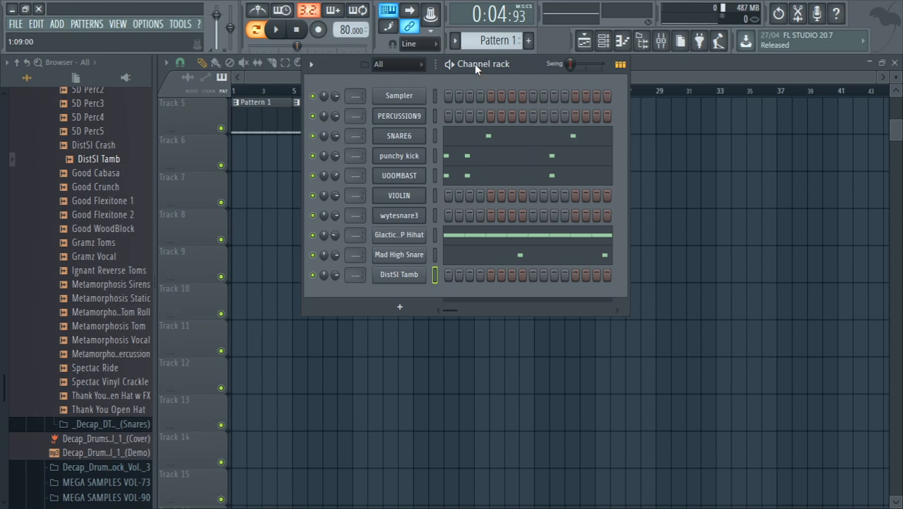
Draw a C5 note at the start of the DistSl Tamb piano roll and shorten it to one beat
{"action": "left_click", "coordinate": [602, 40]}
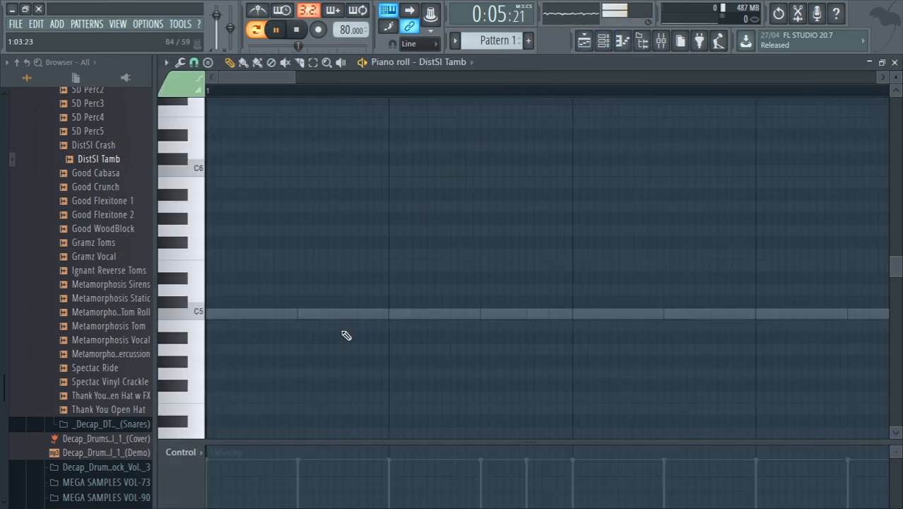
{"action": "left_click", "coordinate": [307, 314]}
{"action": "left_click_drag", "start_coordinate": [326, 313], "coordinate": [227, 313]}
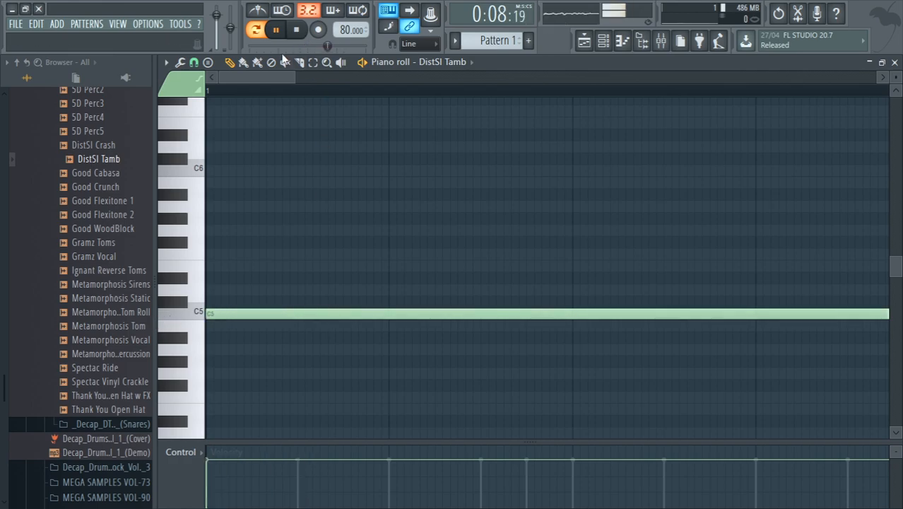
{"action": "scroll", "coordinate": [287, 75], "scroll_direction": "down", "scroll_amount": 4}
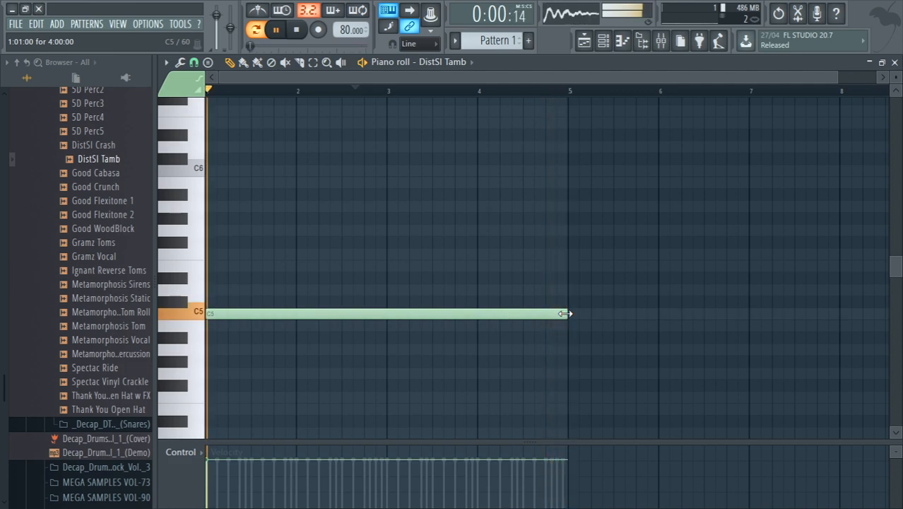
{"action": "left_click_drag", "start_coordinate": [565, 313], "coordinate": [226, 343]}
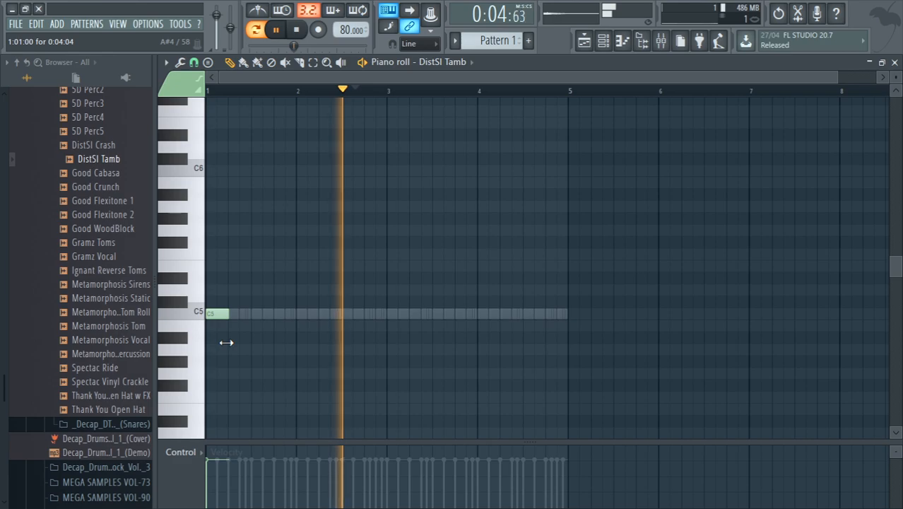
Move the tambourine note to step 7 of bar 1 and repeat it at step 7 of bars 2, 3 and 4
{"action": "left_click", "coordinate": [192, 63]}
{"action": "left_click", "coordinate": [212, 95]}
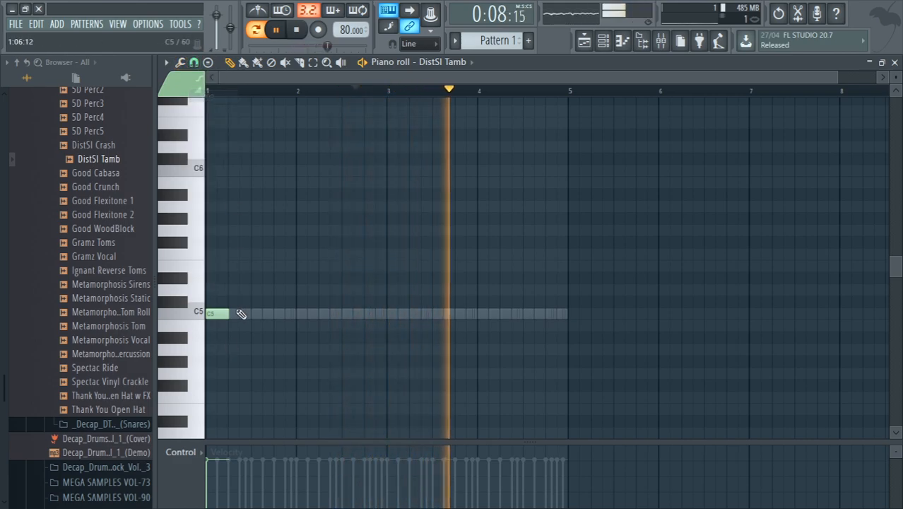
{"action": "left_click_drag", "start_coordinate": [223, 313], "coordinate": [257, 318]}
{"action": "left_click", "coordinate": [332, 314]}
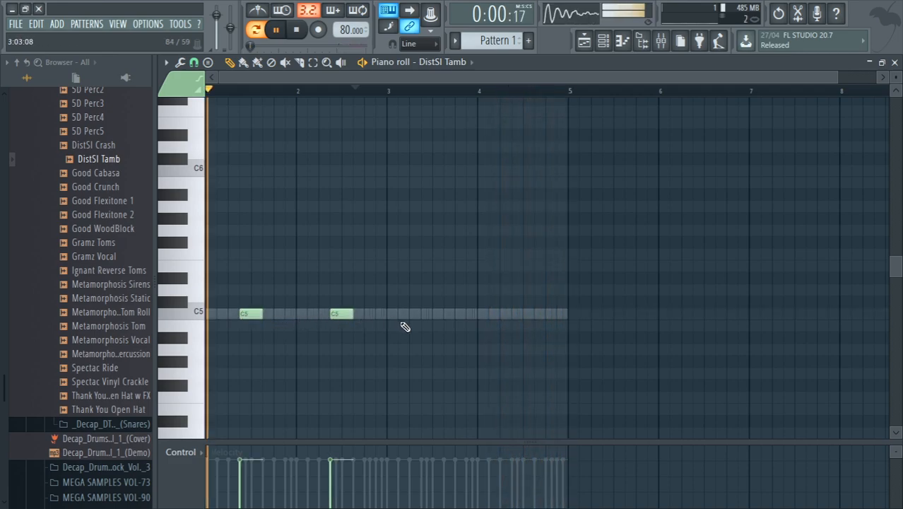
{"action": "left_click", "coordinate": [423, 312]}
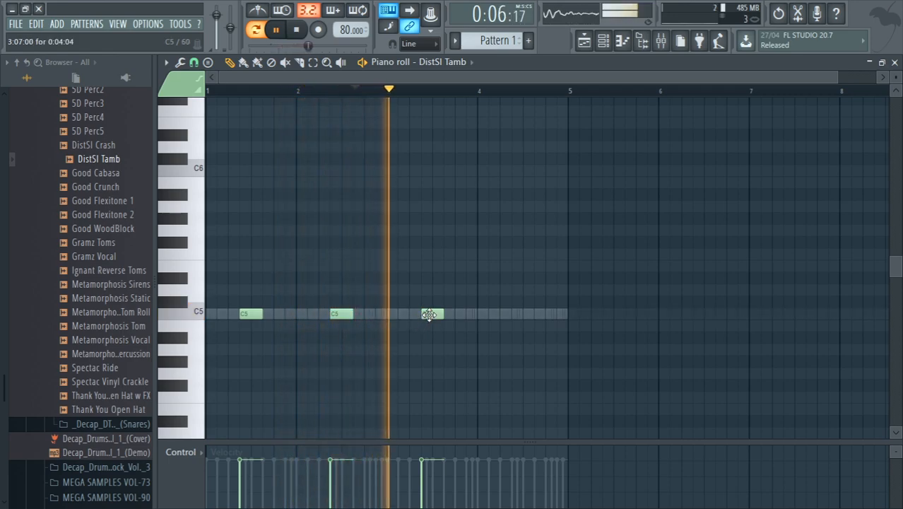
{"action": "left_click", "coordinate": [514, 316]}
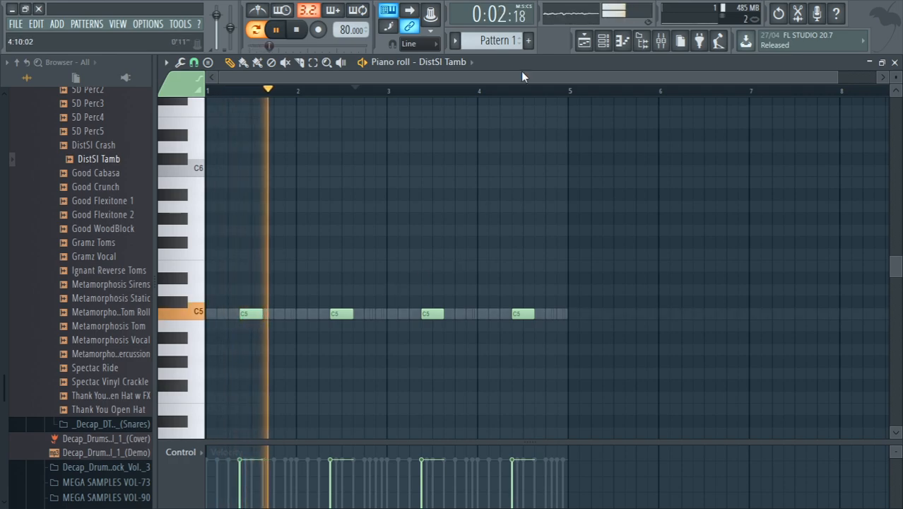
Stop playback and shorten all four DistSl Tamb notes together to two steps each
{"action": "left_click", "coordinate": [603, 40]}
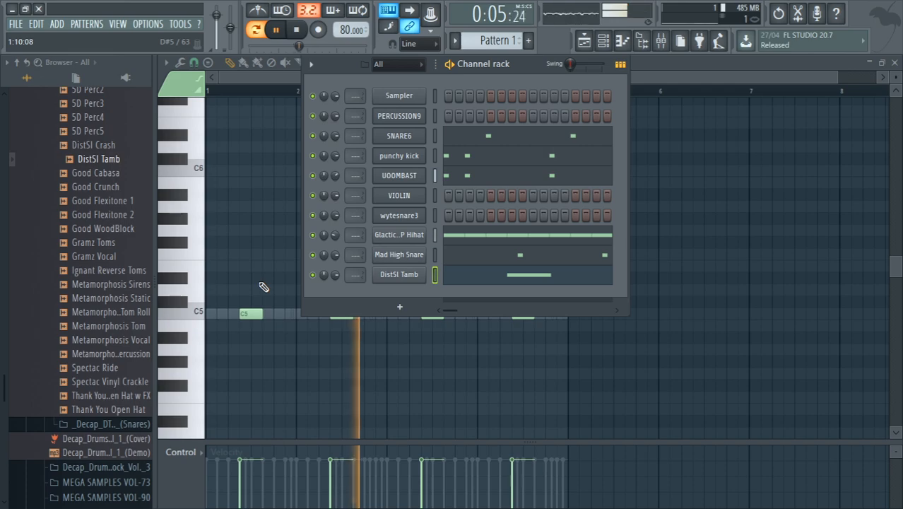
{"action": "key", "text": "space"}
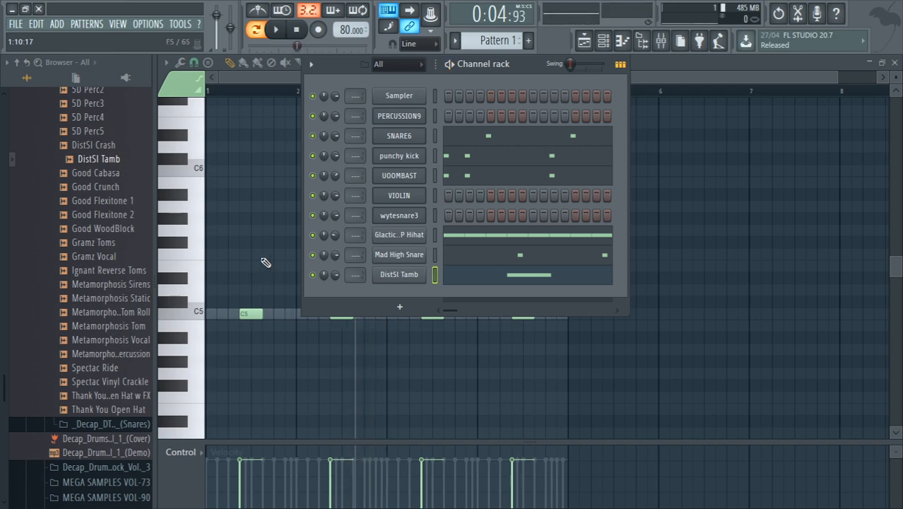
{"action": "left_click", "coordinate": [264, 257]}
{"action": "right_click", "coordinate": [275, 255]}
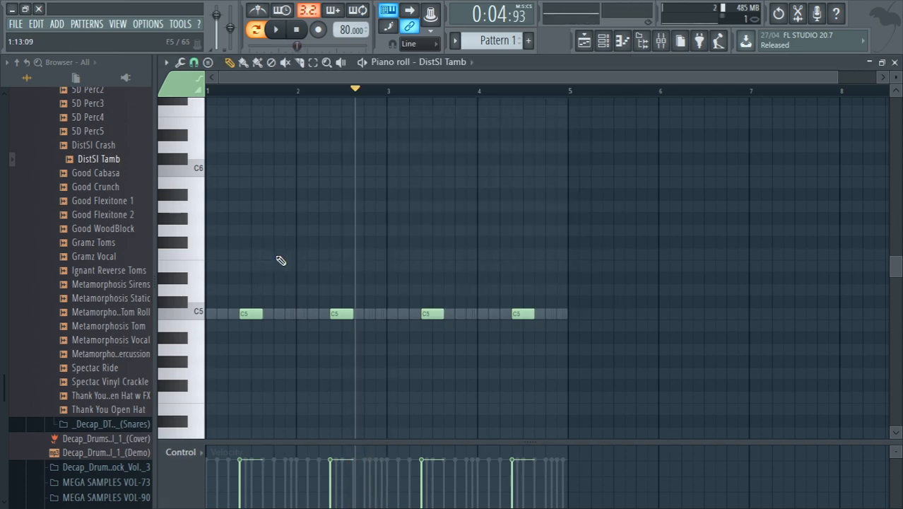
{"action": "key", "text": "ctrl+a"}
{"action": "left_click_drag", "start_coordinate": [343, 319], "coordinate": [330, 328]}
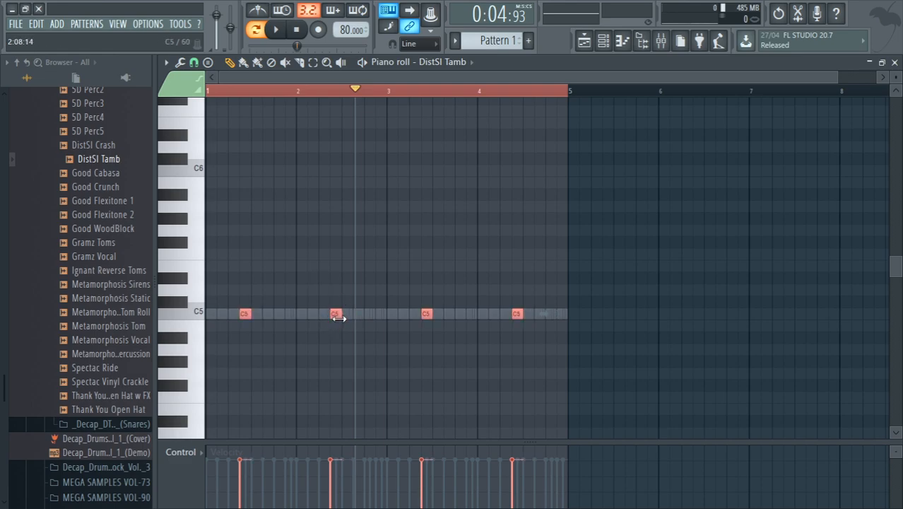
Duplicate the four tambourine notes one step further on and lower the velocity of the copies during playback
{"action": "mouse_move", "coordinate": [362, 266]}
{"action": "left_mouse_down"}
{"action": "mouse_move", "coordinate": [357, 258]}
{"action": "mouse_move", "coordinate": [354, 278]}
{"action": "mouse_move", "coordinate": [346, 272]}
{"action": "left_mouse_up"}
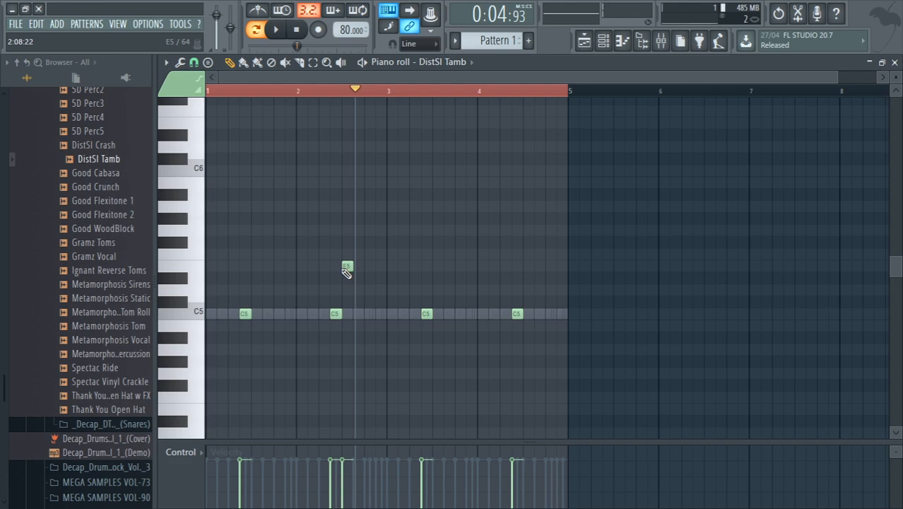
{"action": "key", "text": "ctrl+a"}
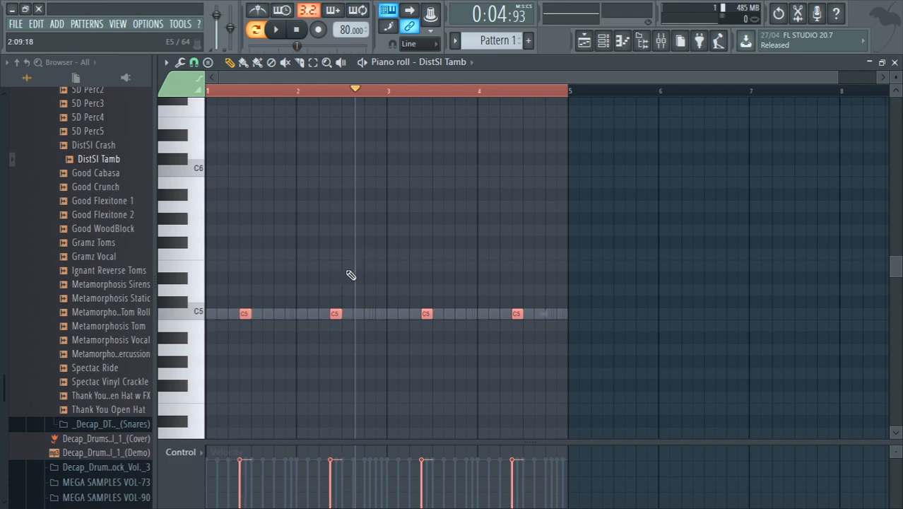
{"action": "key", "text": "ctrl+b"}
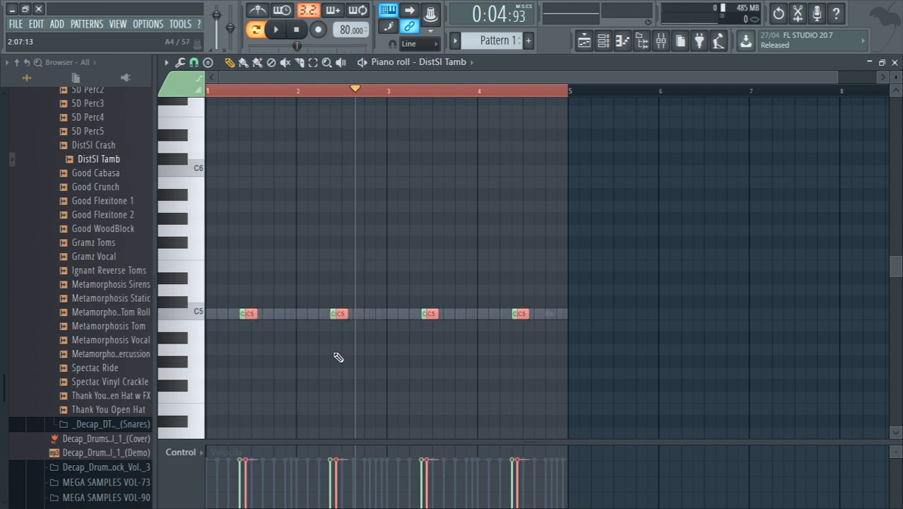
{"action": "key", "text": "space"}
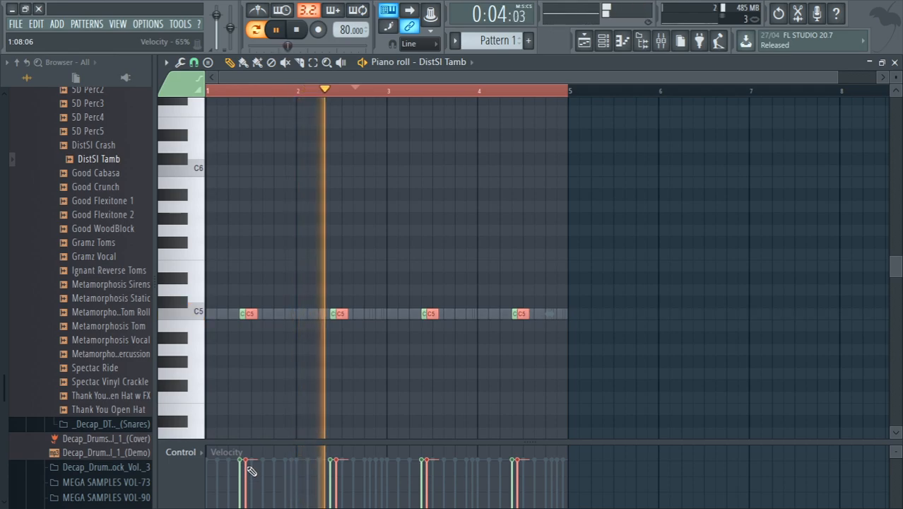
{"action": "mouse_move", "coordinate": [250, 481]}
{"action": "left_mouse_down"}
{"action": "mouse_move", "coordinate": [459, 493]}
{"action": "mouse_move", "coordinate": [540, 486]}
{"action": "mouse_move", "coordinate": [262, 477]}
{"action": "mouse_move", "coordinate": [257, 493]}
{"action": "left_mouse_up"}
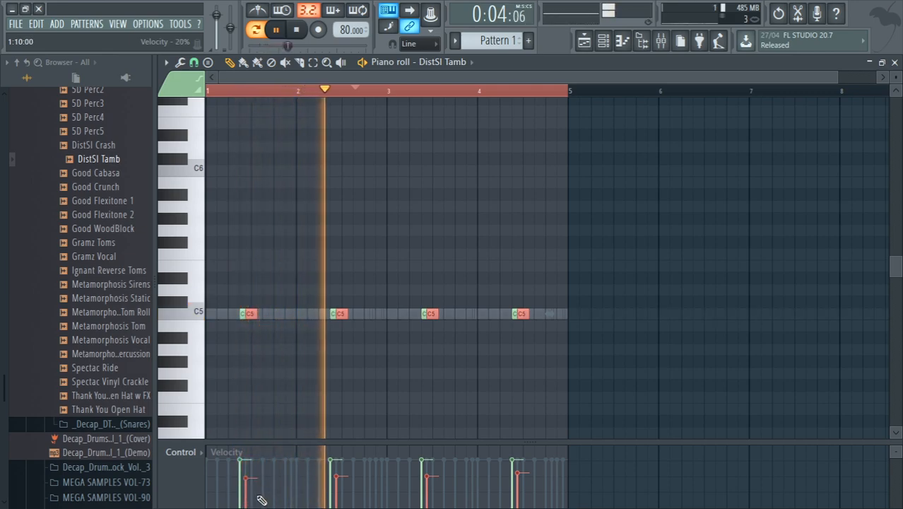
Audition Metamorphosis Static and check the Decap Drums That Knock Vol 2 folder inside MEGA SAMPLES VOL-73
{"action": "left_click", "coordinate": [117, 299]}
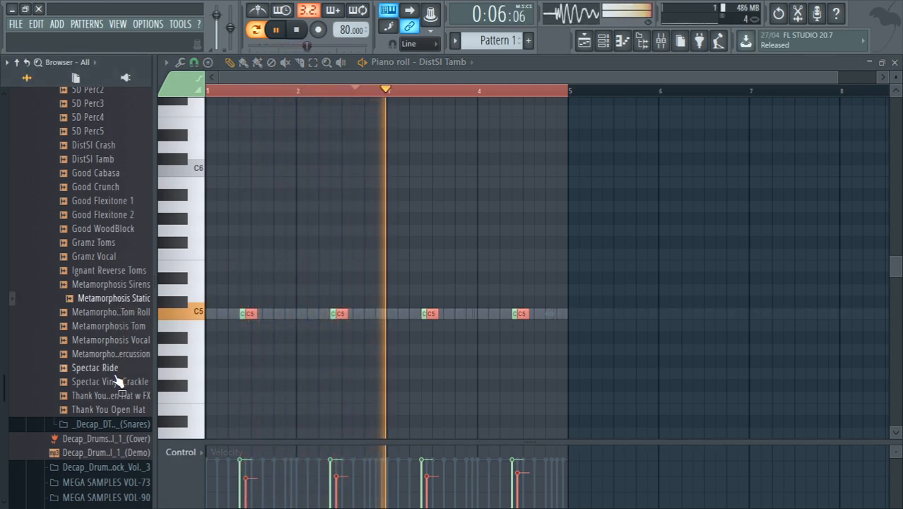
{"action": "left_click", "coordinate": [84, 482]}
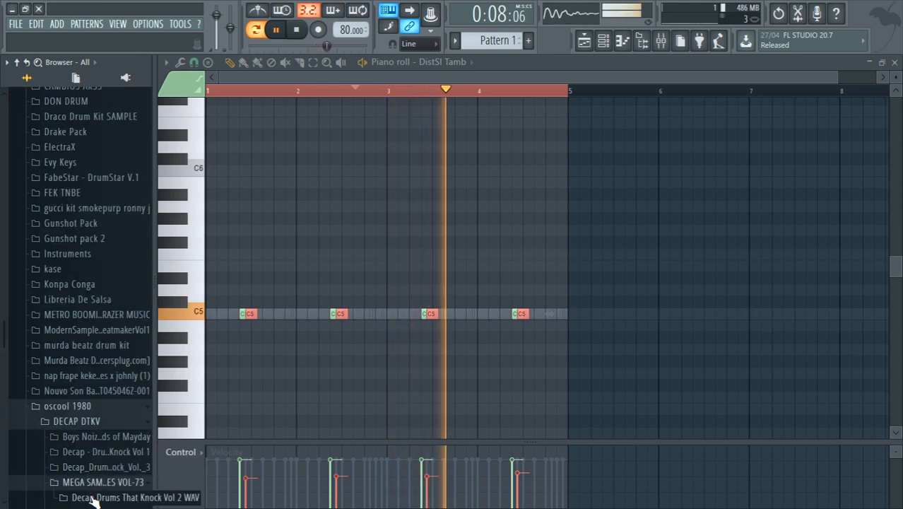
{"action": "left_click", "coordinate": [92, 498]}
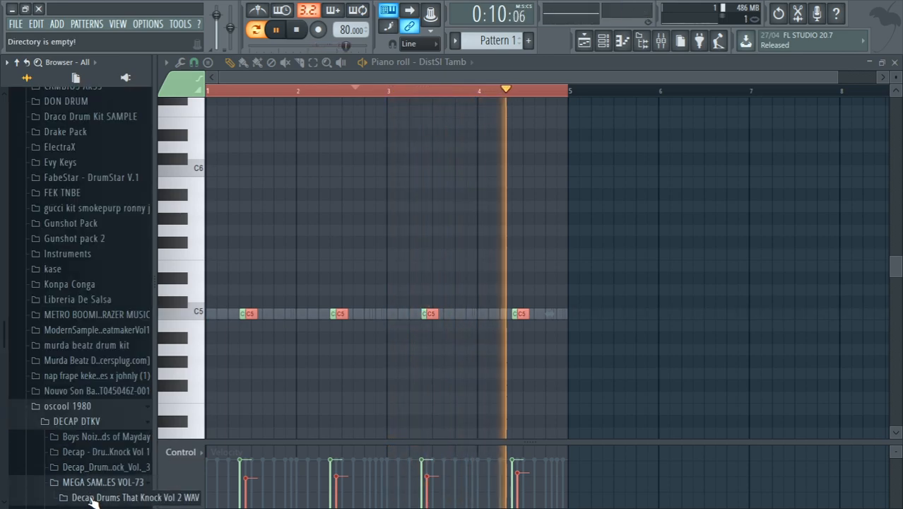
Browse the clap and kicks folders of the murda beatz drum kit for samples that fit the beat
{"action": "left_click", "coordinate": [50, 344]}
{"action": "left_click", "coordinate": [61, 376]}
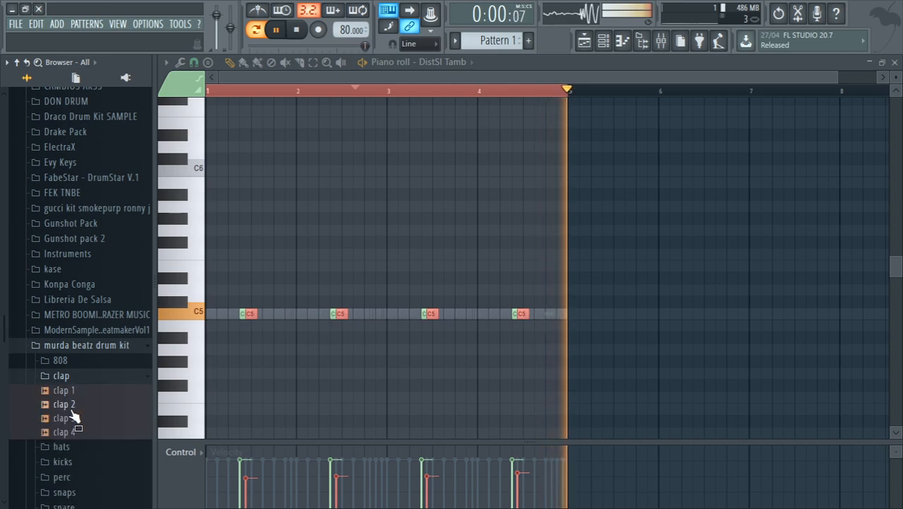
{"action": "left_click", "coordinate": [62, 417]}
{"action": "left_click", "coordinate": [71, 432]}
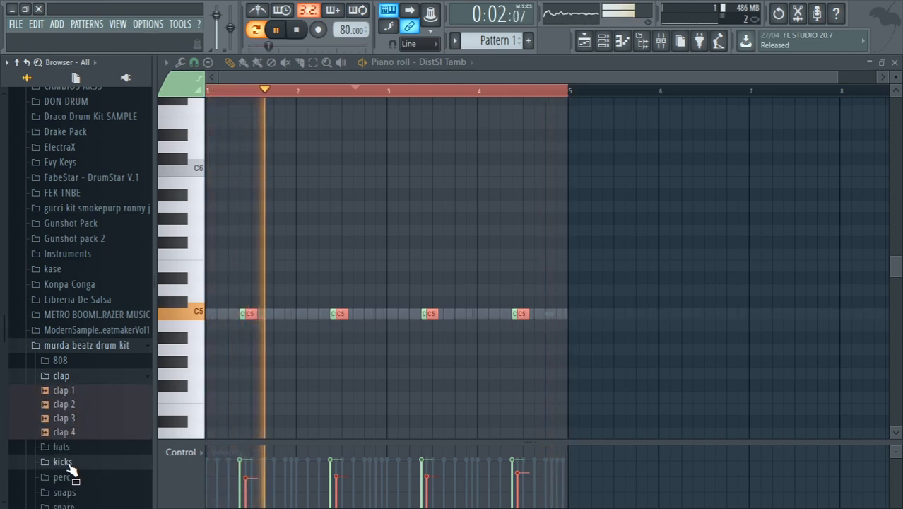
{"action": "left_click", "coordinate": [62, 462]}
{"action": "left_click", "coordinate": [65, 473]}
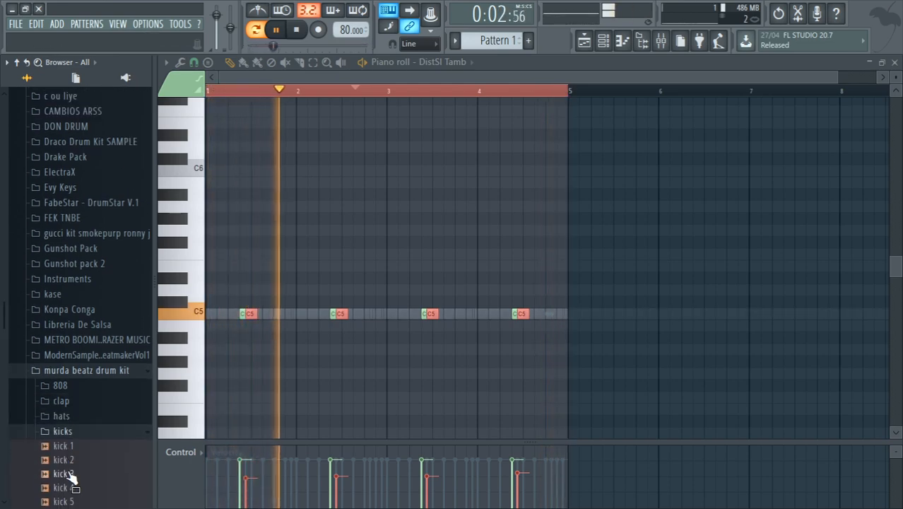
Audition hi-hats from the murda beatz drum kit, including hat 2, open hat and hat 1, over the playing pattern
{"action": "left_click", "coordinate": [60, 416]}
{"action": "left_click", "coordinate": [66, 418]}
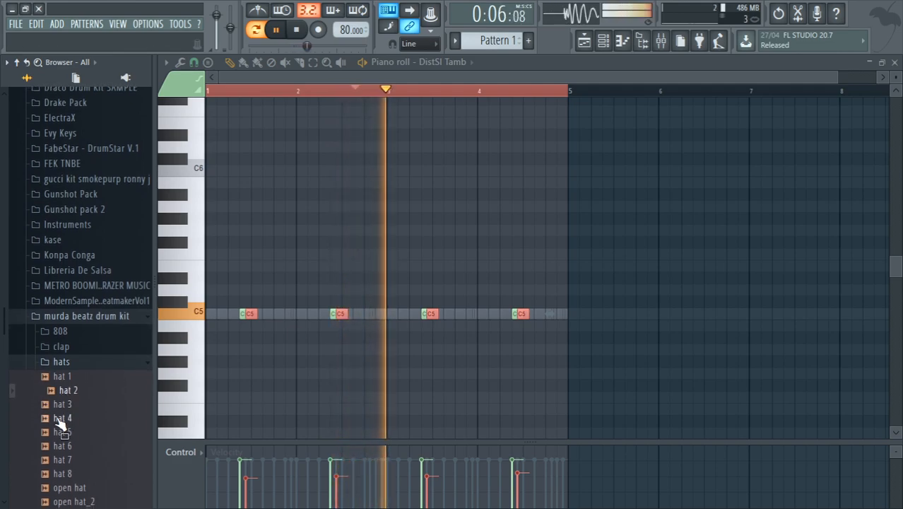
{"action": "left_click", "coordinate": [62, 473]}
{"action": "left_click", "coordinate": [65, 487]}
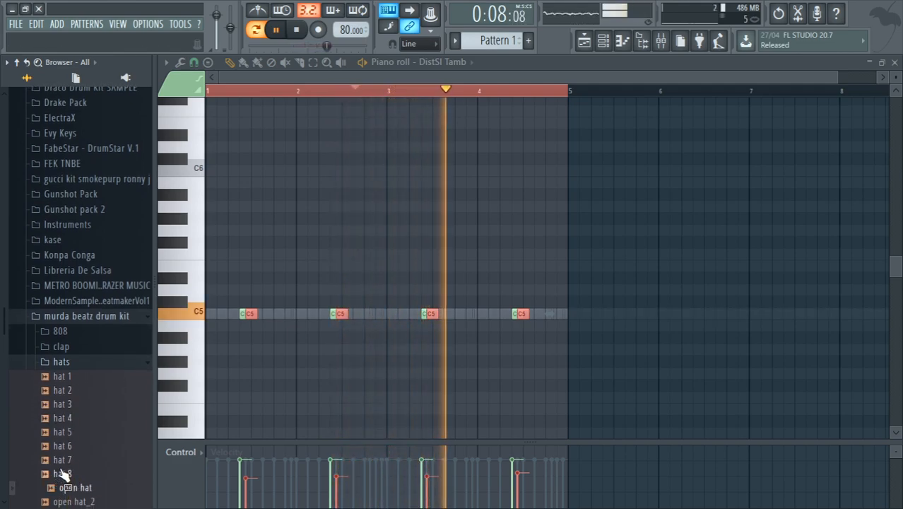
{"action": "left_click", "coordinate": [62, 418]}
{"action": "left_click", "coordinate": [63, 376]}
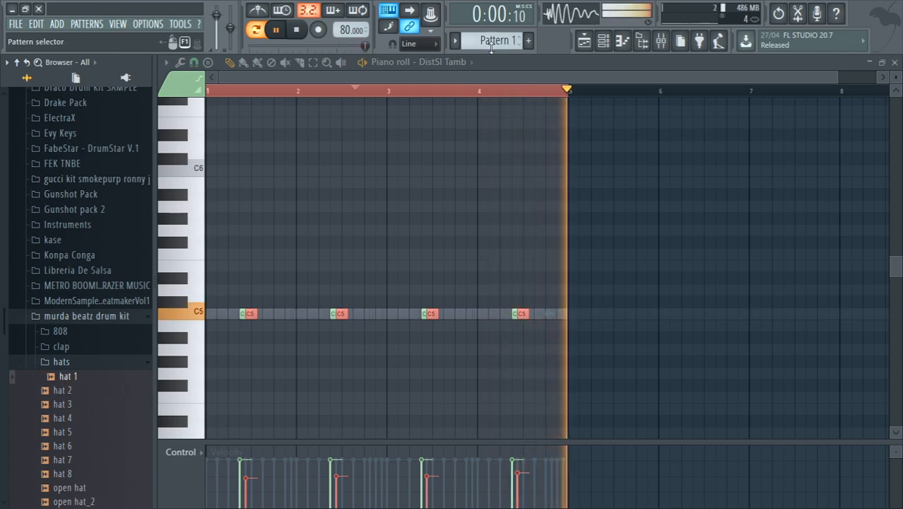
Lower the DistSl Tamb channel's volume slightly in the channel rack
{"action": "left_click", "coordinate": [603, 40]}
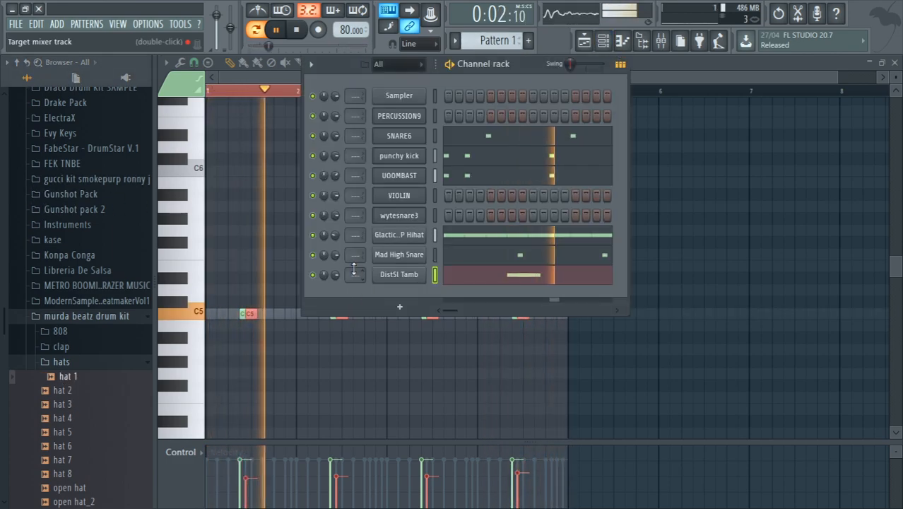
{"action": "left_click_drag", "start_coordinate": [333, 273], "coordinate": [333, 276]}
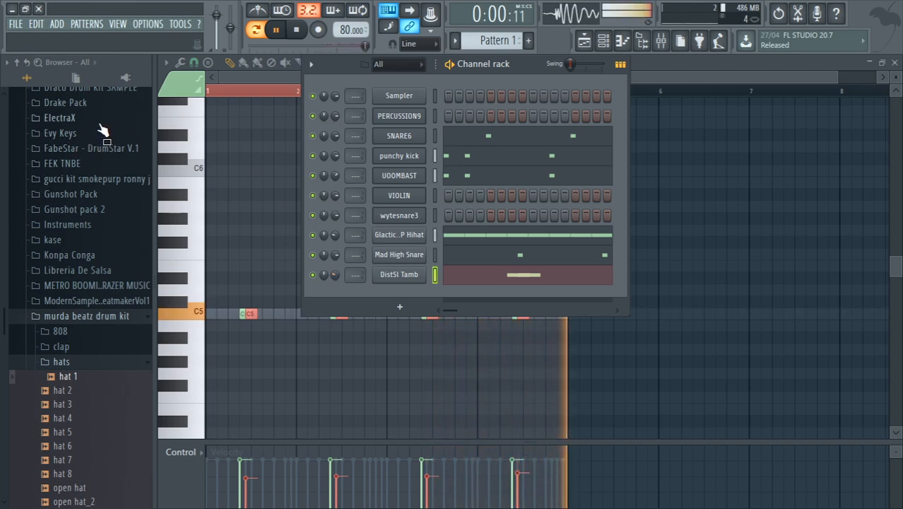
Browse the Bass, Clap and Drum Loops folders of FabeStar - DrumStar V.1 with the pattern stopped, auditioning LoopStar (1)
{"action": "left_click", "coordinate": [66, 135]}
{"action": "left_click", "coordinate": [68, 196]}
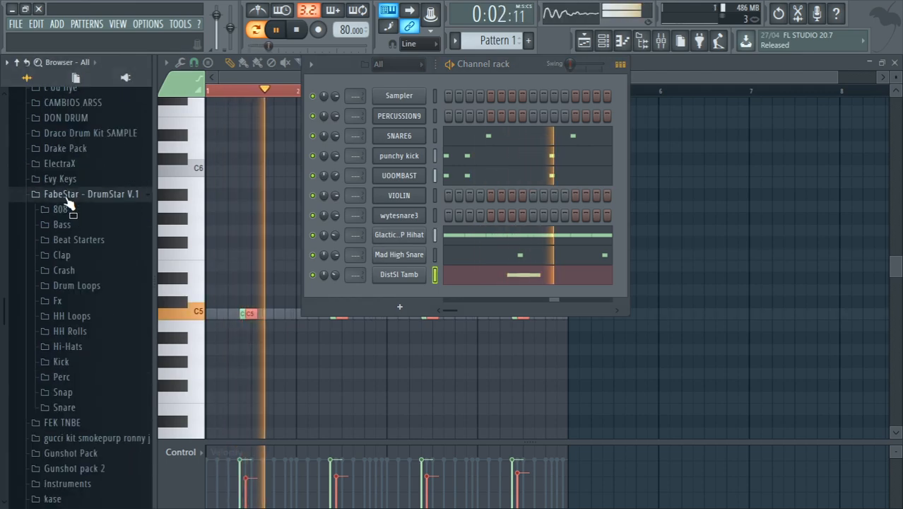
{"action": "left_click", "coordinate": [67, 223]}
{"action": "key", "text": "space"}
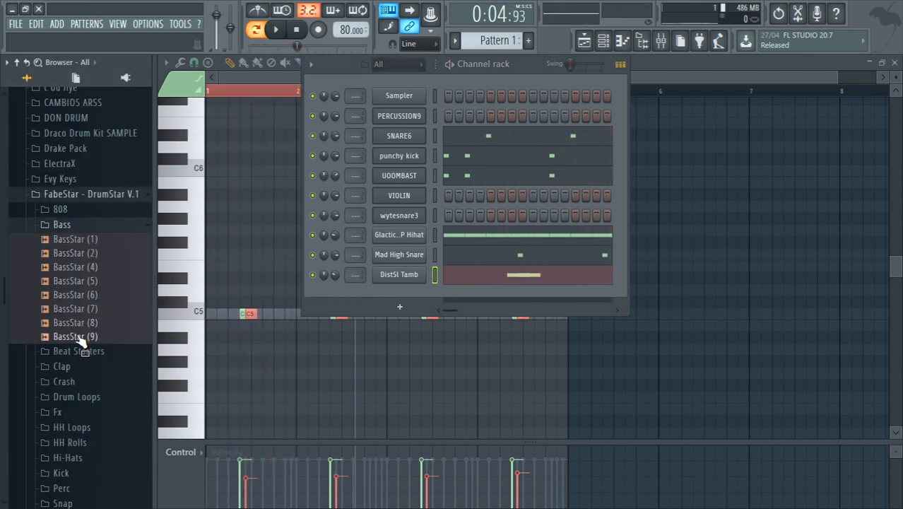
{"action": "left_click", "coordinate": [58, 368]}
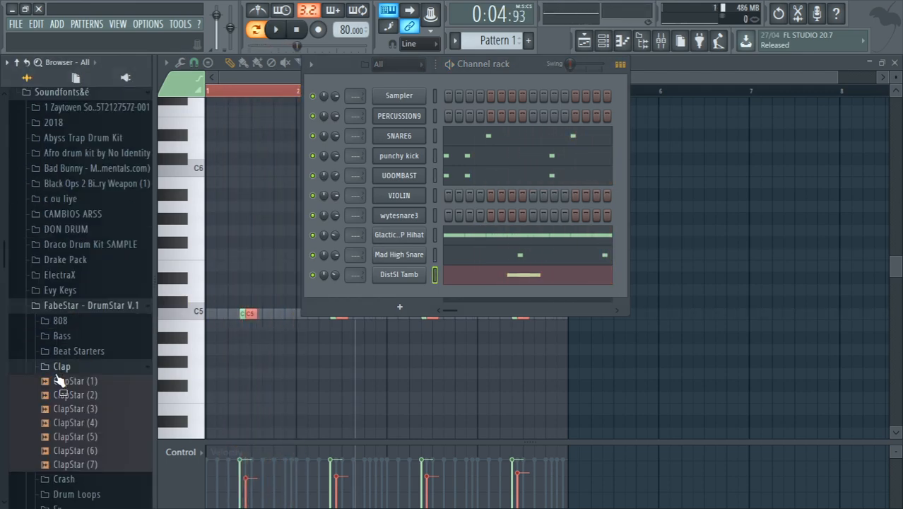
{"action": "left_click", "coordinate": [69, 494]}
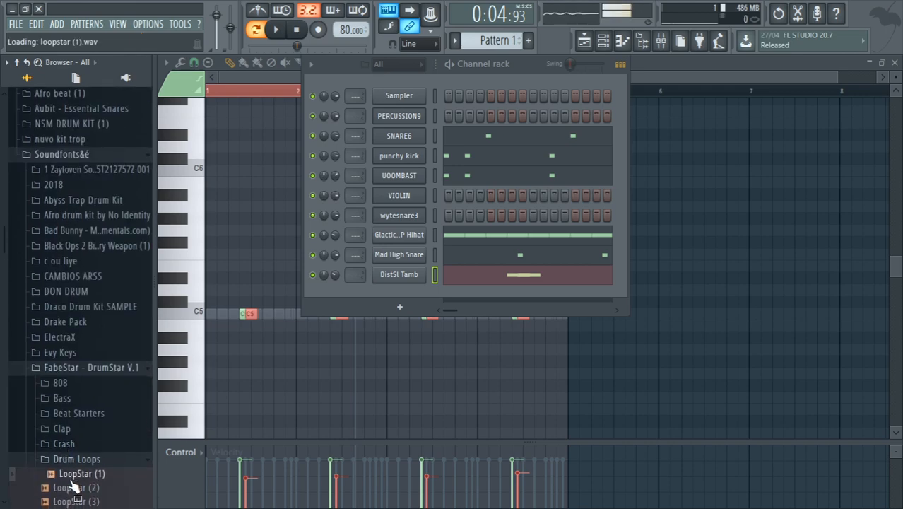
Audition cambio 90 and 01 timbales from the CAMBIOS GENERAL folder inside CAMBIOS ARSS
{"action": "left_click", "coordinate": [26, 275]}
{"action": "left_click", "coordinate": [64, 306]}
{"action": "left_click", "coordinate": [74, 332]}
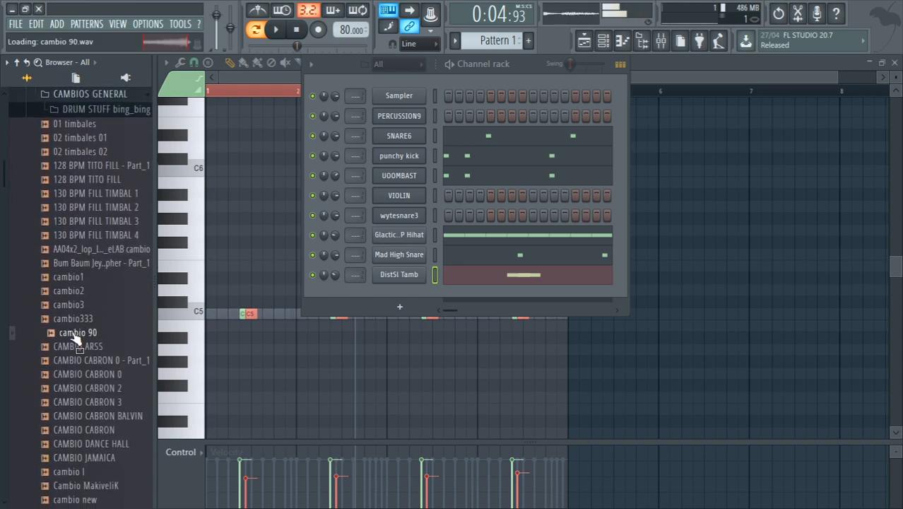
{"action": "left_click", "coordinate": [73, 169]}
{"action": "left_click_drag", "start_coordinate": [2, 171], "coordinate": [1, 145]}
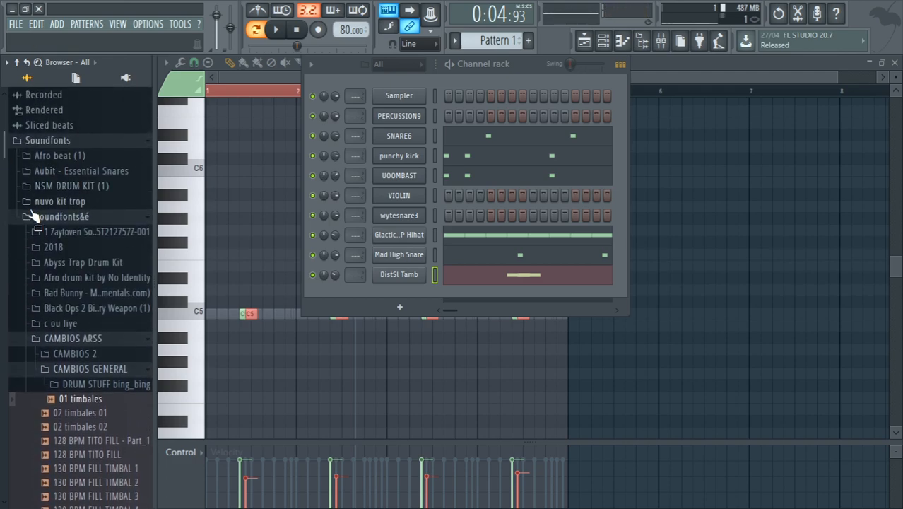
Audition crash, Fx and hi-hat samples from the Afro drum kit by No Identity, including Crash 2, Fx 2 and Hi Hat 6
{"action": "left_click", "coordinate": [60, 280]}
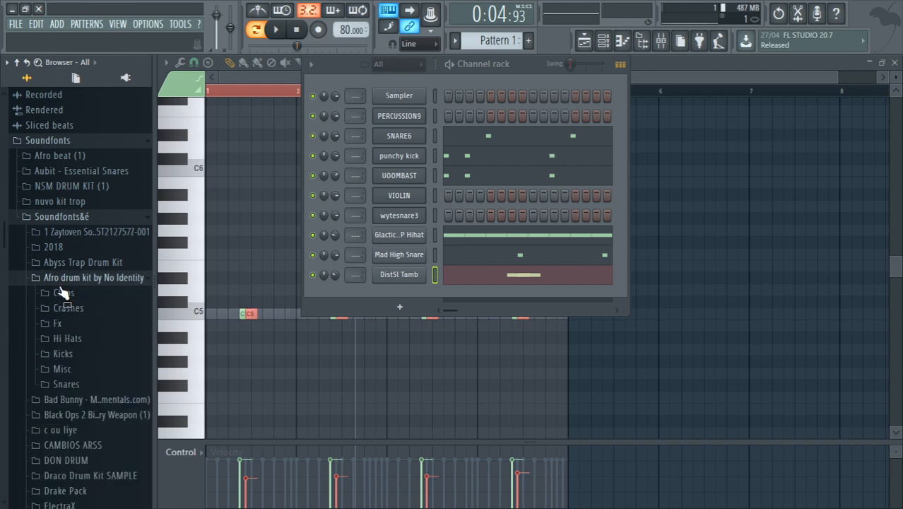
{"action": "left_click", "coordinate": [62, 311]}
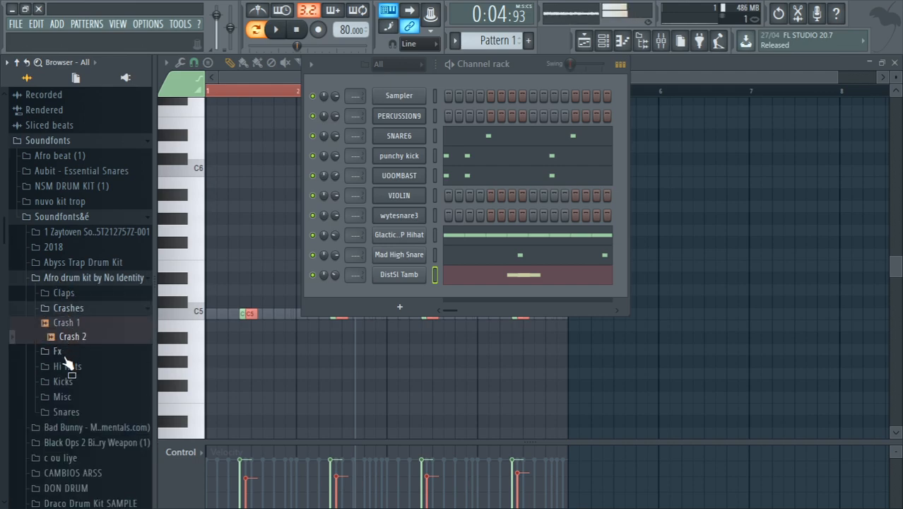
{"action": "left_click", "coordinate": [64, 354]}
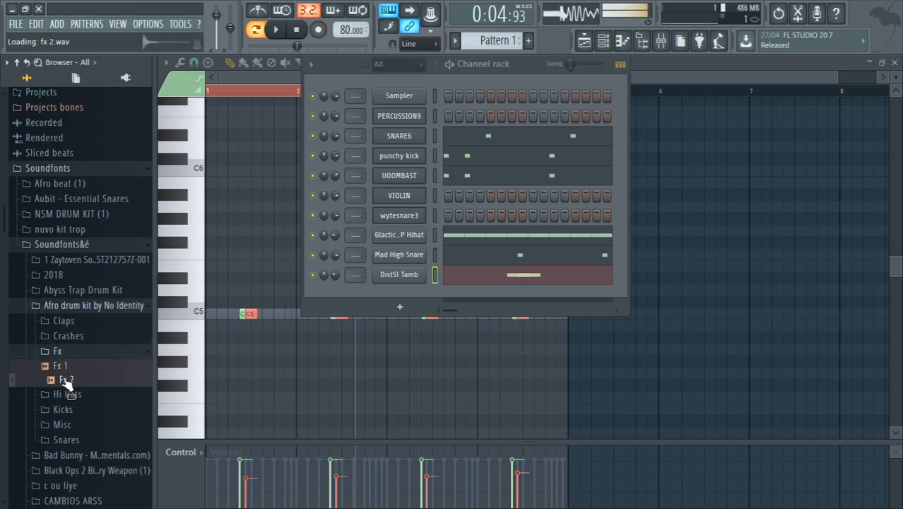
{"action": "left_click", "coordinate": [69, 396]}
{"action": "left_click", "coordinate": [67, 401]}
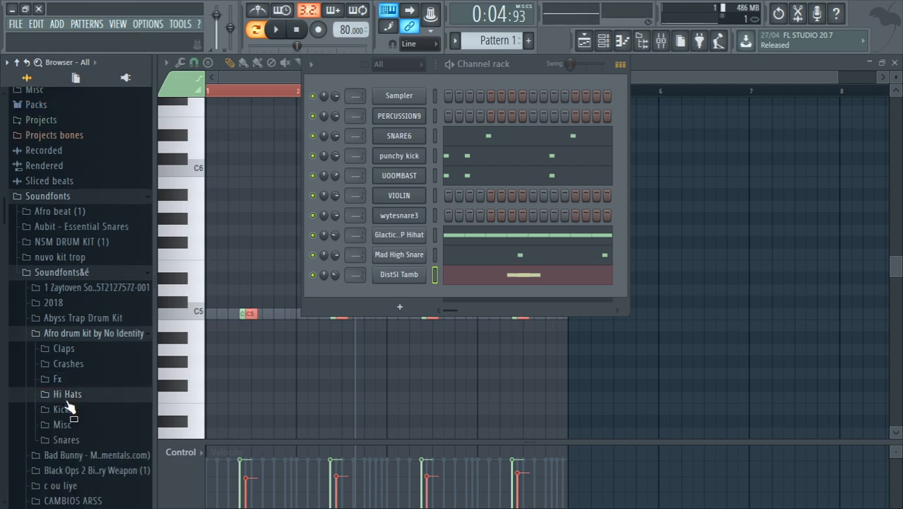
{"action": "left_click", "coordinate": [71, 401]}
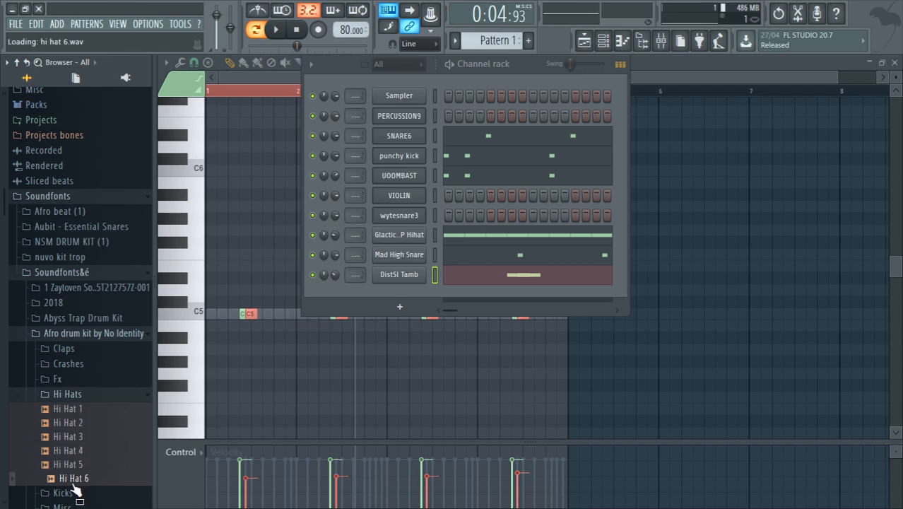
Search the 2018 folder and audition drz jules l samples, including Grv Snareclap 23, Gun Shot 2 001, FPC 2 Kick and TM-88 Hits [Da Block]
{"action": "left_click", "coordinate": [49, 302]}
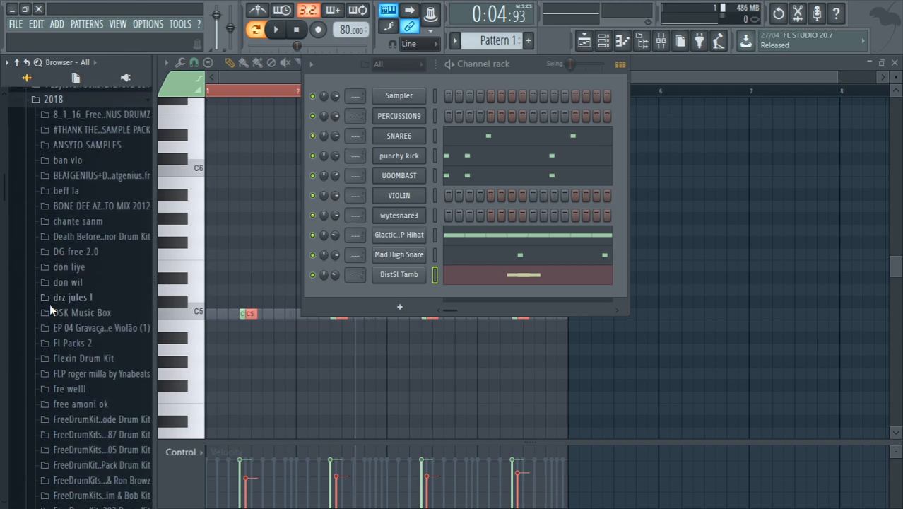
{"action": "left_click", "coordinate": [64, 253]}
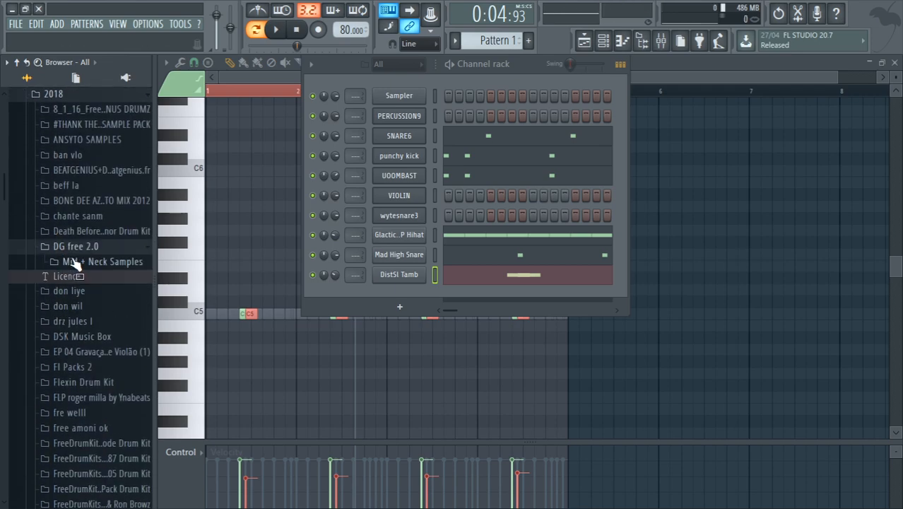
{"action": "left_click", "coordinate": [73, 321]}
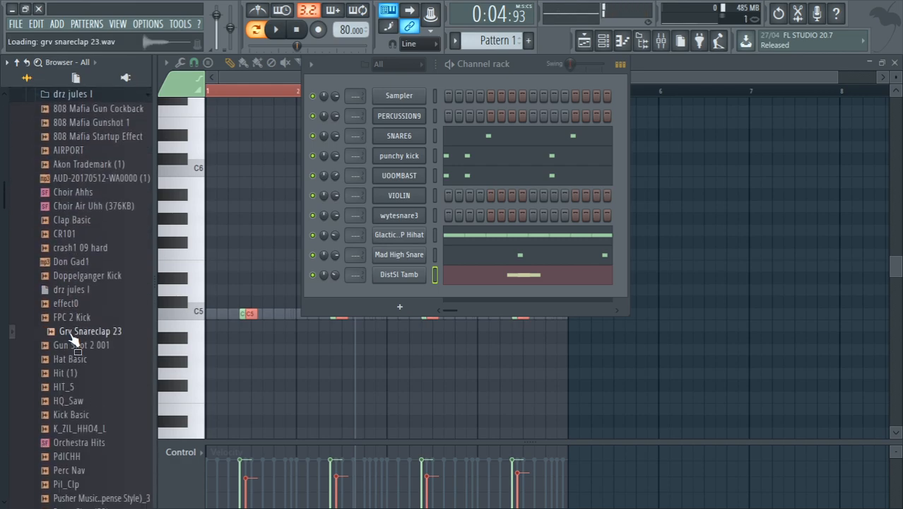
{"action": "left_click", "coordinate": [82, 110]}
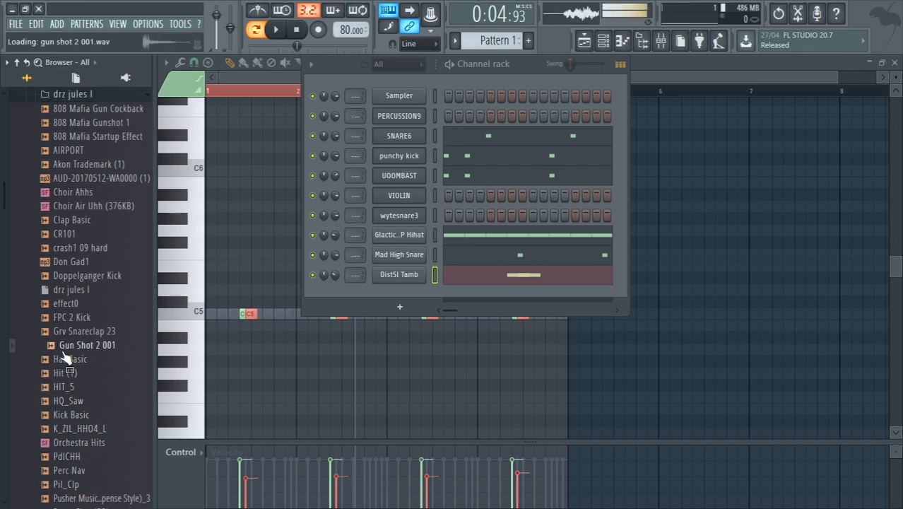
{"action": "left_click", "coordinate": [63, 320]}
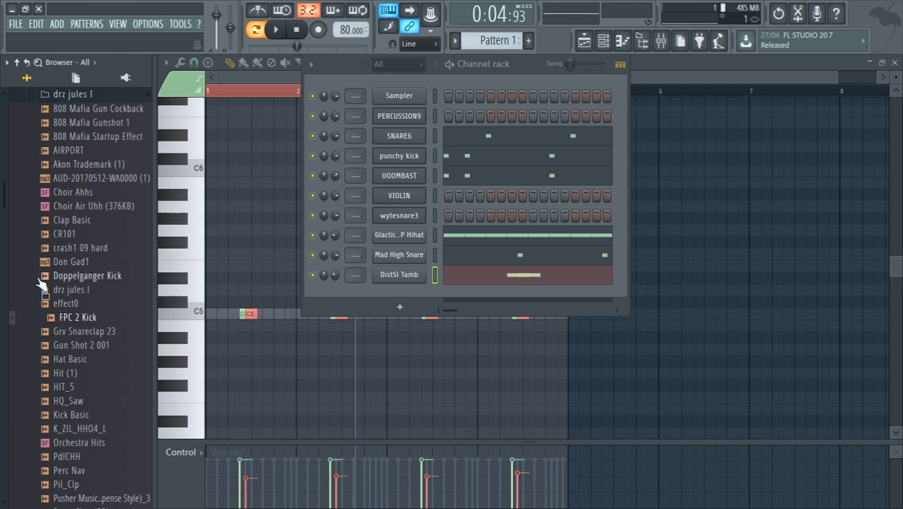
{"action": "left_click_drag", "start_coordinate": [5, 195], "coordinate": [5, 244]}
{"action": "left_click", "coordinate": [84, 320]}
{"action": "left_click", "coordinate": [84, 292]}
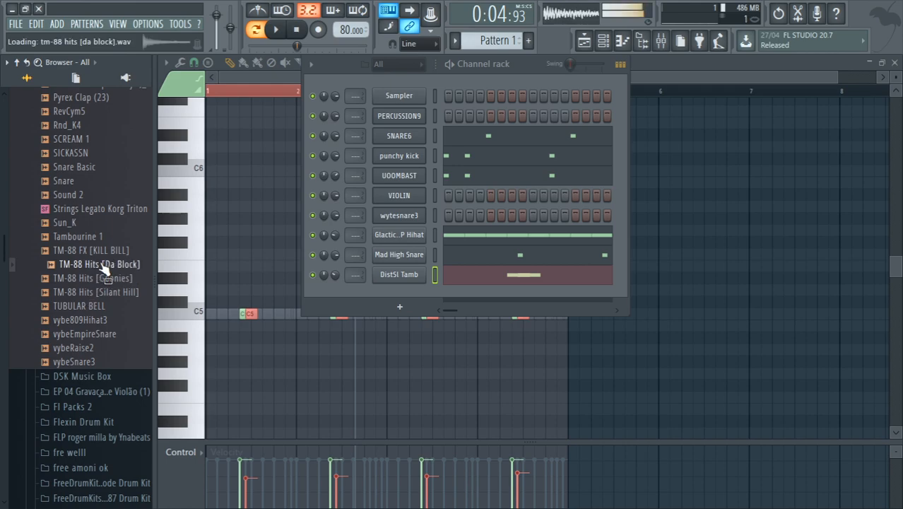
Audition TM-88 Hits [Goonies] and load it into a new channel
{"action": "left_click", "coordinate": [103, 280]}
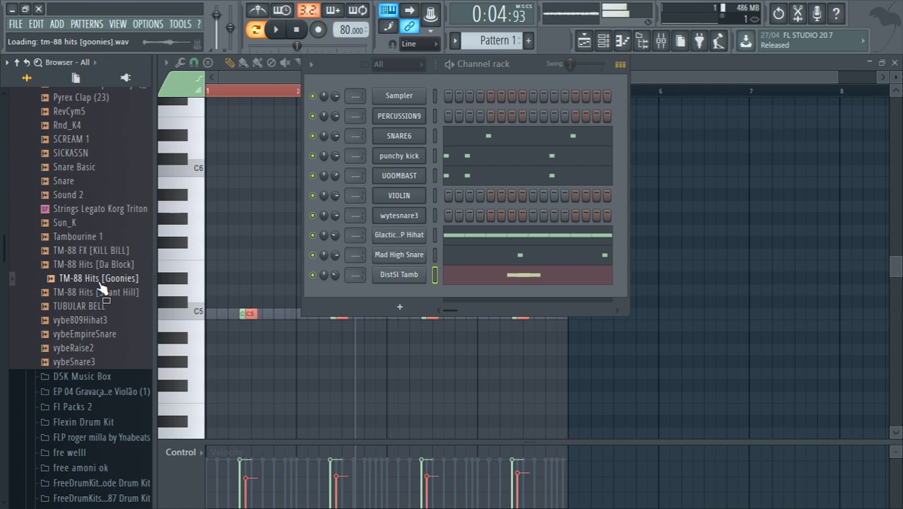
{"action": "right_click", "coordinate": [100, 283]}
{"action": "left_click", "coordinate": [126, 291]}
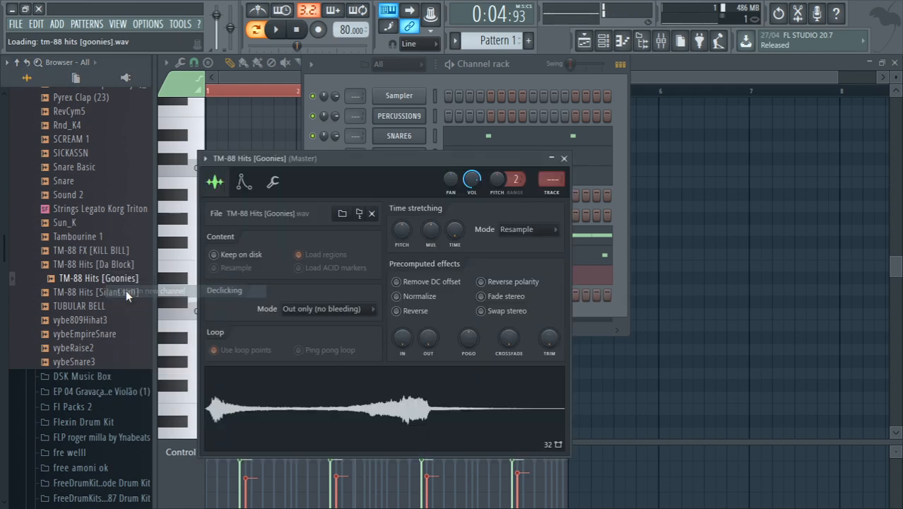
Switch to Pattern 2 and draw a C5 note for TM-88 Hits [Goonies] spanning from bar 1 to bar 4 in the piano roll
{"action": "left_click", "coordinate": [583, 43]}
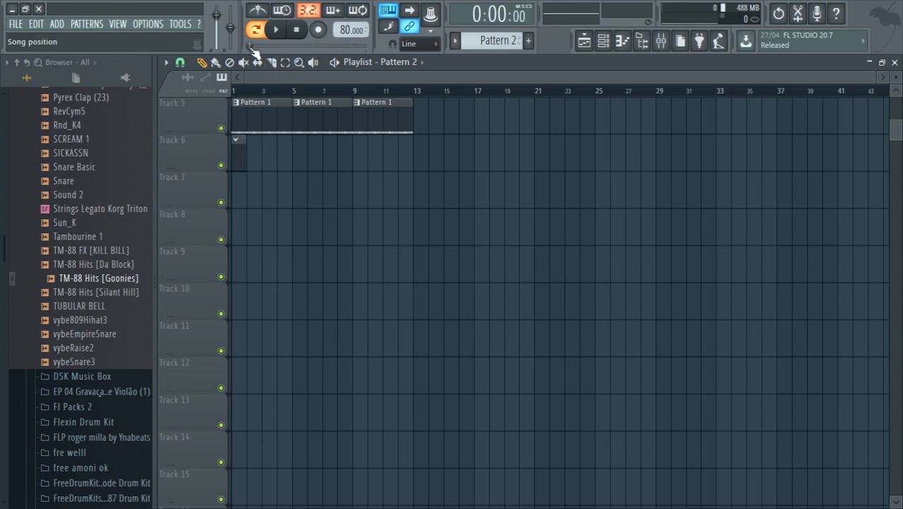
{"action": "left_click", "coordinate": [622, 43]}
{"action": "left_click", "coordinate": [622, 42]}
{"action": "left_click", "coordinate": [622, 42]}
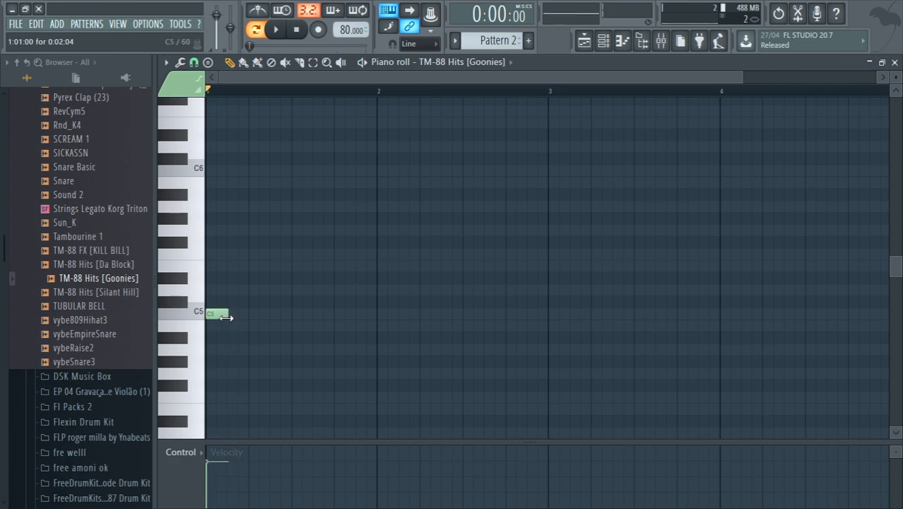
{"action": "left_click_drag", "start_coordinate": [399, 305], "coordinate": [800, 351]}
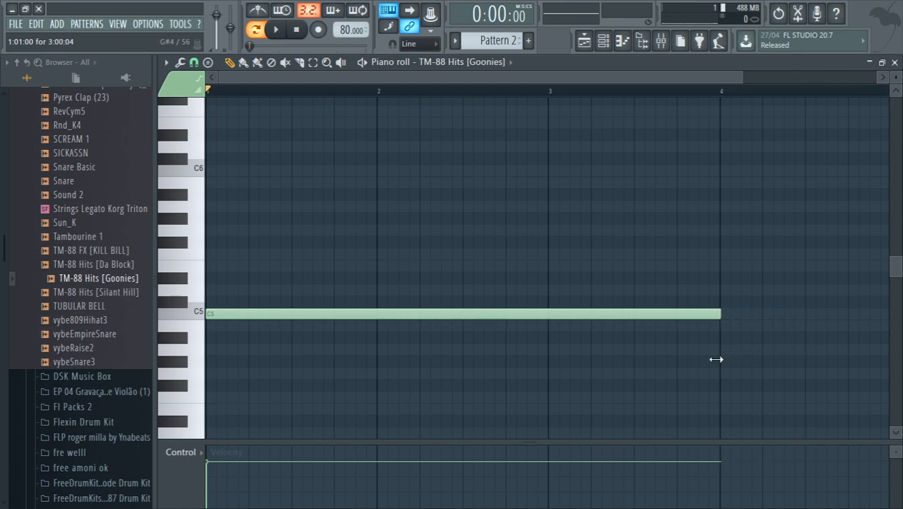
{"action": "left_click_drag", "start_coordinate": [716, 359], "coordinate": [721, 364]}
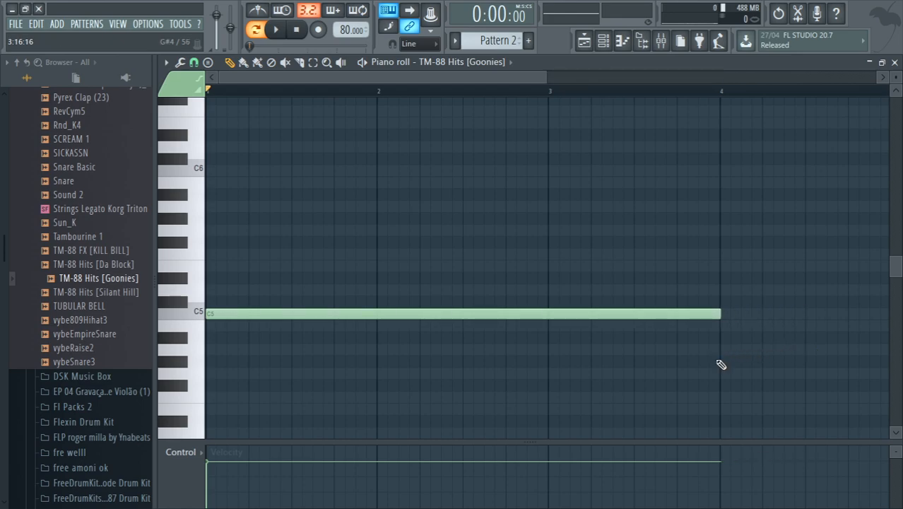
Shorten the C5 note to two bars during playback and add a second two-bar C5 note starting at bar 3
{"action": "key", "text": "space"}
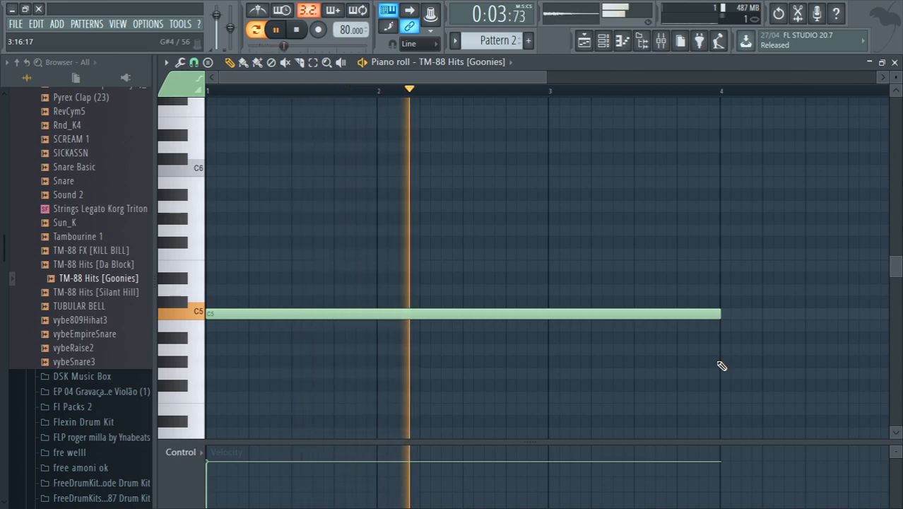
{"action": "left_click_drag", "start_coordinate": [719, 316], "coordinate": [550, 330]}
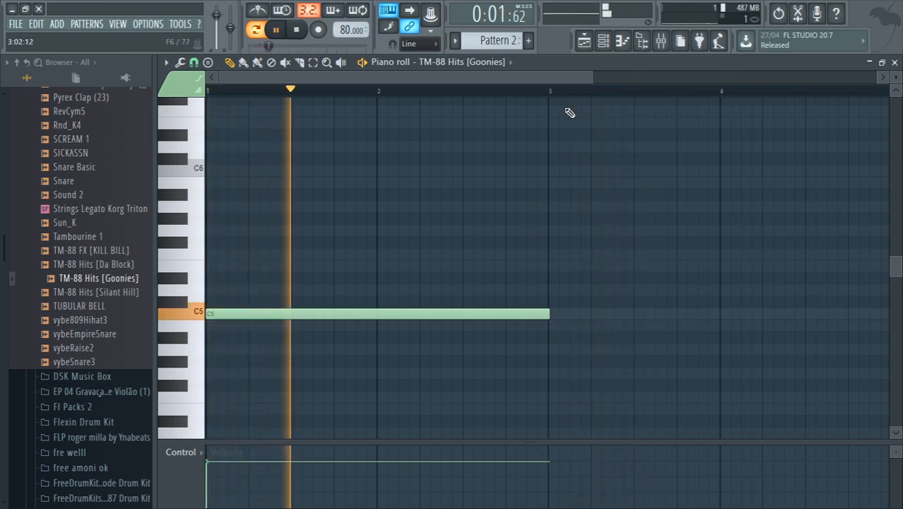
{"action": "mouse_move", "coordinate": [562, 253]}
{"action": "left_mouse_down"}
{"action": "mouse_move", "coordinate": [551, 313]}
{"action": "mouse_move", "coordinate": [578, 319]}
{"action": "mouse_move", "coordinate": [552, 319]}
{"action": "left_mouse_up"}
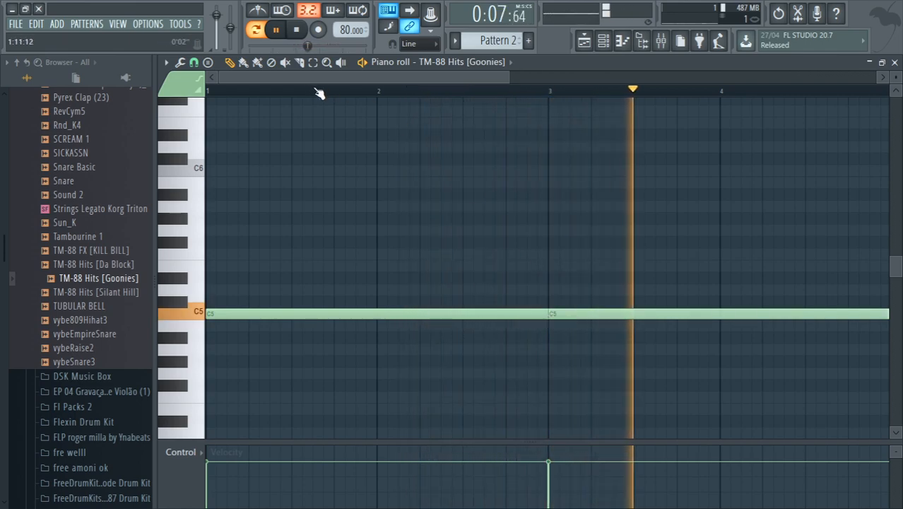
Switch playback to song mode, raise the TM-88 Hits [Goonies] sample's quick fade out and trim, and listen to the result
{"action": "left_click", "coordinate": [256, 29]}
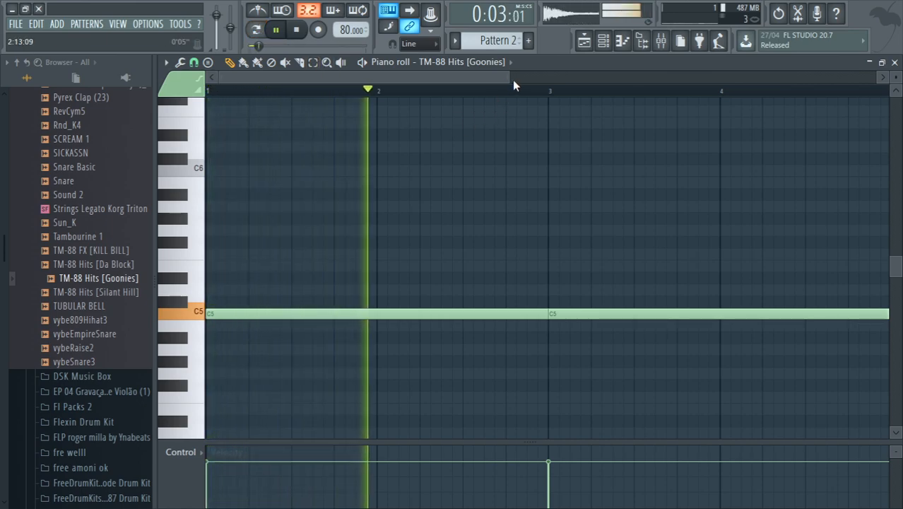
{"action": "left_click_drag", "start_coordinate": [513, 80], "coordinate": [719, 137]}
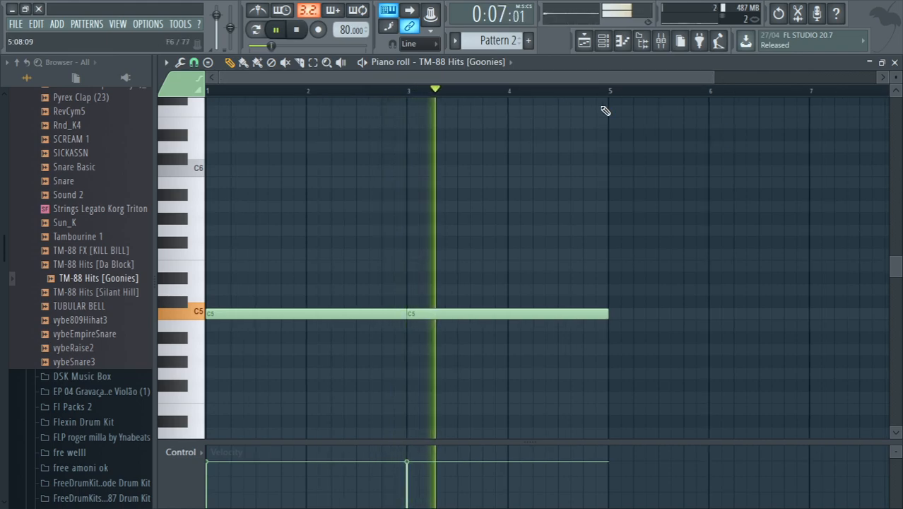
{"action": "left_click", "coordinate": [603, 43]}
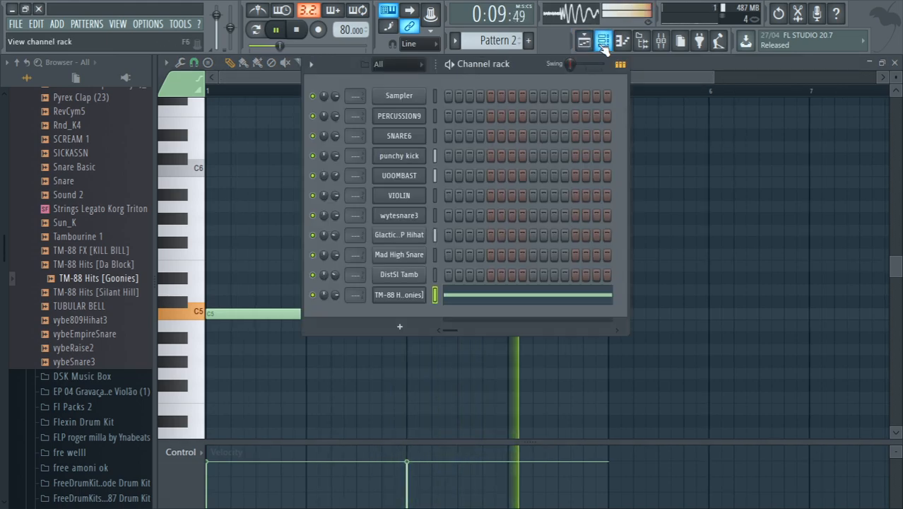
{"action": "left_click", "coordinate": [398, 297]}
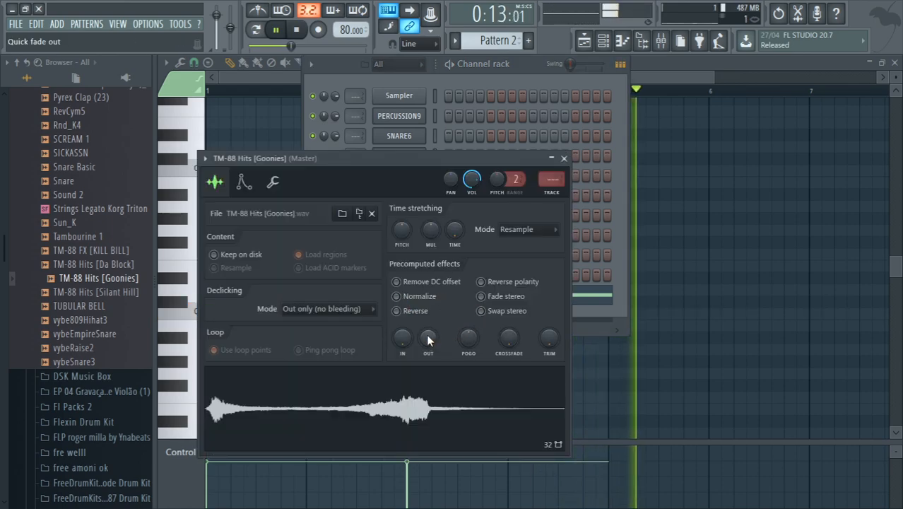
{"action": "key", "text": "space"}
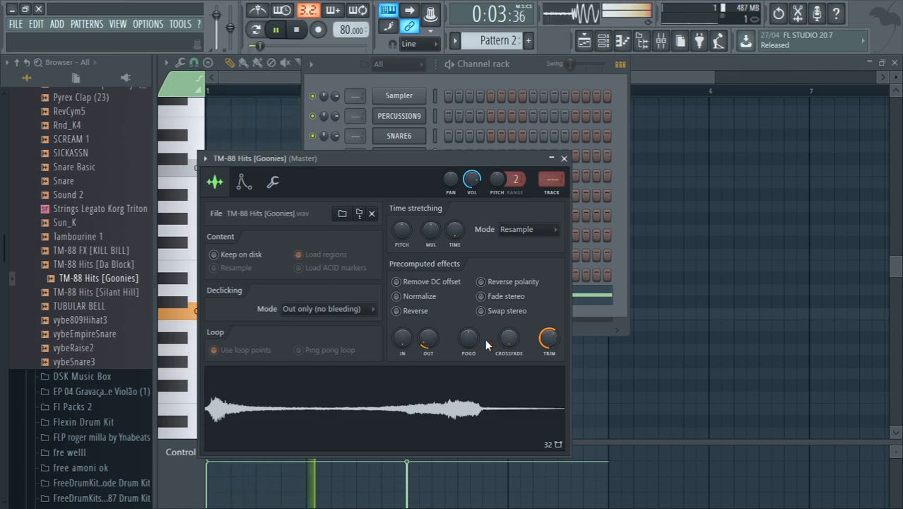
{"action": "key", "text": "F7"}
{"action": "key", "text": "space"}
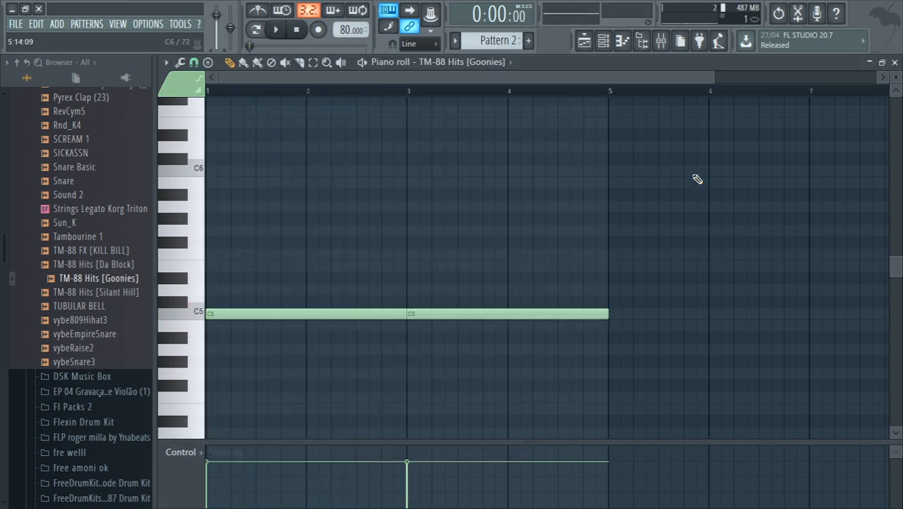
Select both C5 notes and shorten them to one bar each, checking the length by playback
{"action": "key", "text": "ctrl+a"}
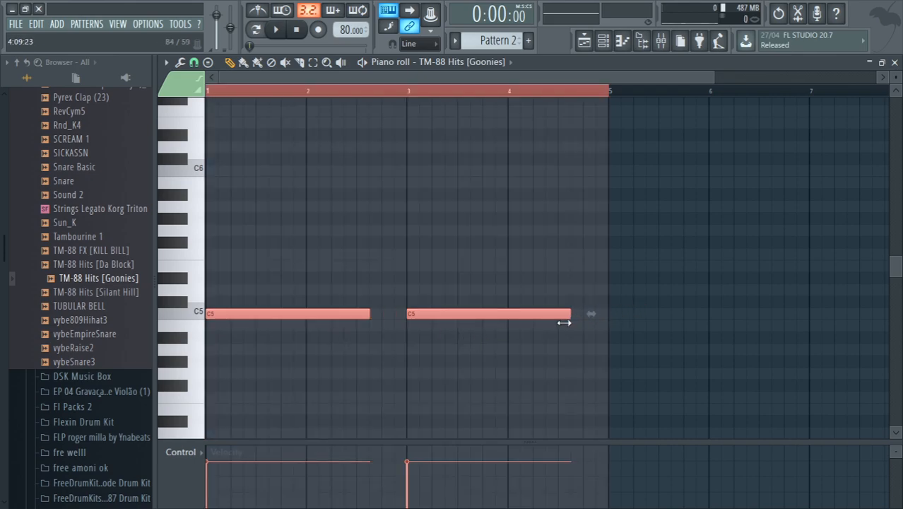
{"action": "key", "text": "space"}
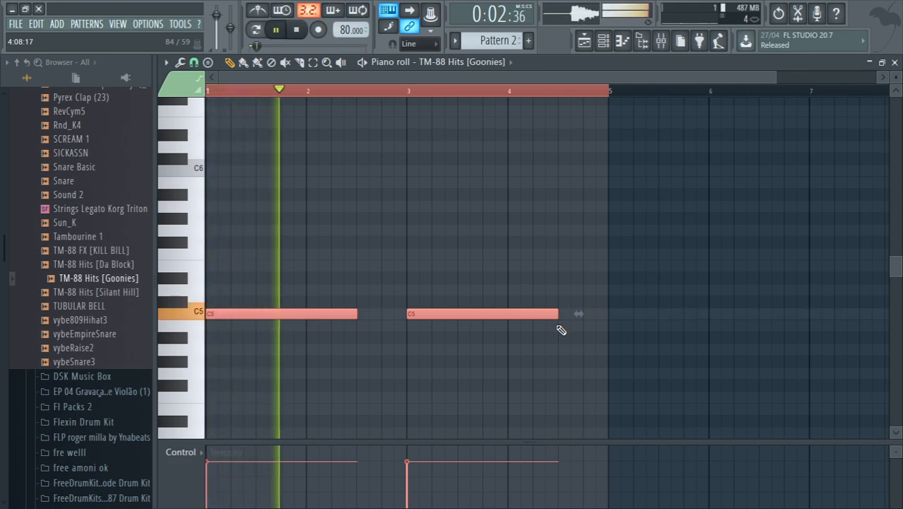
{"action": "key", "text": "space"}
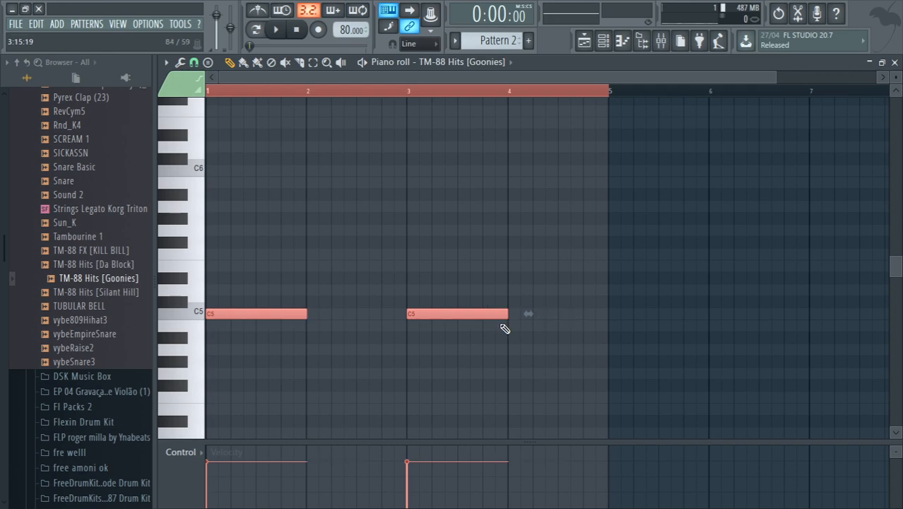
Set the TM-88 Hits [Goonies] sample's crossfade to 4% and play Pattern 2 to hear the result
{"action": "key", "text": "space"}
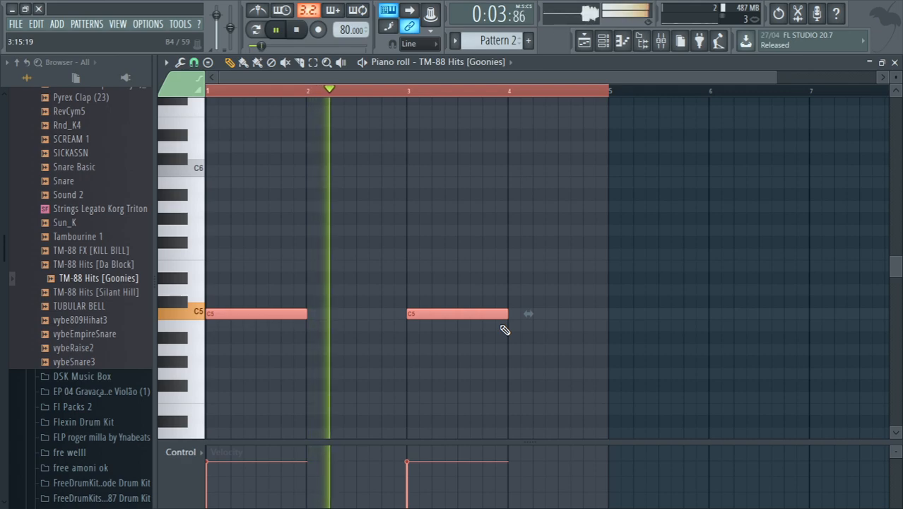
{"action": "key", "text": "space"}
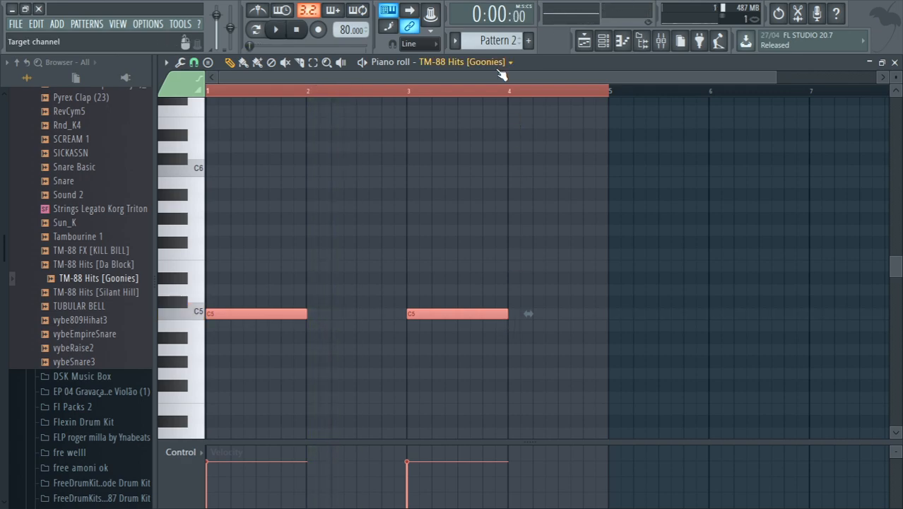
{"action": "left_click", "coordinate": [604, 40]}
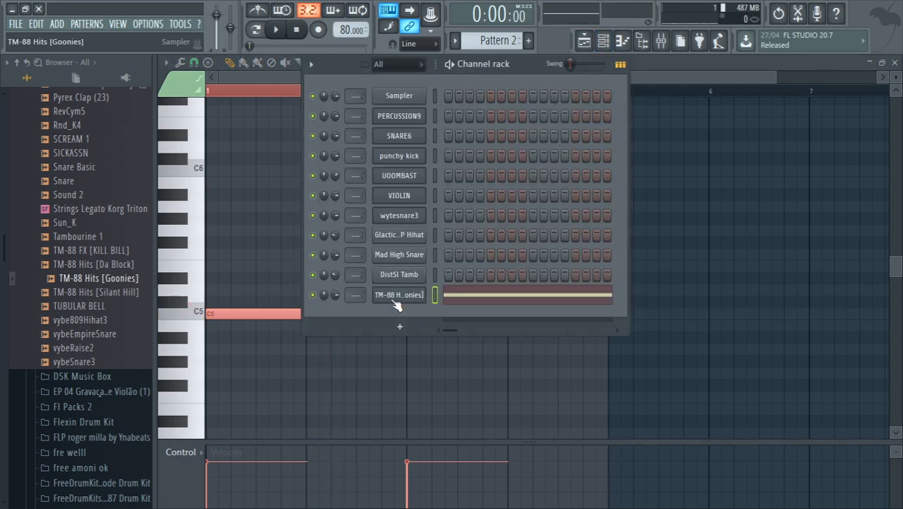
{"action": "left_click", "coordinate": [399, 294]}
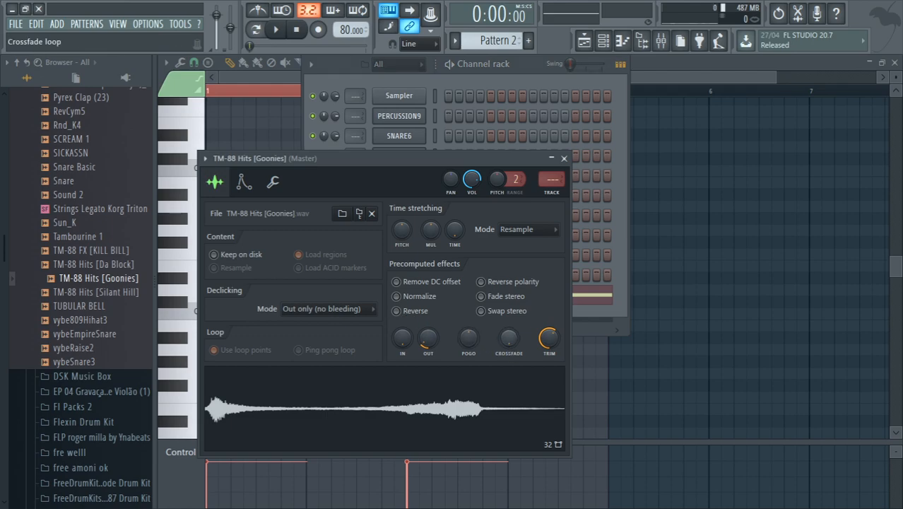
{"action": "left_click_drag", "start_coordinate": [508, 338], "coordinate": [508, 333]}
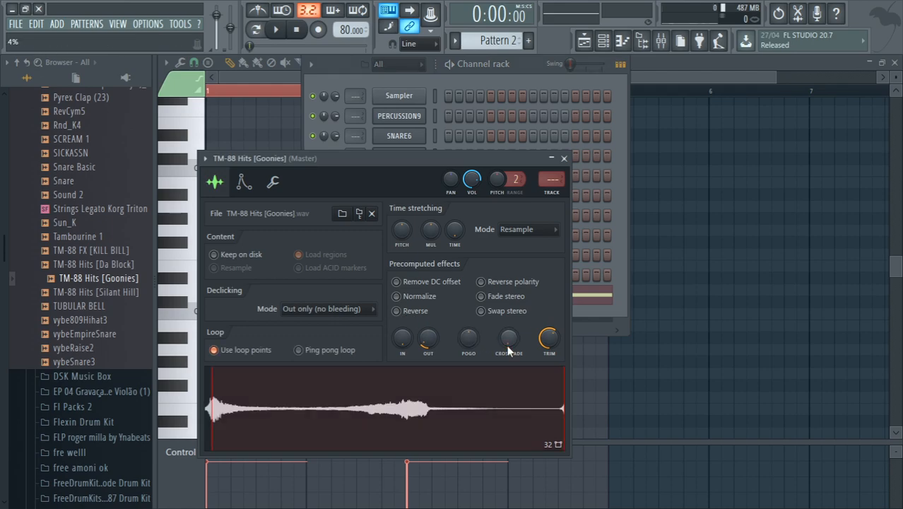
{"action": "key", "text": "F7"}
{"action": "key", "text": "space"}
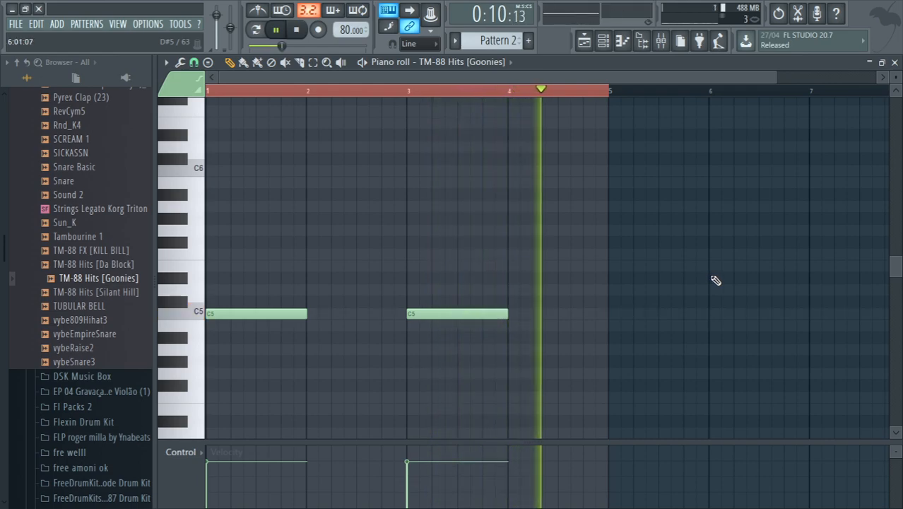
{"action": "key", "text": "space"}
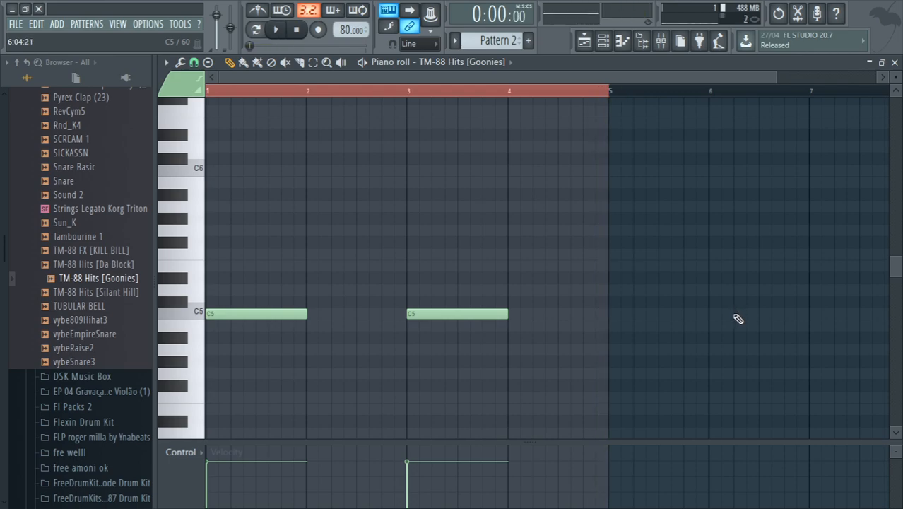
Place two more Pattern 2 clips on Track 6 of the playlist, starting at bars 5 and 9
{"action": "left_click", "coordinate": [583, 40]}
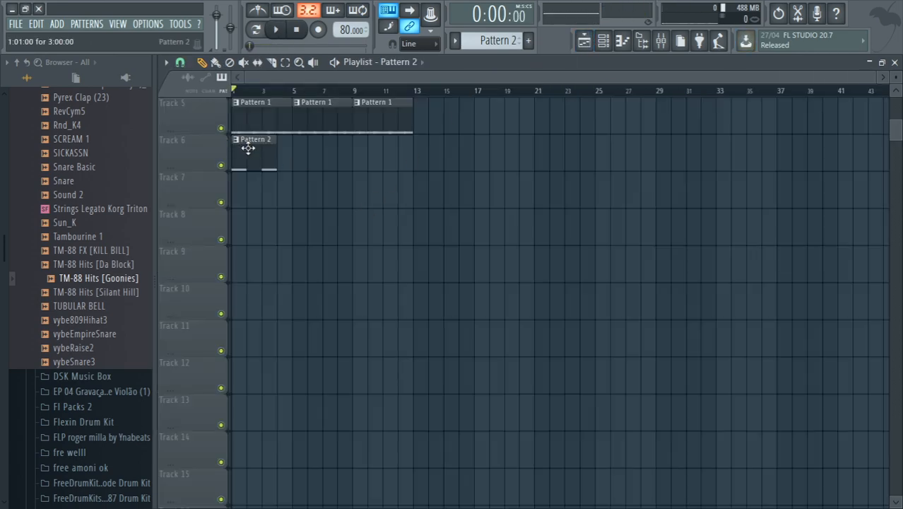
{"action": "left_click", "coordinate": [297, 168]}
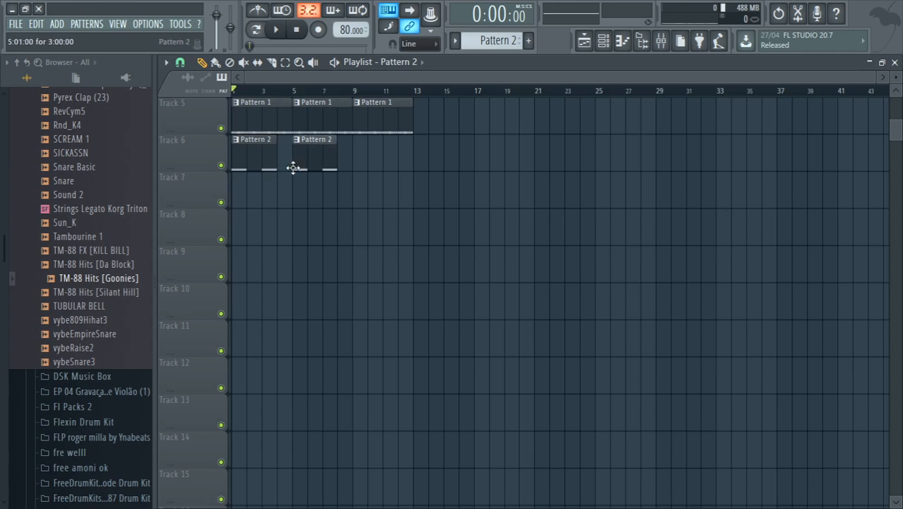
{"action": "left_click", "coordinate": [352, 160]}
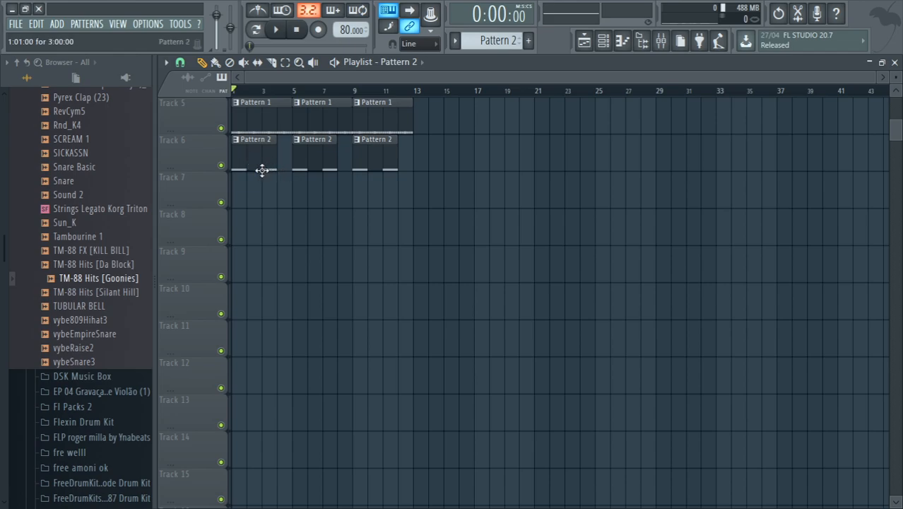
Check the Pattern 2 notes in the piano roll and play back the start of the playlist arrangement
{"action": "double_click", "coordinate": [240, 163]}
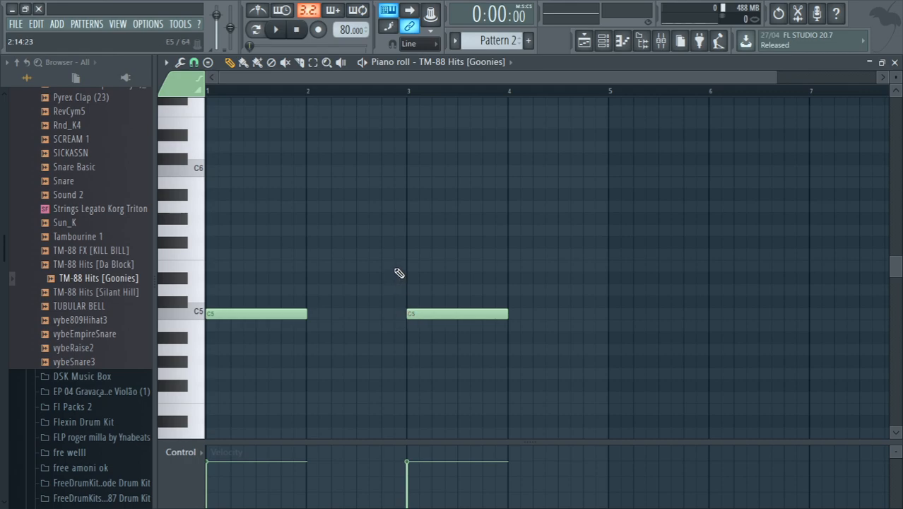
{"action": "left_click", "coordinate": [584, 41]}
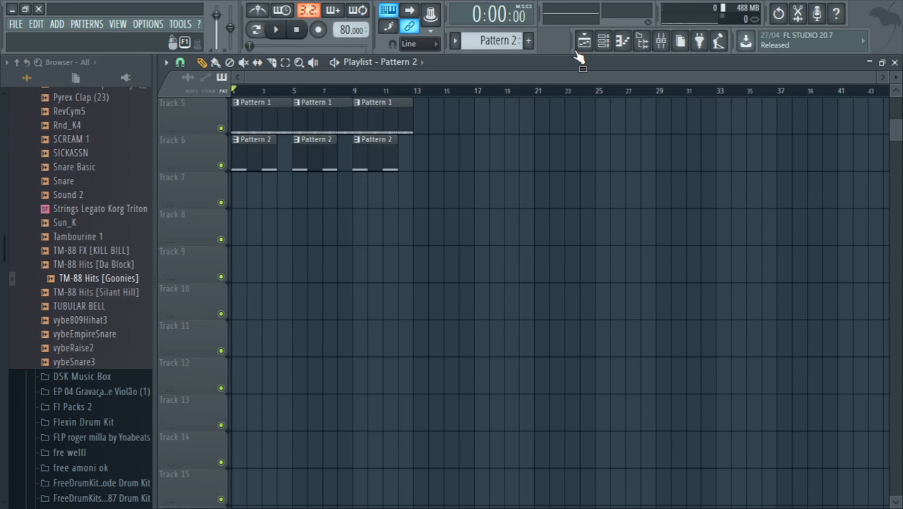
{"action": "left_click", "coordinate": [579, 48]}
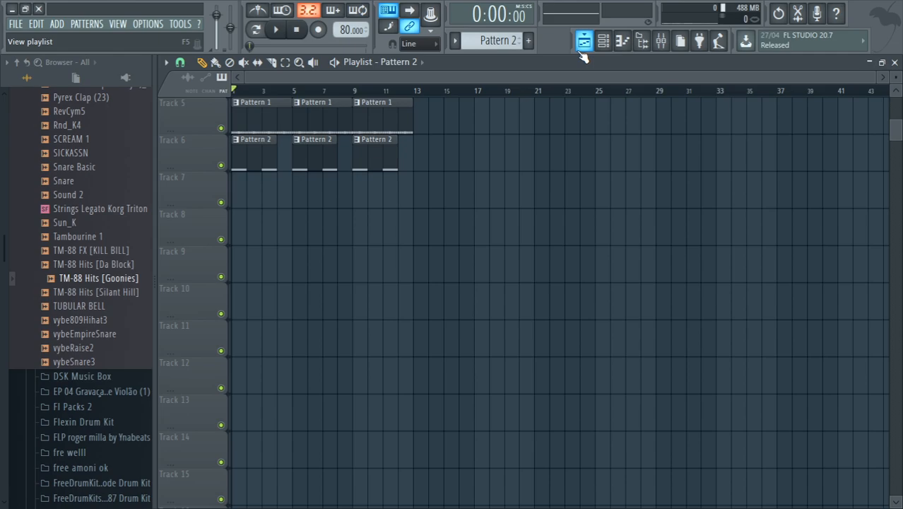
{"action": "left_click_drag", "start_coordinate": [584, 52], "coordinate": [579, 54]}
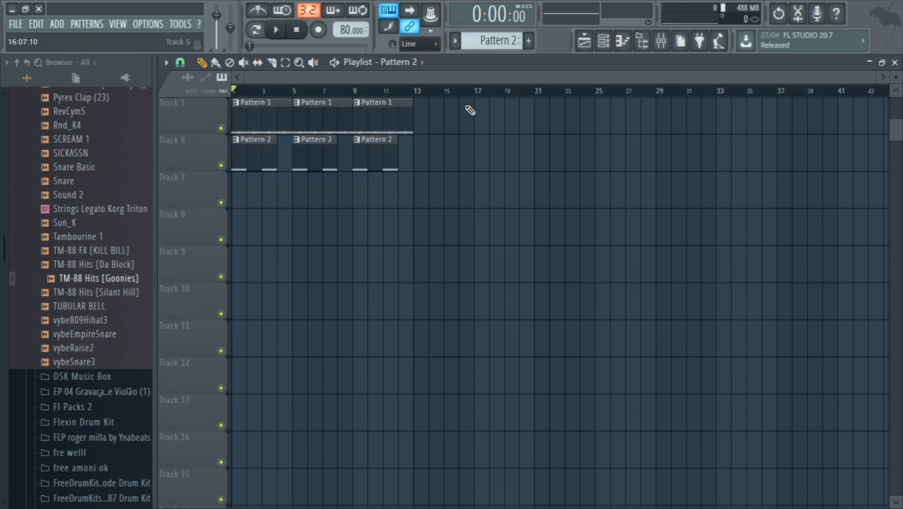
{"action": "key", "text": "space"}
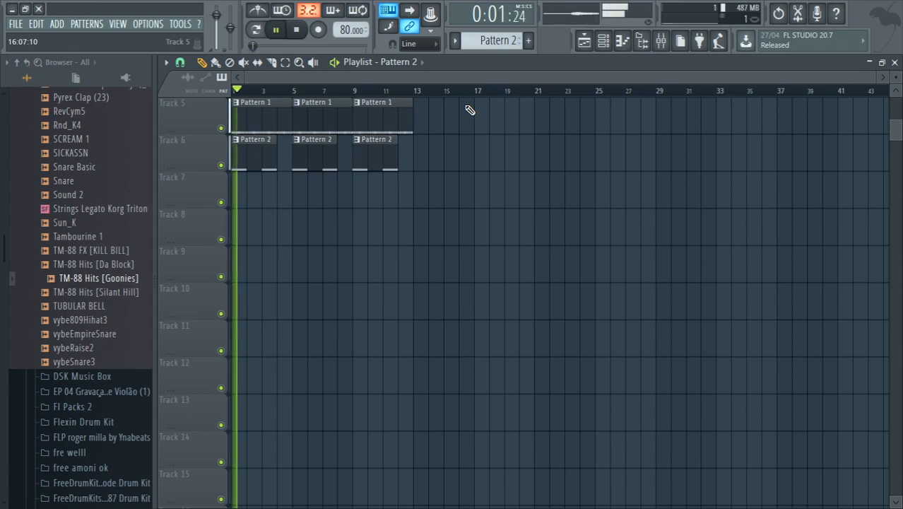
{"action": "left_click", "coordinate": [622, 40]}
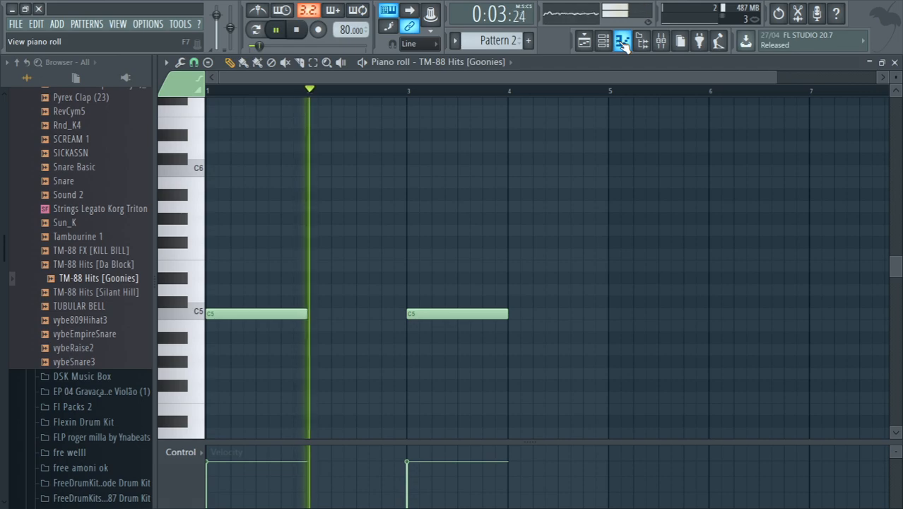
{"action": "left_click", "coordinate": [583, 40]}
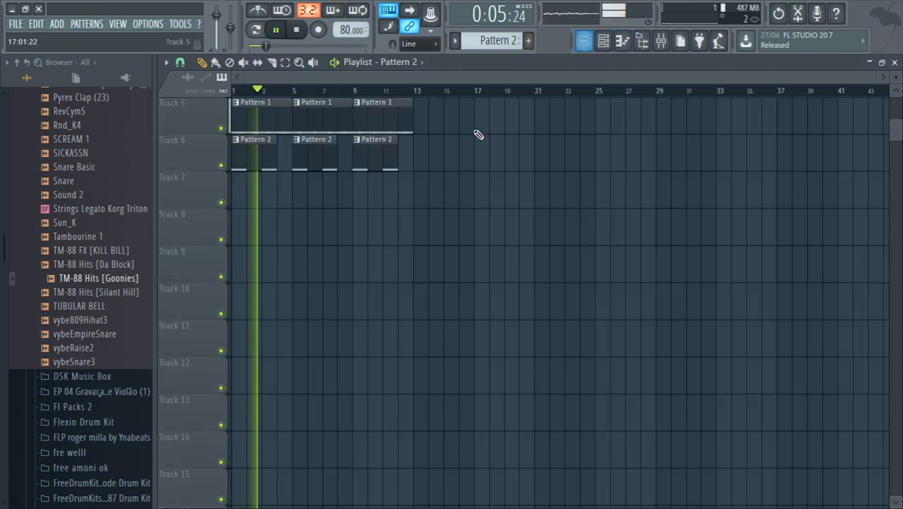
{"action": "key", "text": "space"}
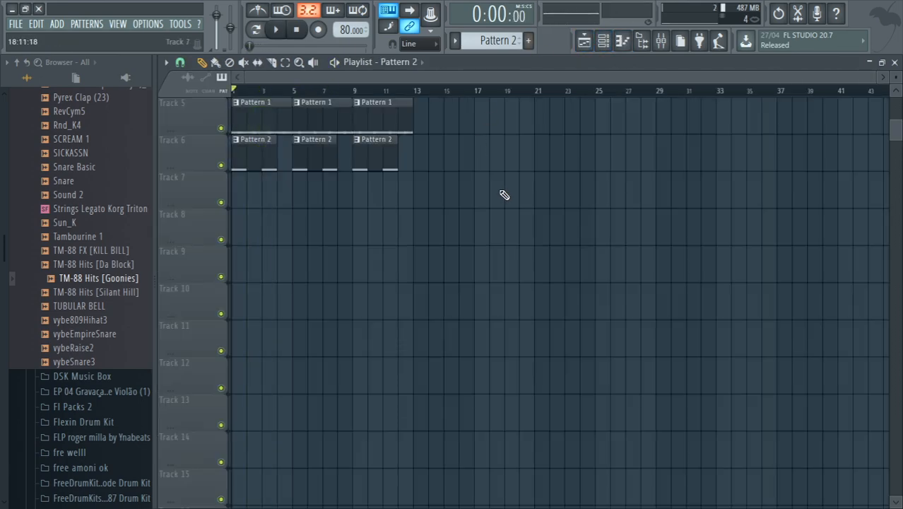
{"action": "left_click", "coordinate": [604, 41]}
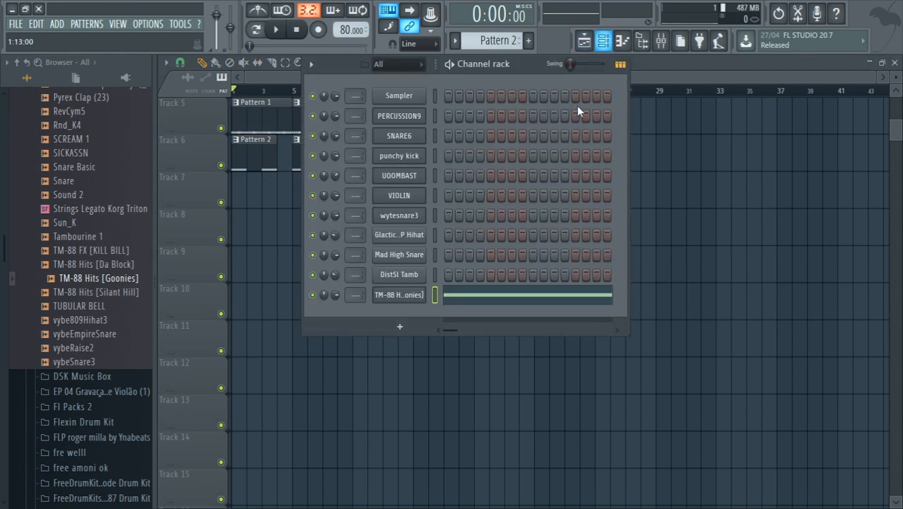
{"action": "key", "text": "F6"}
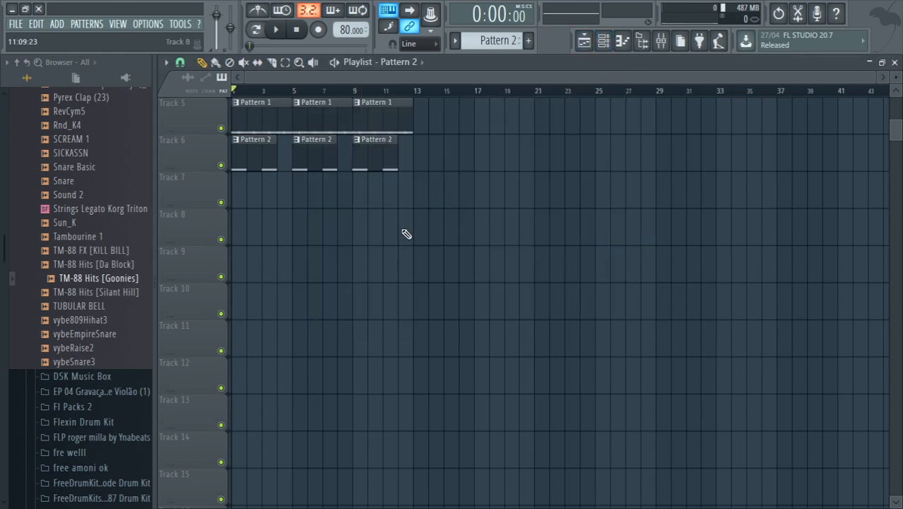
{"action": "left_click", "coordinate": [602, 44]}
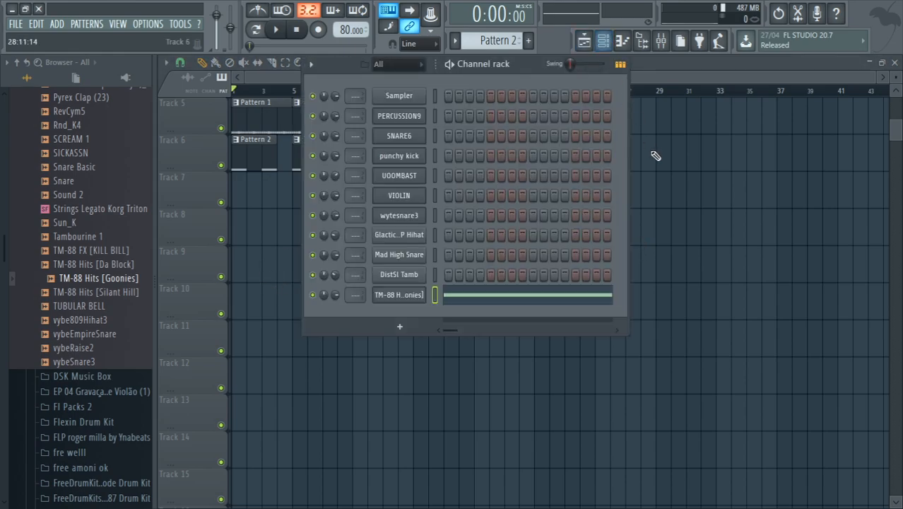
{"action": "key", "text": "F6"}
Switch to Pattern 3, place its clip at bar 1 of Track 7, and add a Nexus_4 instrument channel
{"action": "scroll", "coordinate": [491, 40], "scroll_direction": "down", "scroll_amount": 1}
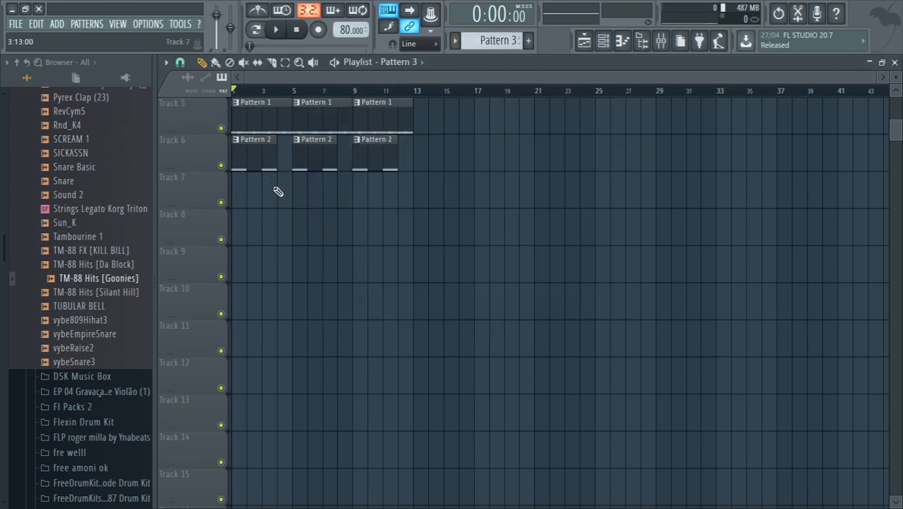
{"action": "left_click", "coordinate": [235, 181]}
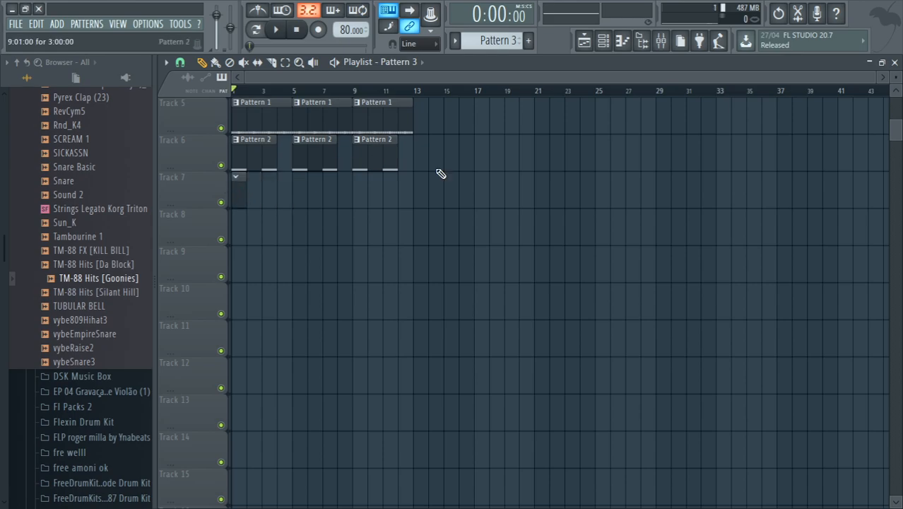
{"action": "left_click", "coordinate": [603, 41]}
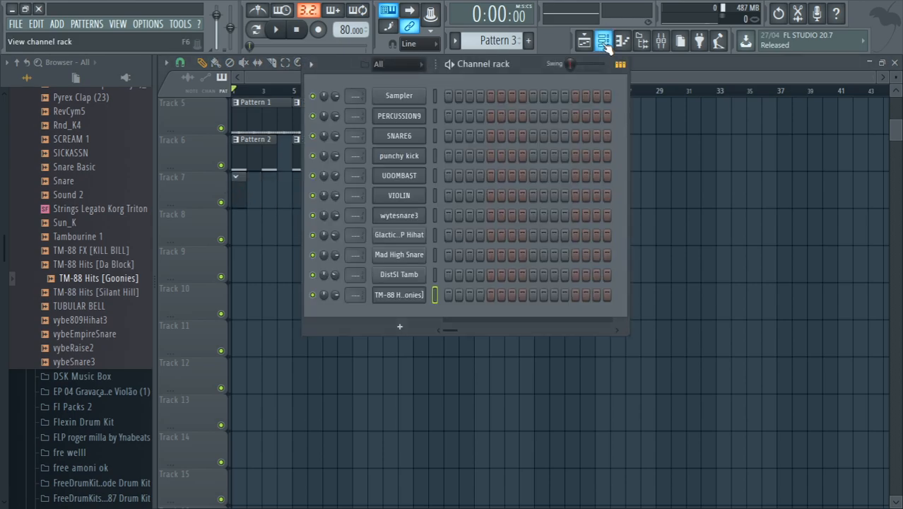
{"action": "left_click", "coordinate": [398, 326]}
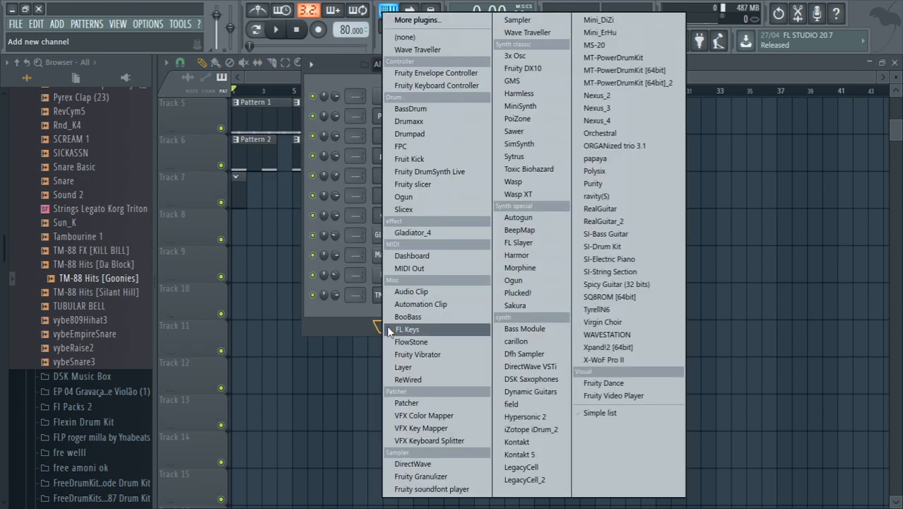
{"action": "left_click", "coordinate": [590, 122]}
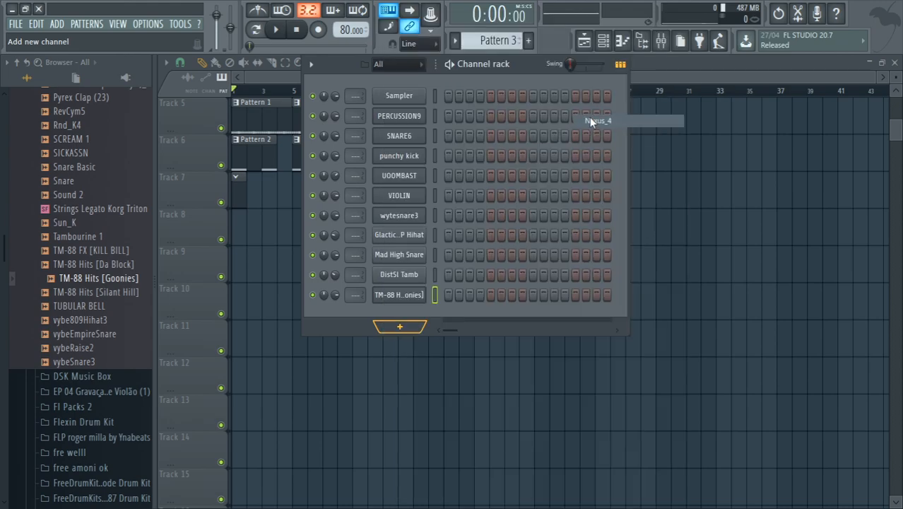
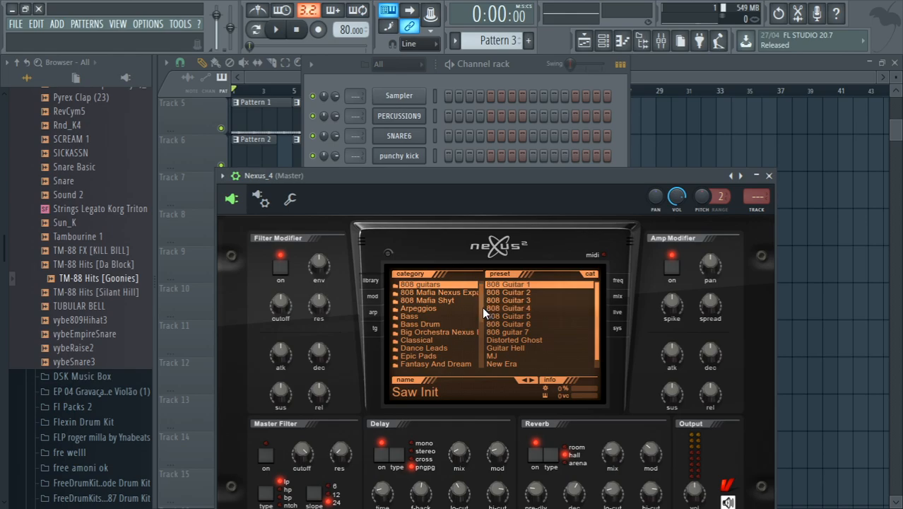
Load the PN FM Piano preset from the Piano category in Nexus and set the reverb mix to 4
{"action": "scroll", "coordinate": [478, 311], "scroll_direction": "down", "scroll_amount": 3}
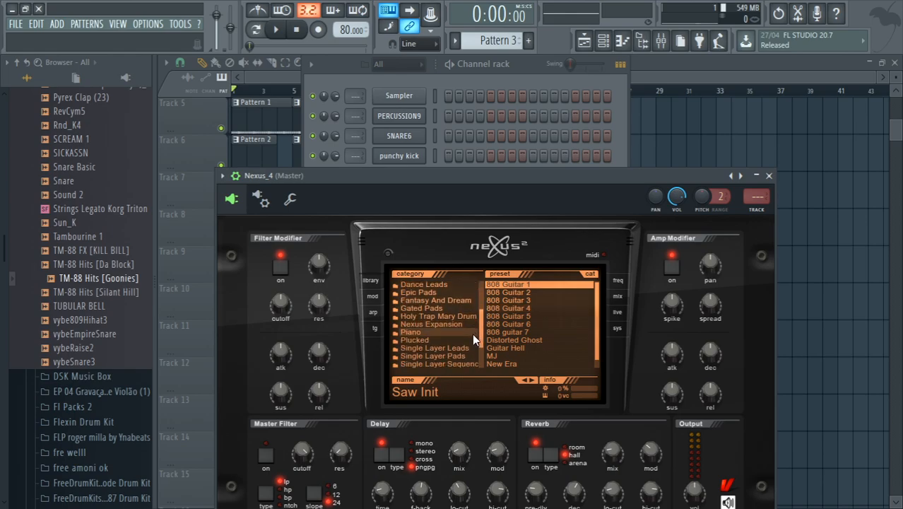
{"action": "left_click", "coordinate": [412, 331]}
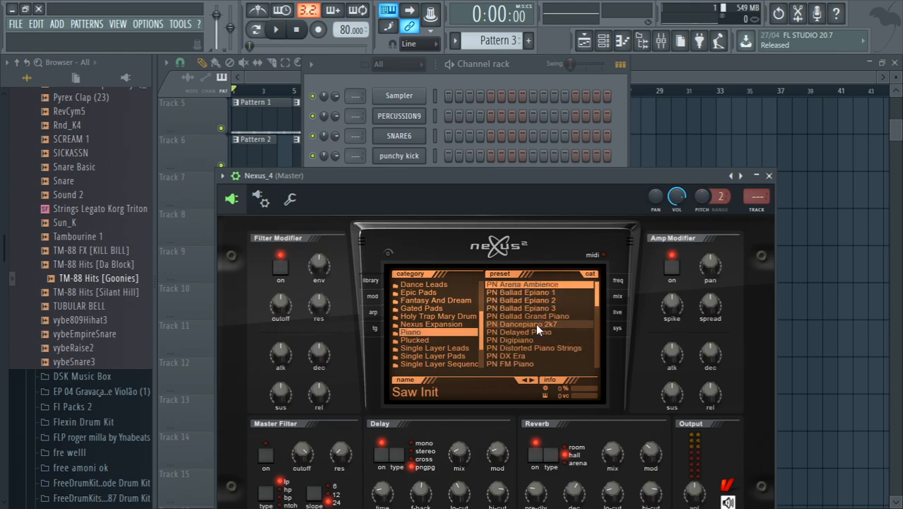
{"action": "left_click", "coordinate": [519, 363]}
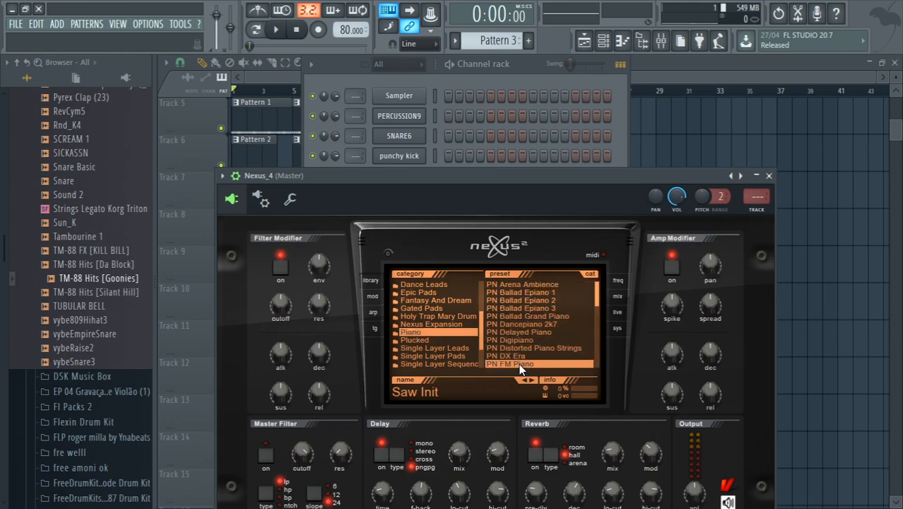
{"action": "mouse_move", "coordinate": [613, 450]}
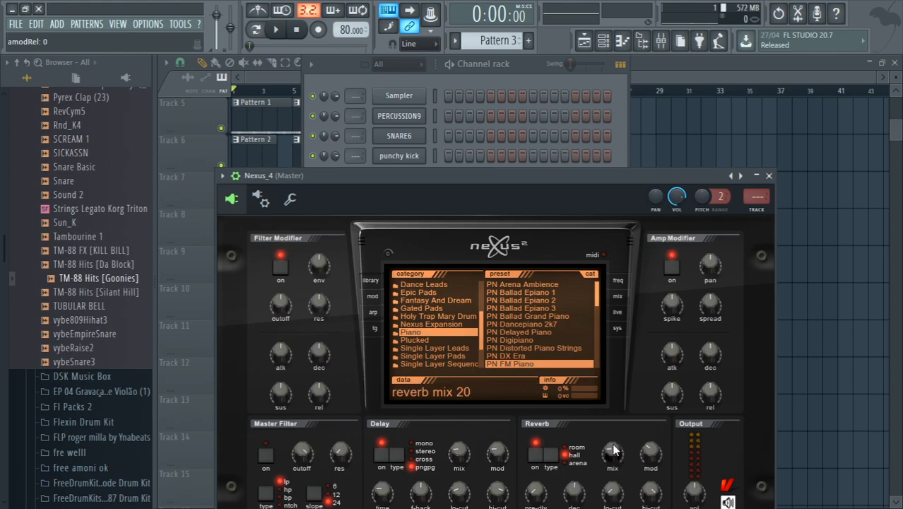
{"action": "left_click_drag", "start_coordinate": [608, 449], "coordinate": [602, 461]}
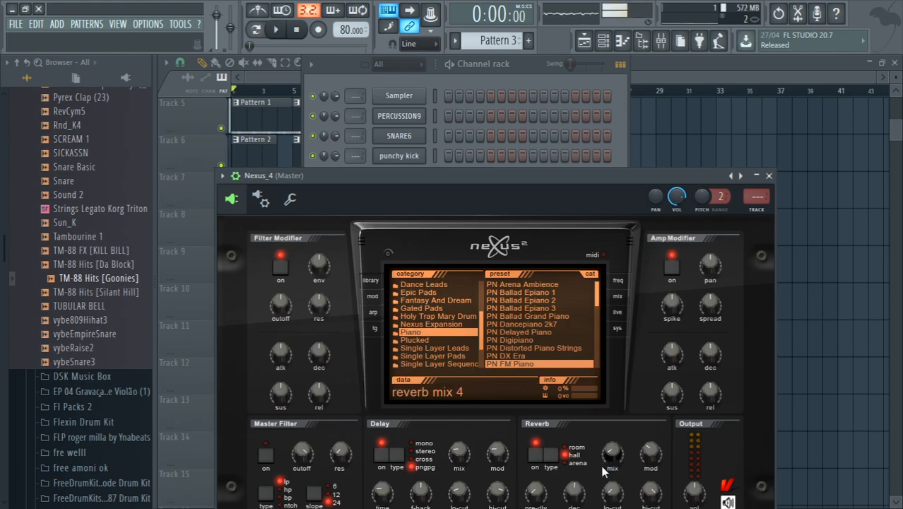
Draw a one-bar G#5 note for Nexus_4 at the start of Pattern 3 in the piano roll
{"action": "left_click", "coordinate": [621, 40]}
{"action": "left_click", "coordinate": [622, 40]}
{"action": "left_click", "coordinate": [622, 40]}
{"action": "left_click_drag", "start_coordinate": [216, 253], "coordinate": [194, 219]}
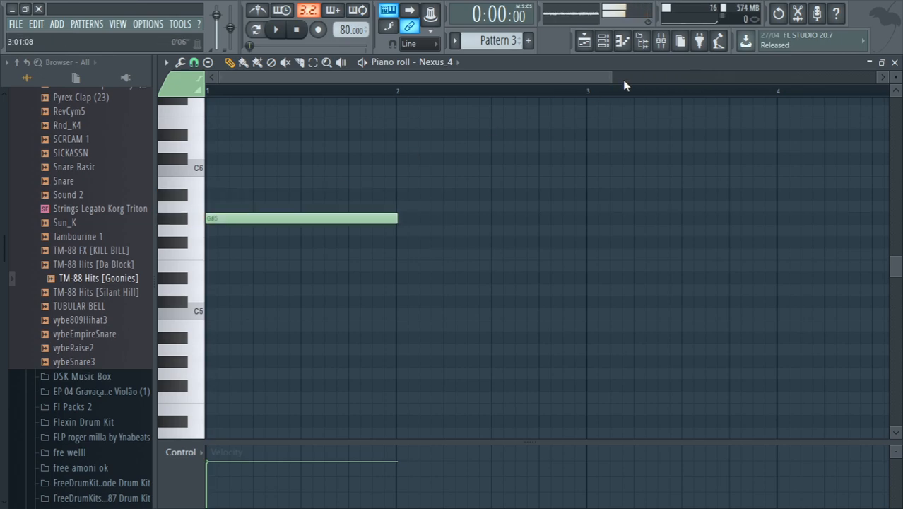
Shape the Nexus_4 piano sound by lowering the amp release, switching off the delay and raising the reverb mix
{"action": "left_click", "coordinate": [604, 43]}
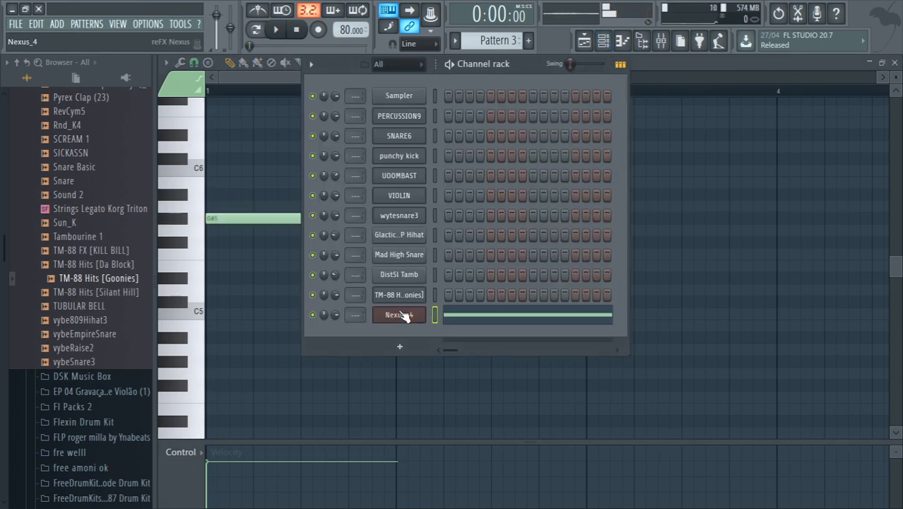
{"action": "left_click", "coordinate": [401, 315]}
{"action": "left_click_drag", "start_coordinate": [463, 177], "coordinate": [493, 100]}
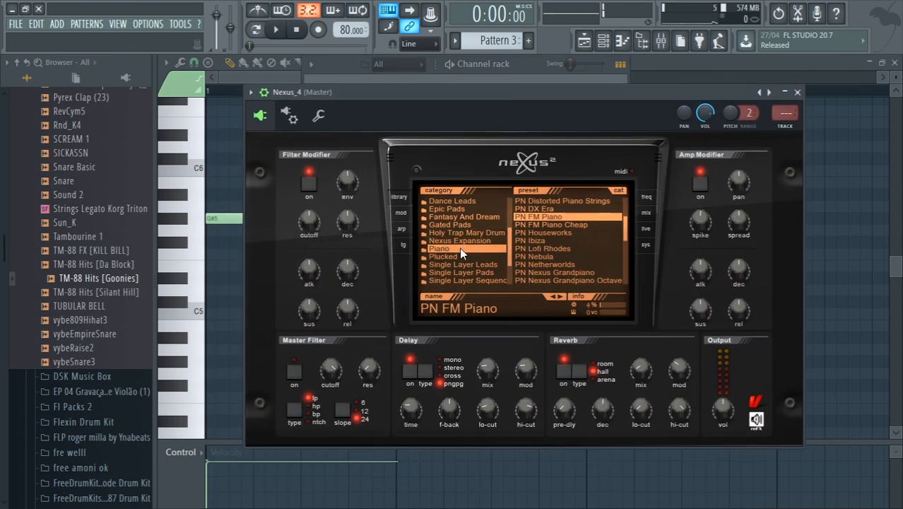
{"action": "mouse_move", "coordinate": [672, 368]}
{"action": "mouse_move", "coordinate": [730, 312]}
{"action": "left_click_drag", "start_coordinate": [738, 308], "coordinate": [713, 365]}
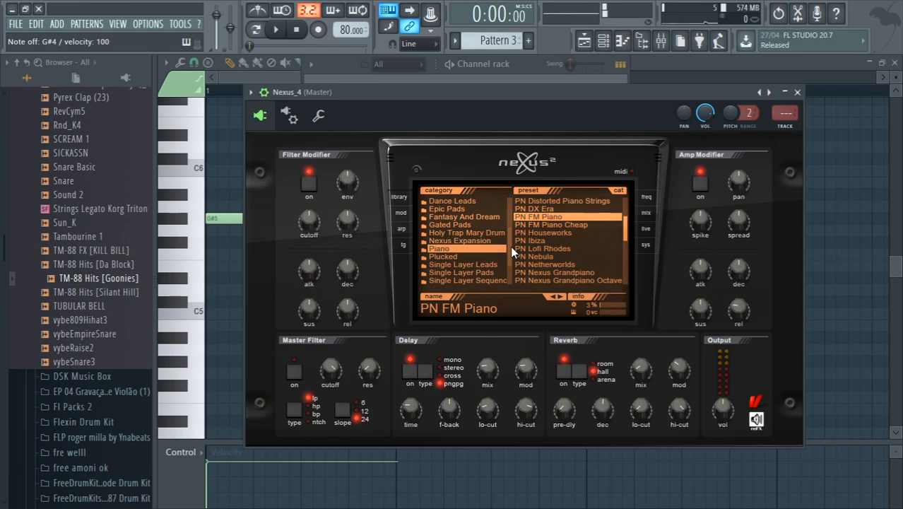
{"action": "scroll", "coordinate": [510, 246], "scroll_direction": "down", "scroll_amount": 2}
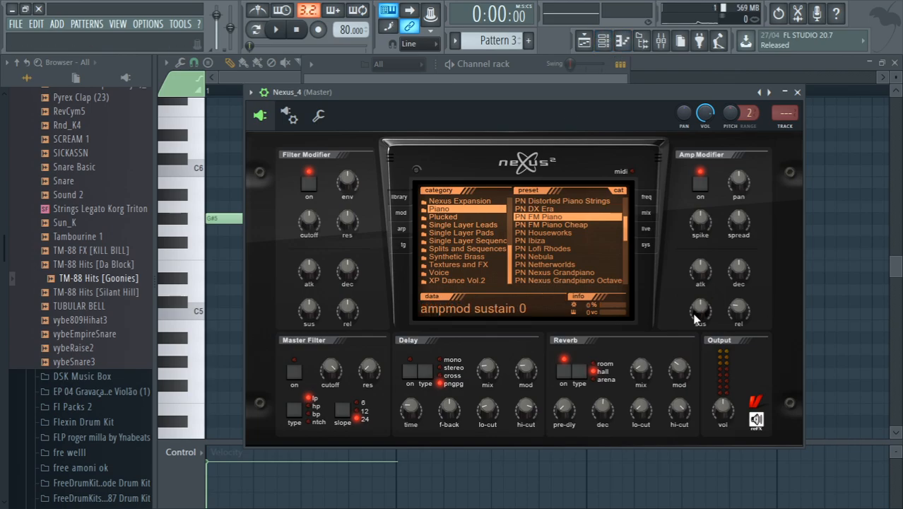
{"action": "left_click_drag", "start_coordinate": [645, 369], "coordinate": [640, 336]}
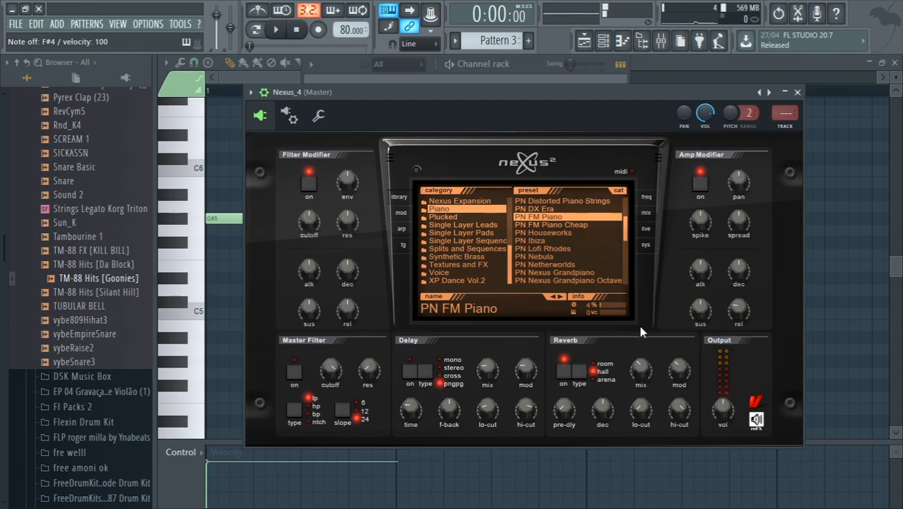
Delete the one-bar G#5 note from the Nexus_4 piano roll and play back the empty pattern
{"action": "left_click", "coordinate": [622, 40]}
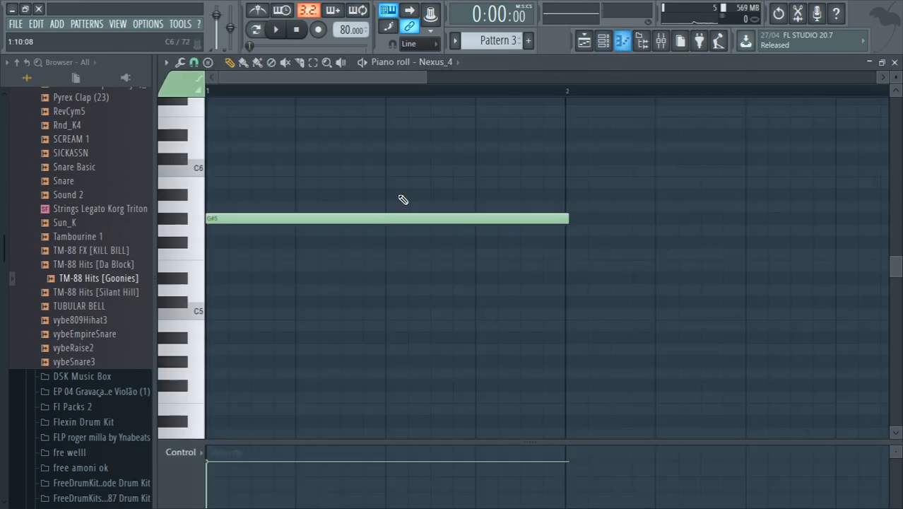
{"action": "right_click", "coordinate": [369, 215]}
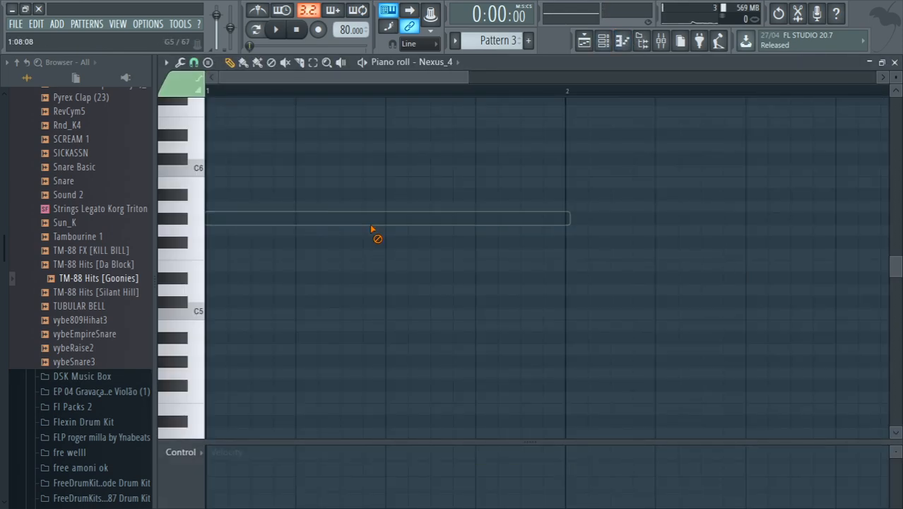
{"action": "key", "text": "space"}
{"action": "left_click_drag", "start_coordinate": [468, 77], "coordinate": [652, 76]}
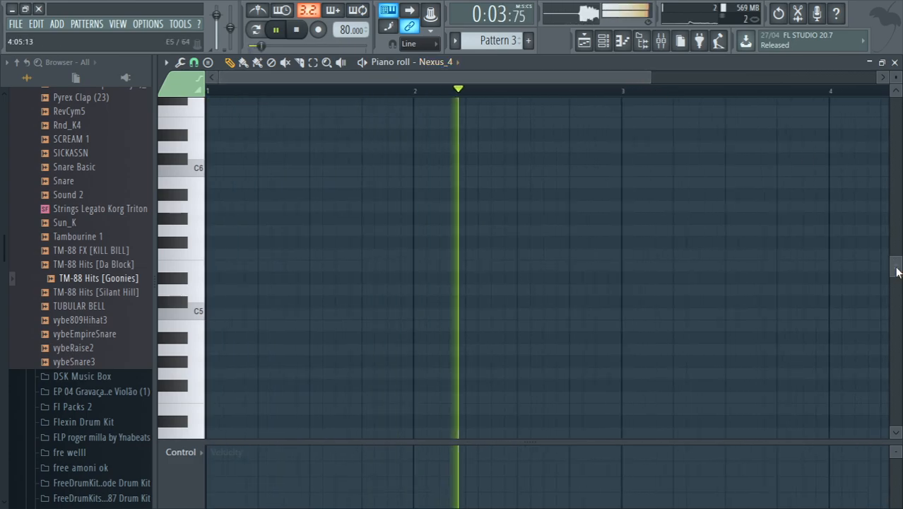
{"action": "left_click_drag", "start_coordinate": [896, 272], "coordinate": [894, 206]}
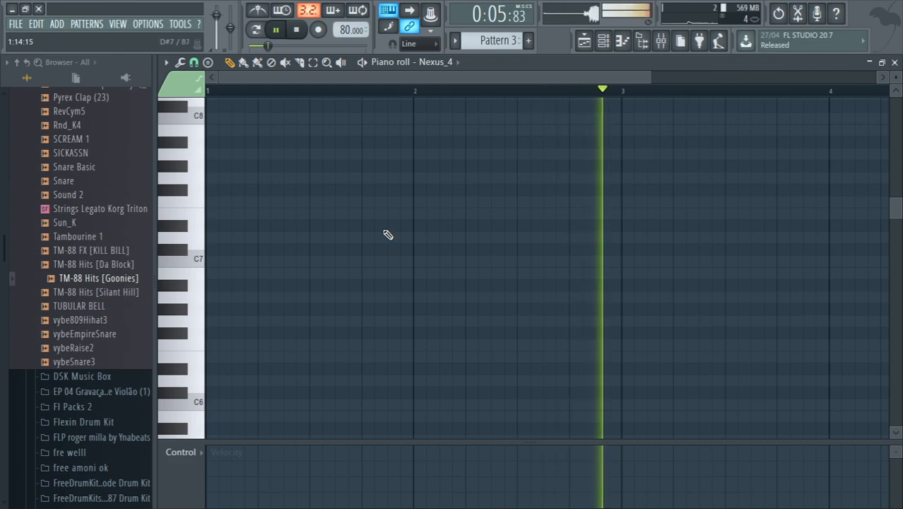
{"action": "key", "text": "space"}
Start the melody in bar 1 with short notes: G#6 on step 1, D#7 on step 3 and E7 on step 5
{"action": "left_click", "coordinate": [231, 202]}
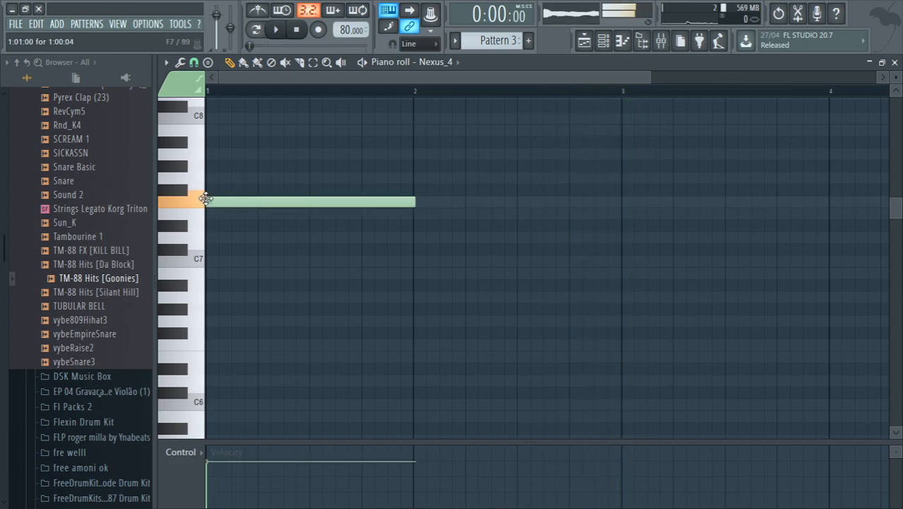
{"action": "left_click_drag", "start_coordinate": [204, 198], "coordinate": [201, 289]}
{"action": "left_click_drag", "start_coordinate": [204, 321], "coordinate": [219, 309]}
{"action": "left_click_drag", "start_coordinate": [404, 313], "coordinate": [274, 315]}
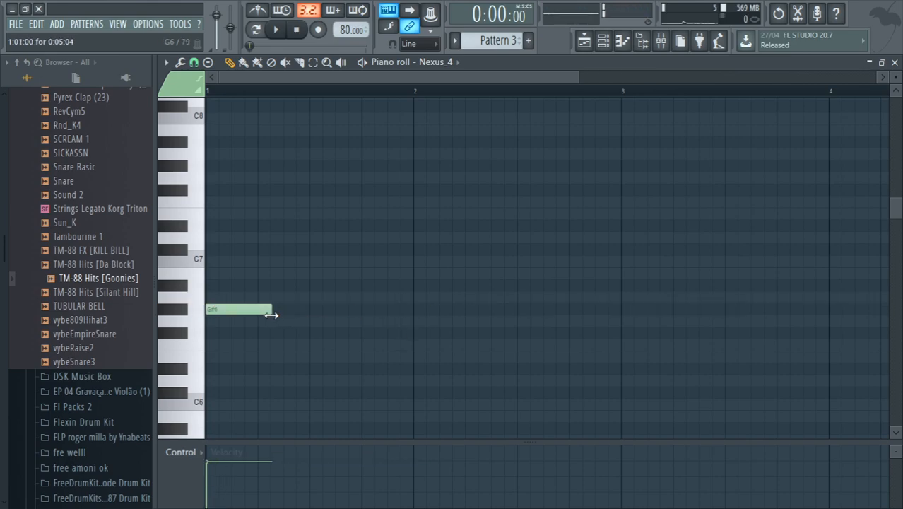
{"action": "left_click", "coordinate": [254, 316]}
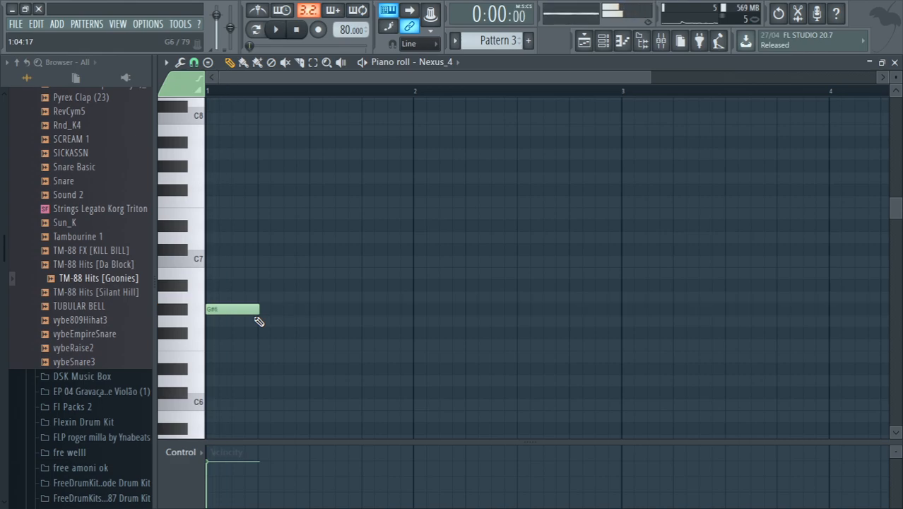
{"action": "left_click", "coordinate": [234, 225]}
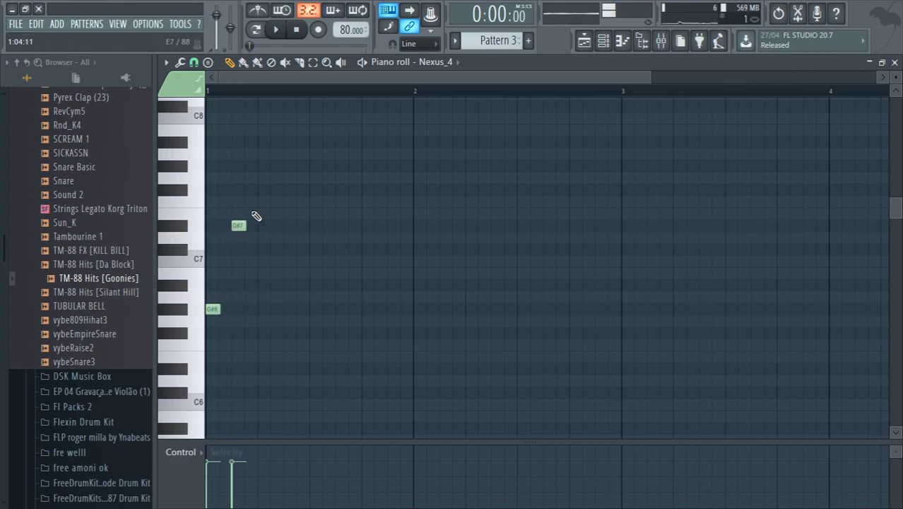
{"action": "left_click", "coordinate": [254, 212]}
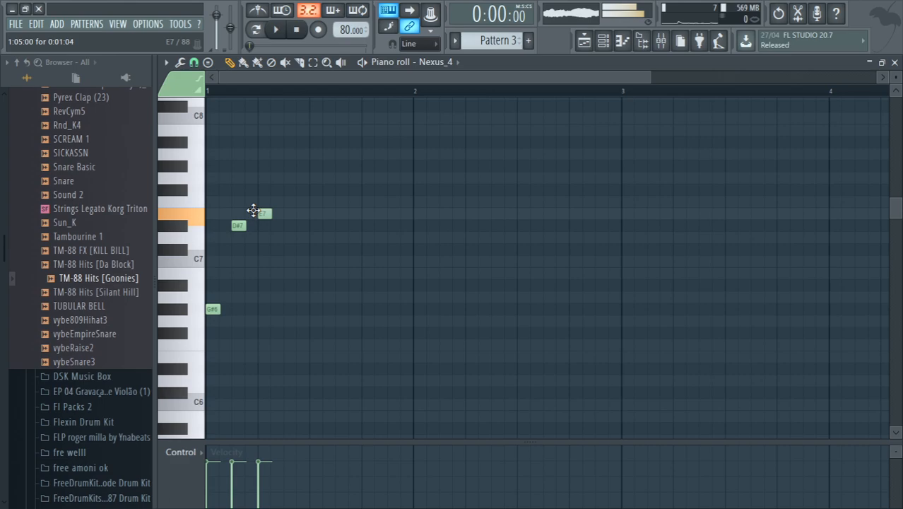
Try a D#7 note on step 7 of bar 1 and play the melody back
{"action": "left_click", "coordinate": [285, 226]}
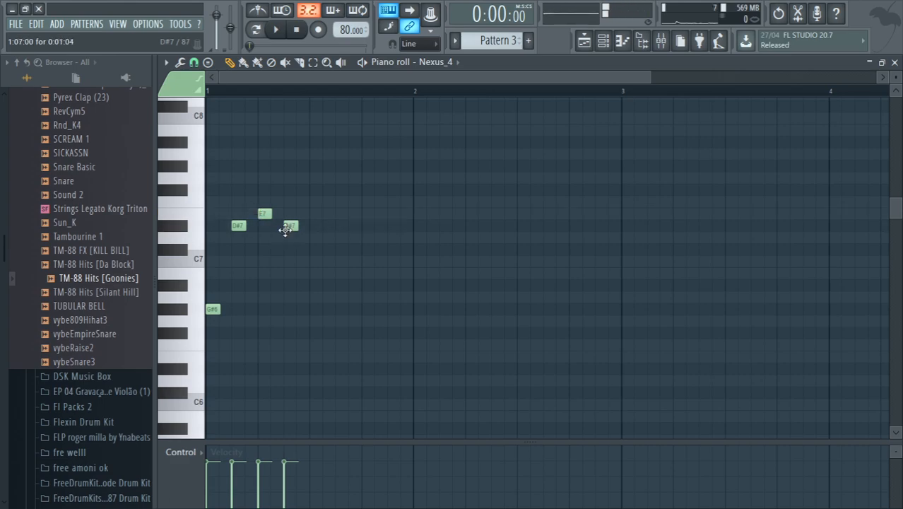
{"action": "key", "text": "space"}
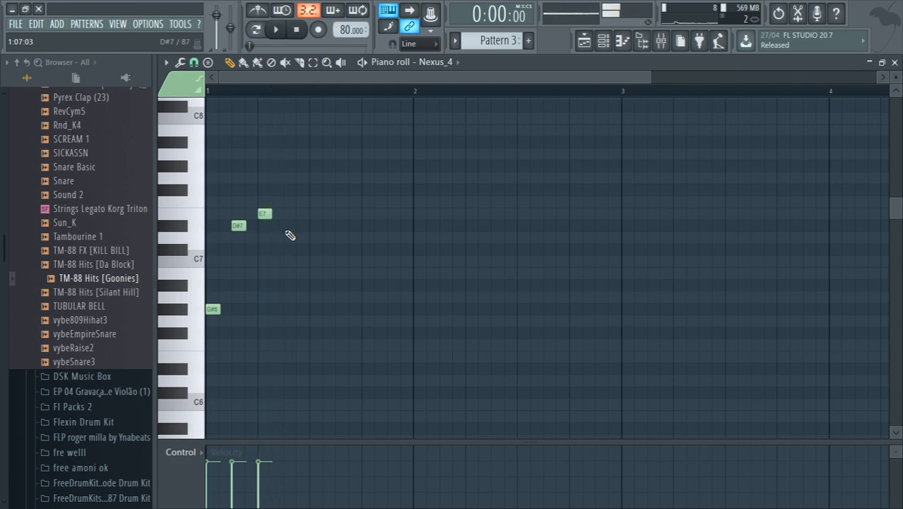
{"action": "left_click", "coordinate": [284, 227]}
{"action": "key", "text": "space"}
{"action": "key", "text": "space"}
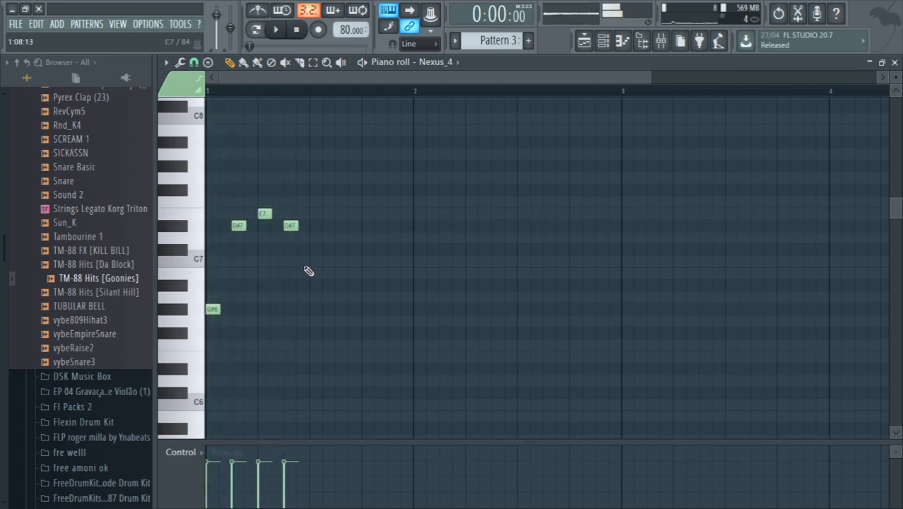
{"action": "key", "text": "space"}
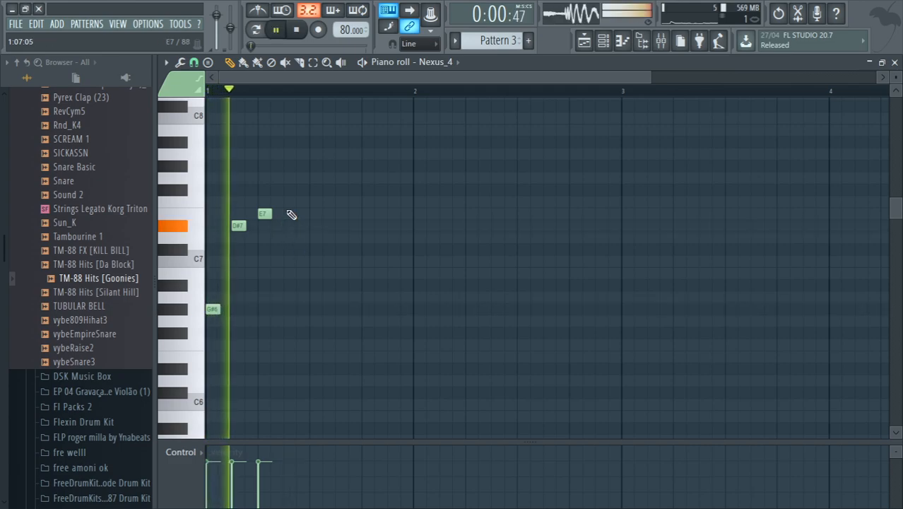
{"action": "key", "text": "space"}
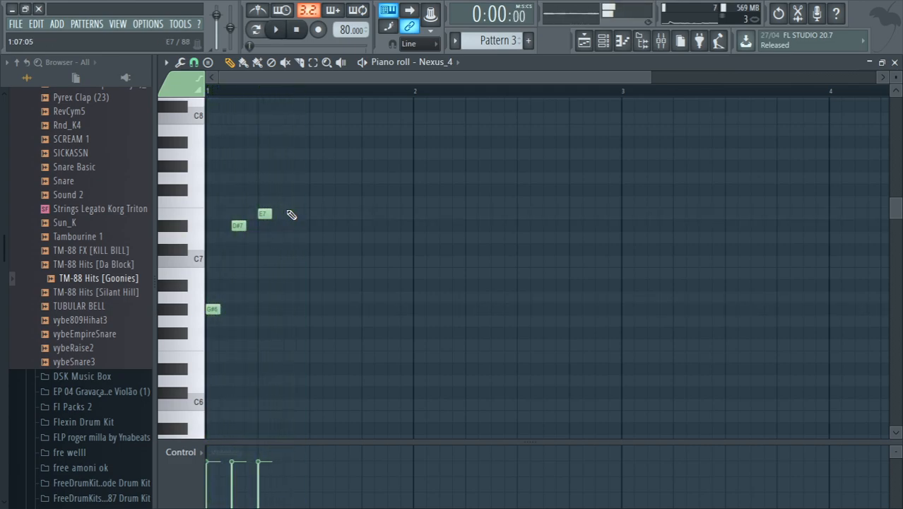
Try a descending ending in bar 1 with C#7 on step 9, B6 on step 11 and A#6 on step 13, playing it back
{"action": "left_click", "coordinate": [313, 251]}
{"action": "mouse_move", "coordinate": [313, 253]}
{"action": "left_mouse_down"}
{"action": "mouse_move", "coordinate": [312, 225]}
{"action": "mouse_move", "coordinate": [309, 270]}
{"action": "mouse_move", "coordinate": [310, 253]}
{"action": "left_mouse_up"}
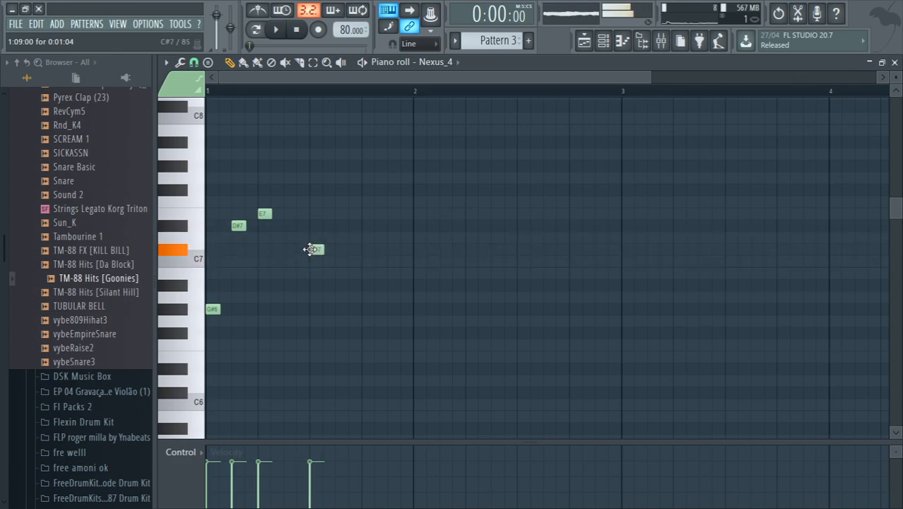
{"action": "left_click", "coordinate": [339, 274]}
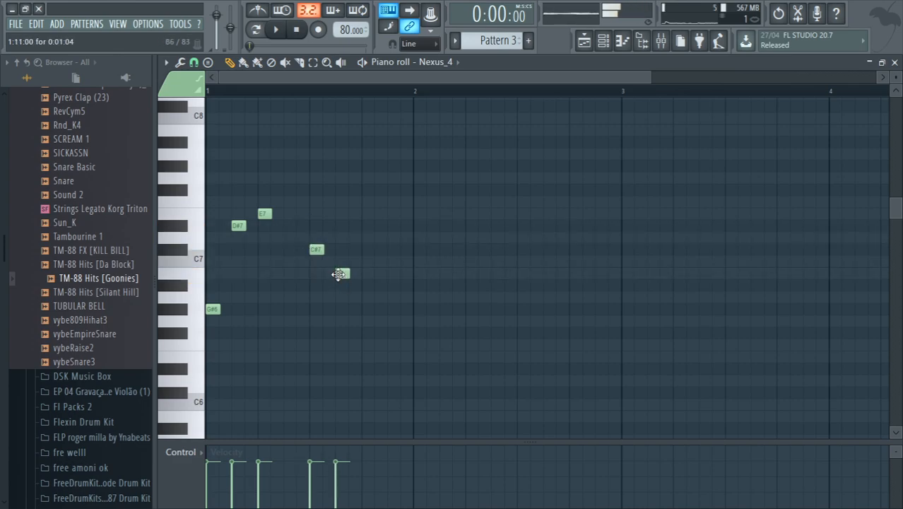
{"action": "left_click", "coordinate": [362, 283]}
{"action": "key", "text": "space"}
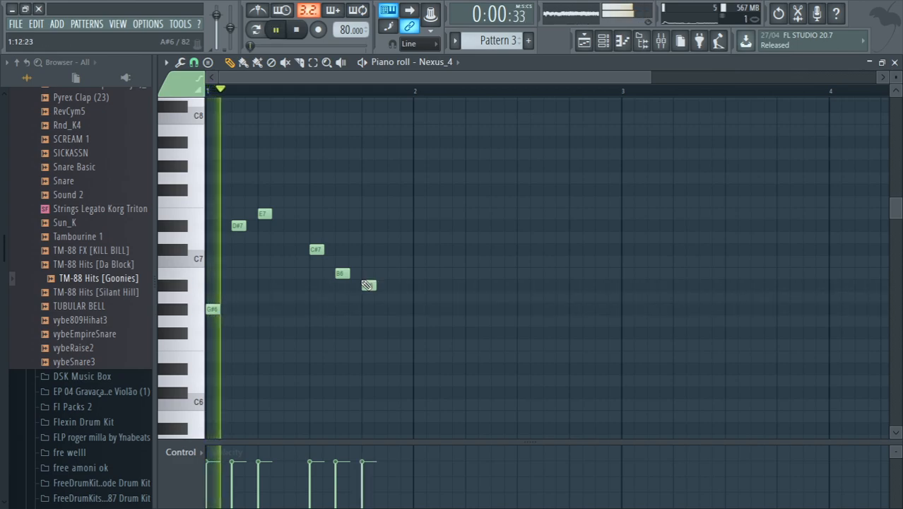
{"action": "key", "text": "space"}
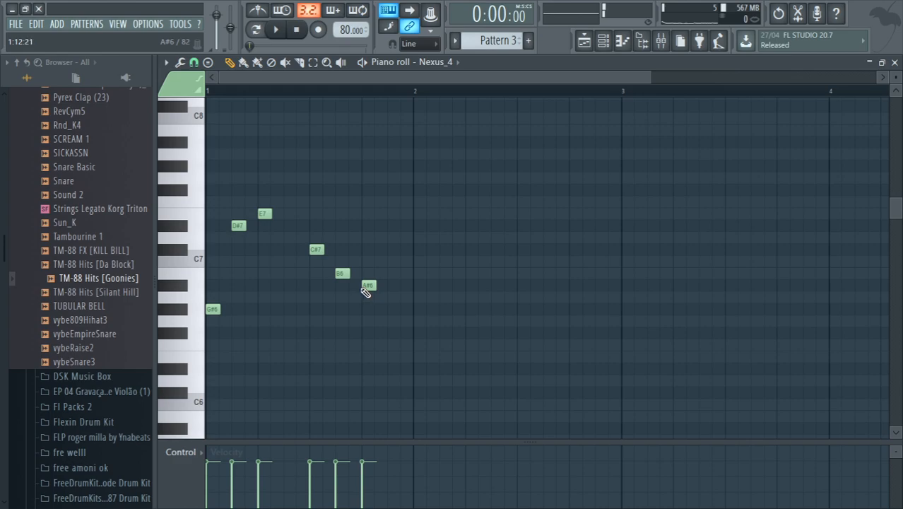
{"action": "left_click_drag", "start_coordinate": [363, 285], "coordinate": [351, 293]}
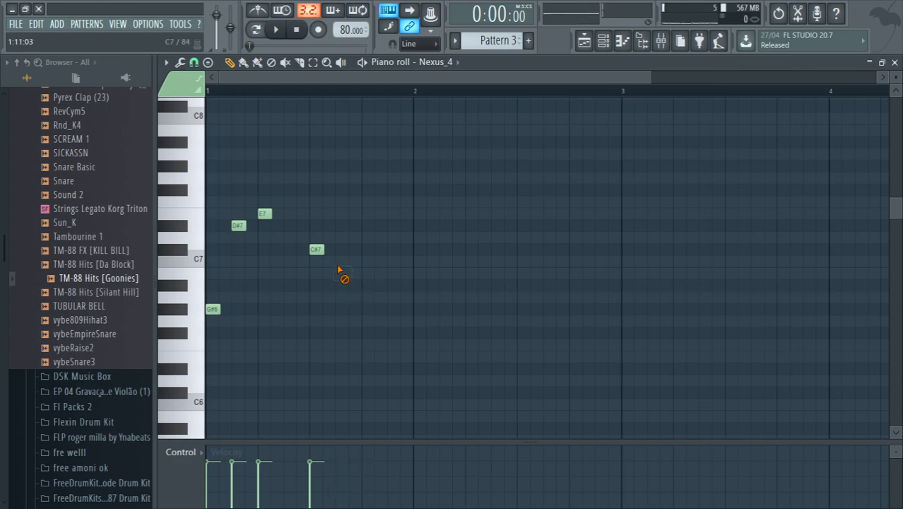
{"action": "key", "text": "space"}
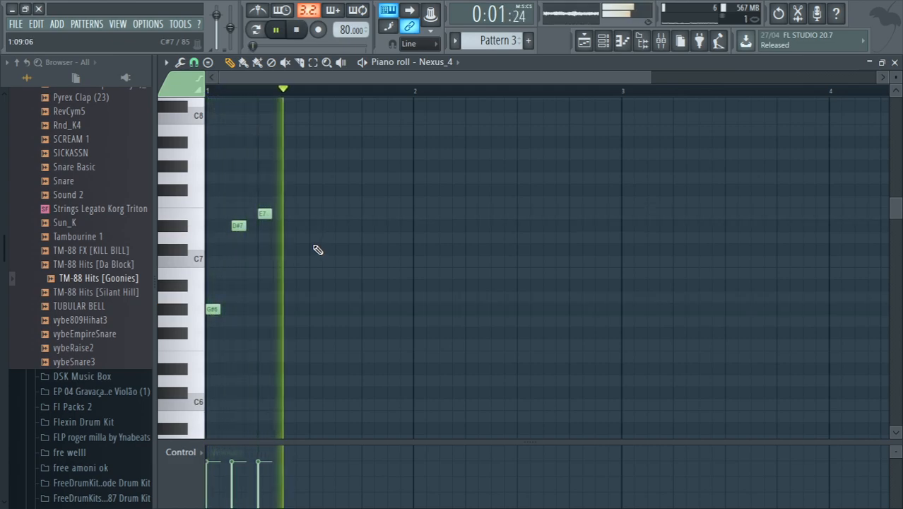
{"action": "key", "text": "space"}
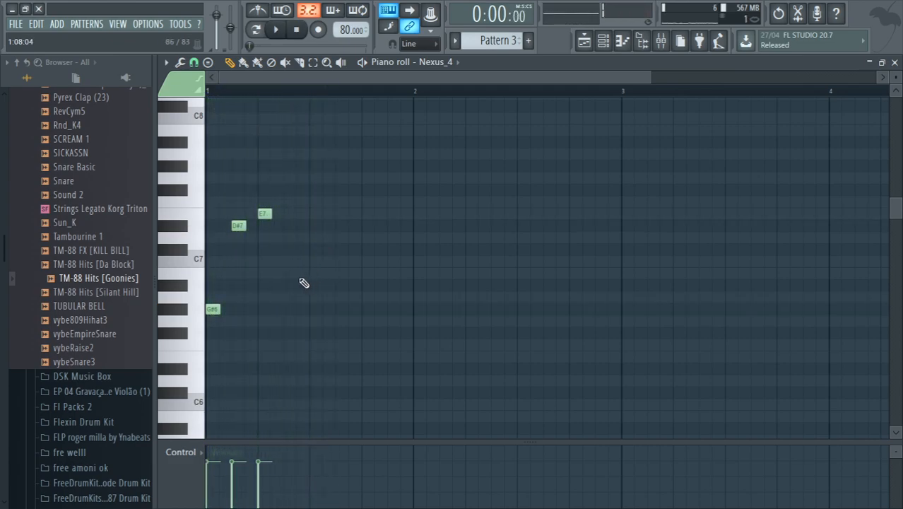
Add short notes G#6 on step 7, C#7 on step 9 and D#7 on step 11 of bar 1, and play the melody back
{"action": "key", "text": "space"}
{"action": "key", "text": "space"}
{"action": "left_click", "coordinate": [283, 308]}
{"action": "left_click", "coordinate": [314, 261]}
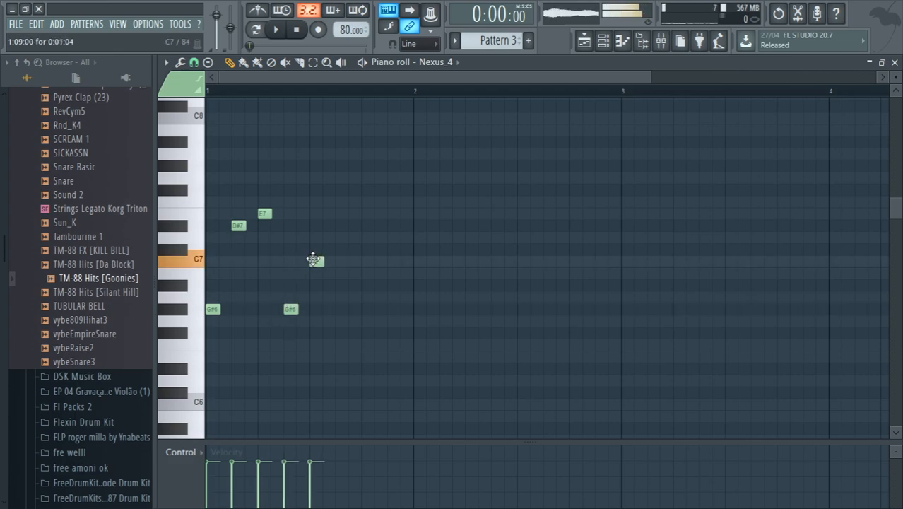
{"action": "left_click_drag", "start_coordinate": [313, 248], "coordinate": [313, 241]}
{"action": "key", "text": "space"}
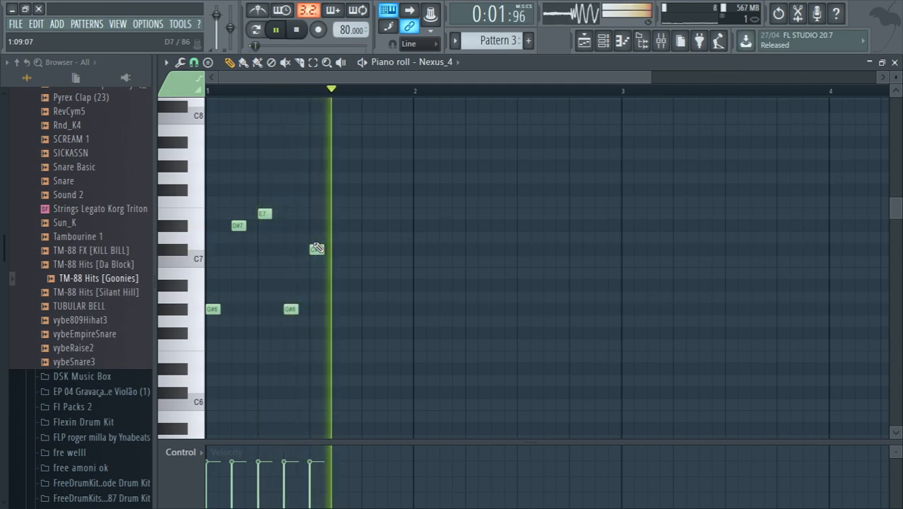
{"action": "key", "text": "space"}
{"action": "left_click", "coordinate": [338, 226]}
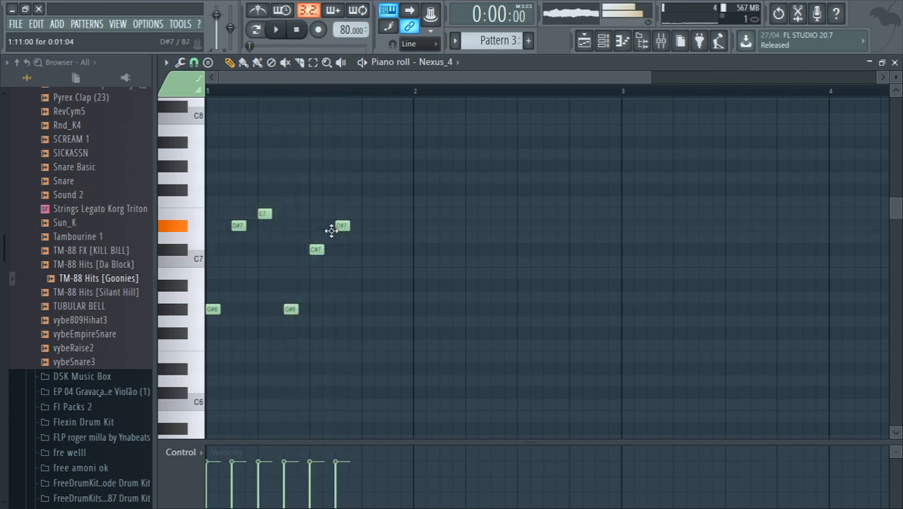
{"action": "key", "text": "space"}
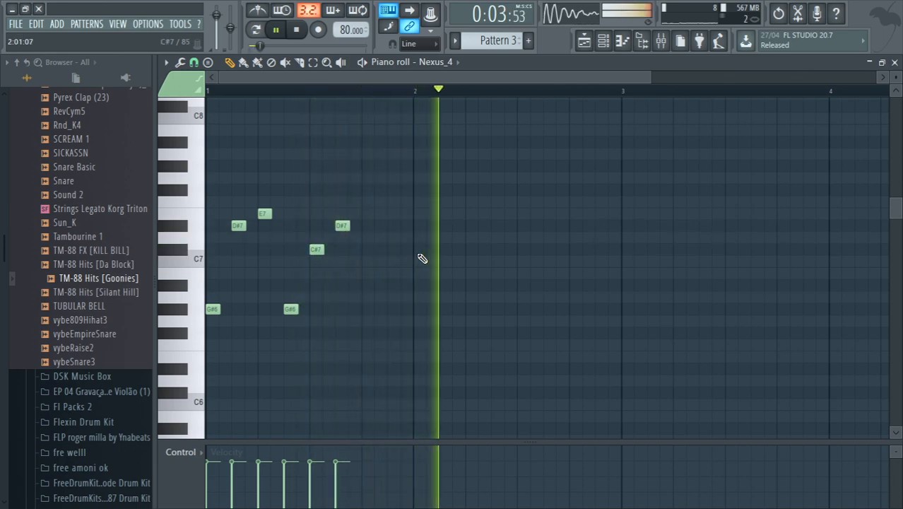
{"action": "key", "text": "space"}
Duplicate the six-note melody from bar 1 into bar 2 and play both bars back
{"action": "left_click_drag", "start_coordinate": [381, 78], "coordinate": [467, 78]}
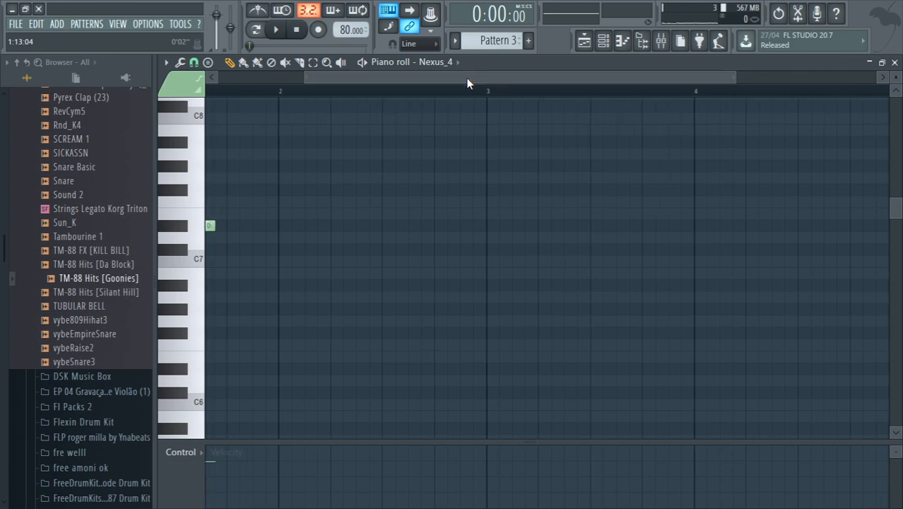
{"action": "key", "text": "ctrl+z"}
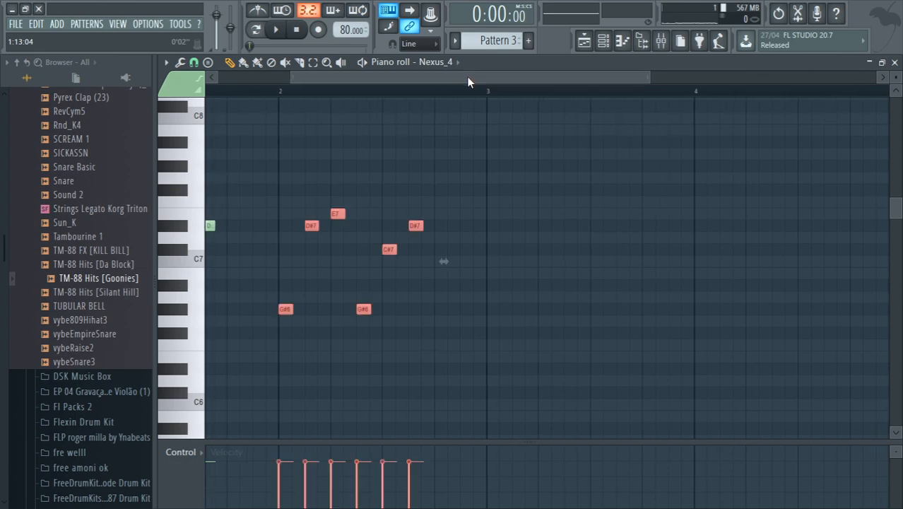
{"action": "left_click_drag", "start_coordinate": [466, 76], "coordinate": [381, 78]}
{"action": "key", "text": "space"}
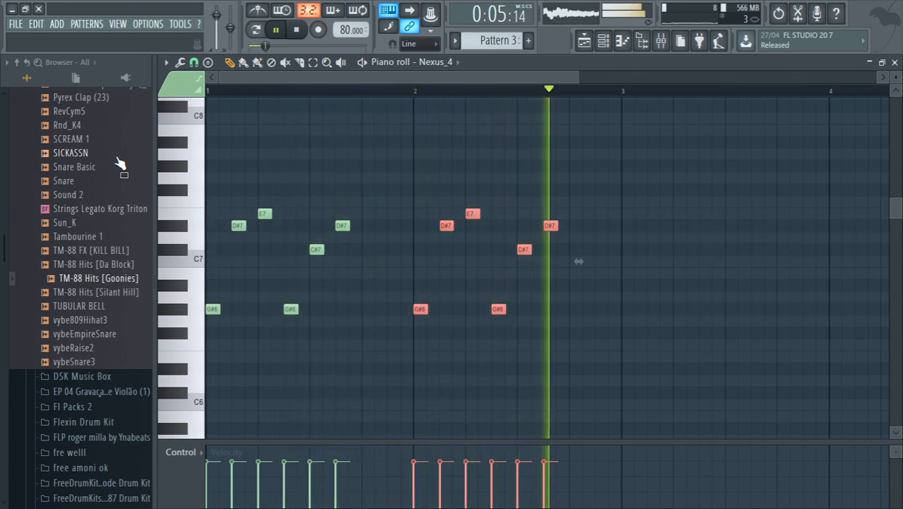
{"action": "key", "text": "space"}
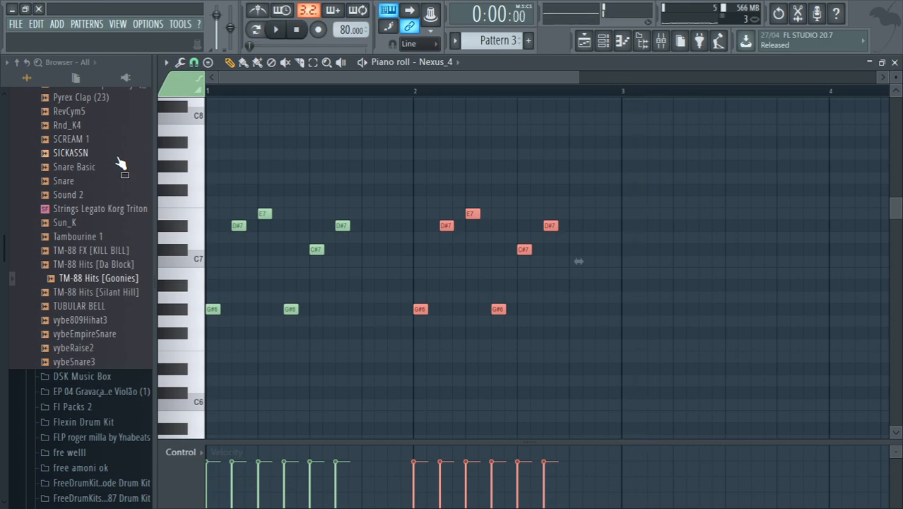
Duplicate the six-note melody into bars 3 and 4 and play the four-bar melody back
{"action": "left_click_drag", "start_coordinate": [309, 79], "coordinate": [390, 106]}
{"action": "key", "text": "ctrl+a"}
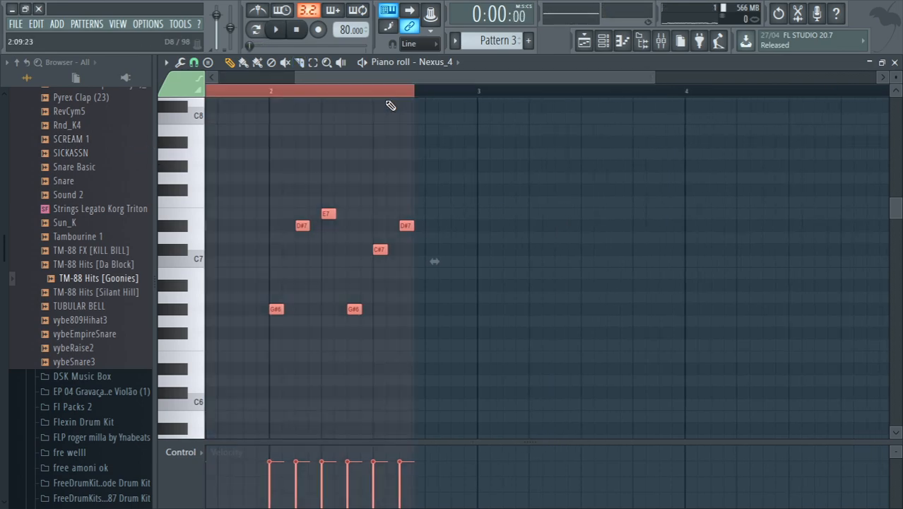
{"action": "key", "text": "ctrl+b"}
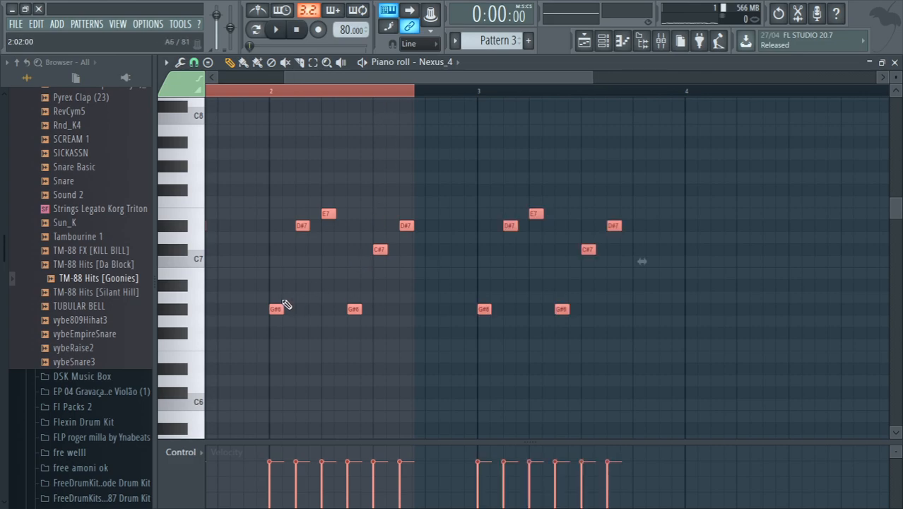
{"action": "left_click_drag", "start_coordinate": [275, 308], "coordinate": [491, 309]}
{"action": "key", "text": "space"}
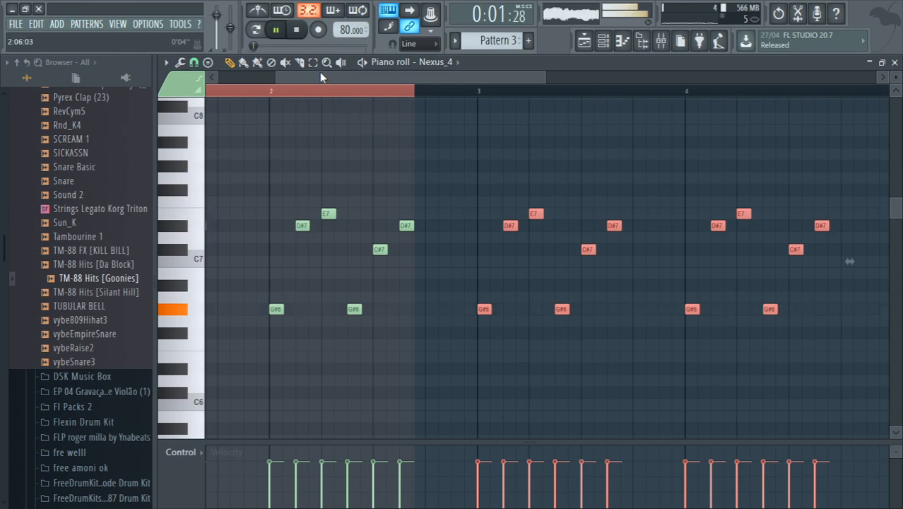
{"action": "left_click_drag", "start_coordinate": [319, 74], "coordinate": [233, 97]}
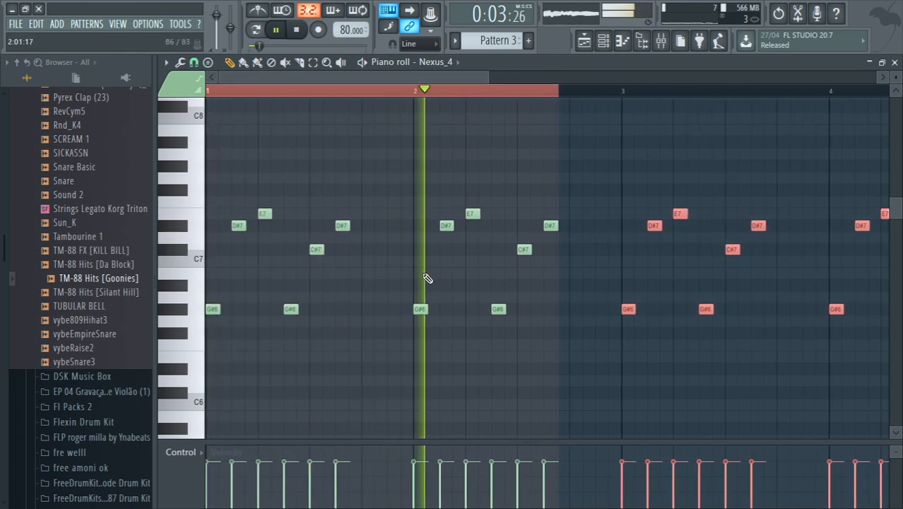
{"action": "key", "text": "space"}
Add a short B6 note on step 15 of bar 2 and play the melody back
{"action": "left_click_drag", "start_coordinate": [574, 285], "coordinate": [570, 272]}
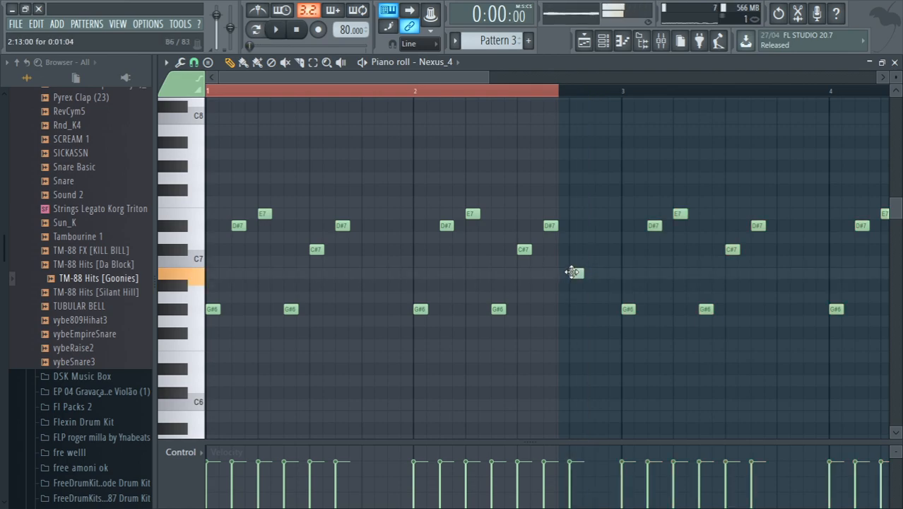
{"action": "key", "text": "space"}
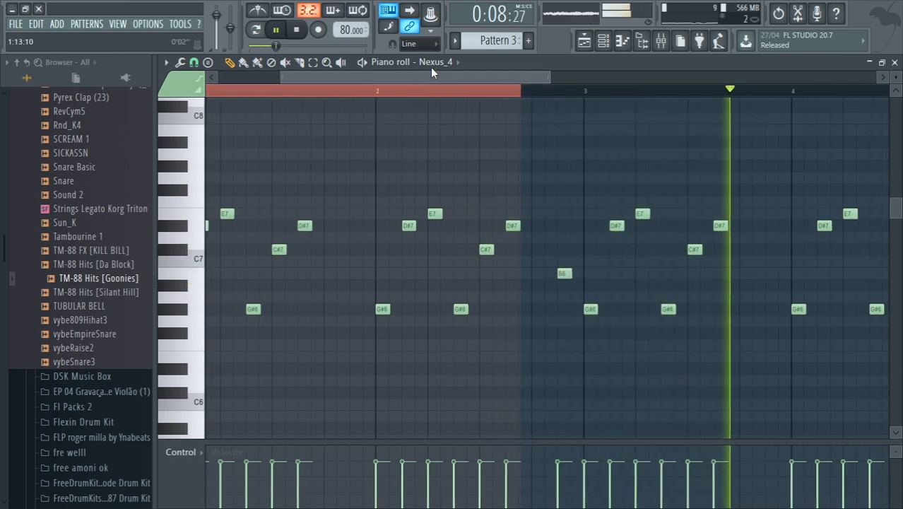
{"action": "key", "text": "space"}
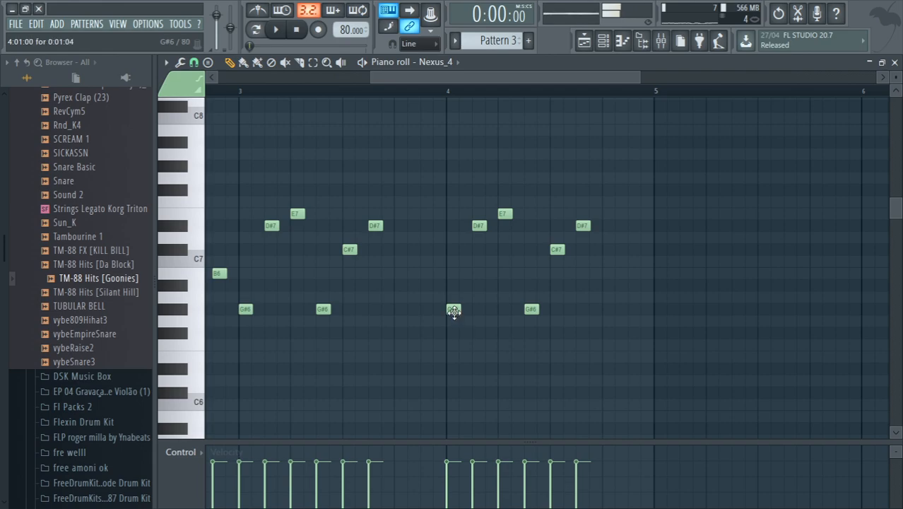
Rework bar 4 to open on B6, with C#7, D#7, E7, D#7 and C#7 on steps 7 to 15, and play it back
{"action": "left_click_drag", "start_coordinate": [453, 309], "coordinate": [456, 271]}
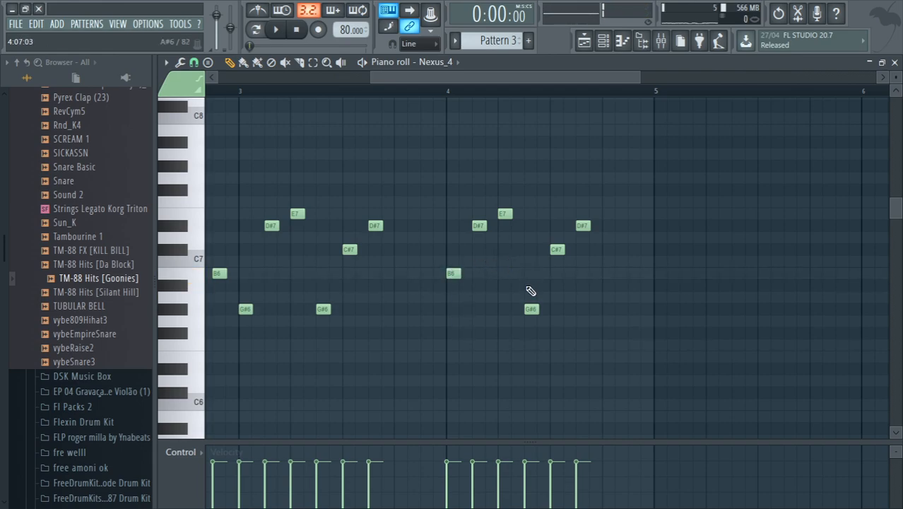
{"action": "left_click_drag", "start_coordinate": [526, 315], "coordinate": [606, 232]}
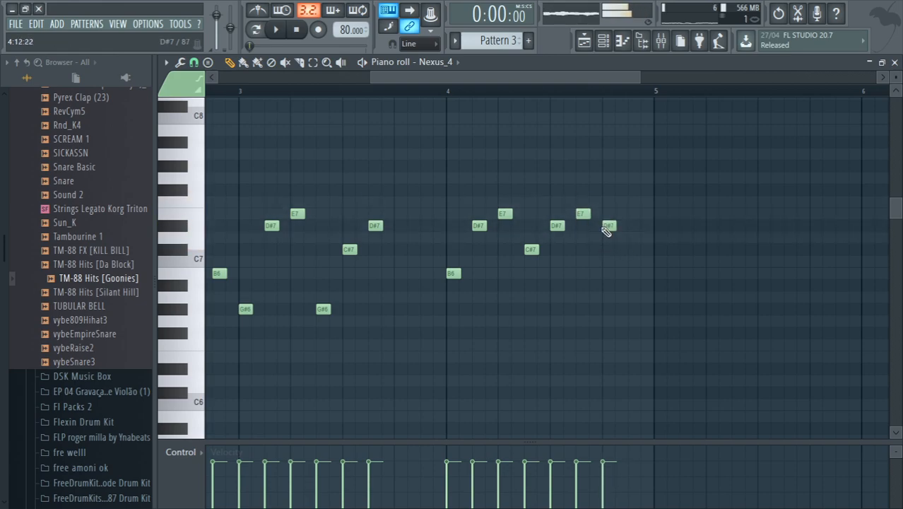
{"action": "left_click", "coordinate": [636, 253]}
{"action": "key", "text": "space"}
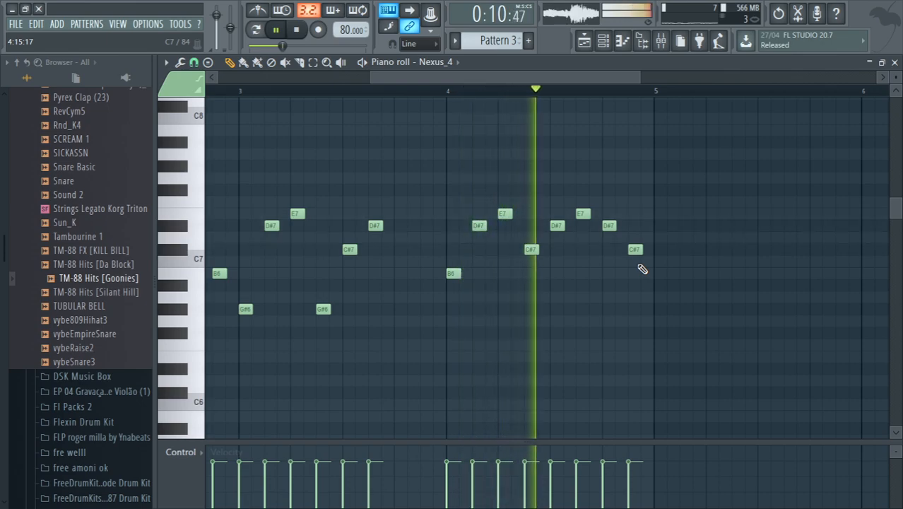
{"action": "key", "text": "space"}
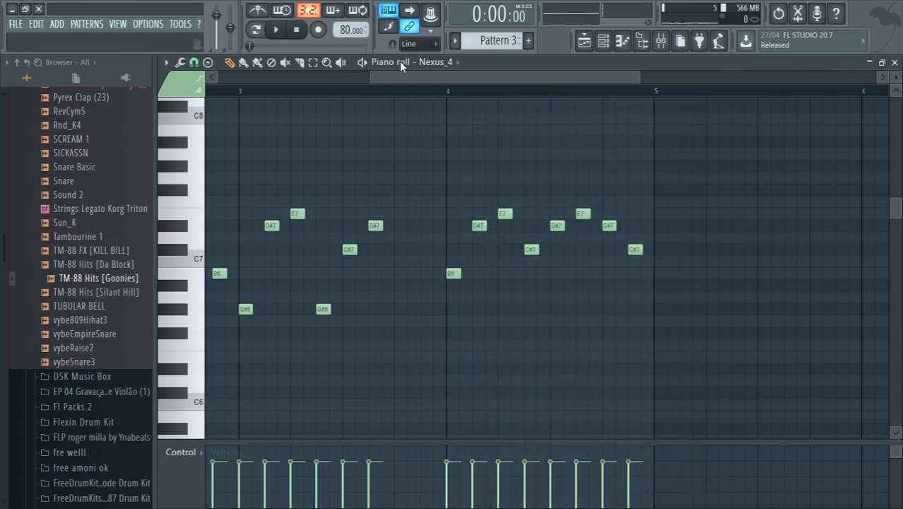
Try G#6 as the opening note of bar 4, playing the passage back
{"action": "left_click", "coordinate": [424, 92]}
{"action": "key", "text": "space"}
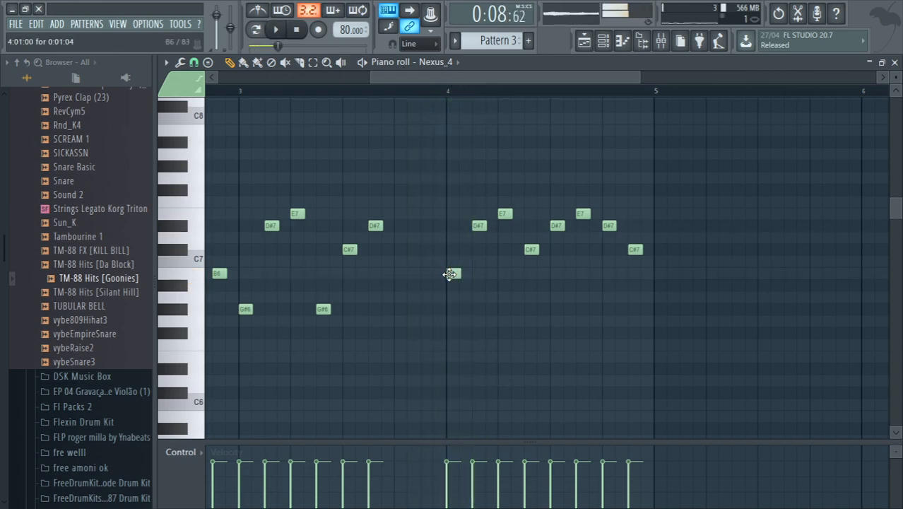
{"action": "left_click_drag", "start_coordinate": [449, 271], "coordinate": [453, 314]}
{"action": "key", "text": "space"}
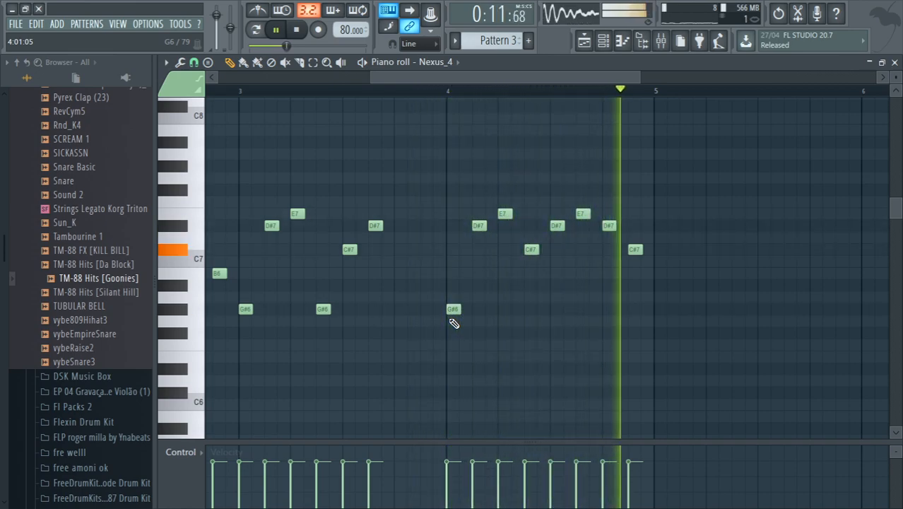
{"action": "key", "text": "space"}
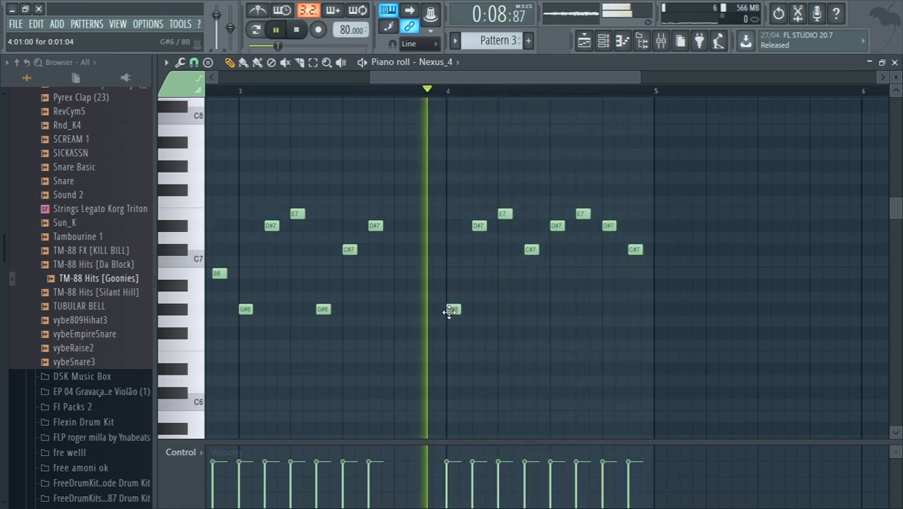
{"action": "left_click", "coordinate": [229, 92]}
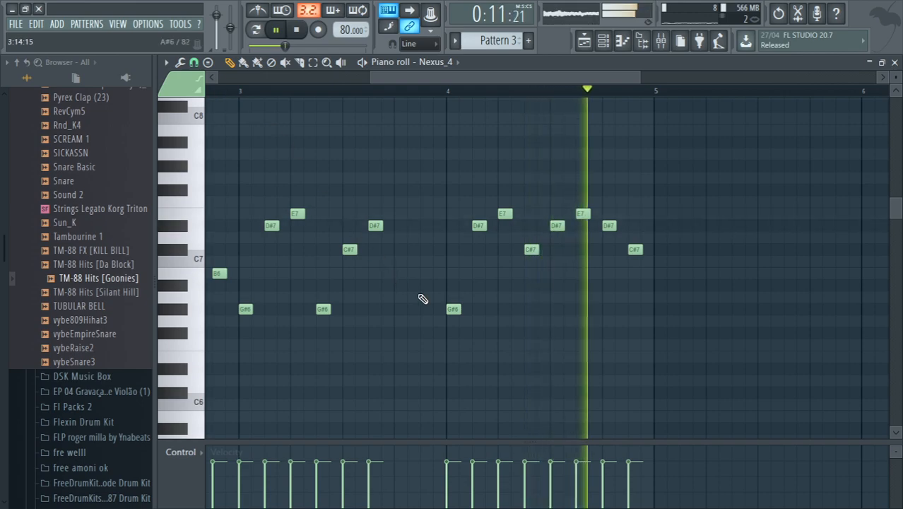
Try C7 as the opening note of bar 4 during playback and return it to B6
{"action": "left_click_drag", "start_coordinate": [447, 311], "coordinate": [452, 255]}
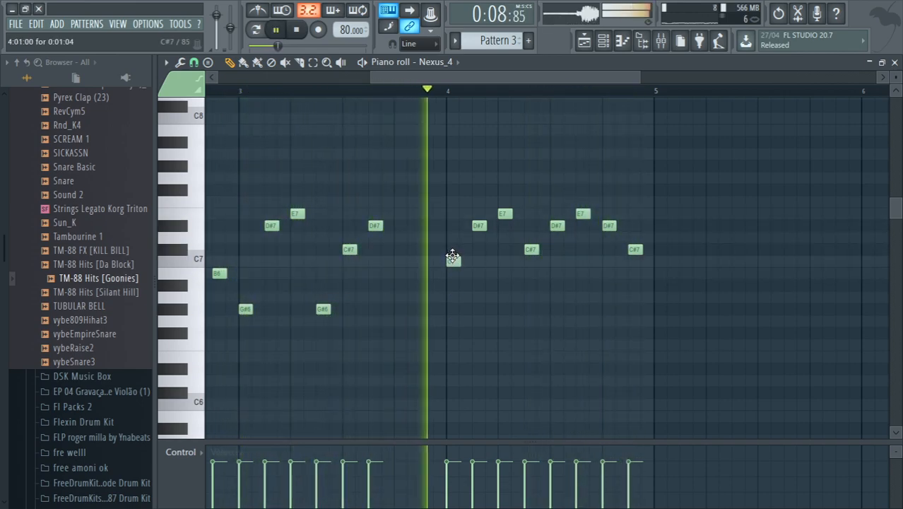
{"action": "key", "text": "space"}
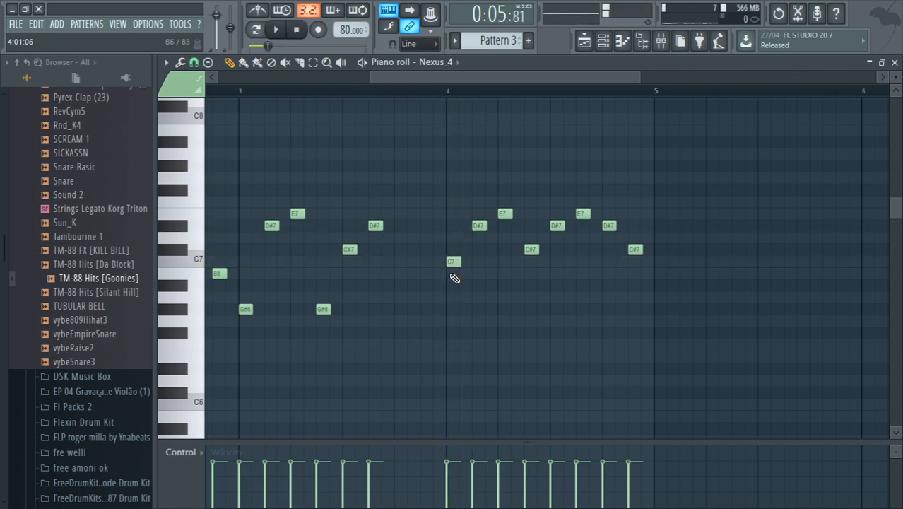
{"action": "mouse_move", "coordinate": [450, 260]}
{"action": "left_mouse_down"}
{"action": "mouse_move", "coordinate": [450, 285]}
{"action": "mouse_move", "coordinate": [448, 268]}
{"action": "left_mouse_up"}
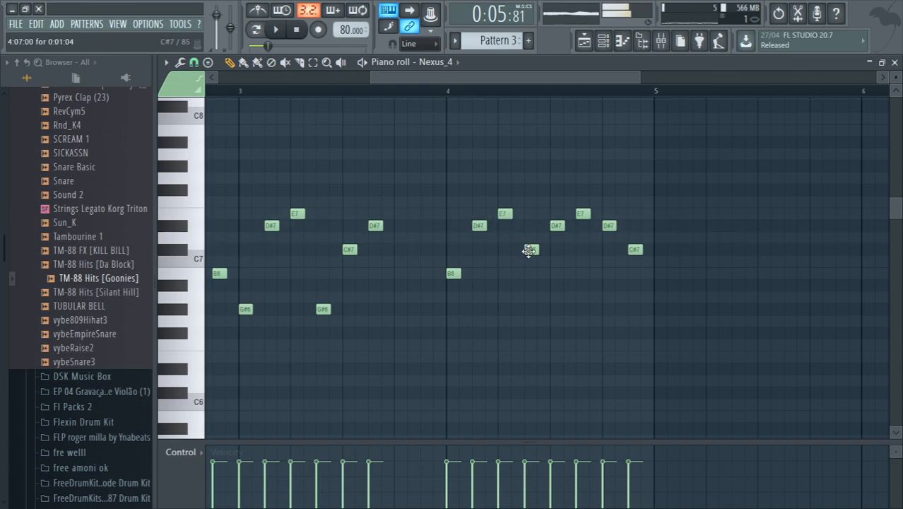
Lower the ending of bar 4 to B6, C#7, B6 and A#6 on steps 9, 11, 13 and 15, and play it back
{"action": "left_click", "coordinate": [556, 286]}
{"action": "left_click_drag", "start_coordinate": [550, 279], "coordinate": [553, 277]}
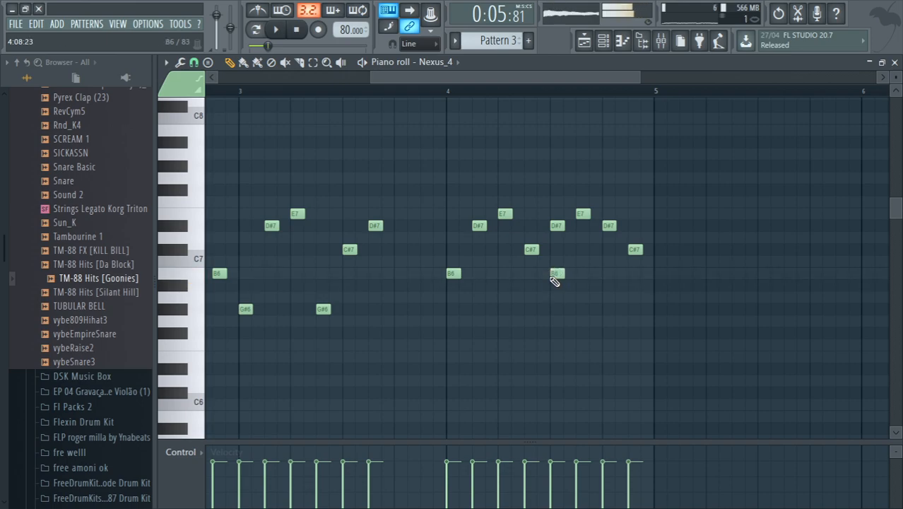
{"action": "left_click", "coordinate": [600, 274]}
{"action": "left_click_drag", "start_coordinate": [626, 305], "coordinate": [630, 285]}
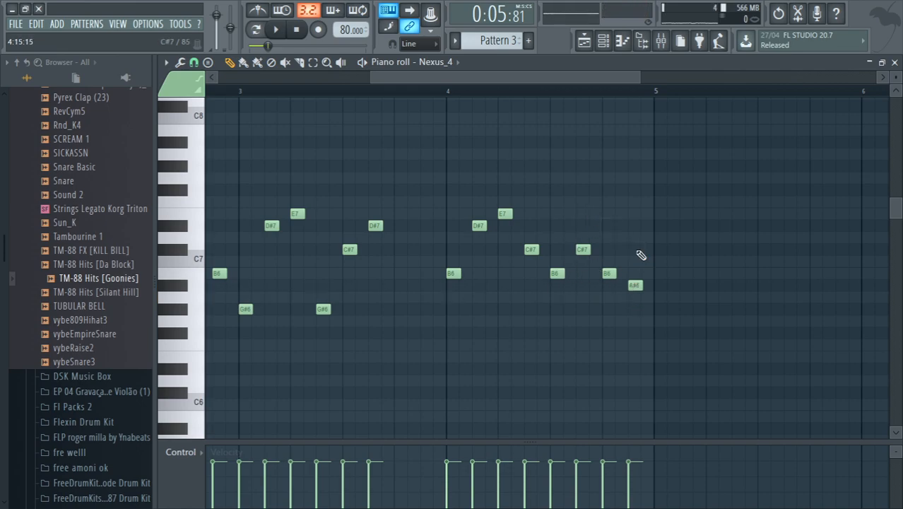
{"action": "key", "text": "space"}
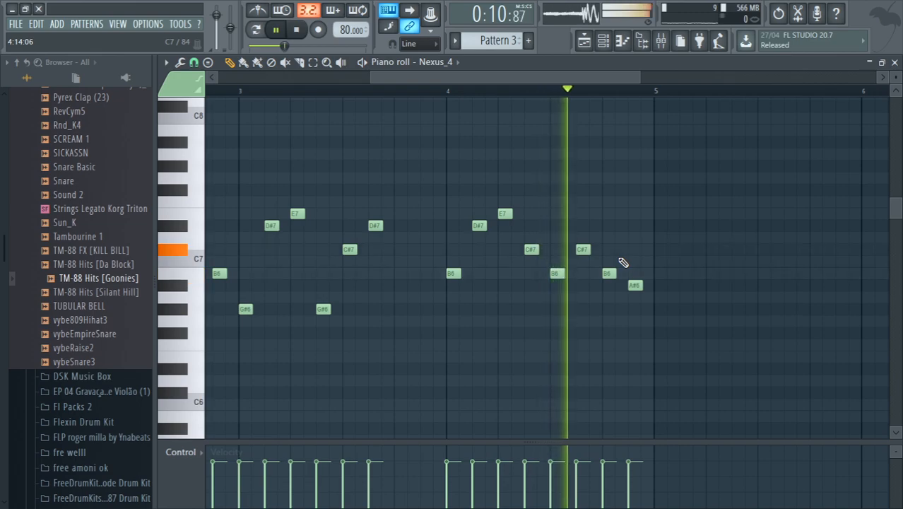
{"action": "left_click", "coordinate": [434, 91]}
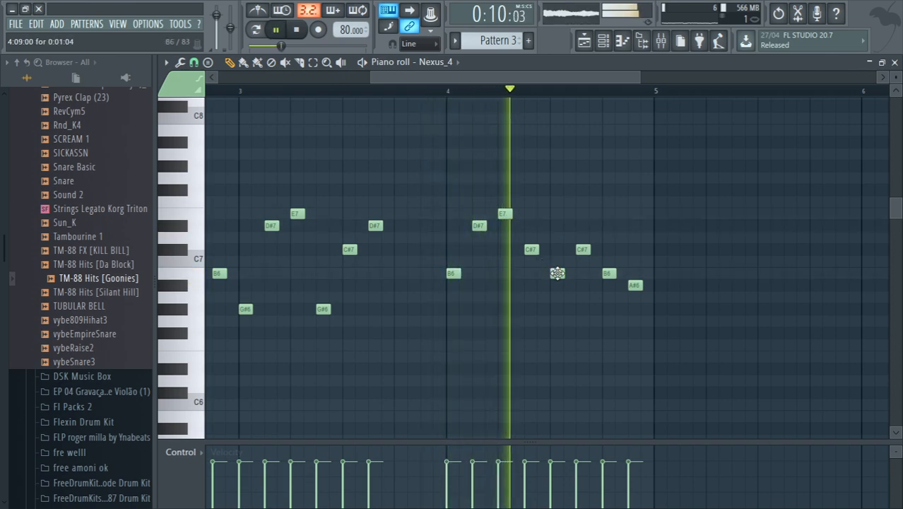
Raise the B6 note on step 9 of bar 4 to D#7 and play the passage back
{"action": "key", "text": "space"}
{"action": "left_click_drag", "start_coordinate": [551, 275], "coordinate": [542, 224]}
{"action": "key", "text": "space"}
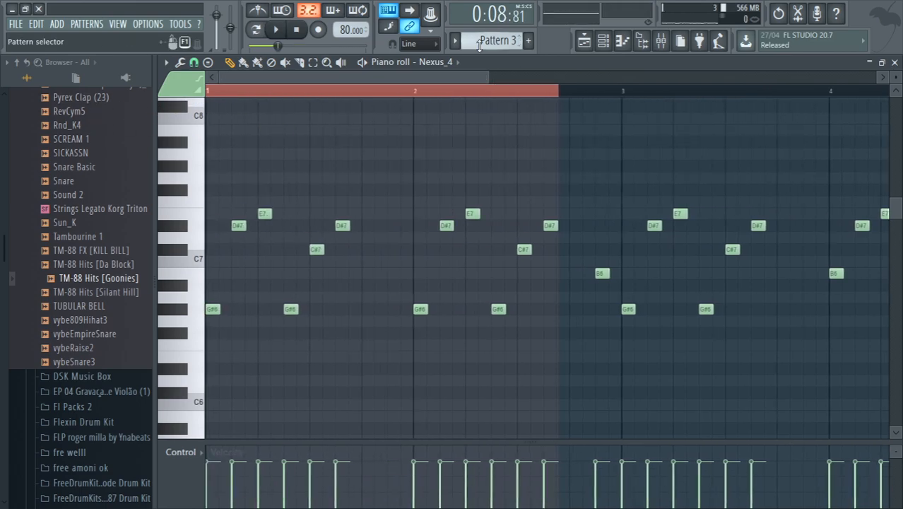
Place Pattern 3 on Track 7 of the playlist at bars 1, 5 and 9 and play the arrangement from the start
{"action": "left_click", "coordinate": [583, 40]}
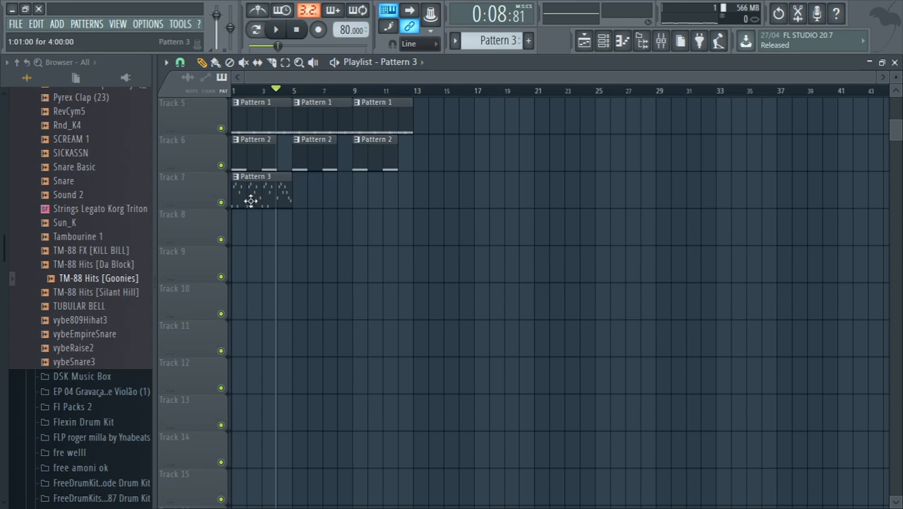
{"action": "left_click", "coordinate": [358, 204]}
{"action": "key", "text": "space"}
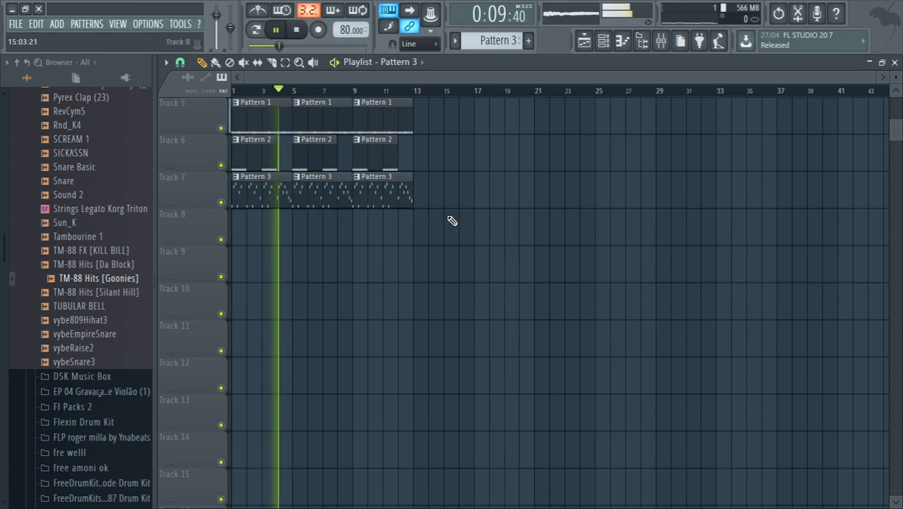
{"action": "left_click", "coordinate": [235, 92]}
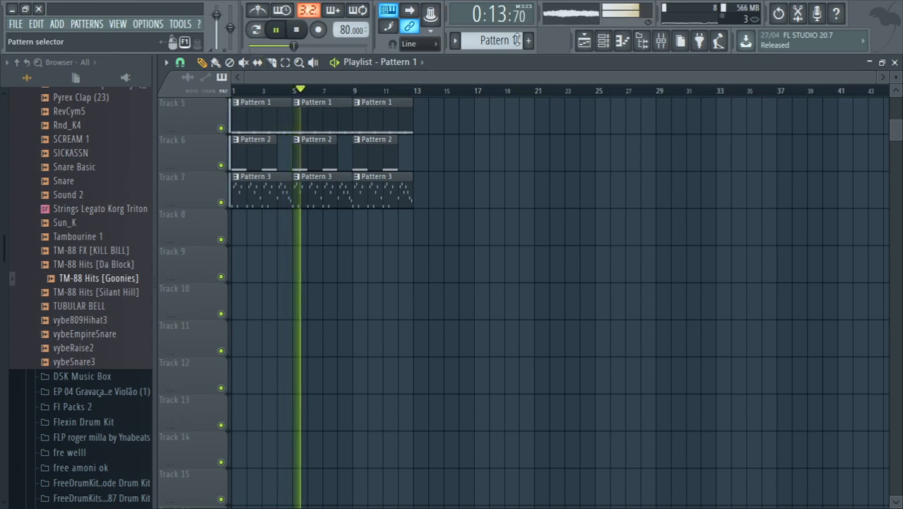
Lower the Nexus_4 channel's volume while the arrangement plays, and stop playback after listening to the balance
{"action": "left_click", "coordinate": [611, 40]}
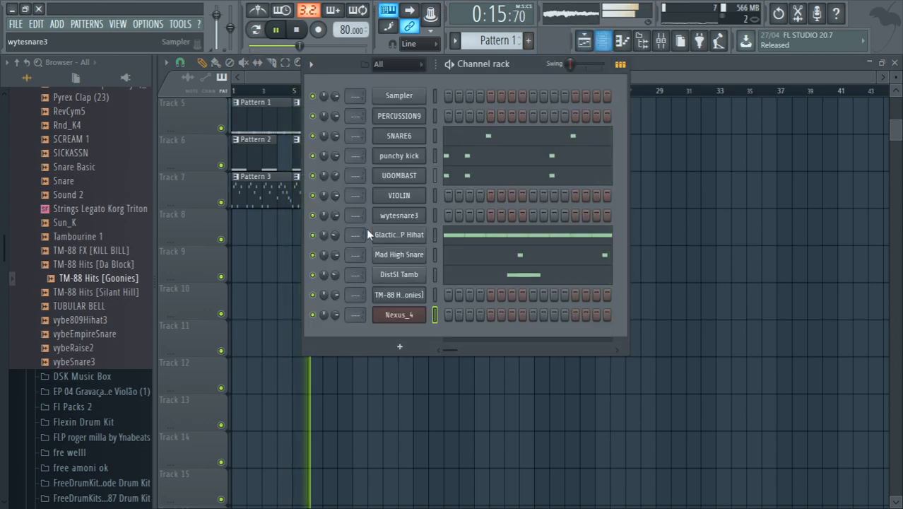
{"action": "left_click_drag", "start_coordinate": [340, 312], "coordinate": [341, 339]}
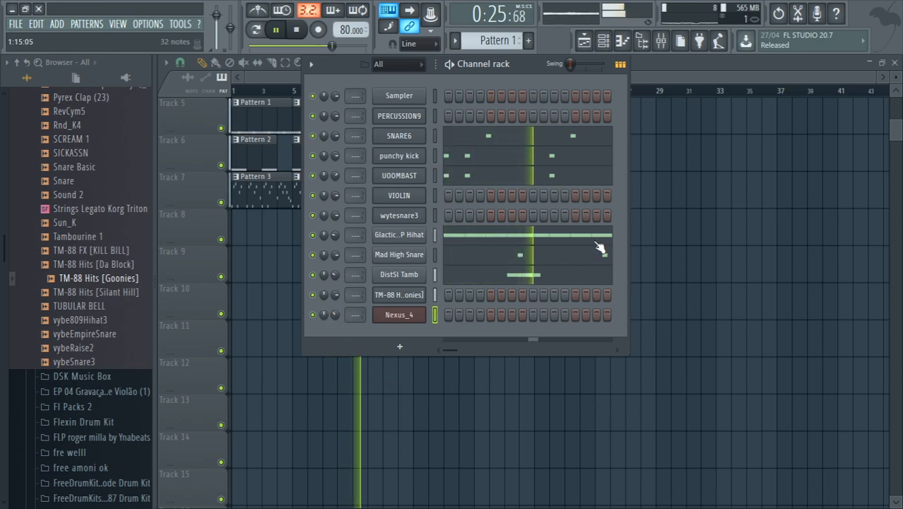
{"action": "key", "text": "F6"}
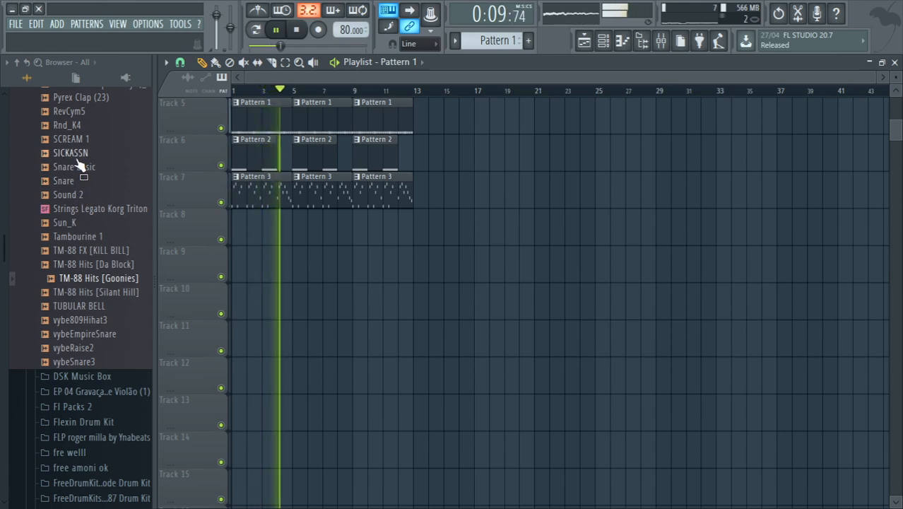
{"action": "key", "text": "space"}
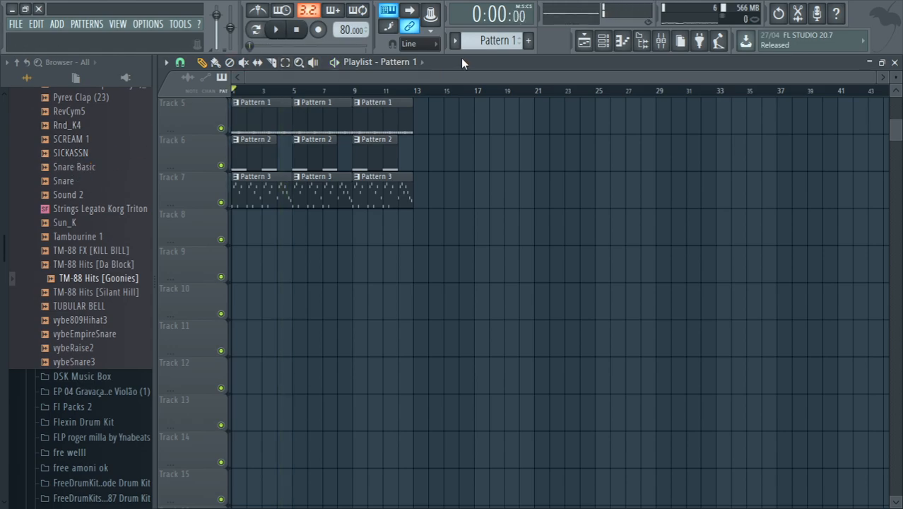
Add a Virgin Choir instrument channel and close its plugin window
{"action": "left_click", "coordinate": [604, 41]}
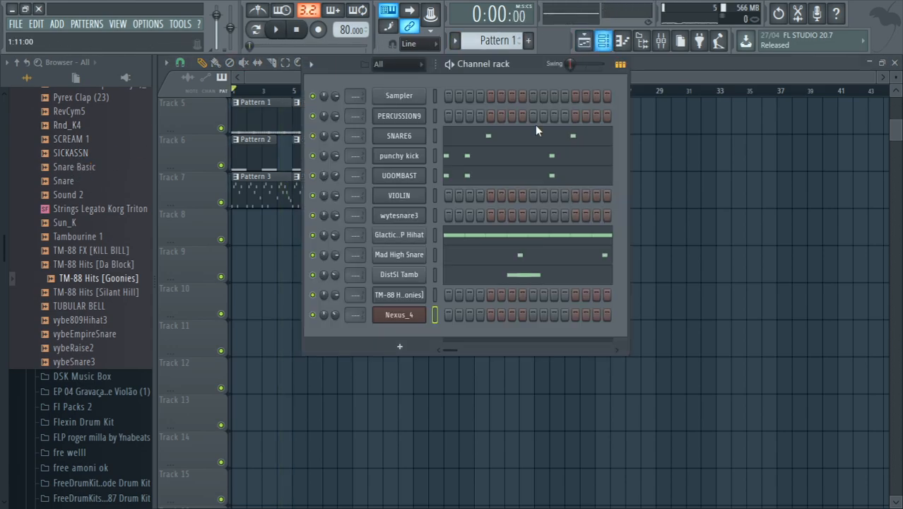
{"action": "left_click", "coordinate": [398, 347]}
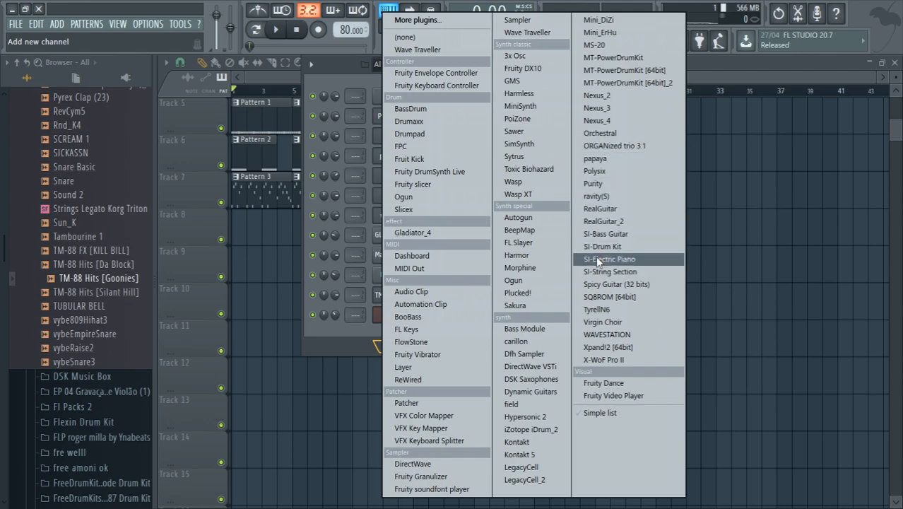
{"action": "left_click", "coordinate": [604, 322]}
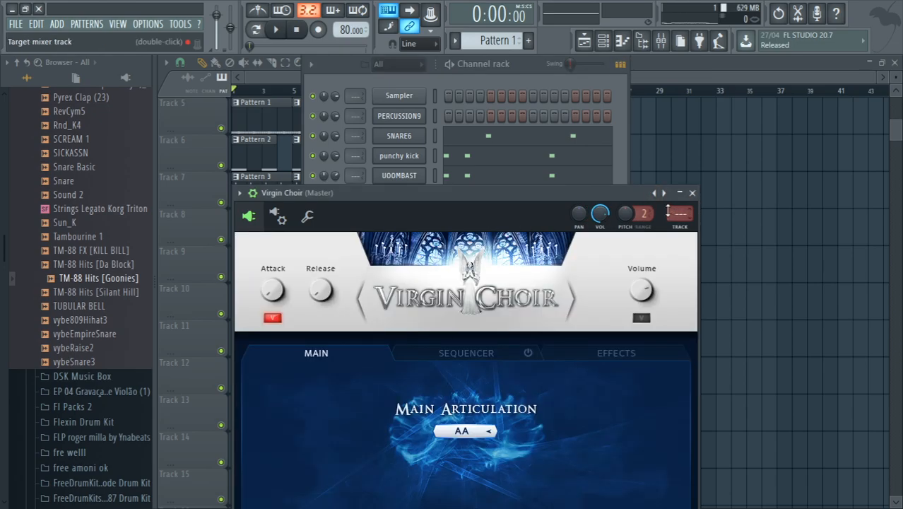
{"action": "left_click_drag", "start_coordinate": [546, 198], "coordinate": [554, 108]}
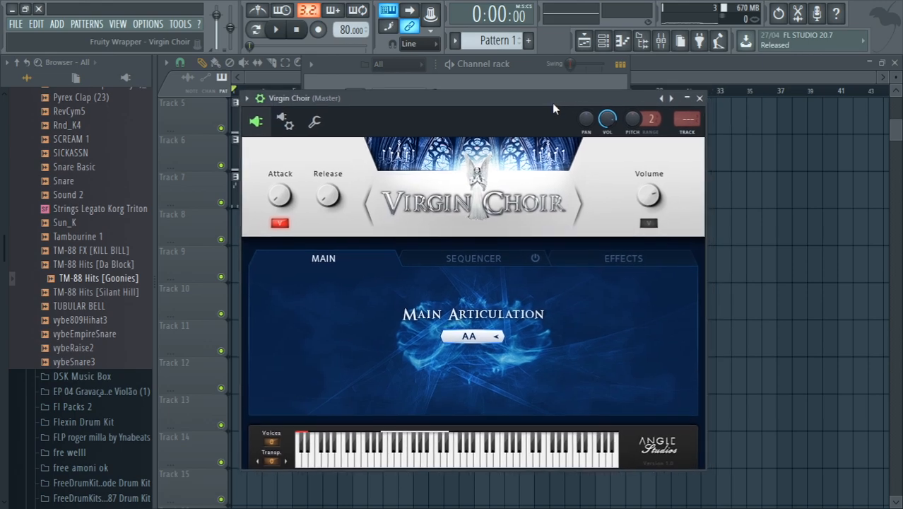
{"action": "left_click", "coordinate": [644, 79]}
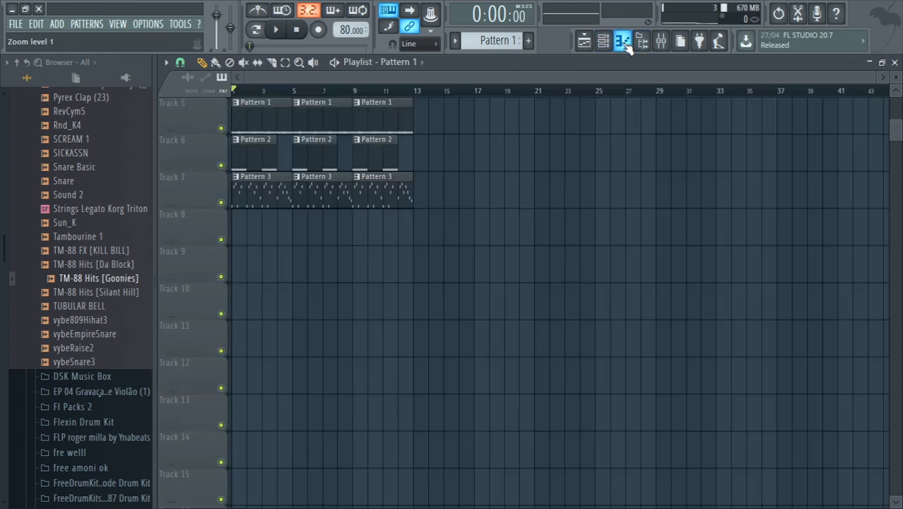
In the Virgin Choir piano roll, place a chord of B4, D#5, G#5, B5 and D#6 on beat 4 of bar 1
{"action": "left_click", "coordinate": [623, 42]}
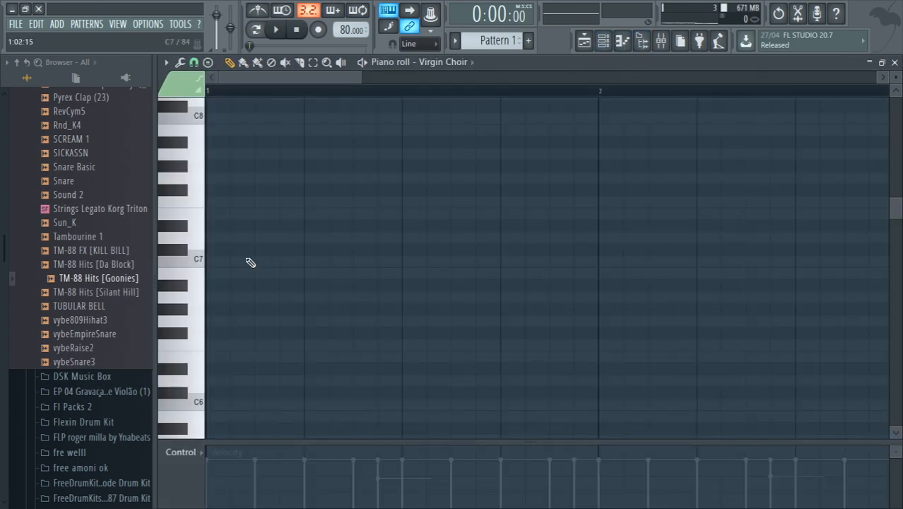
{"action": "left_click_drag", "start_coordinate": [239, 257], "coordinate": [299, 225]}
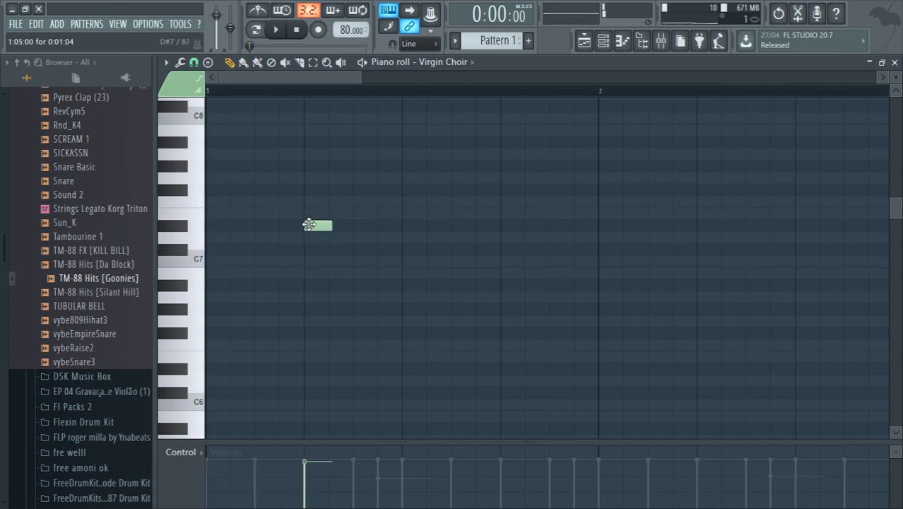
{"action": "key", "text": "space"}
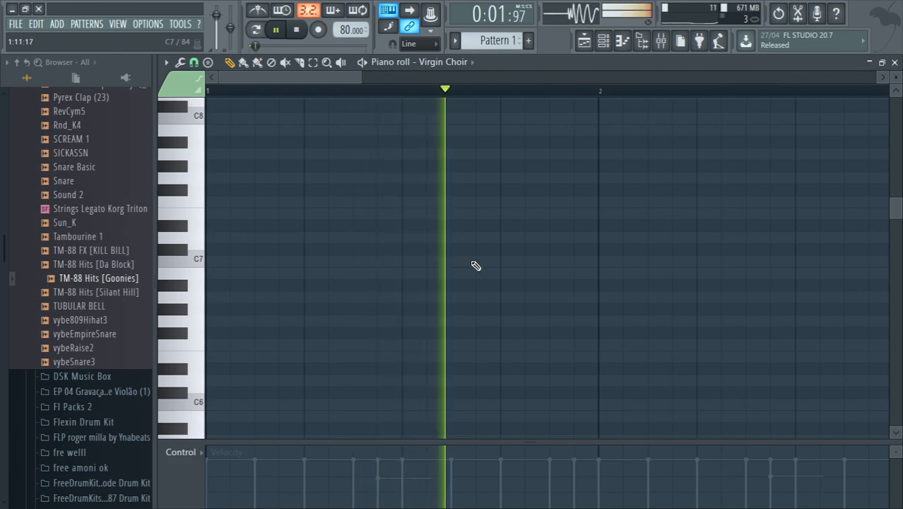
{"action": "key", "text": "space"}
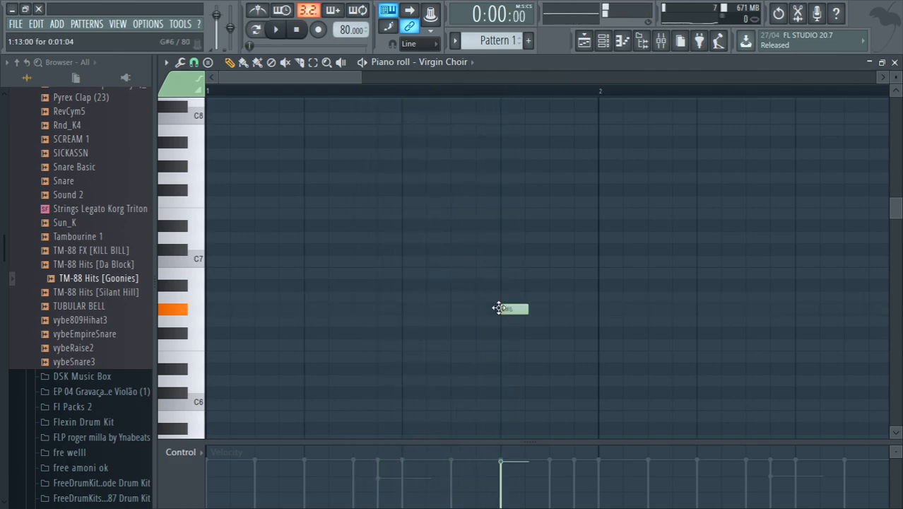
{"action": "left_click_drag", "start_coordinate": [497, 271], "coordinate": [488, 303]}
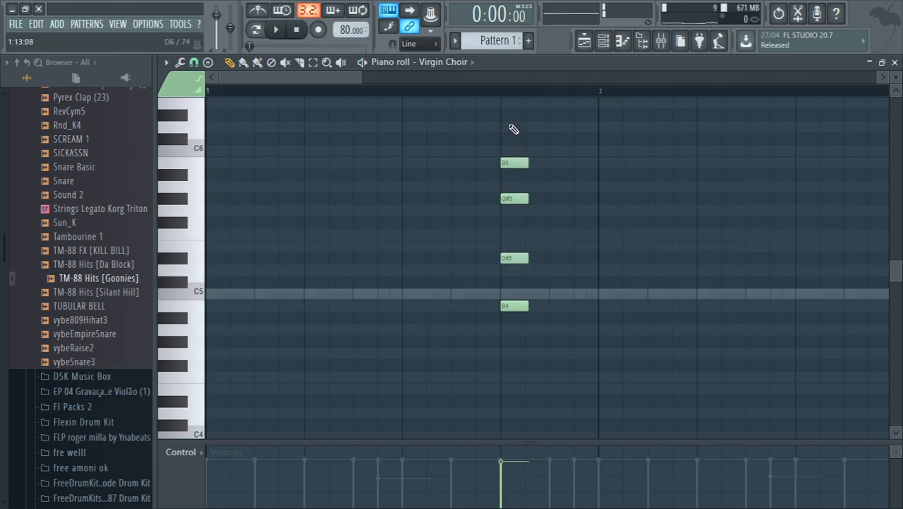
{"action": "key", "text": "space"}
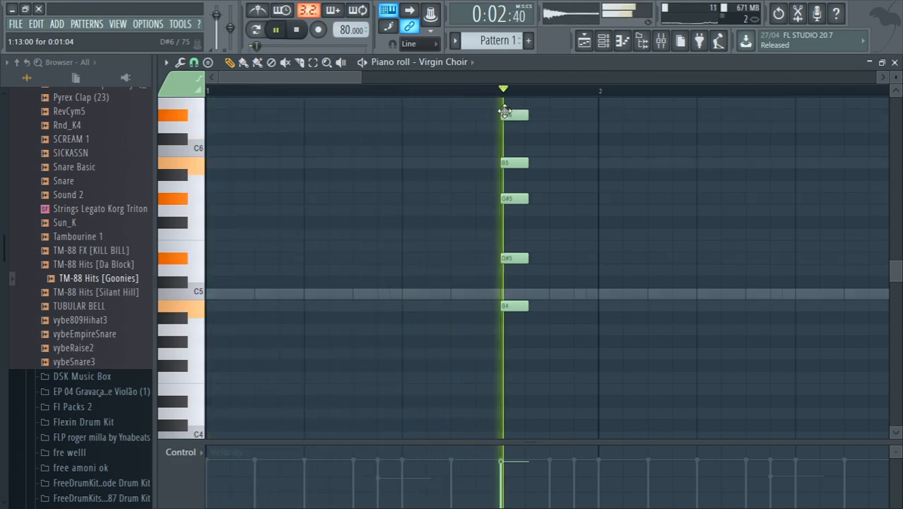
Paste a copy of the chord on beat 4 of bar 3 and lengthen all notes of both chords to about one beat
{"action": "left_click_drag", "start_coordinate": [316, 77], "coordinate": [440, 110]}
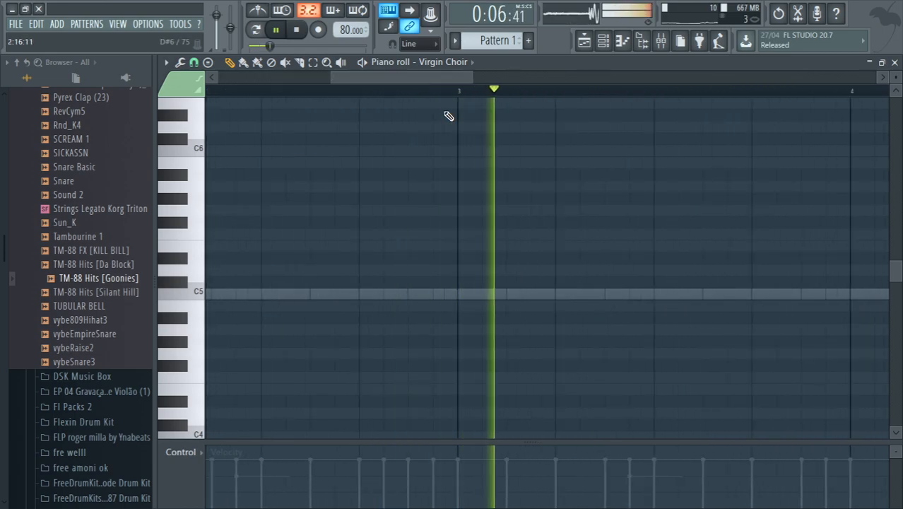
{"action": "key", "text": "ctrl+v"}
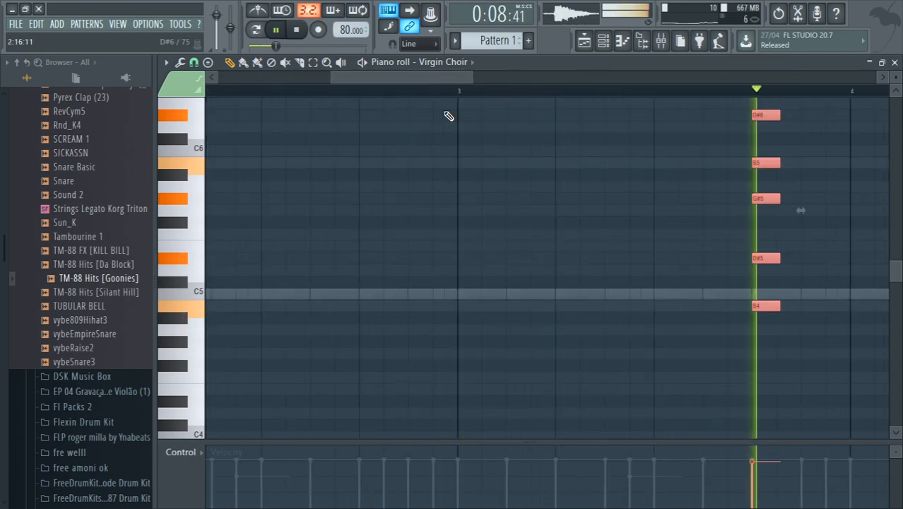
{"action": "left_click_drag", "start_coordinate": [364, 80], "coordinate": [288, 170]}
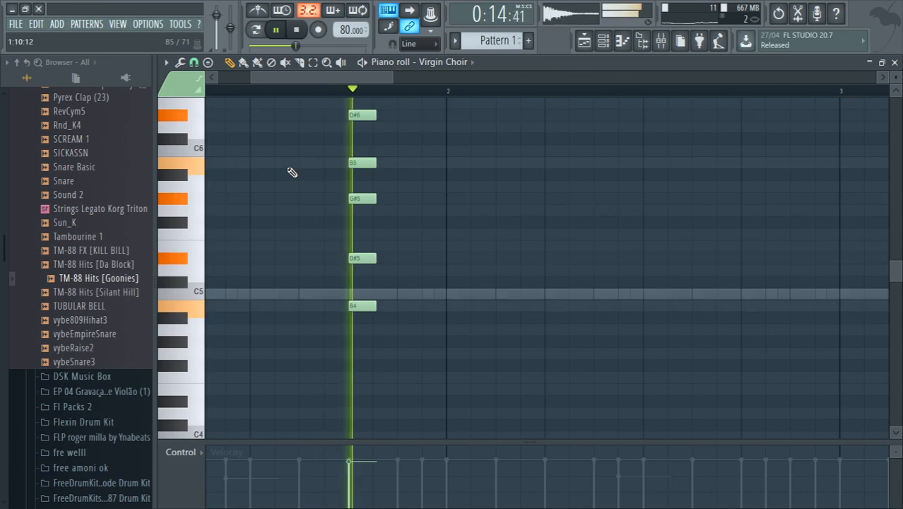
{"action": "key", "text": "ctrl+a"}
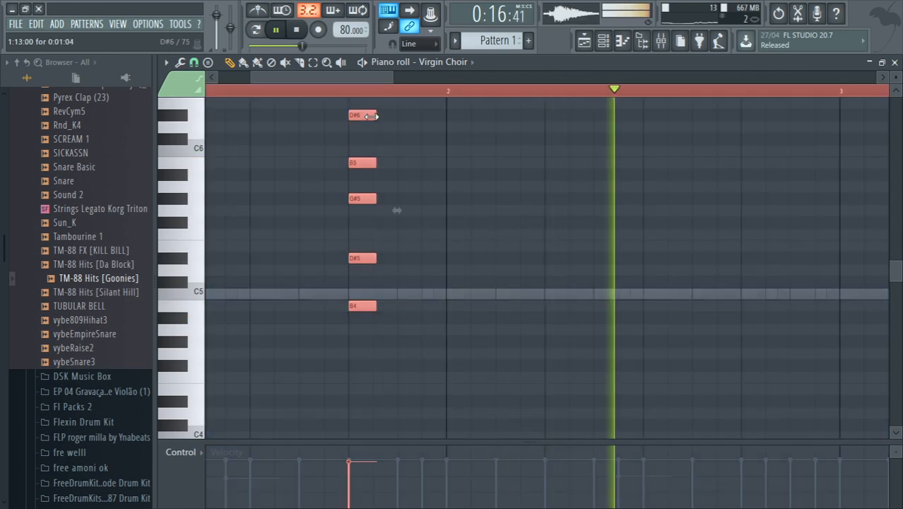
{"action": "left_click_drag", "start_coordinate": [376, 115], "coordinate": [451, 142]}
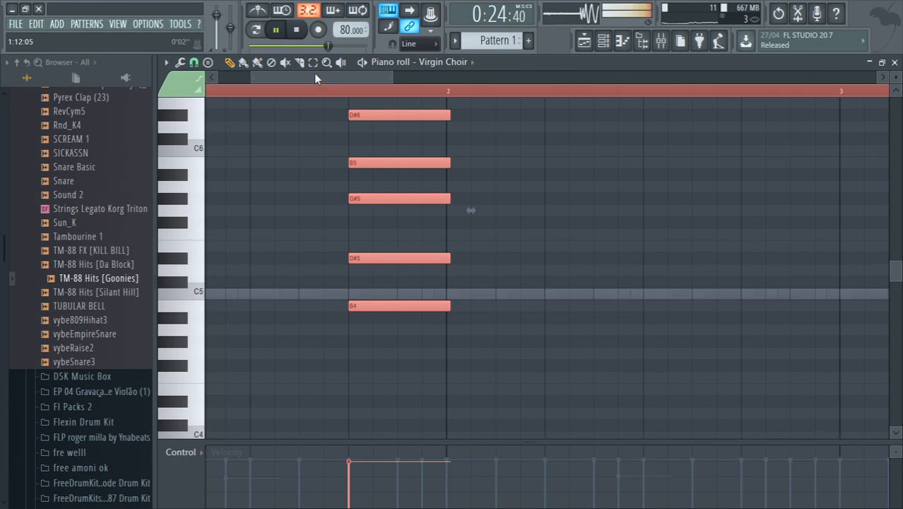
Add a one-beat chord of E5, G#5 and C#6 on beat 4 of bar 2 and play it back
{"action": "left_click_drag", "start_coordinate": [330, 81], "coordinate": [299, 81]}
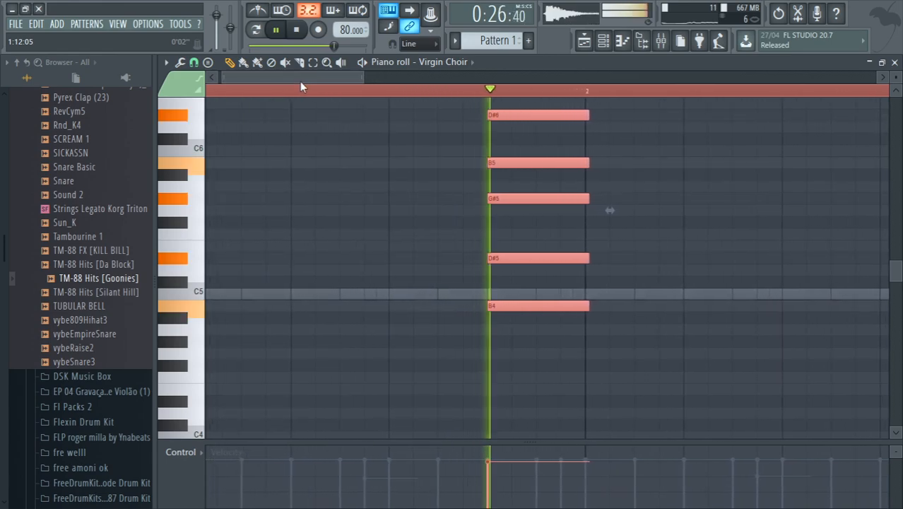
{"action": "left_click_drag", "start_coordinate": [363, 78], "coordinate": [498, 78]}
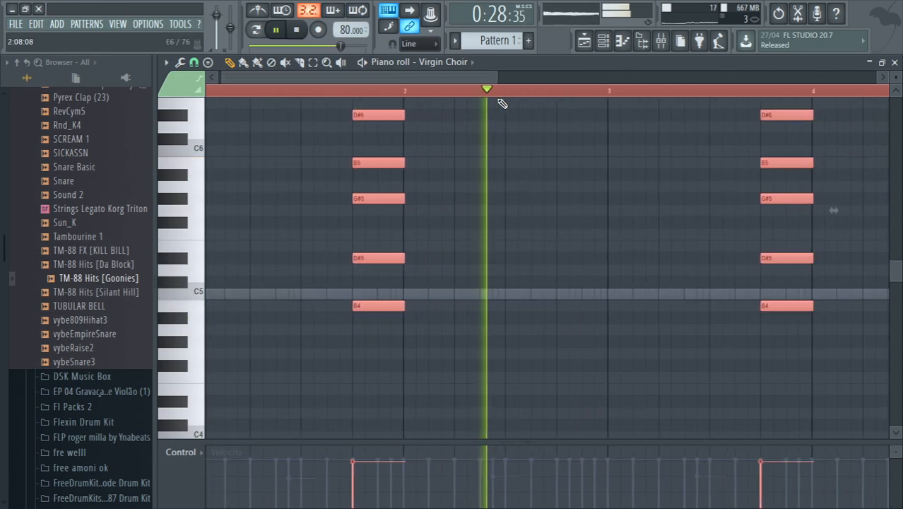
{"action": "left_click", "coordinate": [565, 127]}
{"action": "key", "text": "space"}
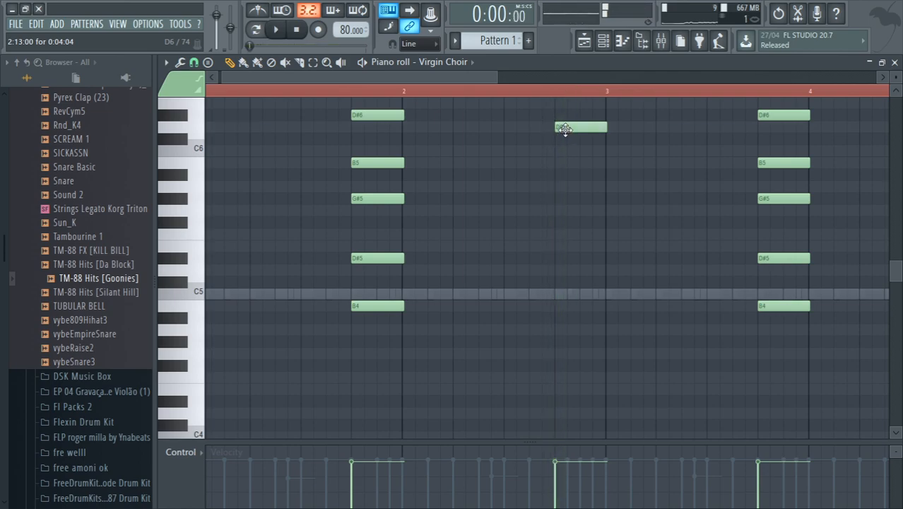
{"action": "left_click_drag", "start_coordinate": [565, 128], "coordinate": [553, 215]}
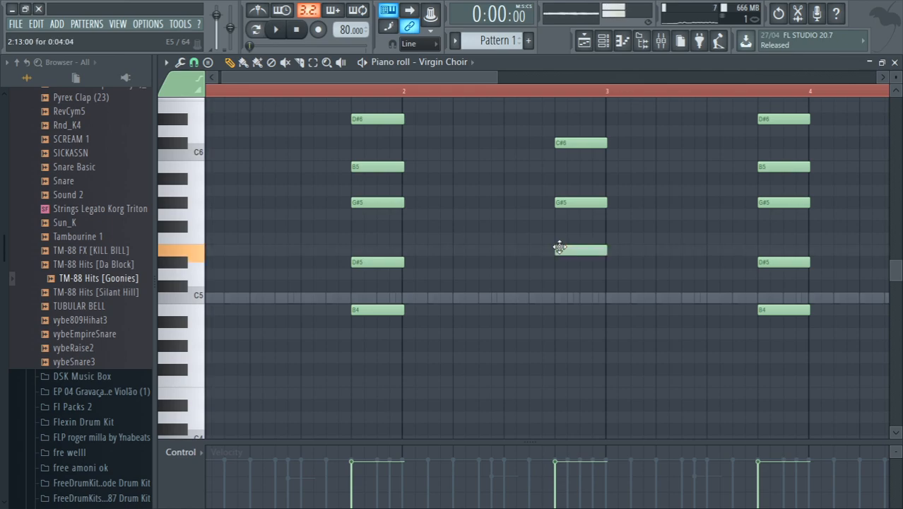
{"action": "left_click_drag", "start_coordinate": [558, 247], "coordinate": [559, 247]}
{"action": "key", "text": "space"}
{"action": "left_click", "coordinate": [497, 91]}
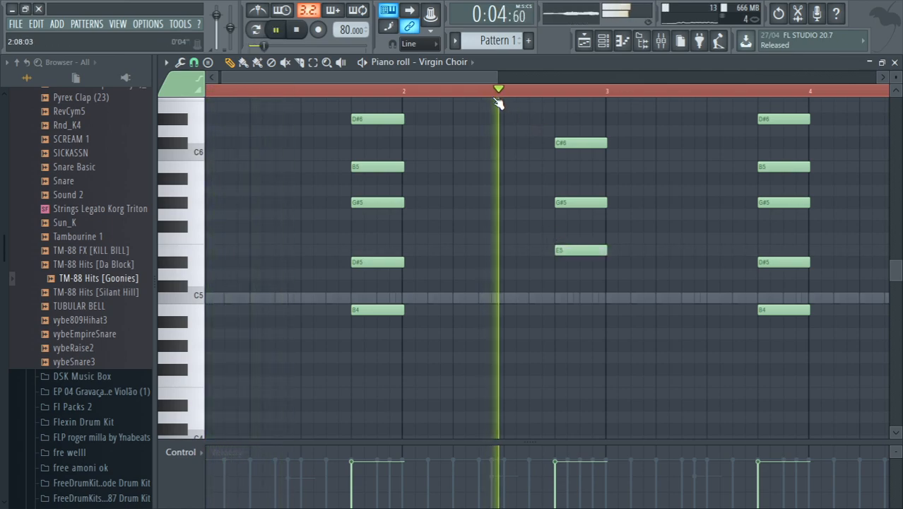
{"action": "left_click_drag", "start_coordinate": [494, 78], "coordinate": [500, 79]}
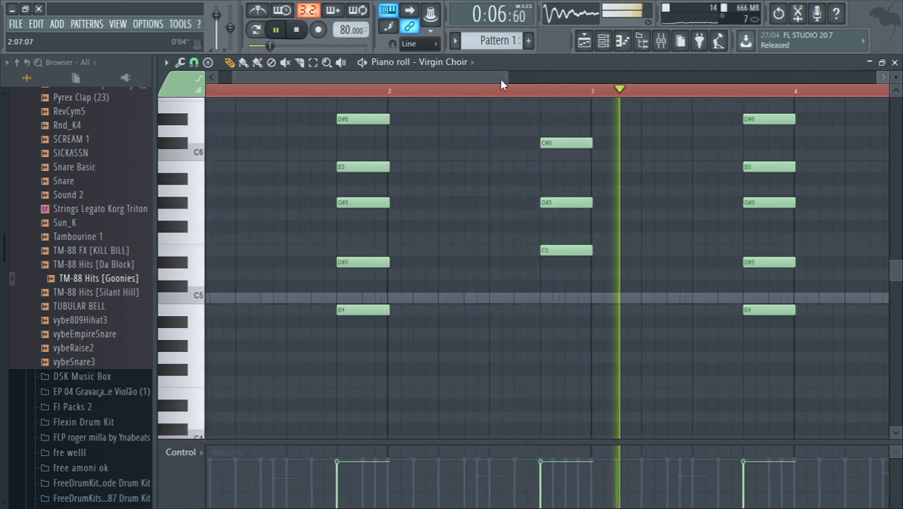
Add a one-beat chord of C#5, E5, G#5 and C#6 on beat 4 of bar 4 and listen to it
{"action": "scroll", "coordinate": [499, 78], "scroll_direction": "right", "scroll_amount": 5}
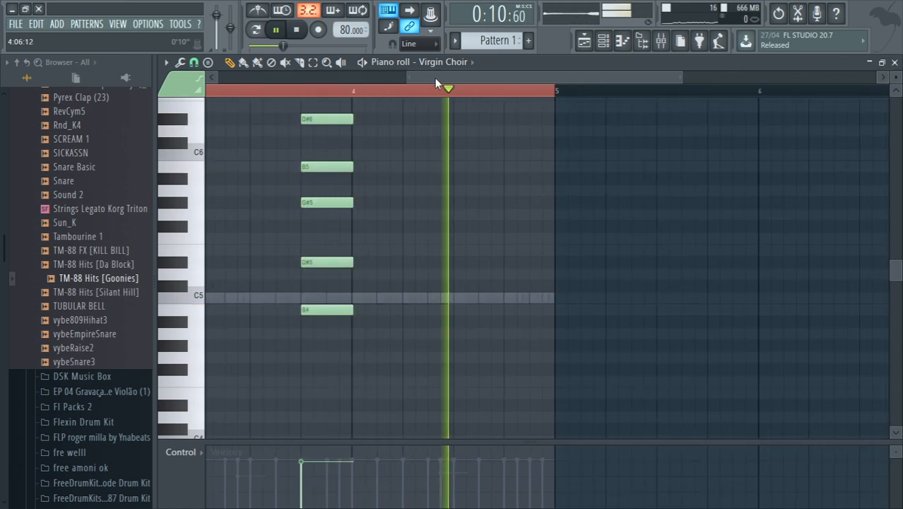
{"action": "key", "text": "space"}
{"action": "mouse_move", "coordinate": [499, 254]}
{"action": "left_mouse_down"}
{"action": "mouse_move", "coordinate": [504, 241]}
{"action": "mouse_move", "coordinate": [506, 300]}
{"action": "mouse_move", "coordinate": [503, 228]}
{"action": "mouse_move", "coordinate": [503, 296]}
{"action": "mouse_move", "coordinate": [500, 242]}
{"action": "mouse_move", "coordinate": [503, 262]}
{"action": "left_mouse_up"}
{"action": "left_click_drag", "start_coordinate": [502, 196], "coordinate": [503, 145]}
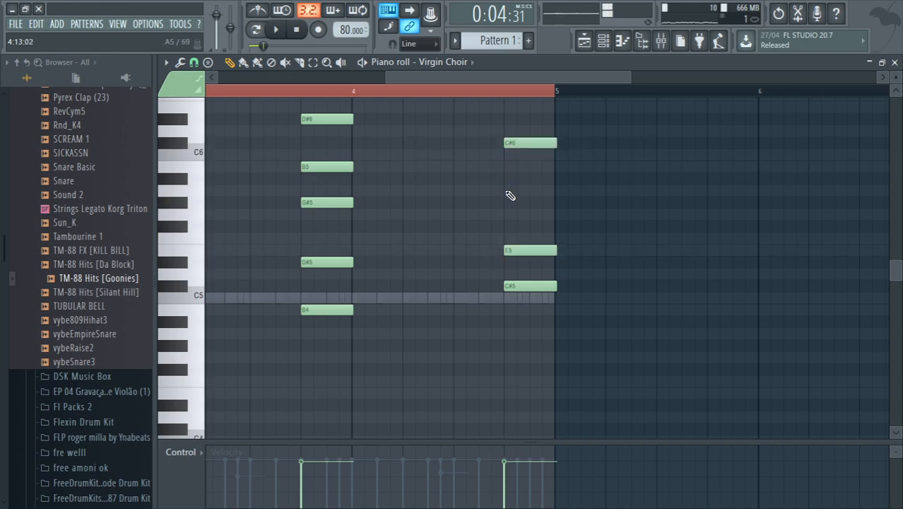
{"action": "left_click_drag", "start_coordinate": [505, 205], "coordinate": [507, 208]}
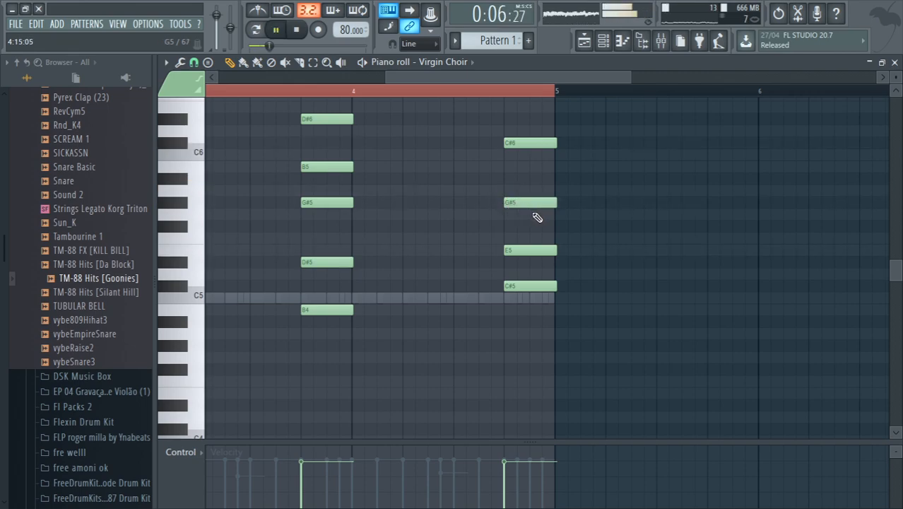
{"action": "key", "text": "space"}
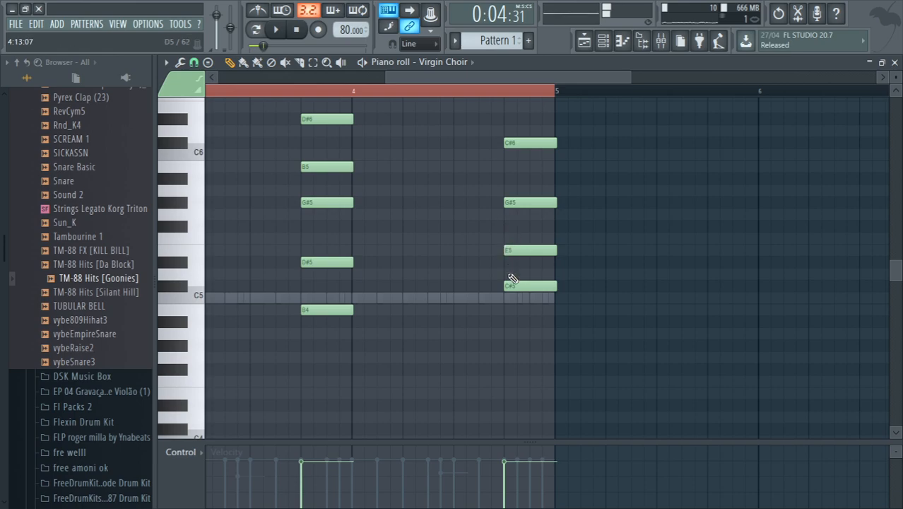
Try B4 and C5 as the lowest note of the bar 4 chord, playing back each variation
{"action": "left_click_drag", "start_coordinate": [509, 325], "coordinate": [509, 313]}
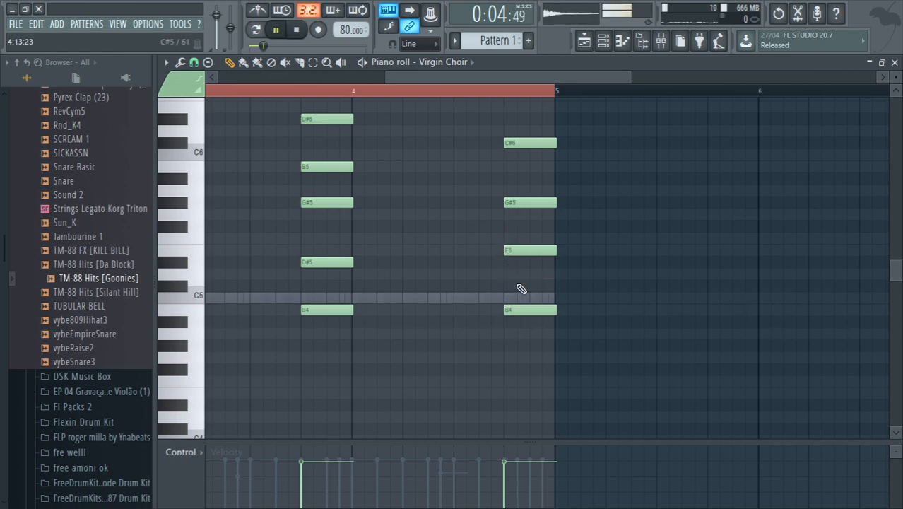
{"action": "left_click", "coordinate": [508, 97]}
{"action": "left_click", "coordinate": [319, 93]}
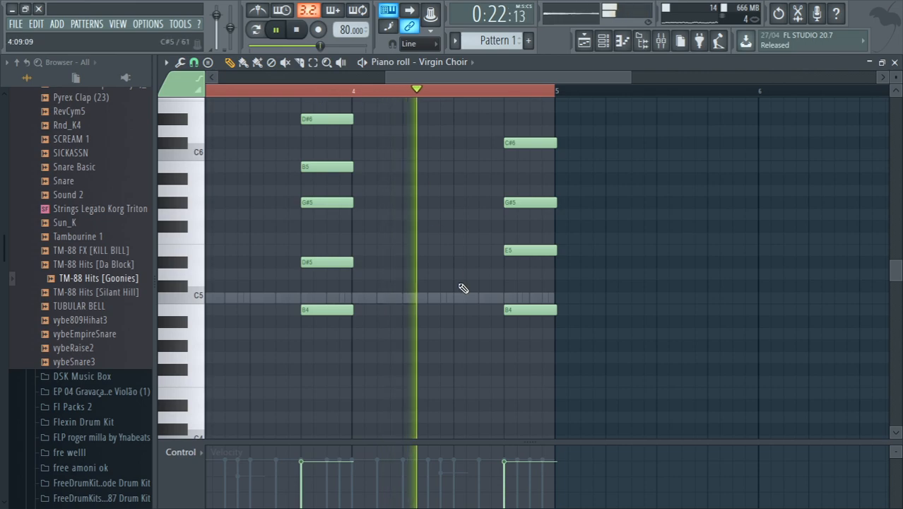
{"action": "left_click_drag", "start_coordinate": [510, 309], "coordinate": [515, 297]}
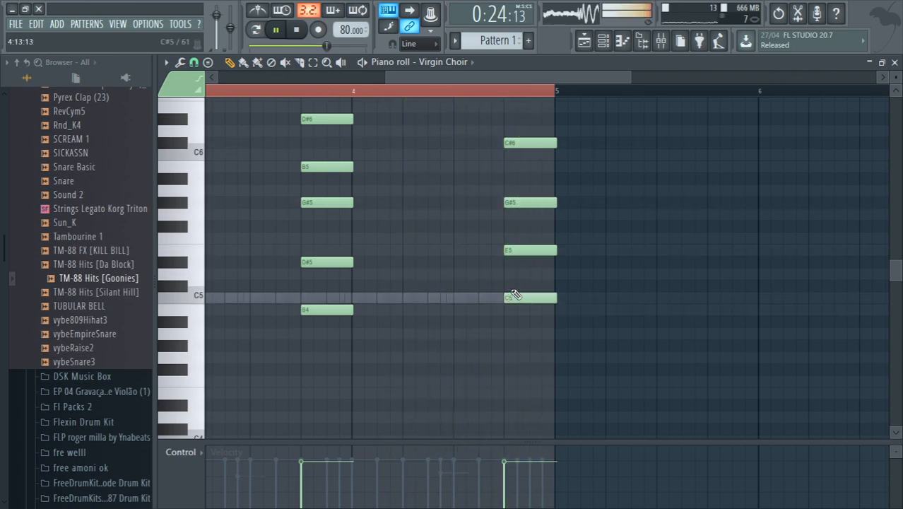
{"action": "left_click", "coordinate": [453, 92]}
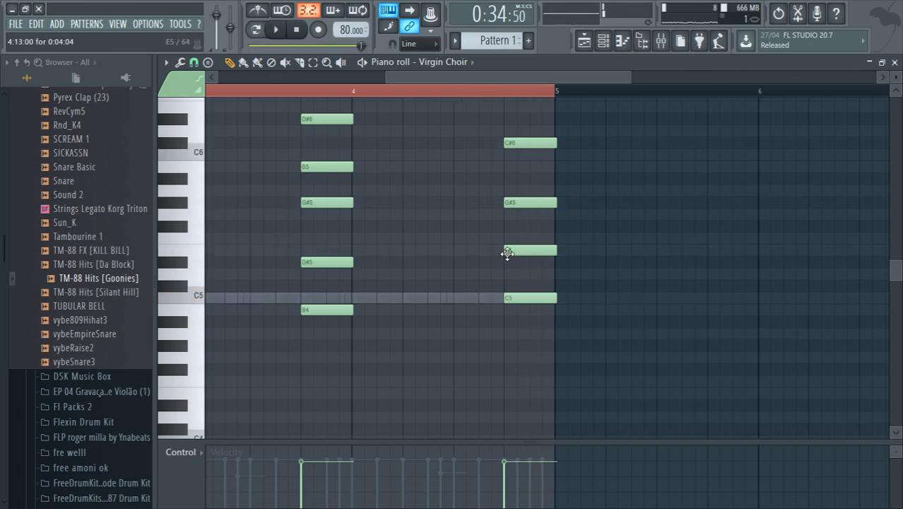
Set the lowest note of the bar 4 chord to C#5 and play the pattern from the start
{"action": "left_click_drag", "start_coordinate": [517, 302], "coordinate": [517, 286]}
{"action": "key", "text": "space"}
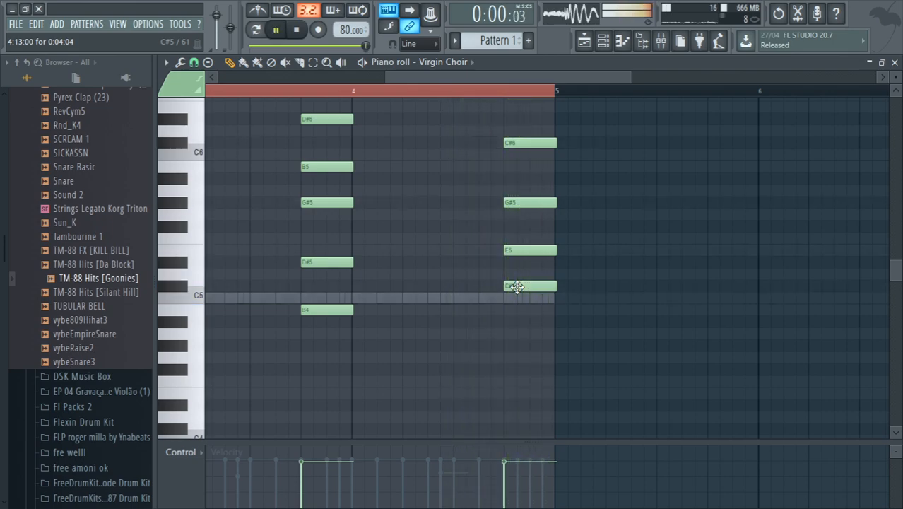
{"action": "left_click_drag", "start_coordinate": [399, 79], "coordinate": [299, 96]}
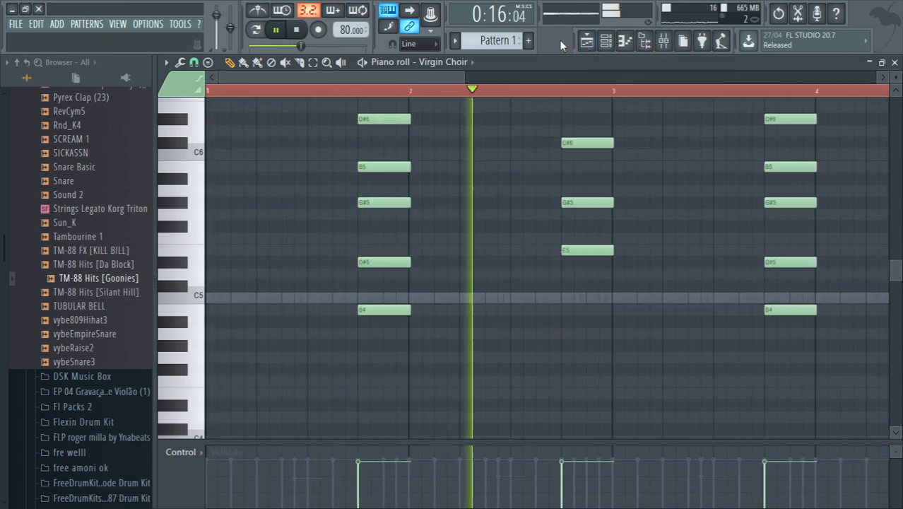
Load the Strings Legato Korg Triton soundfont into a new channel and open its piano roll
{"action": "left_click", "coordinate": [583, 41]}
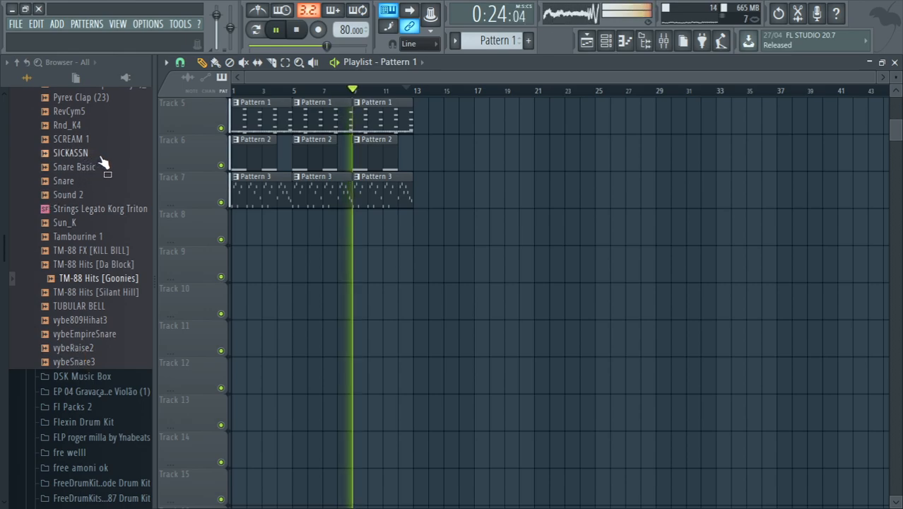
{"action": "right_click", "coordinate": [73, 211]}
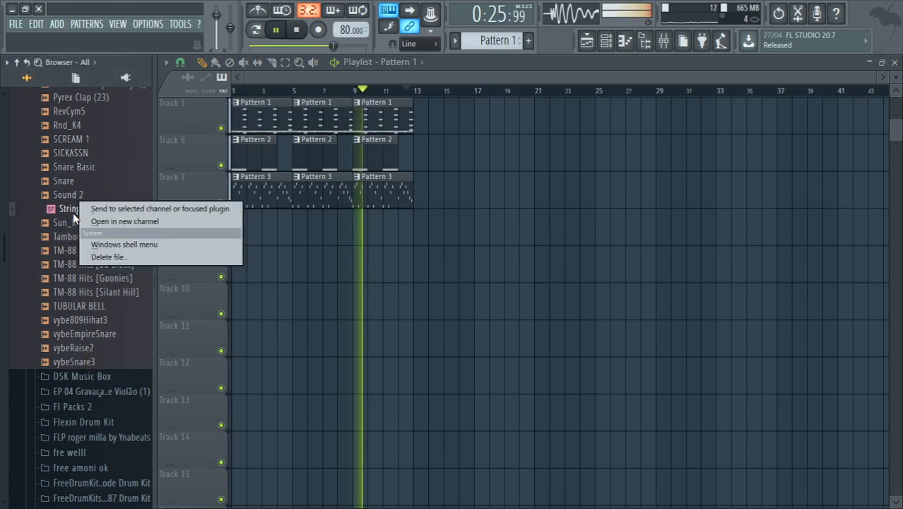
{"action": "left_click", "coordinate": [103, 221]}
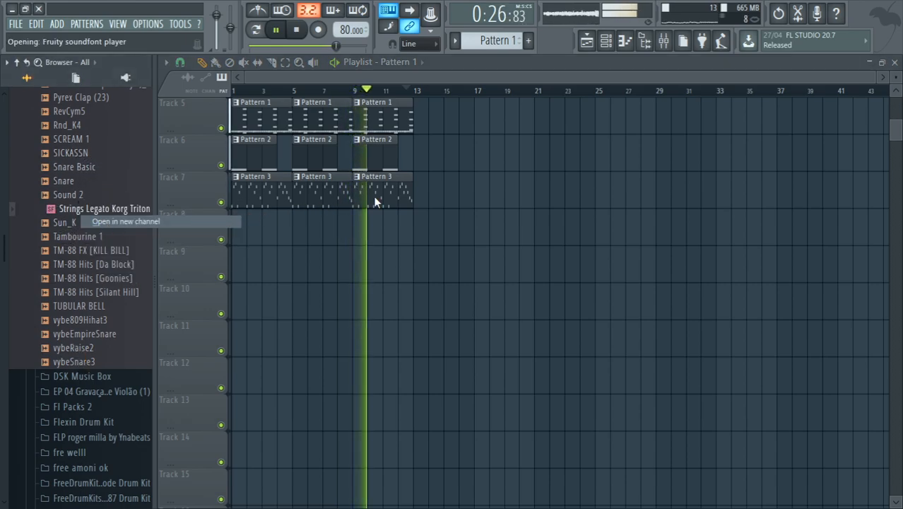
{"action": "left_click", "coordinate": [624, 40]}
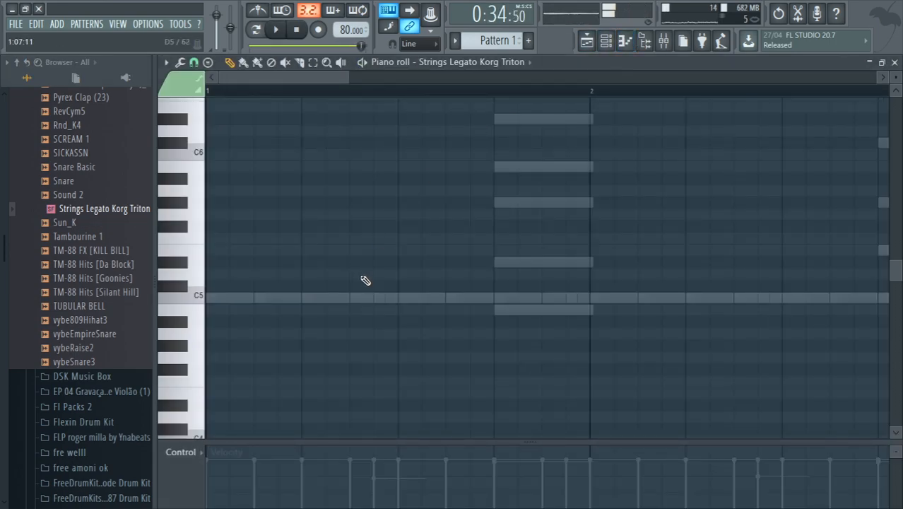
{"action": "left_click", "coordinate": [239, 332]}
{"action": "left_click_drag", "start_coordinate": [219, 339], "coordinate": [211, 256]}
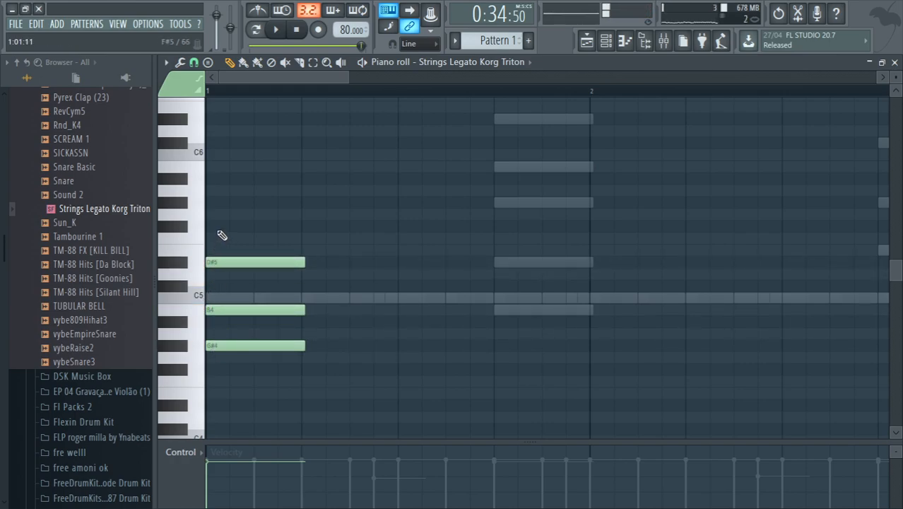
{"action": "left_click_drag", "start_coordinate": [499, 367], "coordinate": [404, 347]}
{"action": "left_click_drag", "start_coordinate": [399, 308], "coordinate": [401, 311]}
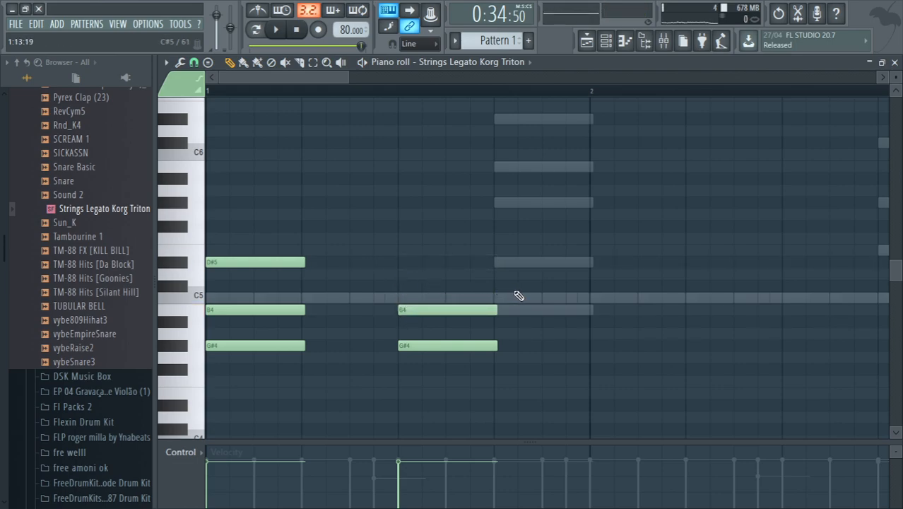
{"action": "right_click", "coordinate": [454, 309]}
{"action": "right_click", "coordinate": [455, 345]}
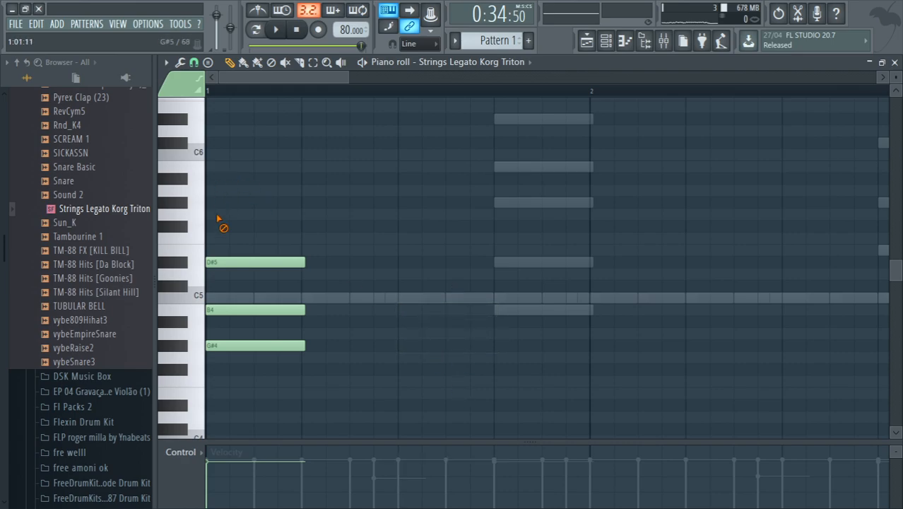
{"action": "right_click", "coordinate": [223, 262]}
{"action": "right_click", "coordinate": [227, 309]}
{"action": "right_click", "coordinate": [231, 346]}
Replace the opening strings chord with short G#3 notes on beats 1 and 3 of bar 1 and the start of bar 2
{"action": "key", "text": "space"}
{"action": "mouse_move", "coordinate": [246, 414]}
{"action": "left_mouse_down"}
{"action": "mouse_move", "coordinate": [212, 432]}
{"action": "mouse_move", "coordinate": [180, 355]}
{"action": "mouse_move", "coordinate": [181, 128]}
{"action": "mouse_move", "coordinate": [188, 310]}
{"action": "mouse_move", "coordinate": [197, 290]}
{"action": "left_mouse_up"}
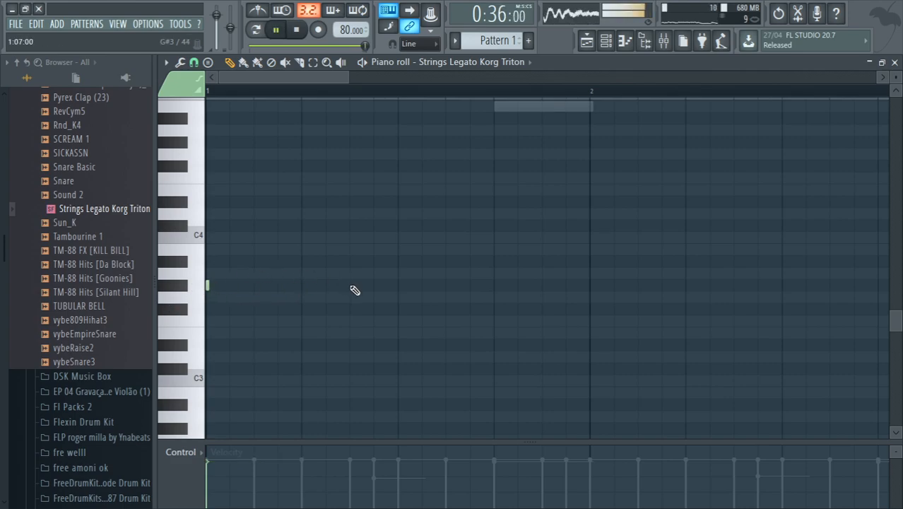
{"action": "key", "text": "space"}
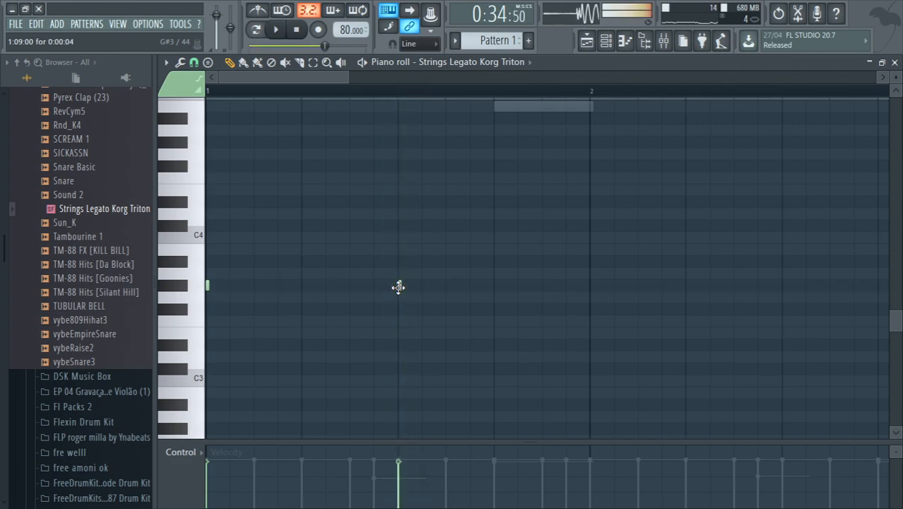
{"action": "key", "text": "space"}
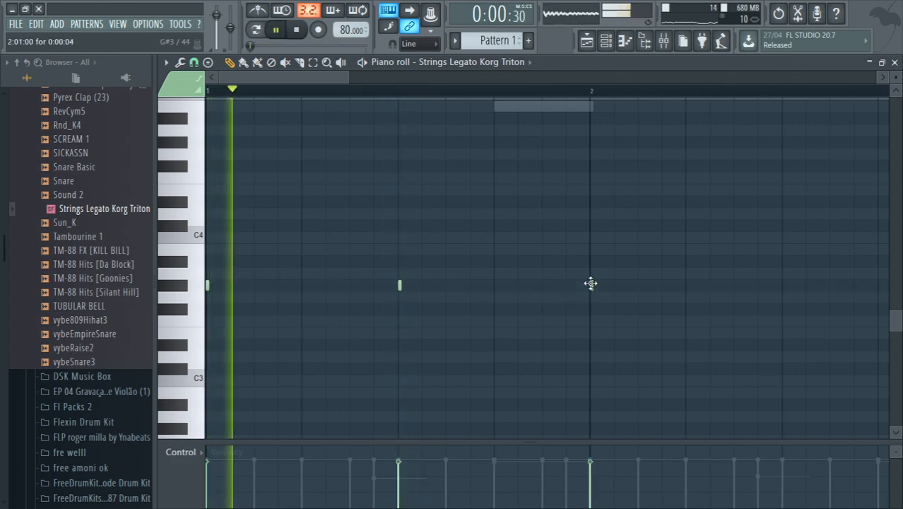
Continue the short G#3 notes every two beats, from beat 3 of bar 2 to the start of bar 4
{"action": "left_click_drag", "start_coordinate": [327, 76], "coordinate": [399, 94]}
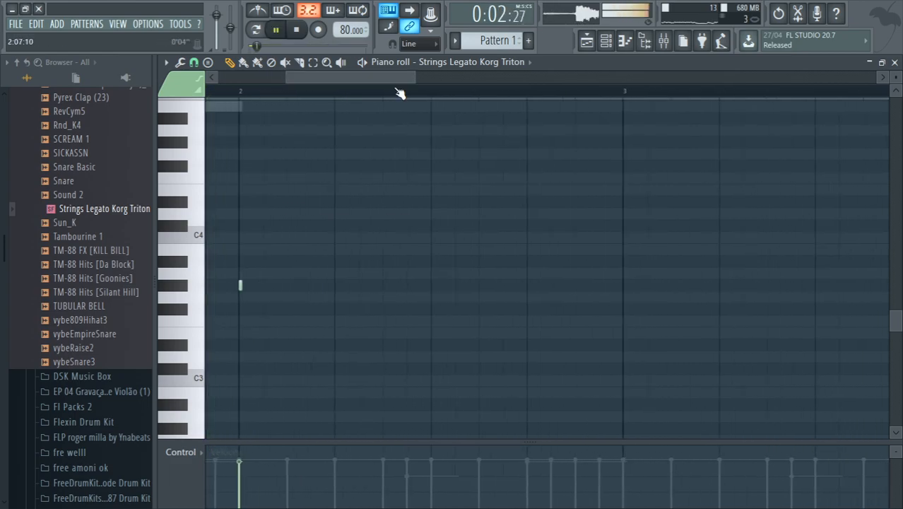
{"action": "left_click", "coordinate": [433, 285]}
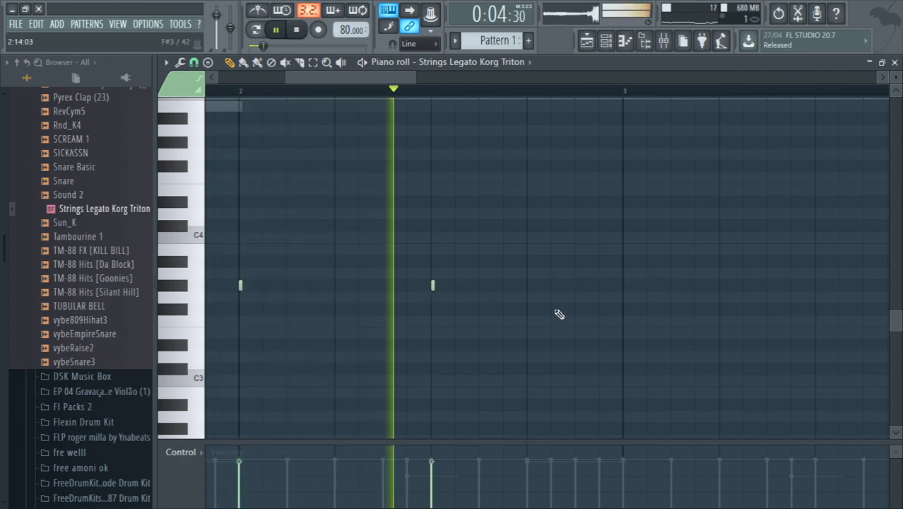
{"action": "left_click", "coordinate": [624, 285]}
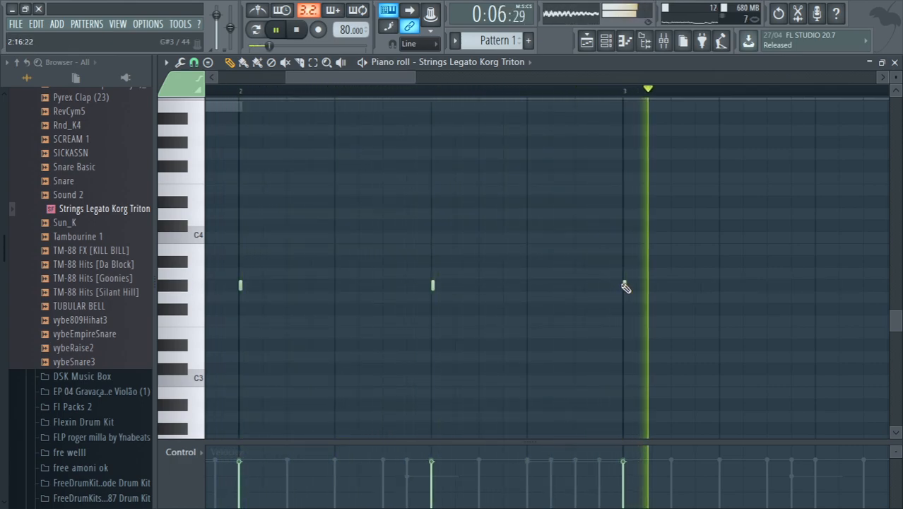
{"action": "left_click_drag", "start_coordinate": [344, 82], "coordinate": [451, 88]}
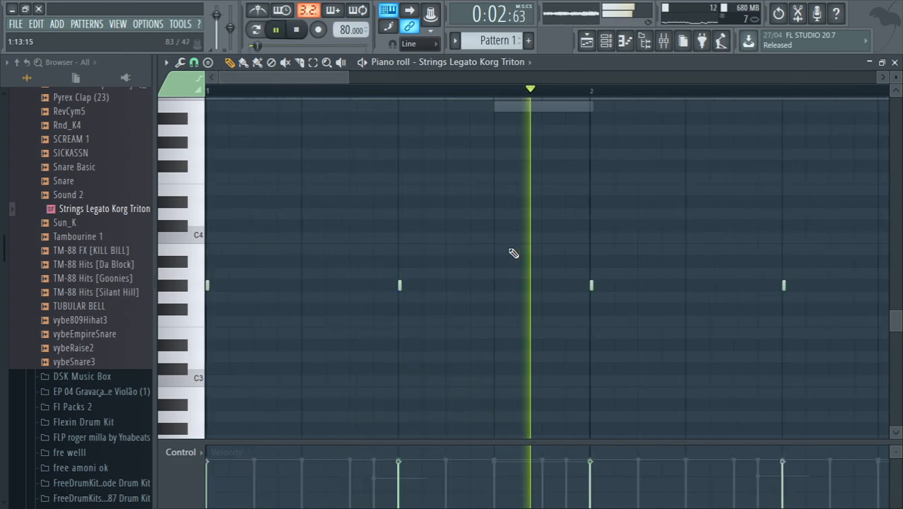
{"action": "left_click_drag", "start_coordinate": [315, 74], "coordinate": [439, 76]}
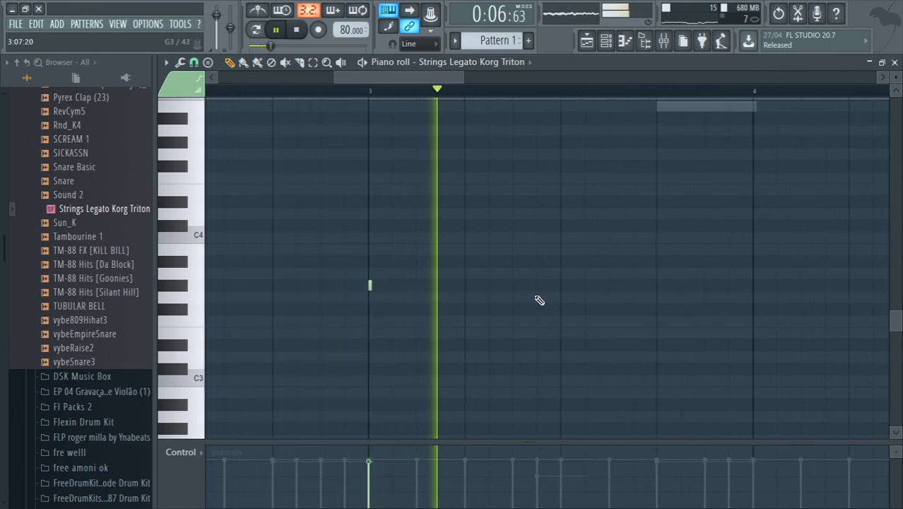
{"action": "left_click", "coordinate": [565, 285]}
{"action": "left_click", "coordinate": [761, 286]}
{"action": "right_click", "coordinate": [761, 286]}
{"action": "left_click_drag", "start_coordinate": [436, 79], "coordinate": [504, 94]}
{"action": "key", "text": "space"}
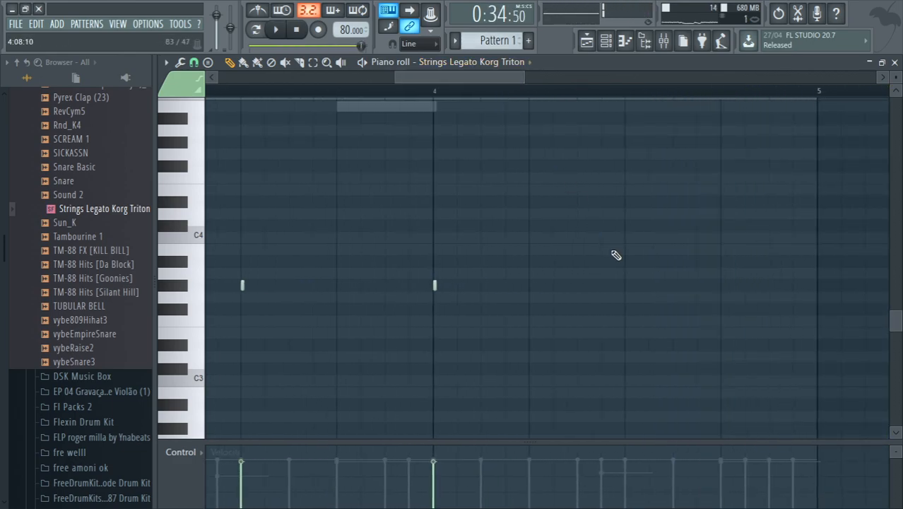
Add a descending run of short D#4, C#4, B3 and A#3 notes at half-beat intervals from beat 3 of bar 4
{"action": "left_click_drag", "start_coordinate": [614, 248], "coordinate": [628, 190]}
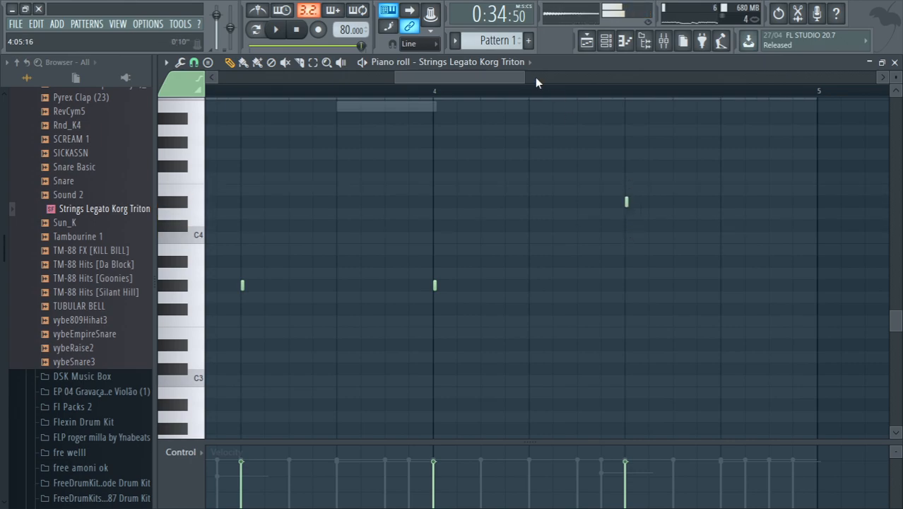
{"action": "left_click", "coordinate": [521, 93]}
{"action": "key", "text": "space"}
{"action": "key", "text": "space"}
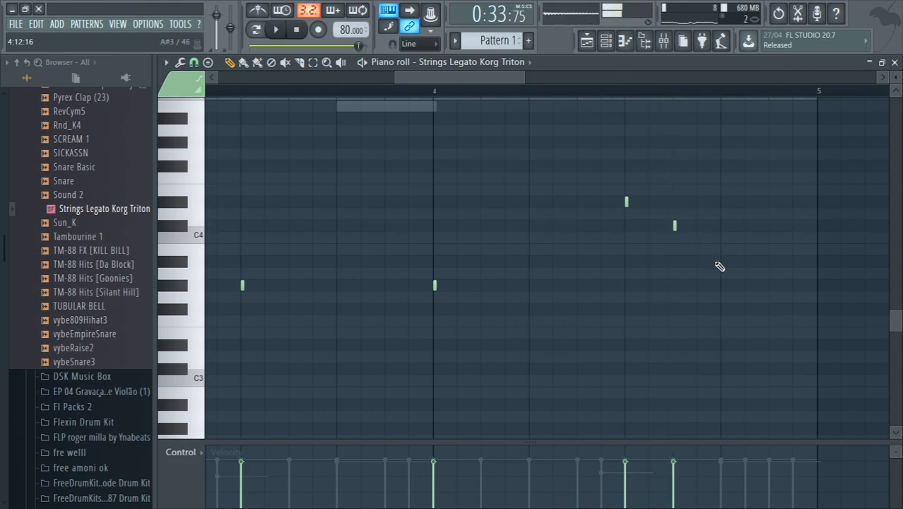
{"action": "left_click_drag", "start_coordinate": [725, 275], "coordinate": [724, 243]}
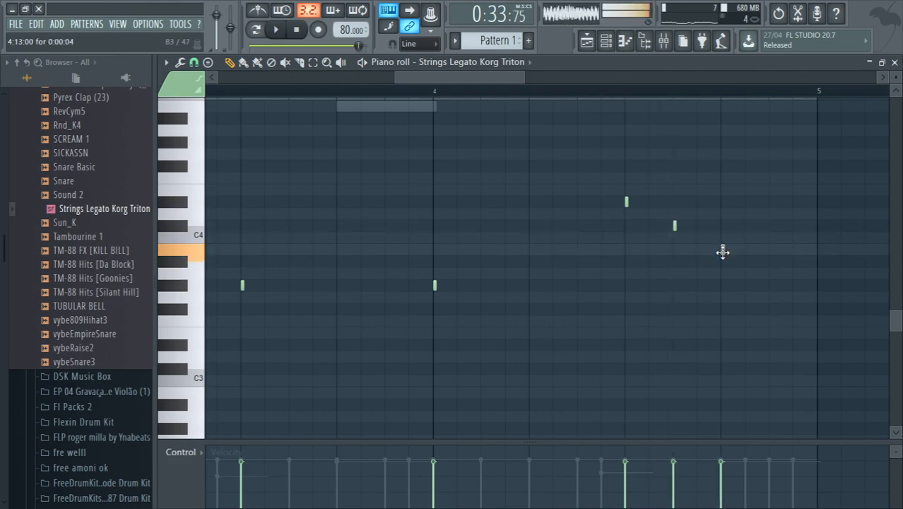
{"action": "left_click_drag", "start_coordinate": [764, 294], "coordinate": [767, 260]}
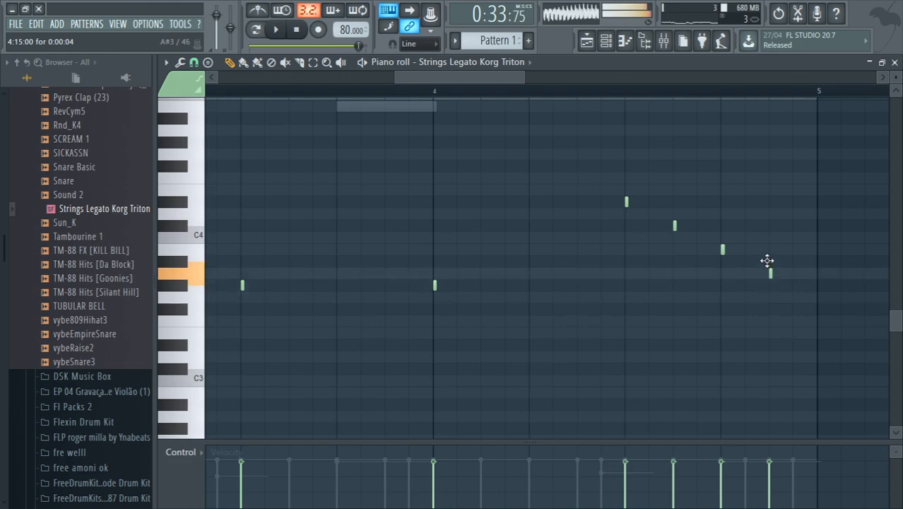
Listen to the bar 4 run and replace its last note with a short C#4
{"action": "key", "text": "space"}
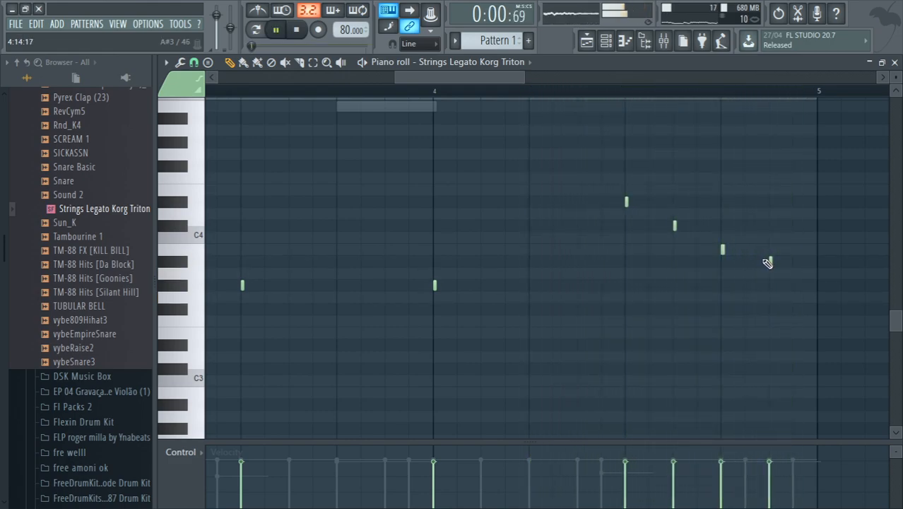
{"action": "scroll", "coordinate": [437, 75], "scroll_direction": "right", "scroll_amount": 2}
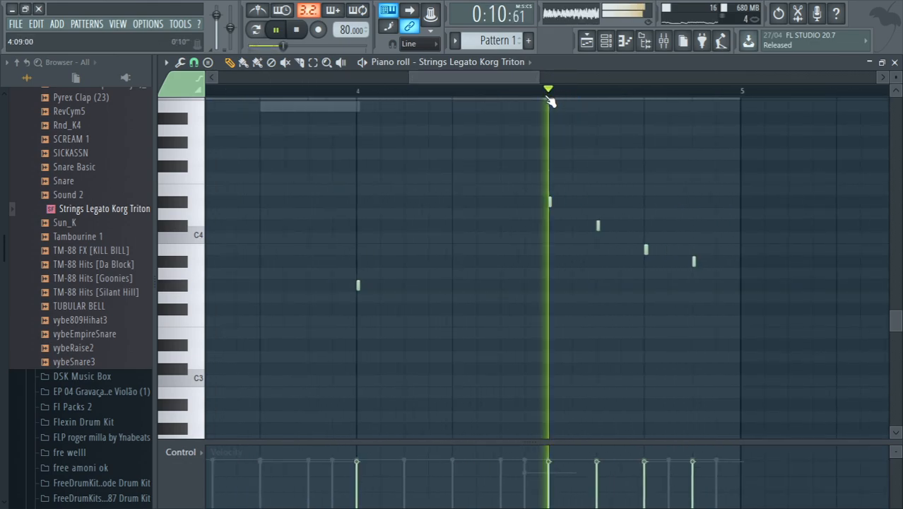
{"action": "right_click", "coordinate": [693, 261]}
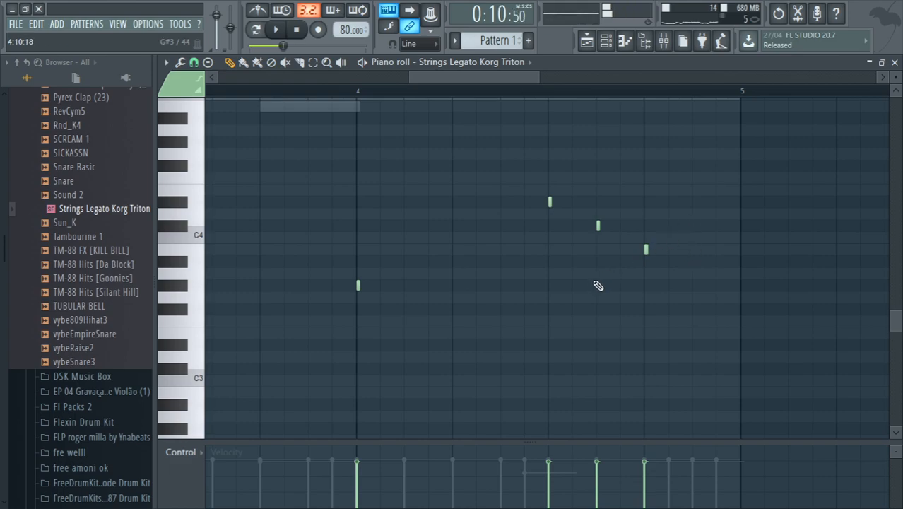
{"action": "key", "text": "space"}
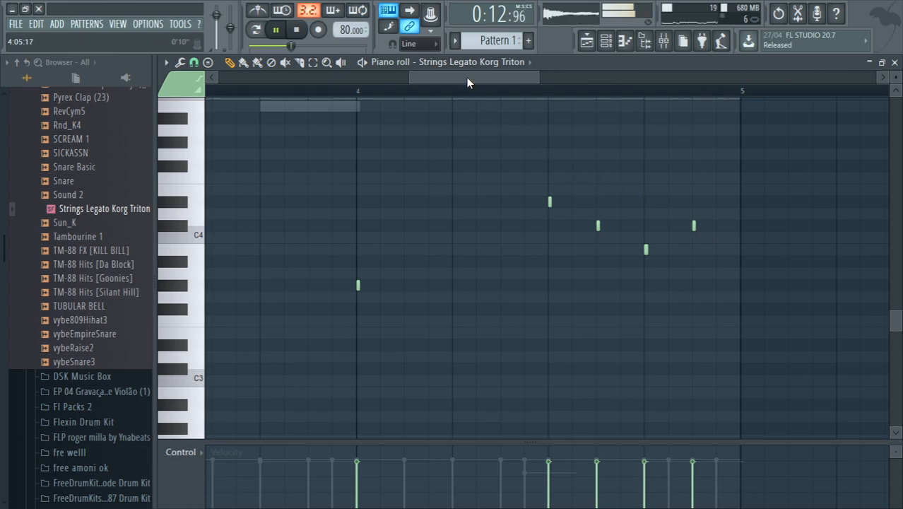
{"action": "key", "text": "space"}
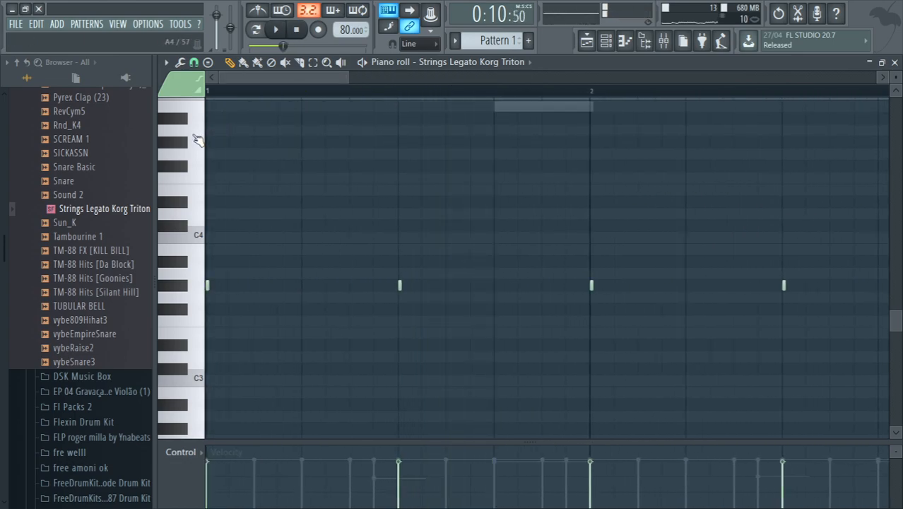
Duplicate all the strings notes one octave higher, keeping the originals, and play the pattern back
{"action": "left_click_drag", "start_coordinate": [207, 284], "coordinate": [193, 223]}
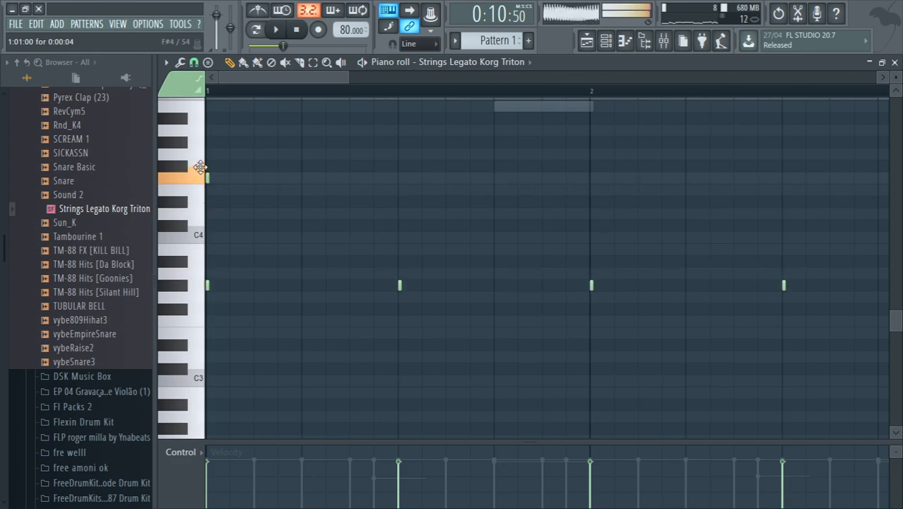
{"action": "left_click_drag", "start_coordinate": [202, 101], "coordinate": [198, 116]}
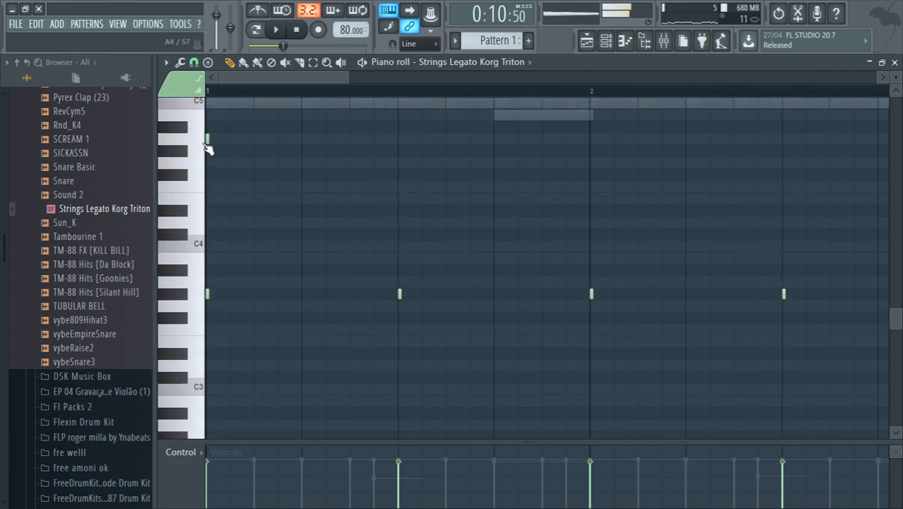
{"action": "key", "text": "ctrl+a"}
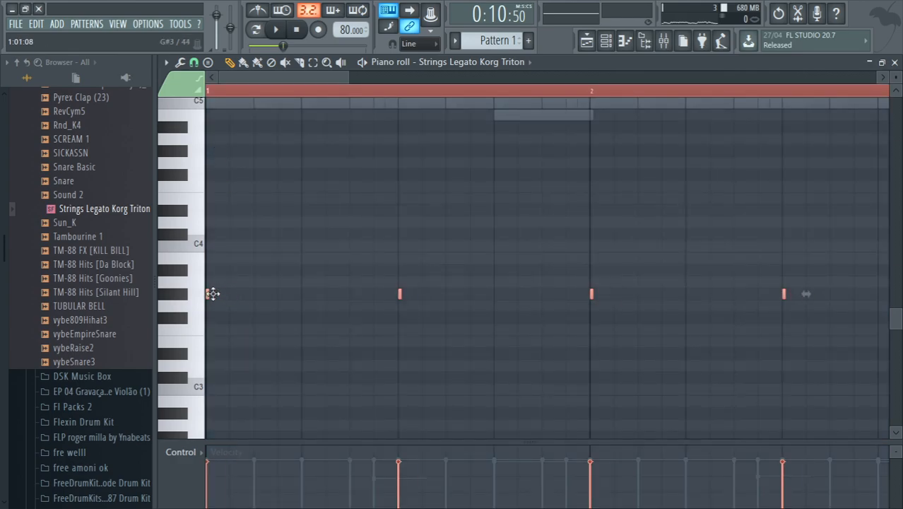
{"action": "left_click_drag", "start_coordinate": [196, 102], "coordinate": [186, 219]}
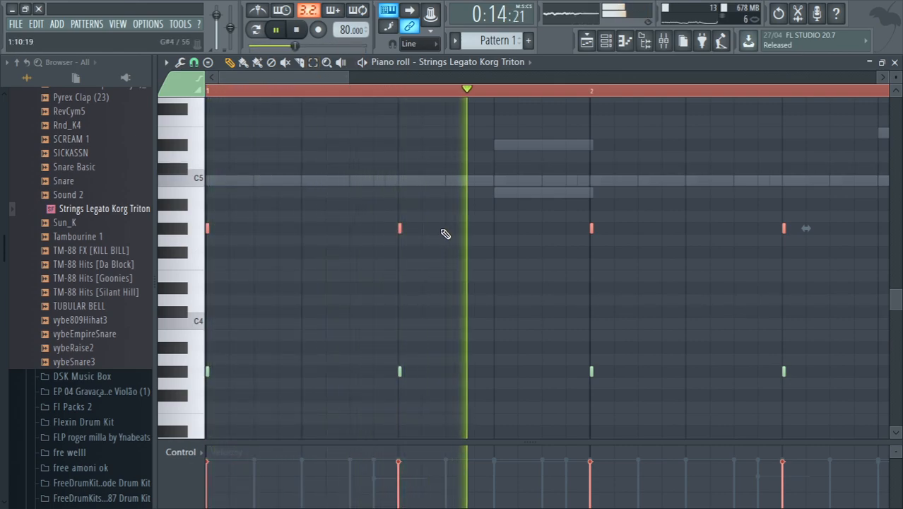
{"action": "left_click_drag", "start_coordinate": [347, 79], "coordinate": [493, 82]}
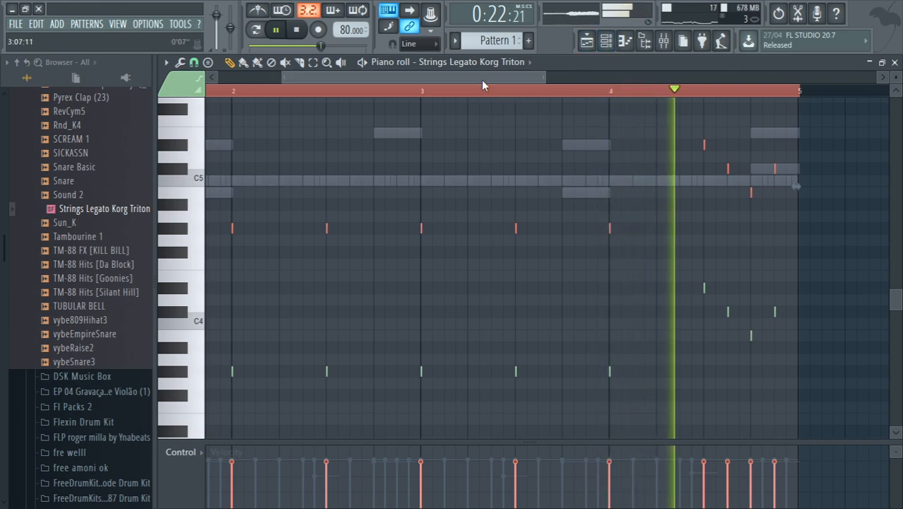
{"action": "left_click_drag", "start_coordinate": [481, 80], "coordinate": [282, 109]}
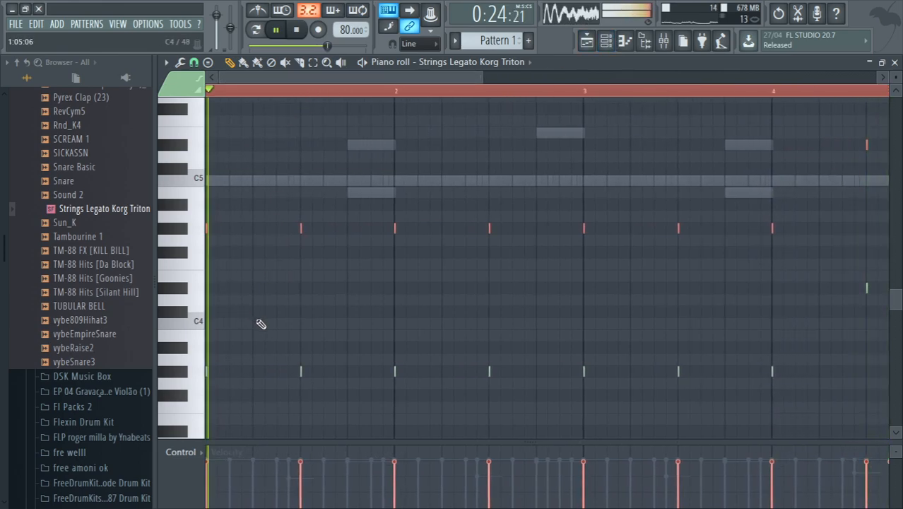
{"action": "key", "text": "space"}
Audition middle pitches at the start of bar 1 and add short D#4 notes every two beats up to the start of bar 4
{"action": "left_click", "coordinate": [207, 308]}
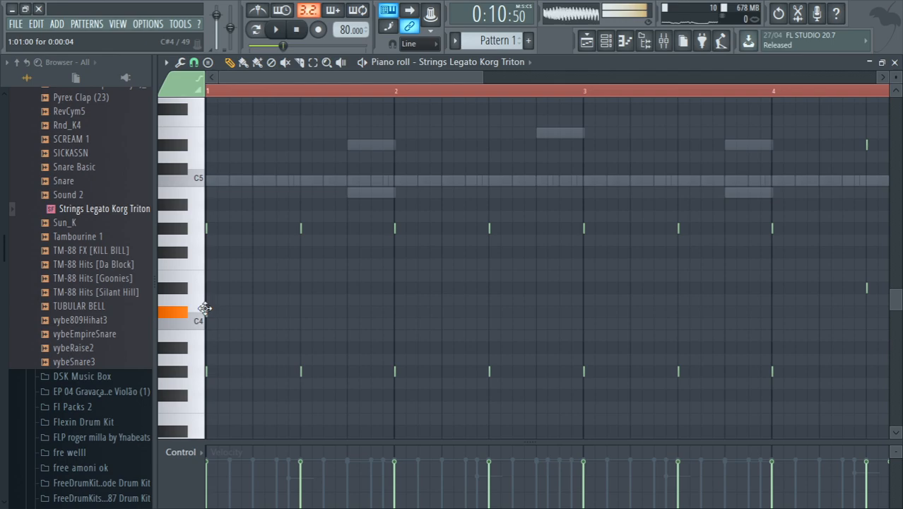
{"action": "left_click_drag", "start_coordinate": [198, 242], "coordinate": [198, 222]}
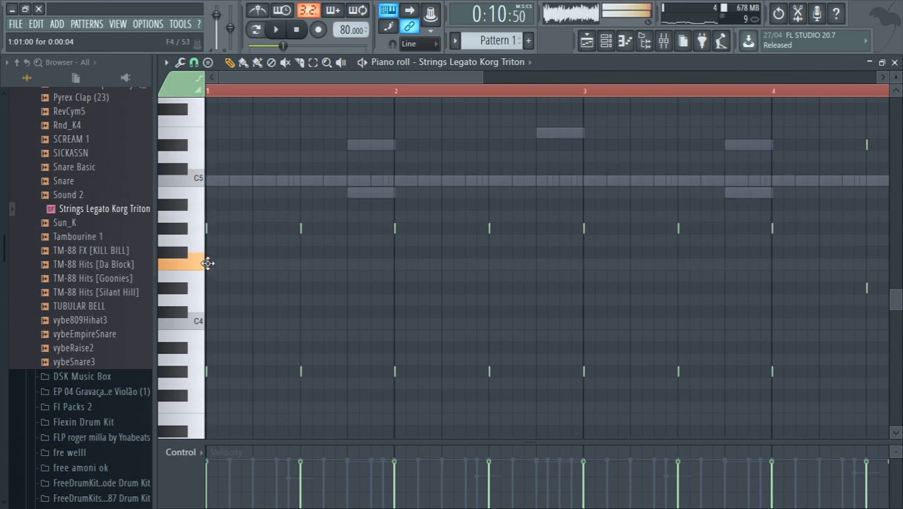
{"action": "left_click", "coordinate": [218, 314]}
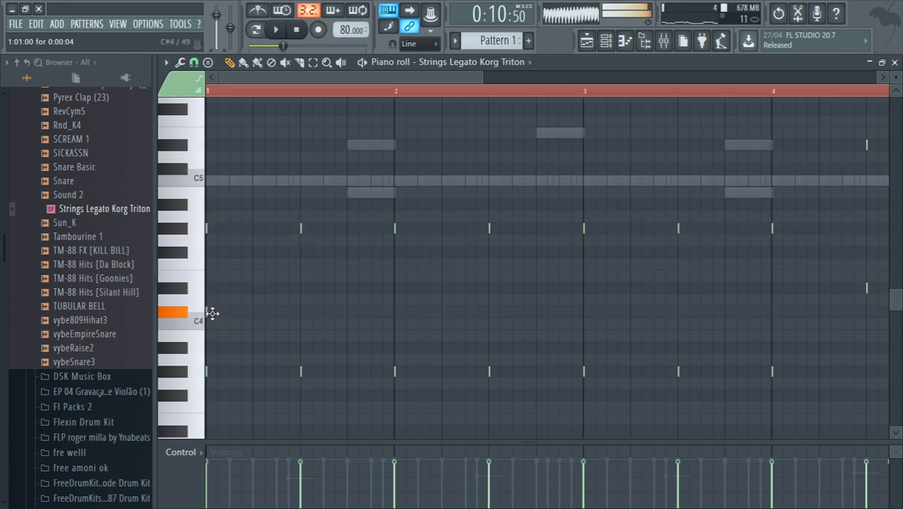
{"action": "key", "text": "space"}
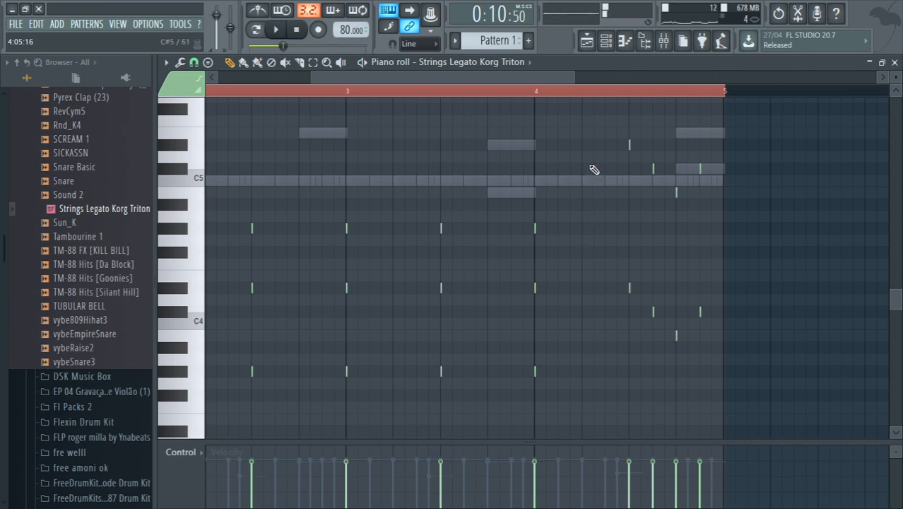
Add short G#5 and B5 notes a quarter beat apart just before beat 3 of bar 4 and listen to the pattern
{"action": "left_click_drag", "start_coordinate": [602, 90], "coordinate": [610, 192]}
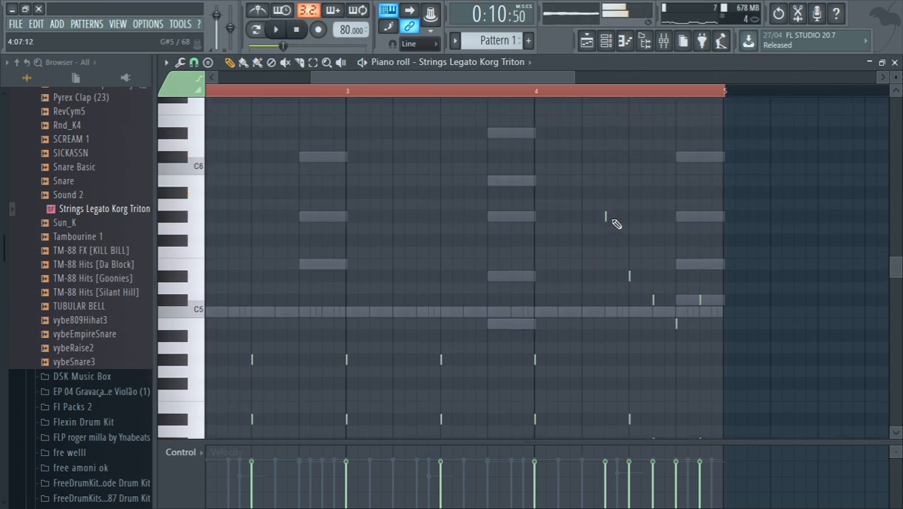
{"action": "left_click_drag", "start_coordinate": [615, 183], "coordinate": [616, 182]}
{"action": "key", "text": "space"}
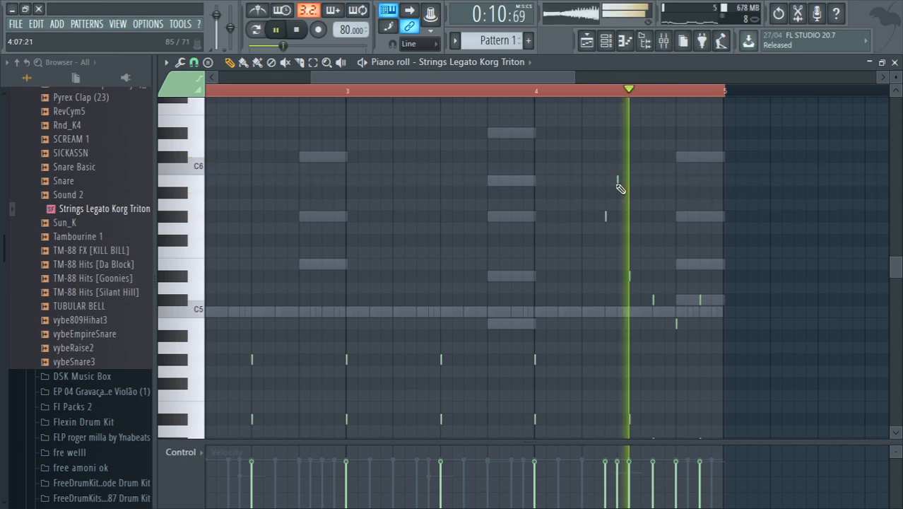
{"action": "left_click", "coordinate": [556, 91]}
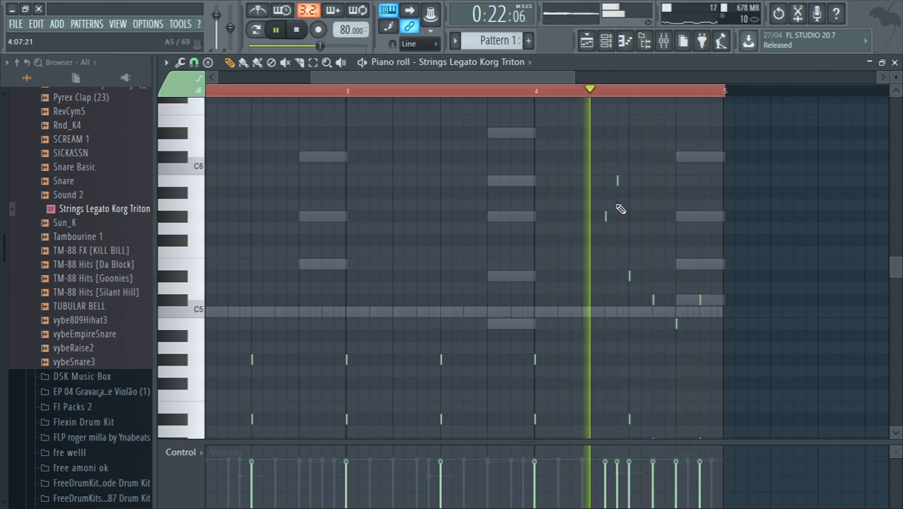
{"action": "left_click_drag", "start_coordinate": [447, 79], "coordinate": [439, 79]}
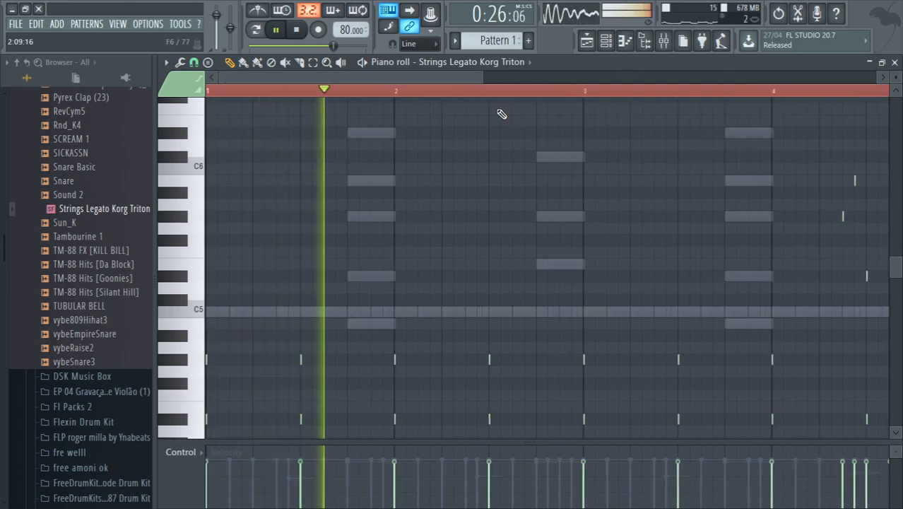
{"action": "scroll", "coordinate": [619, 95], "scroll_direction": "down", "scroll_amount": 4}
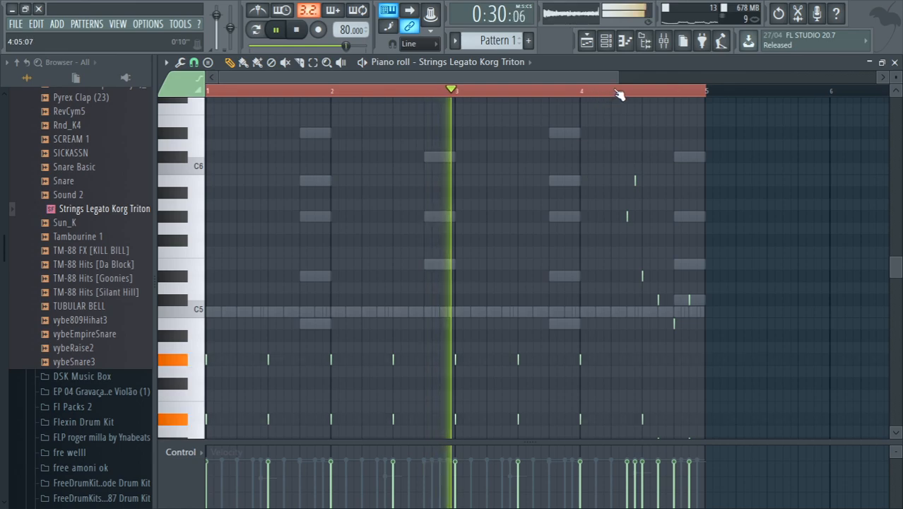
Check the UOOMBAST notes and lower the channel volume of Strings Legato Korg Triton
{"action": "left_click", "coordinate": [644, 40]}
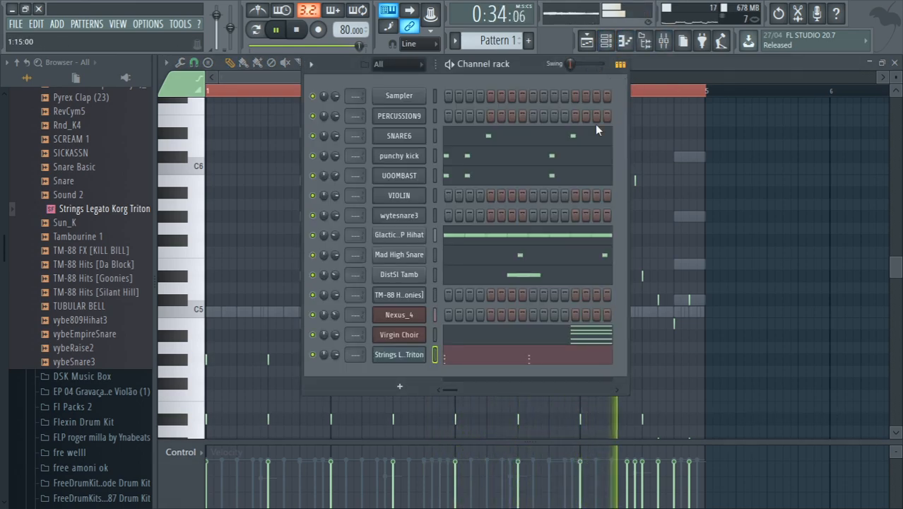
{"action": "left_click", "coordinate": [533, 181]}
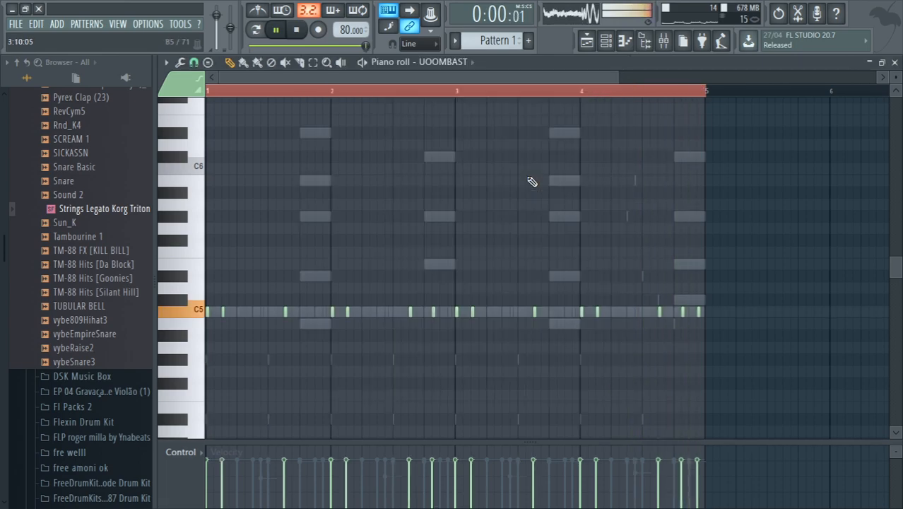
{"action": "left_click", "coordinate": [605, 41]}
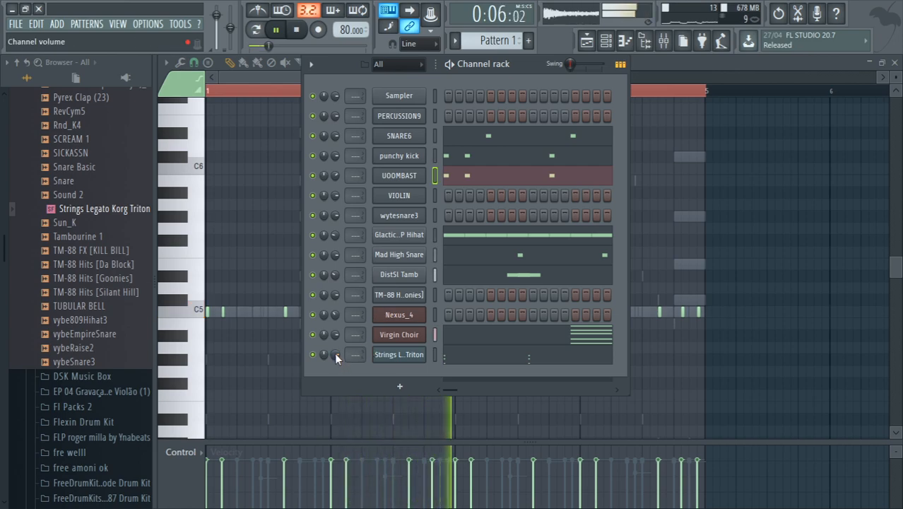
{"action": "left_click_drag", "start_coordinate": [335, 354], "coordinate": [334, 376]}
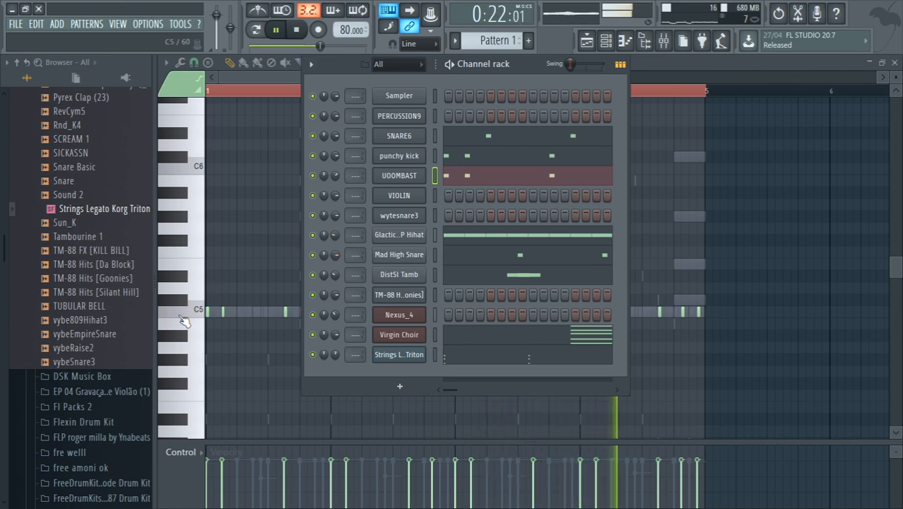
Preview the vybeEmpireSnare sample and load TUBULAR BELL into a new channel
{"action": "left_click", "coordinate": [86, 334]}
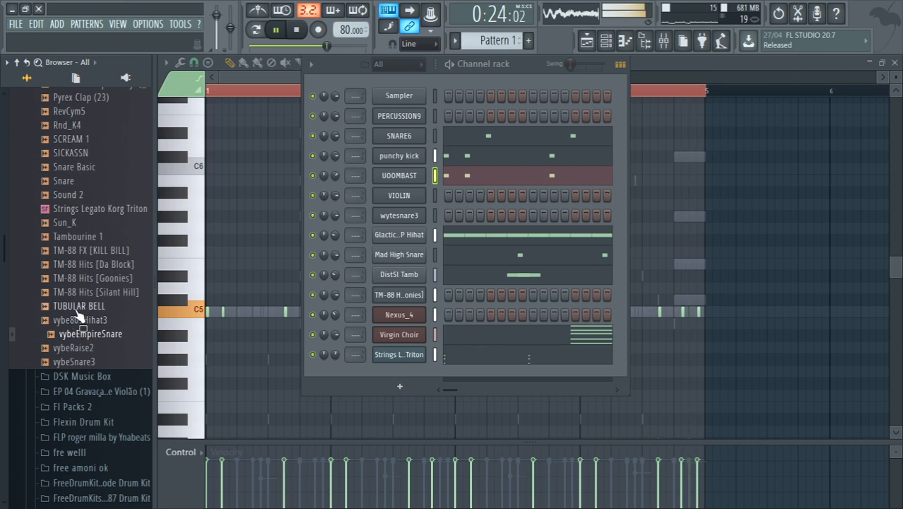
{"action": "right_click", "coordinate": [82, 304]}
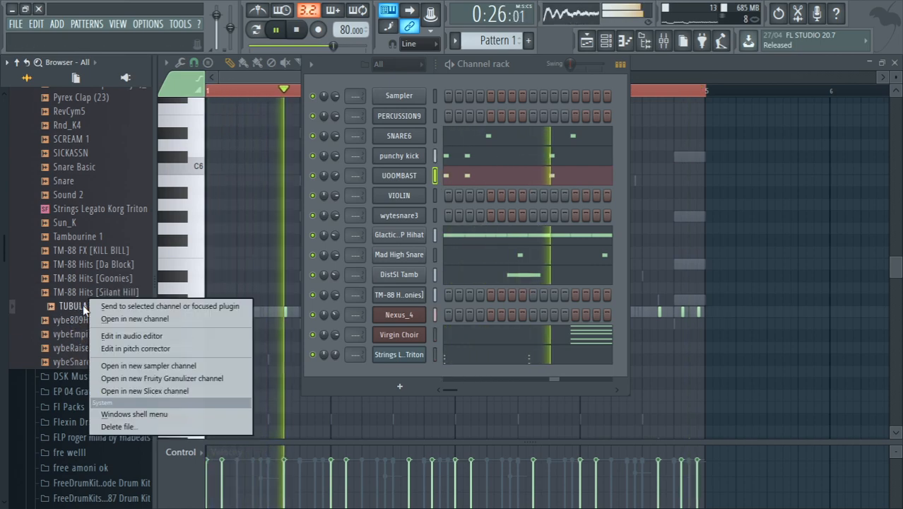
{"action": "left_click", "coordinate": [116, 320]}
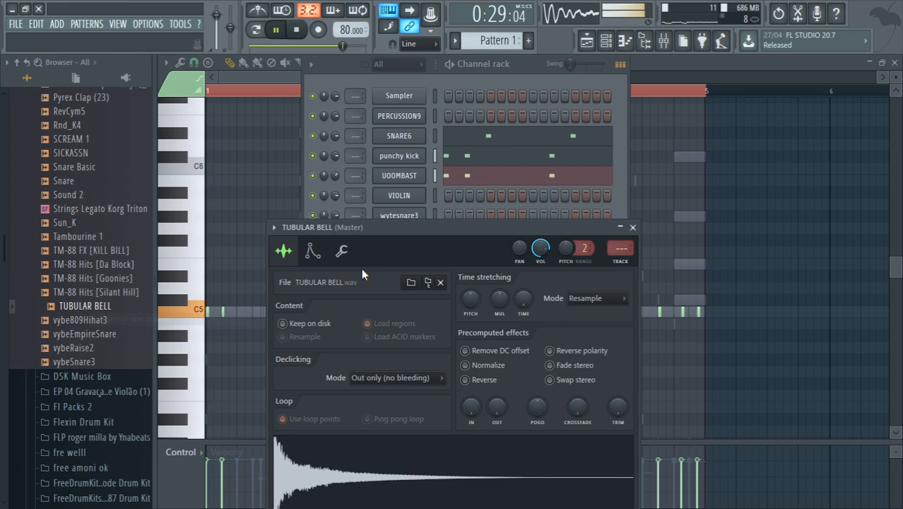
Add short G#4 notes for TUBULAR BELL at the starts of bars 1, 2 and 3, and adjust its channel volume
{"action": "left_click", "coordinate": [625, 42]}
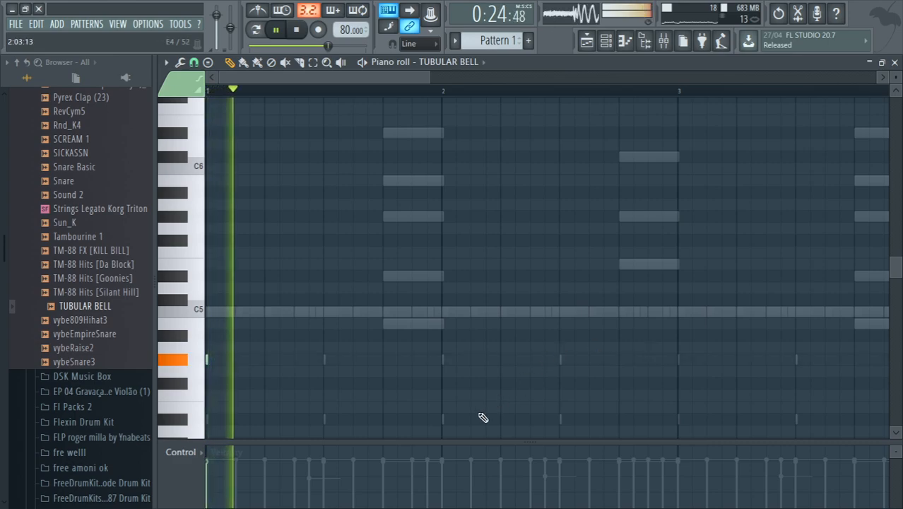
{"action": "left_click", "coordinate": [443, 360]}
{"action": "left_click", "coordinate": [679, 359]}
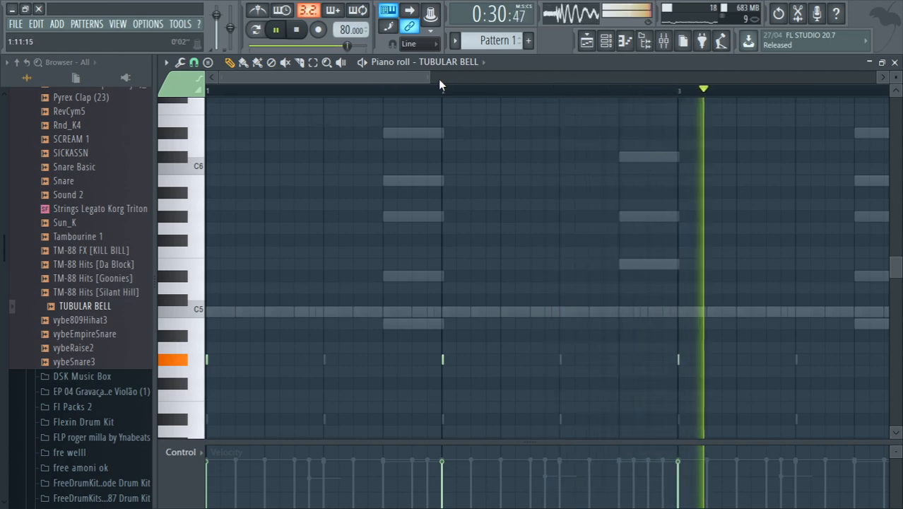
{"action": "left_click_drag", "start_coordinate": [440, 78], "coordinate": [612, 79]}
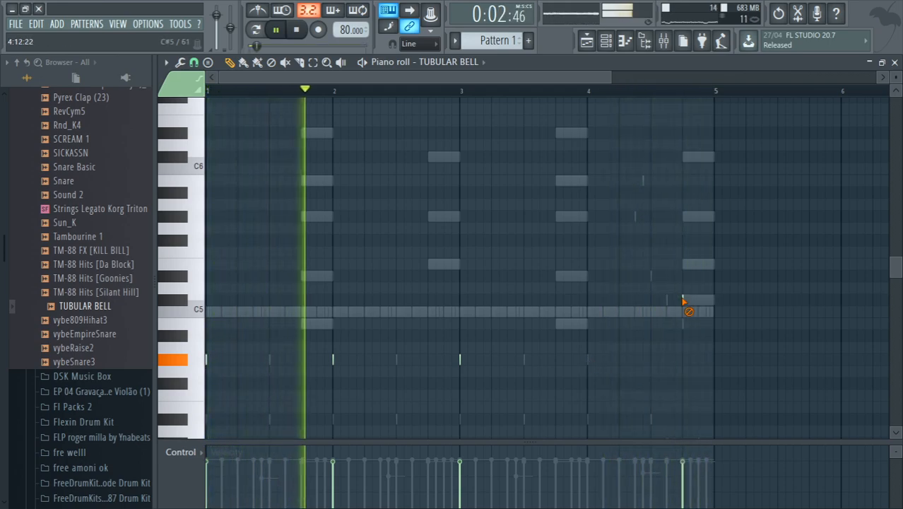
{"action": "left_click", "coordinate": [605, 40]}
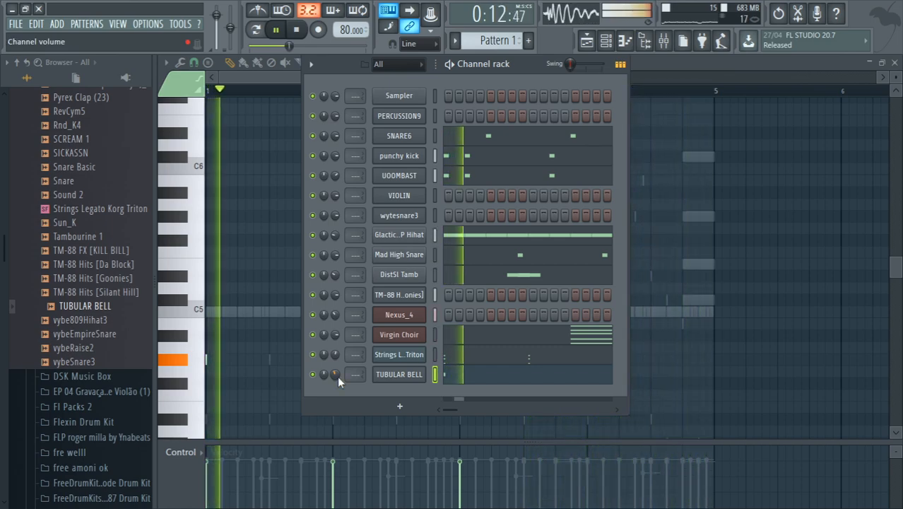
Audition the TM-88 Hits [Da Block], Snare Basic, RevCym5 and Snare samples against the playing pattern
{"action": "left_click", "coordinate": [84, 267]}
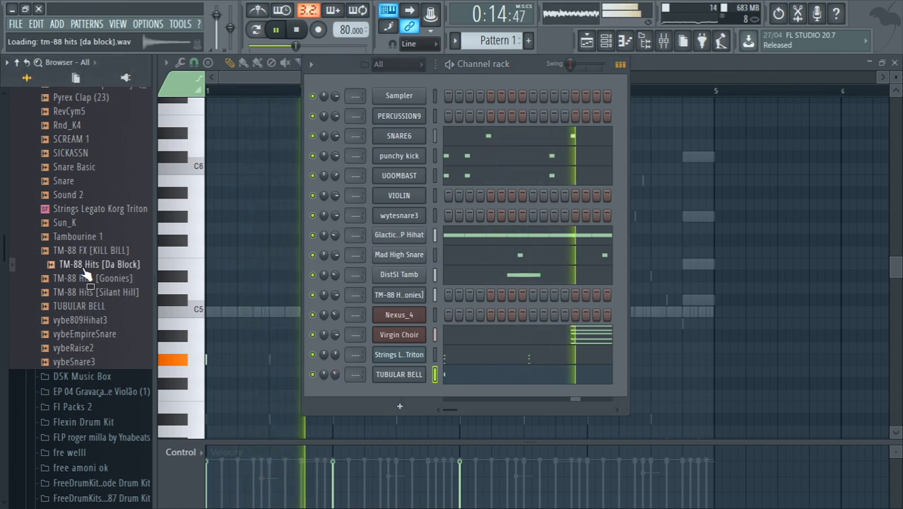
{"action": "left_click", "coordinate": [73, 167]}
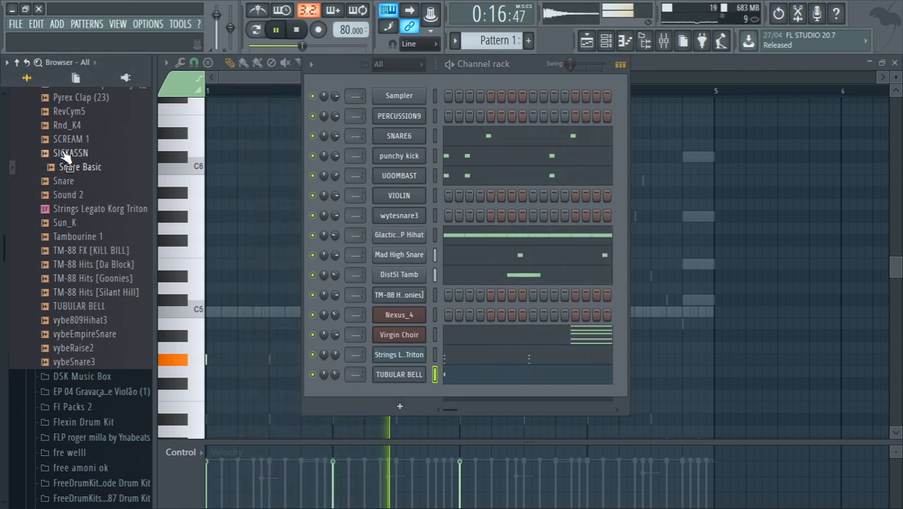
{"action": "left_click", "coordinate": [70, 111]}
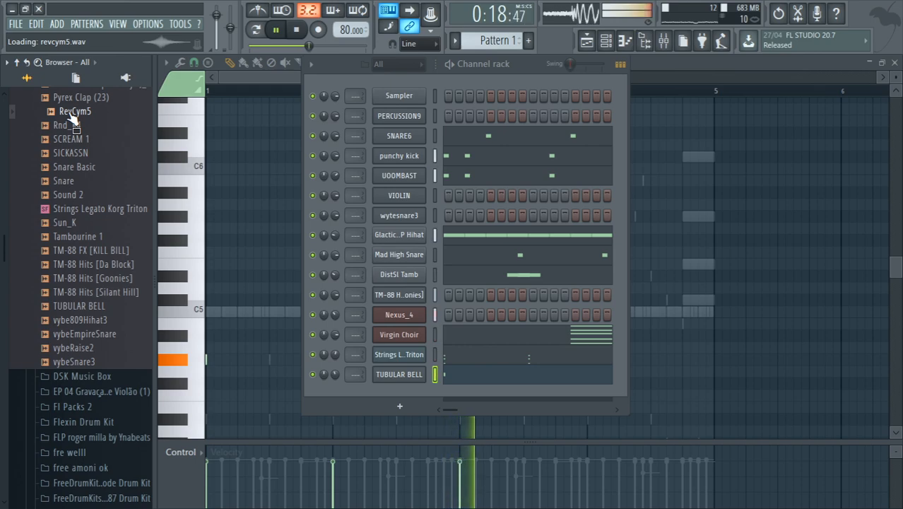
{"action": "left_click", "coordinate": [65, 180]}
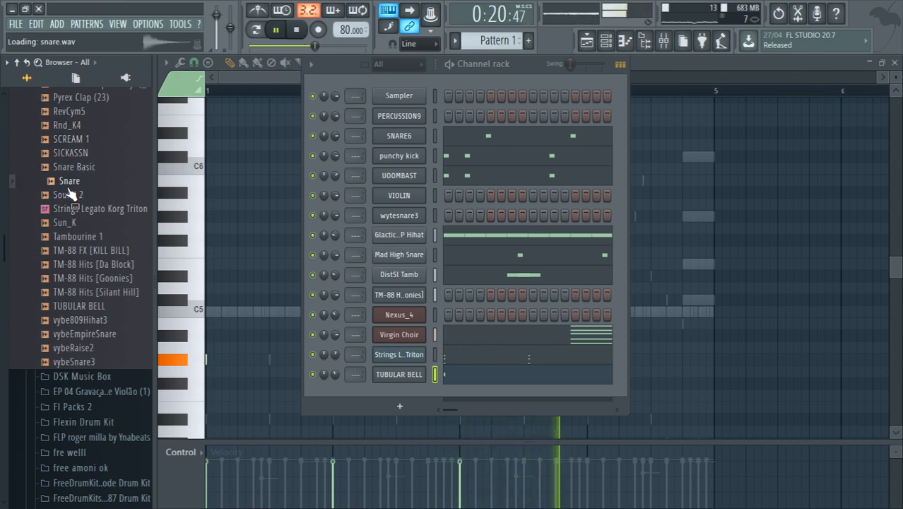
{"action": "left_click", "coordinate": [95, 264]}
Load the Tambourine 1 sample into a new channel and open its note editor
{"action": "left_click", "coordinate": [99, 238]}
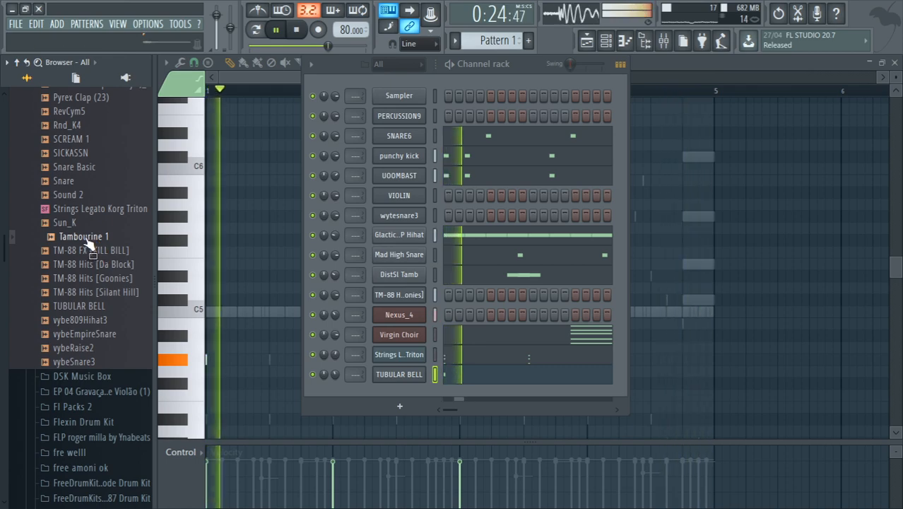
{"action": "right_click", "coordinate": [86, 242]}
{"action": "left_click", "coordinate": [99, 244]}
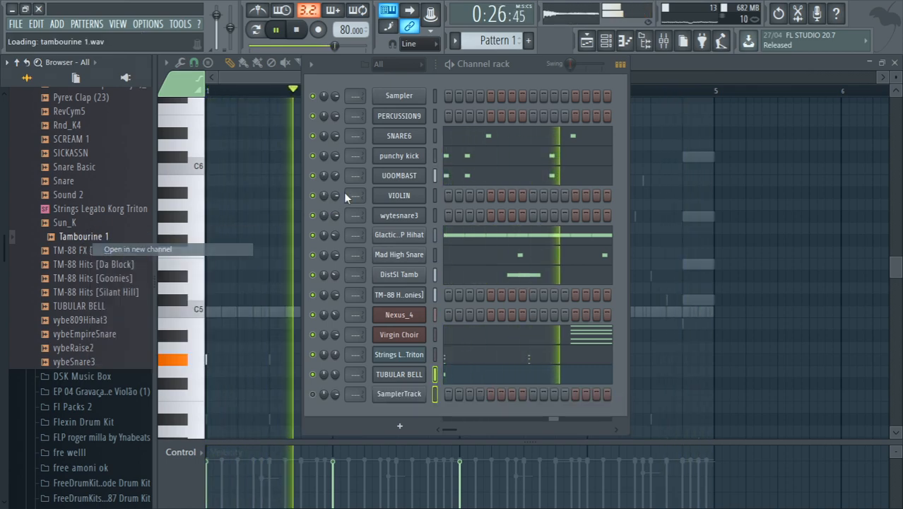
{"action": "left_click", "coordinate": [626, 42]}
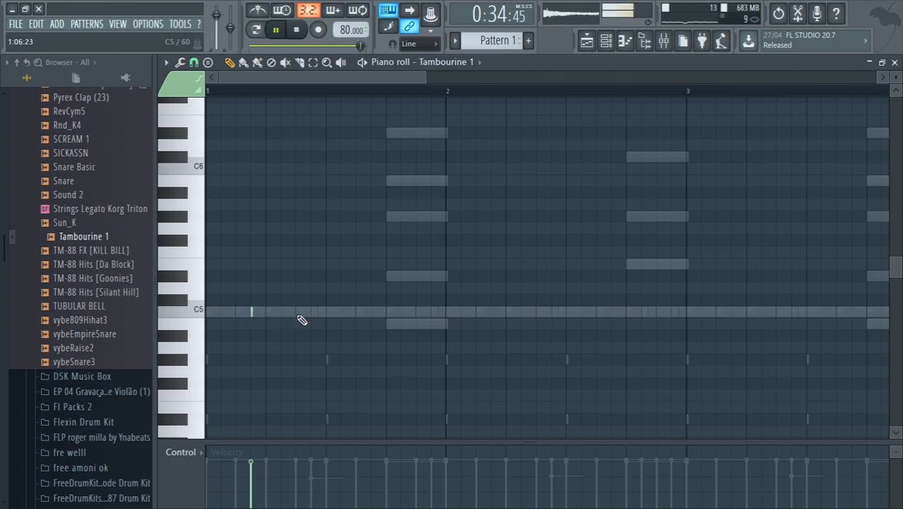
{"action": "left_click", "coordinate": [372, 312]}
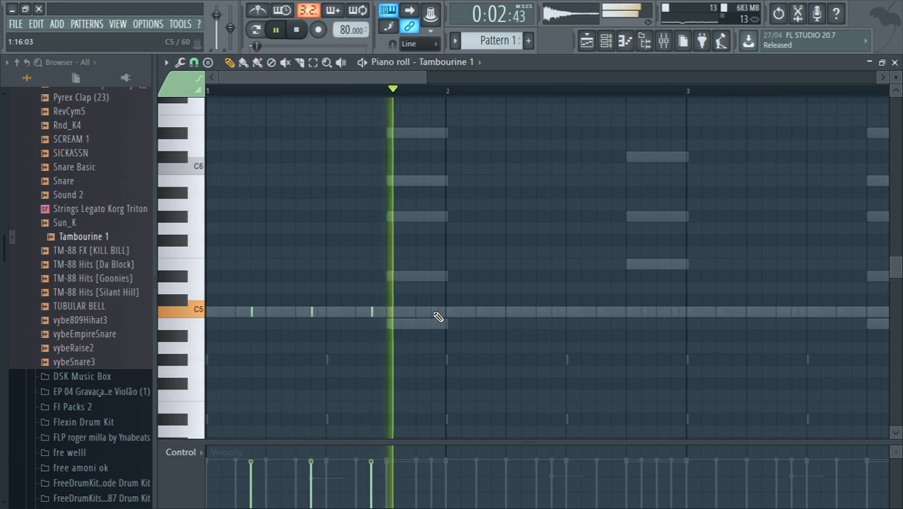
{"action": "right_click", "coordinate": [372, 312]}
{"action": "right_click", "coordinate": [311, 312]}
{"action": "right_click", "coordinate": [251, 313]}
Add short C5 tambourine notes halfway through every beat of bars 1 and 2, and duplicate them into bars 3 and 4
{"action": "left_click", "coordinate": [236, 313]}
{"action": "left_click", "coordinate": [296, 312]}
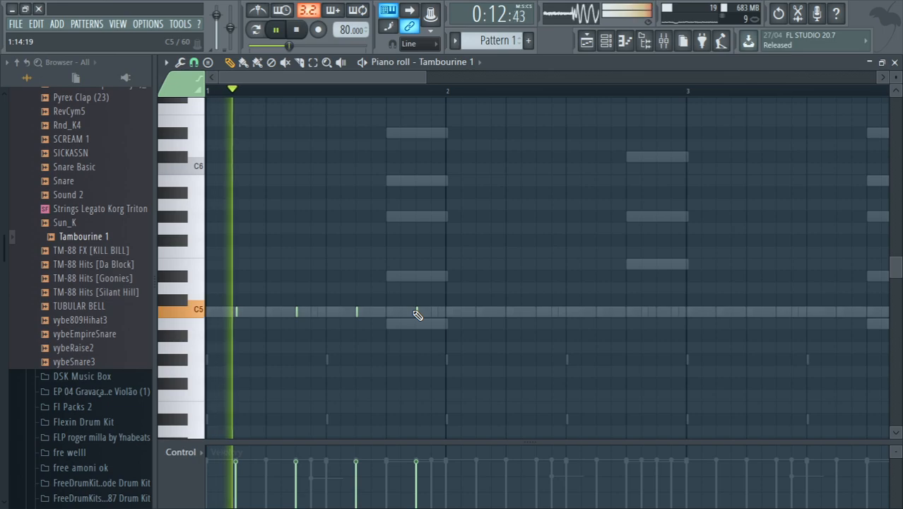
{"action": "left_click", "coordinate": [477, 312]}
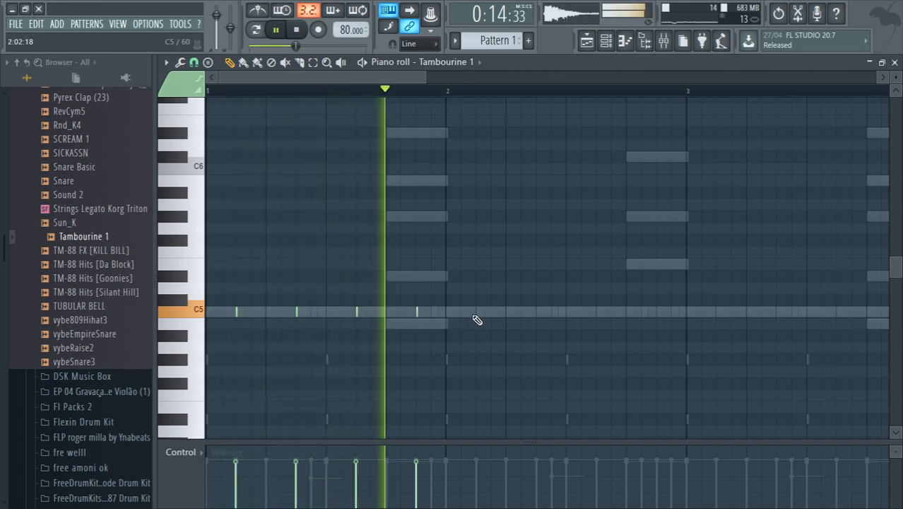
{"action": "left_click", "coordinate": [537, 313]}
{"action": "left_click", "coordinate": [597, 312]}
{"action": "left_click", "coordinate": [657, 312]}
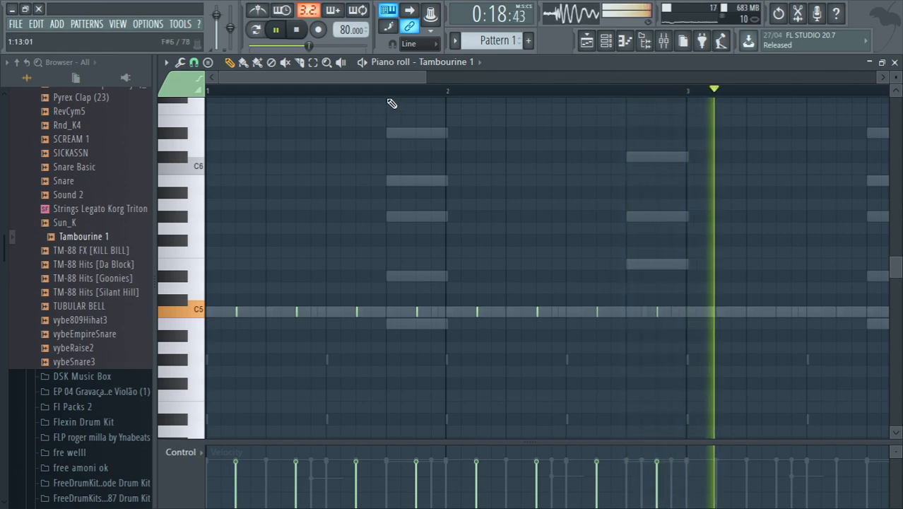
{"action": "left_click_drag", "start_coordinate": [373, 76], "coordinate": [508, 77]}
{"action": "key", "text": "ctrl+b"}
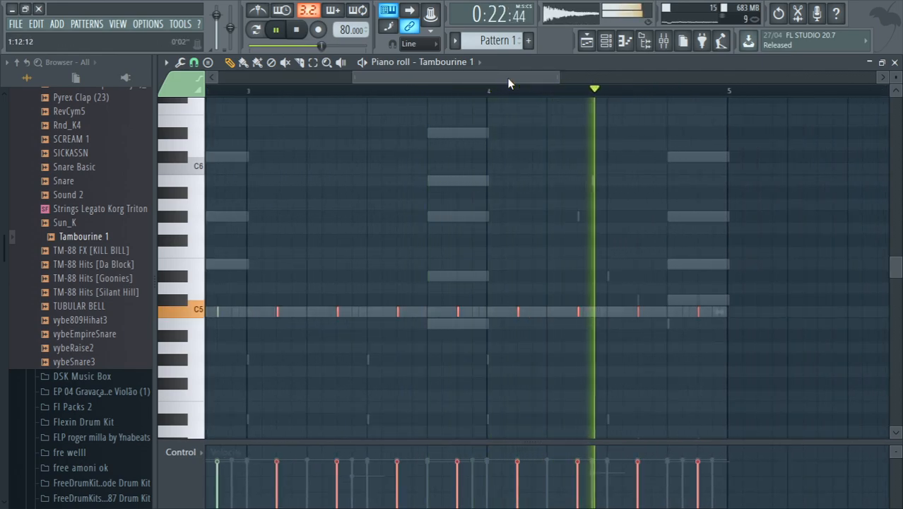
Show the playlist and audition the SCREAM 1, Pyrex Clap (23), vybeRaise2, vybeSnare3 and Snare samples against the playing pattern
{"action": "left_click", "coordinate": [588, 44]}
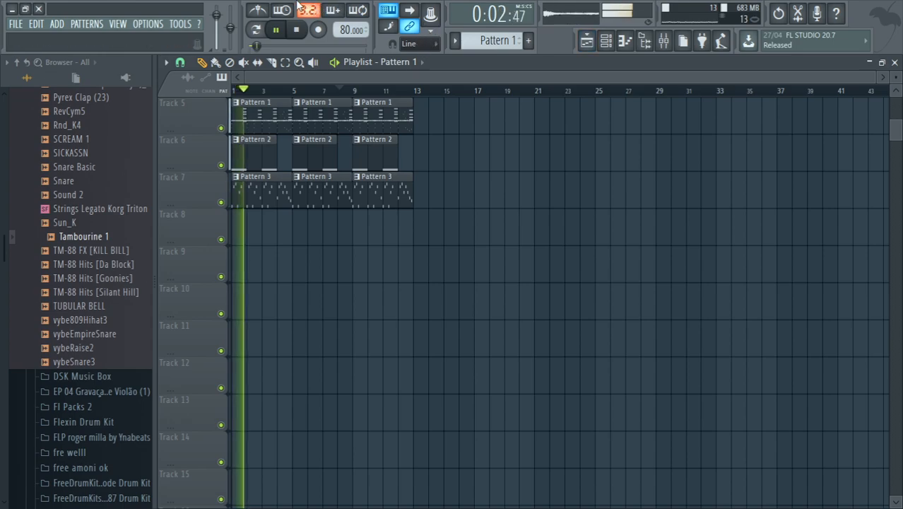
{"action": "left_click", "coordinate": [76, 141]}
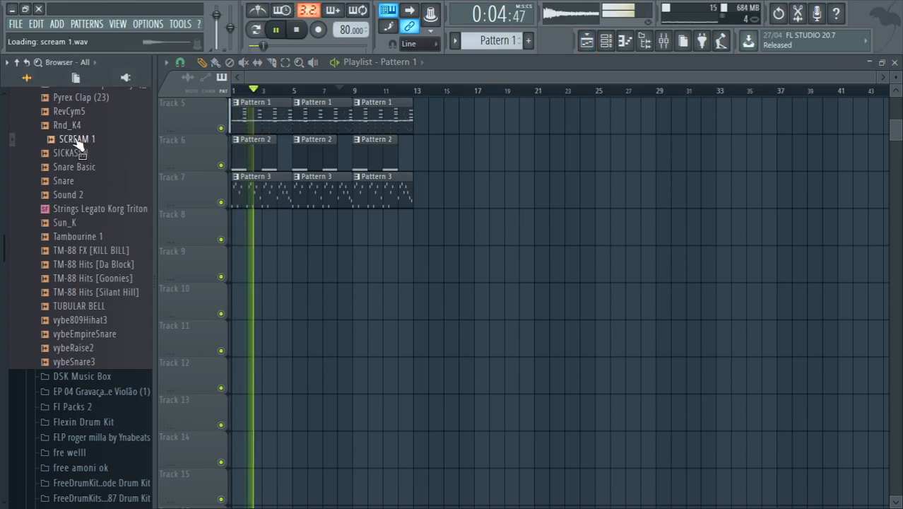
{"action": "key", "text": "Up"}
{"action": "left_click", "coordinate": [77, 98]}
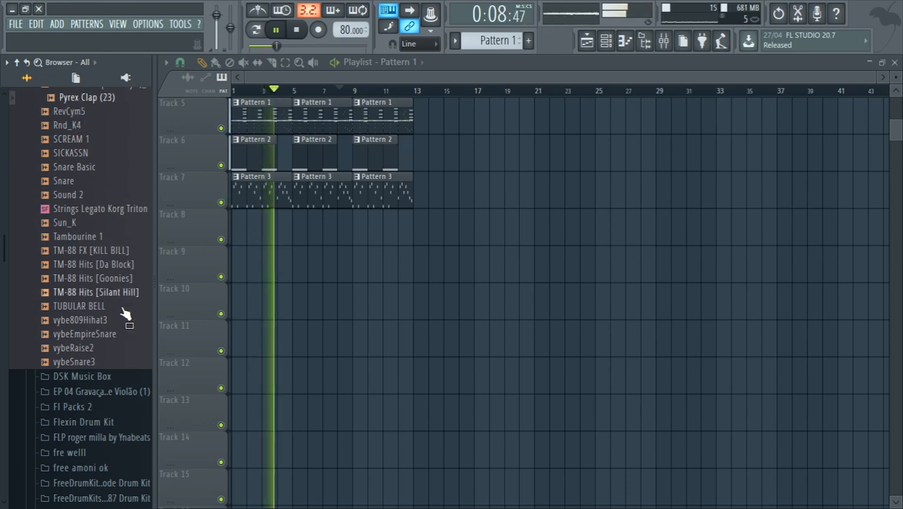
{"action": "left_click", "coordinate": [121, 349]}
{"action": "mouse_move", "coordinate": [97, 356]}
{"action": "left_mouse_down"}
{"action": "mouse_move", "coordinate": [73, 365]}
{"action": "mouse_move", "coordinate": [95, 373]}
{"action": "mouse_move", "coordinate": [71, 348]}
{"action": "mouse_move", "coordinate": [85, 365]}
{"action": "left_mouse_up"}
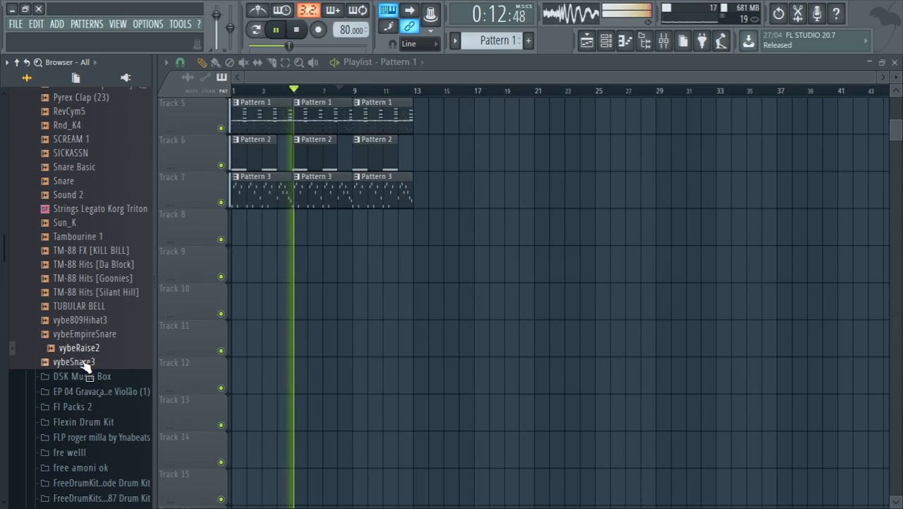
{"action": "left_click", "coordinate": [84, 363]}
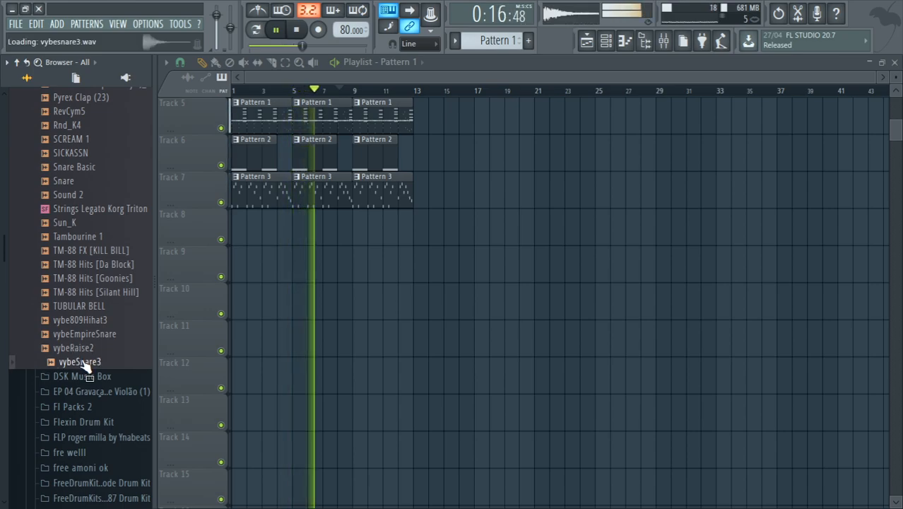
{"action": "right_click", "coordinate": [83, 363]}
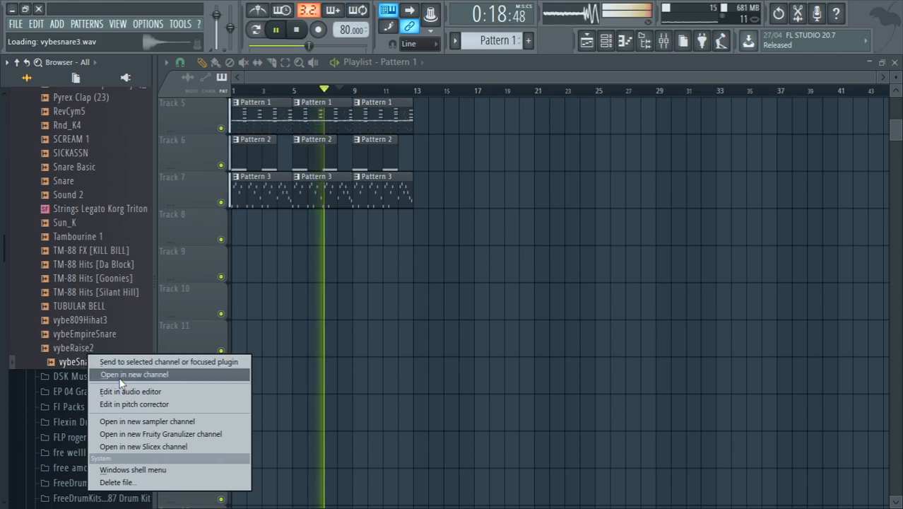
{"action": "left_click", "coordinate": [343, 301]}
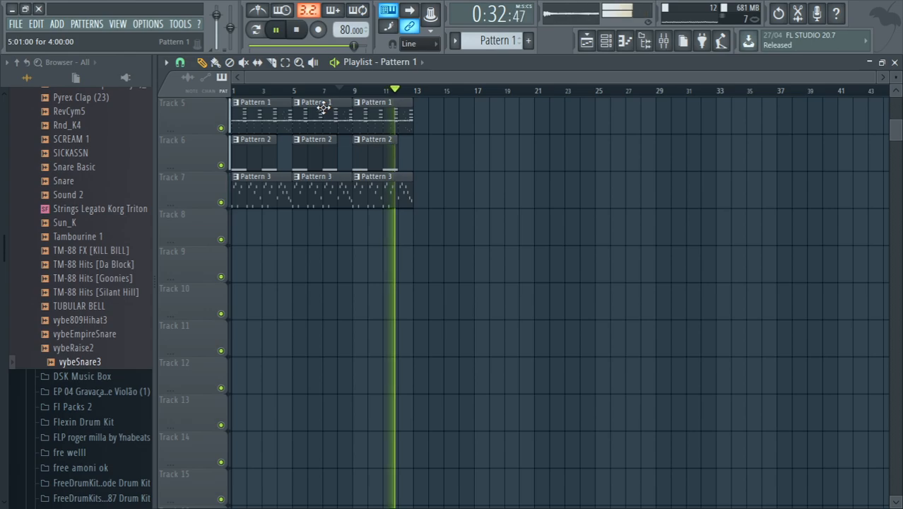
{"action": "left_click", "coordinate": [91, 181]}
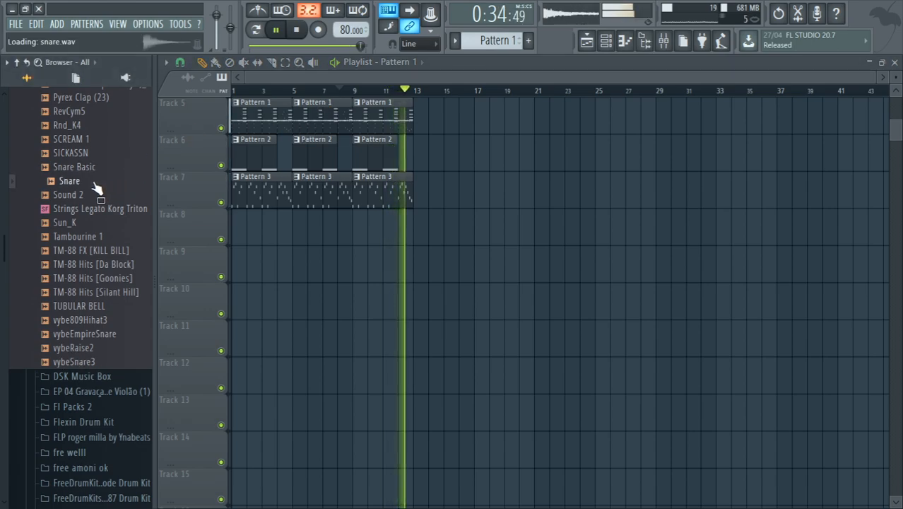
Load TM-88 FX [KILL BILL] into a new channel and add short C5 notes on beats 1 and 4 of bar 1
{"action": "left_click", "coordinate": [95, 252]}
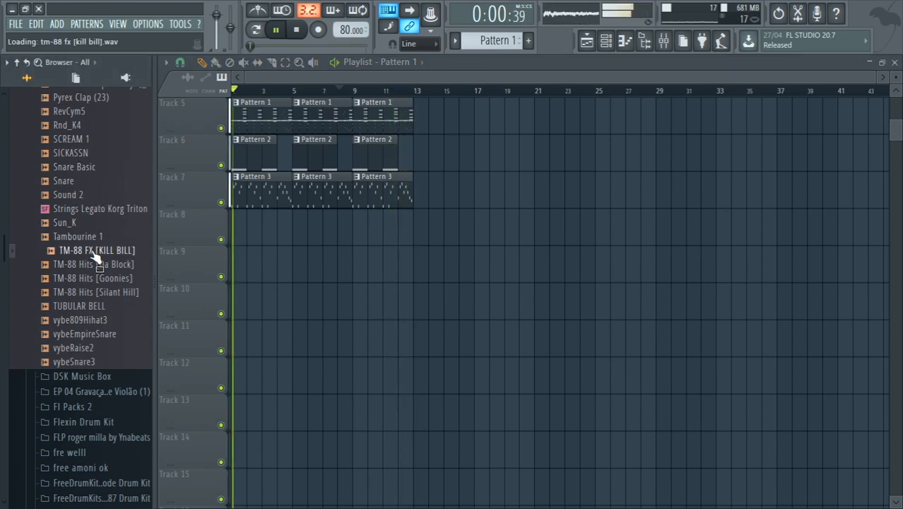
{"action": "right_click", "coordinate": [102, 252]}
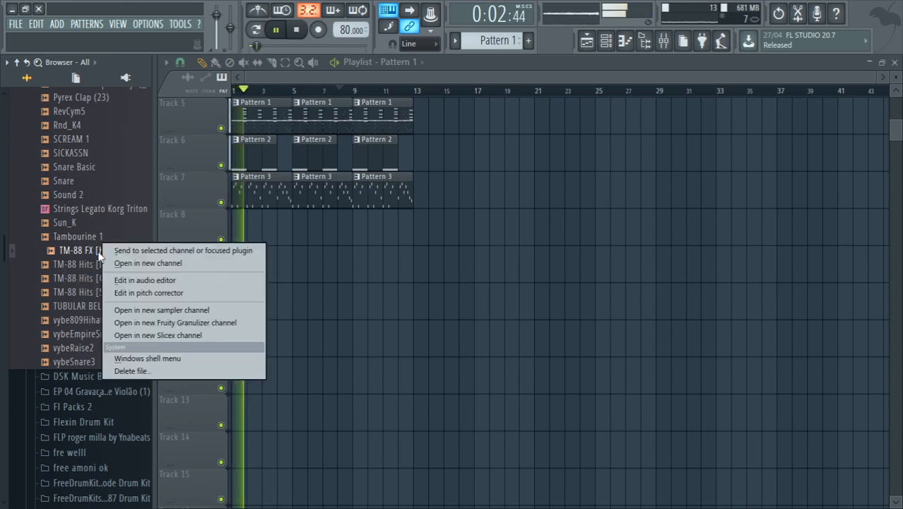
{"action": "left_click", "coordinate": [171, 264]}
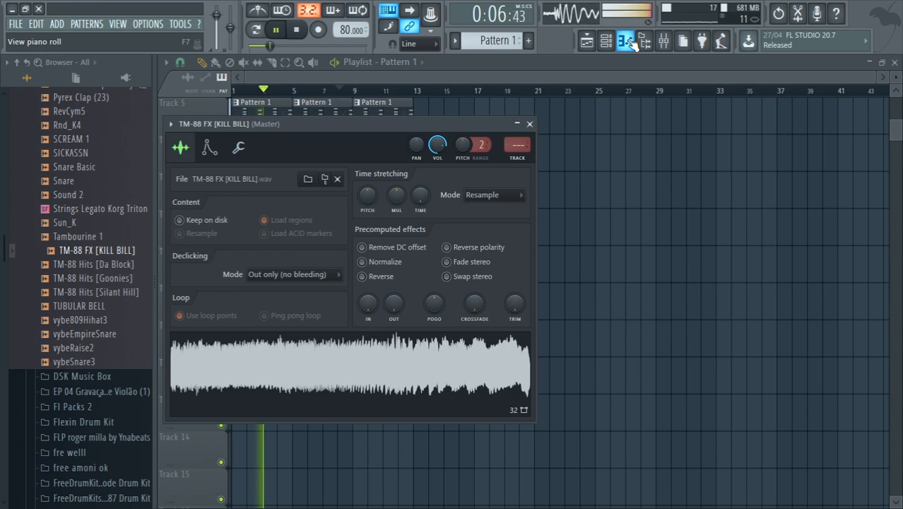
{"action": "left_click", "coordinate": [628, 41]}
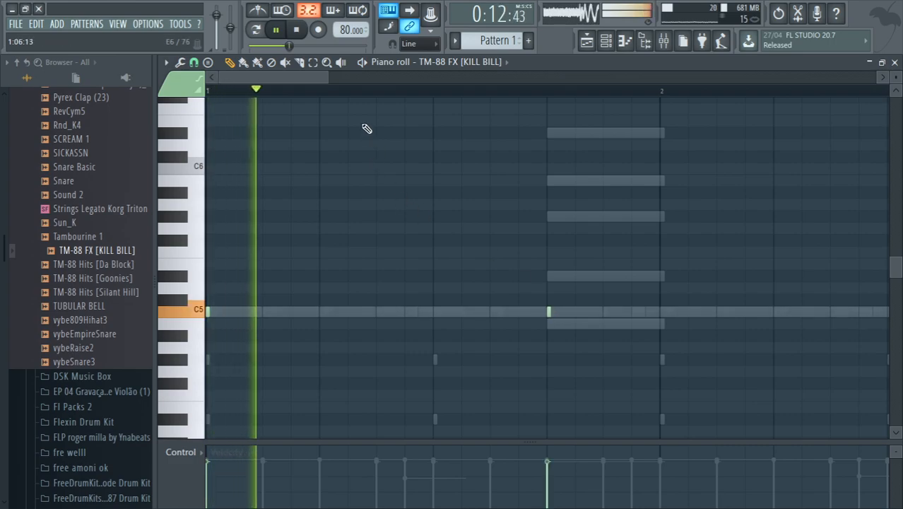
Move the second TM-88 FX [KILL BILL] note to C5 at the start of bar 3 and lower that channel's volume
{"action": "scroll", "coordinate": [501, 103], "scroll_direction": "down", "scroll_amount": 3}
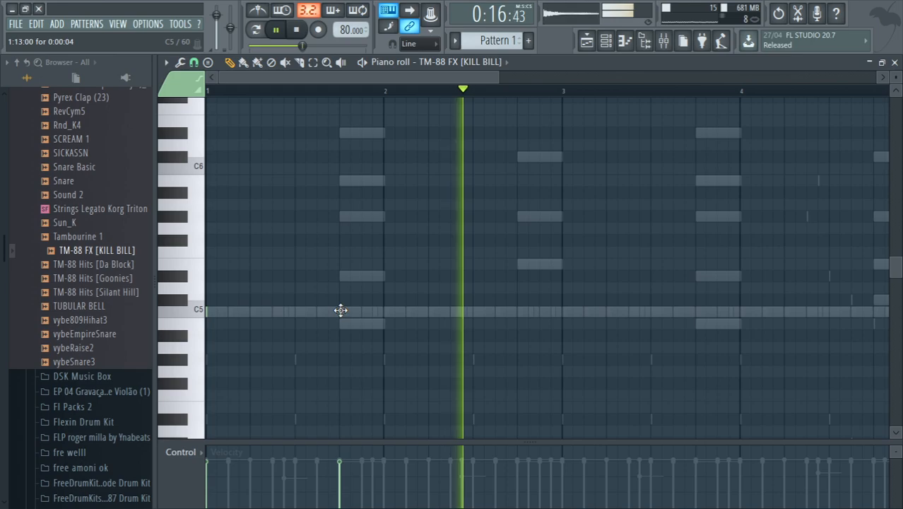
{"action": "left_click", "coordinate": [563, 310]}
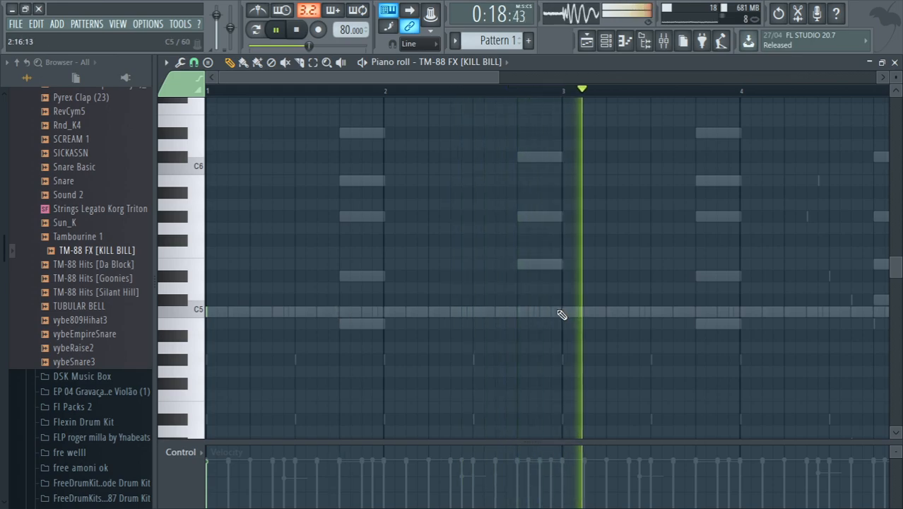
{"action": "left_click", "coordinate": [607, 41]}
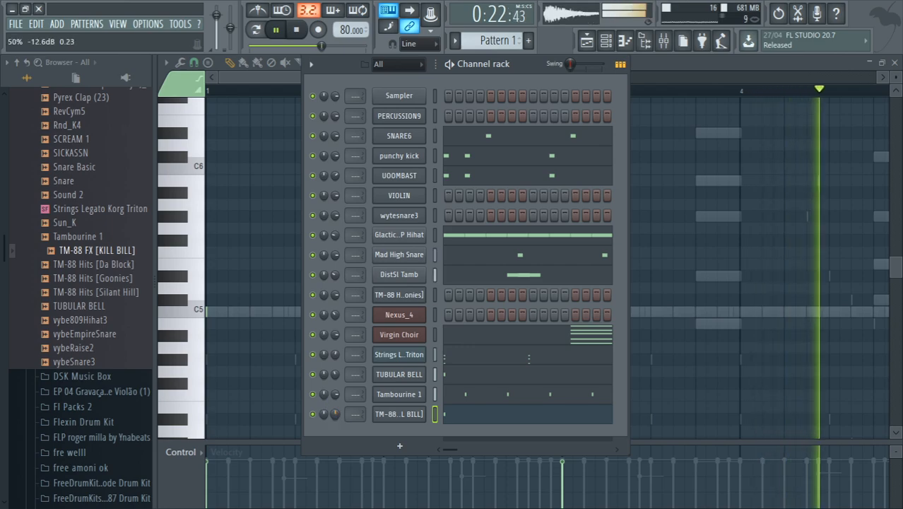
{"action": "scroll", "coordinate": [336, 414], "scroll_direction": "down", "scroll_amount": 3}
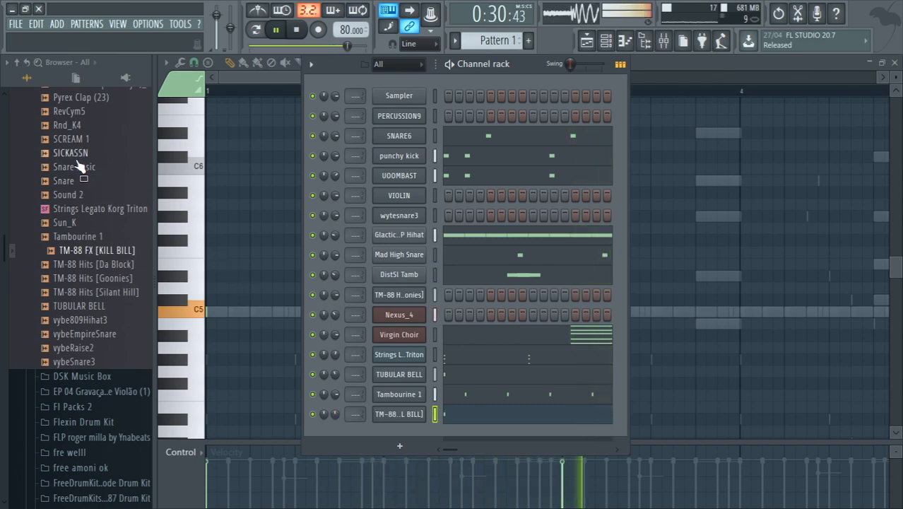
Audition samples from SCREAM 1 up to Pyrex Clap (23), the TM-88 samples and vybe809Hihat3 against the playing pattern
{"action": "left_click", "coordinate": [72, 140]}
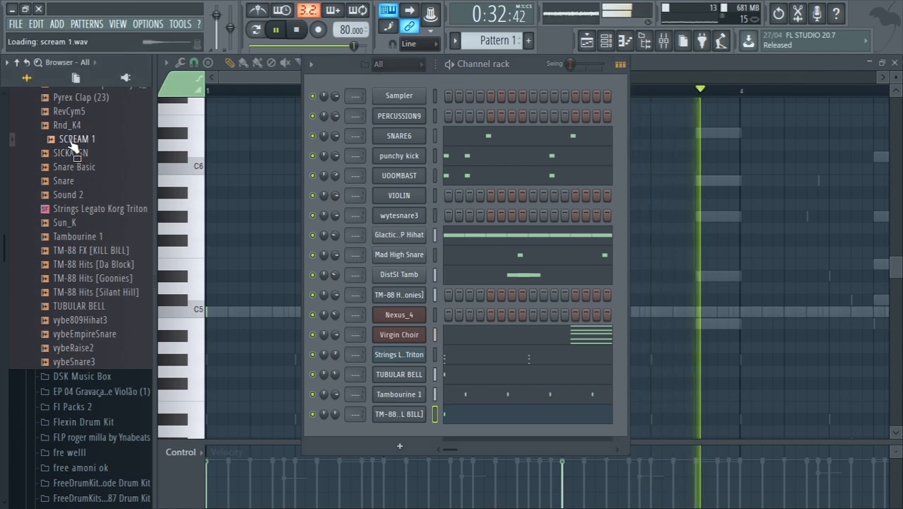
{"action": "left_click", "coordinate": [69, 126]}
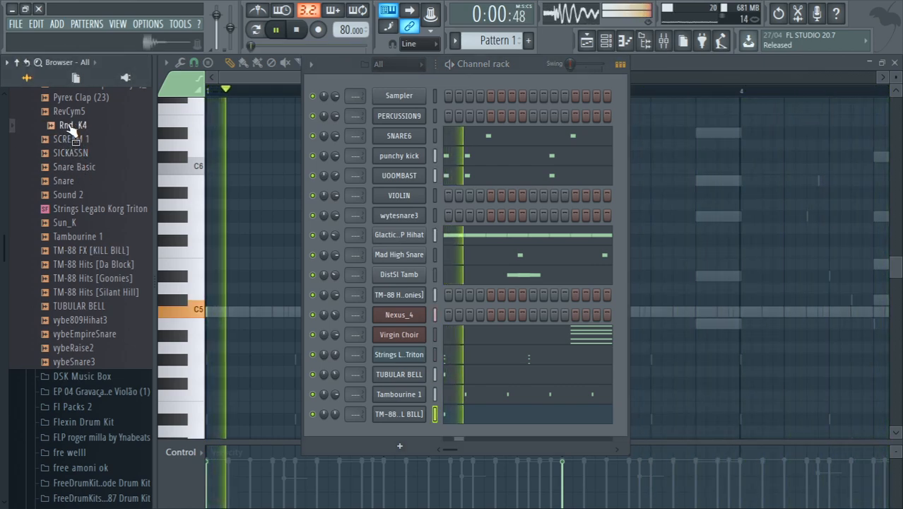
{"action": "left_click", "coordinate": [74, 111]}
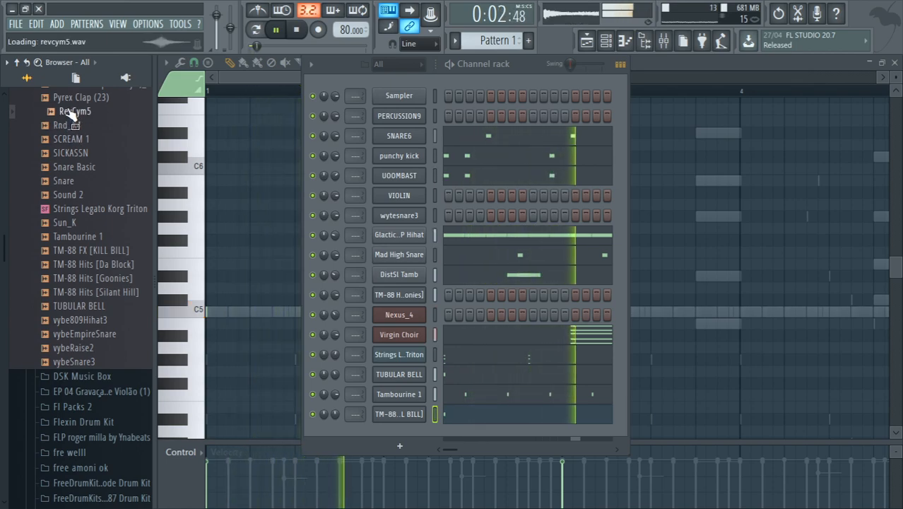
{"action": "left_click", "coordinate": [80, 99]}
{"action": "left_click", "coordinate": [108, 252]}
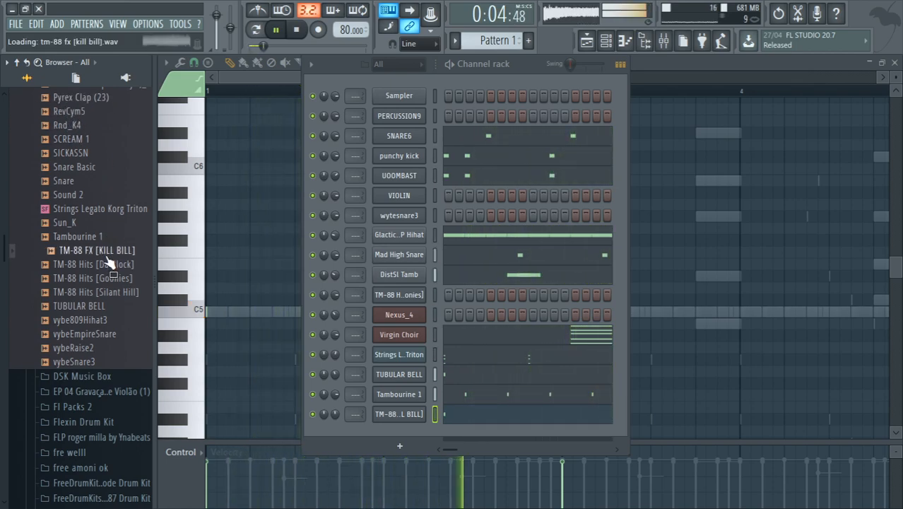
{"action": "left_click", "coordinate": [99, 278]}
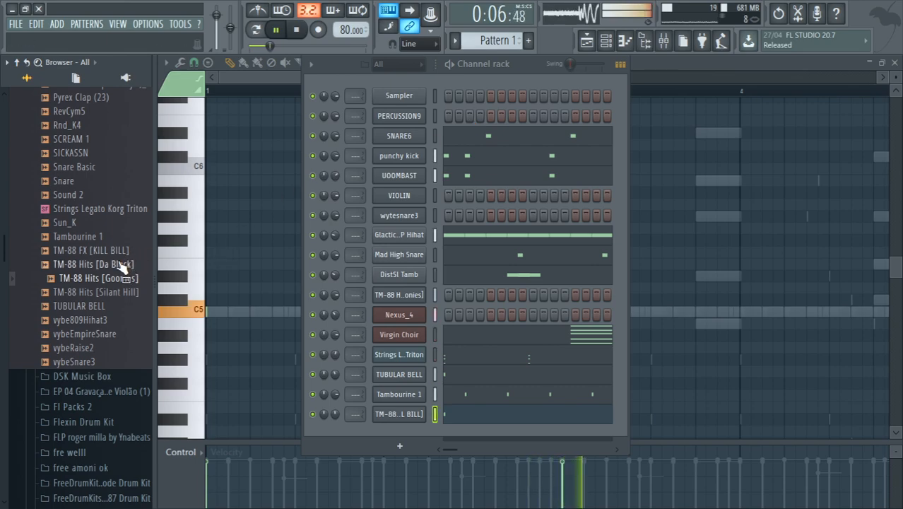
{"action": "left_click", "coordinate": [102, 292]}
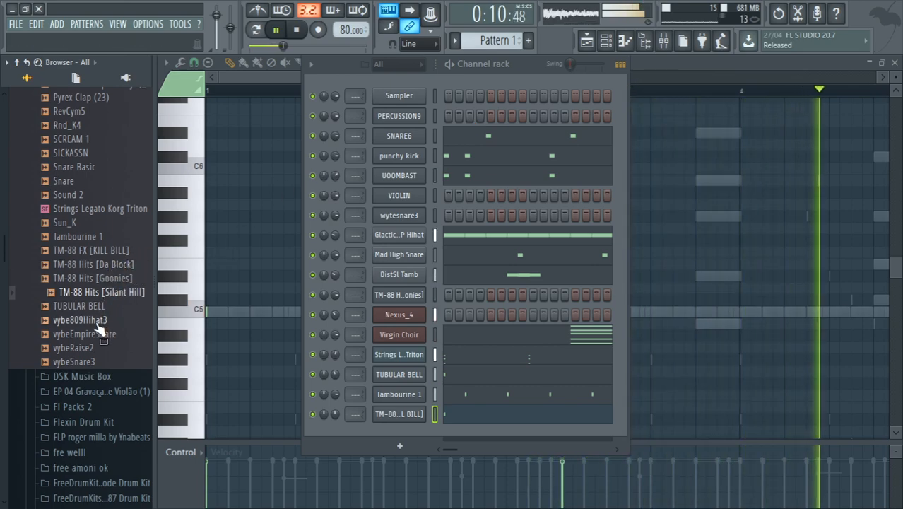
{"action": "left_click", "coordinate": [99, 321]}
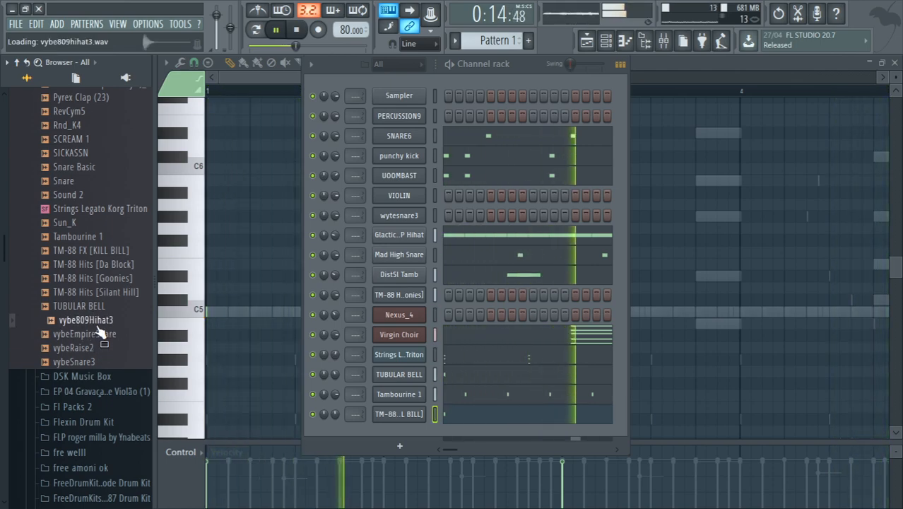
Load the vybe809Hihat3 sample into a new channel and open its note editor
{"action": "right_click", "coordinate": [100, 326]}
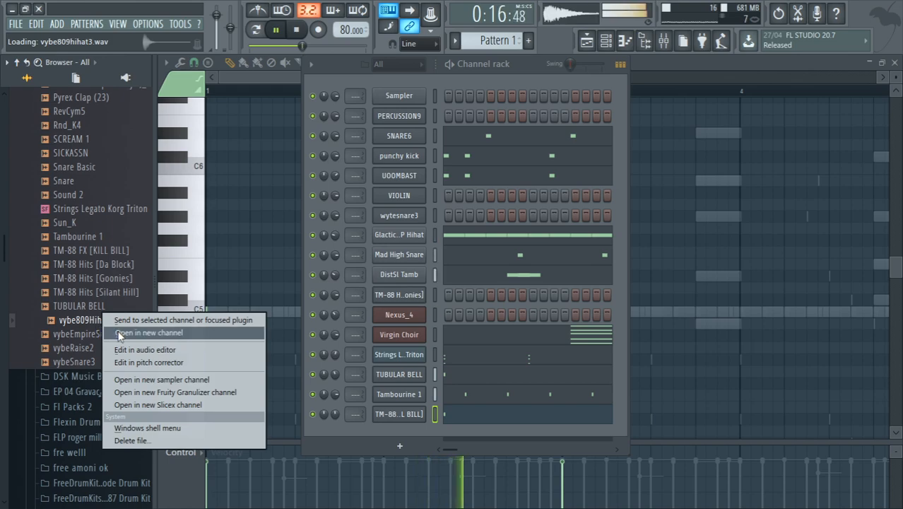
{"action": "left_click", "coordinate": [154, 331]}
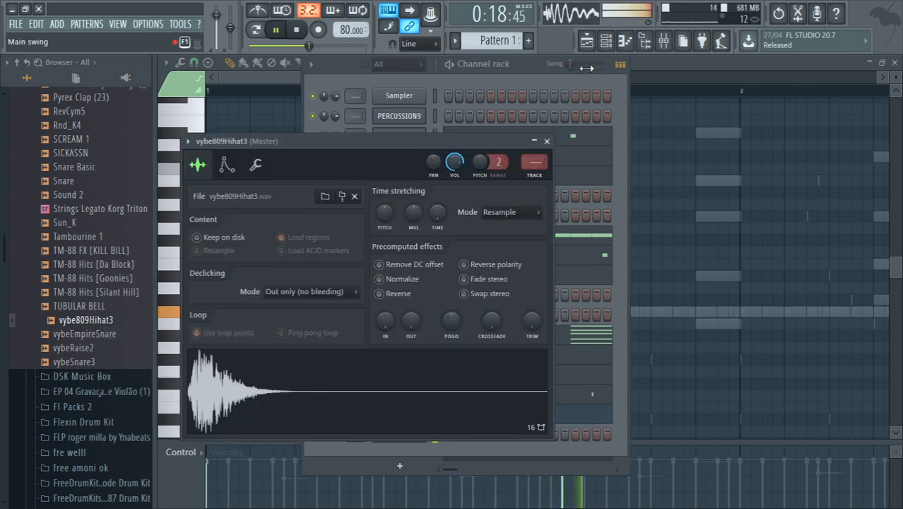
{"action": "left_click", "coordinate": [624, 41]}
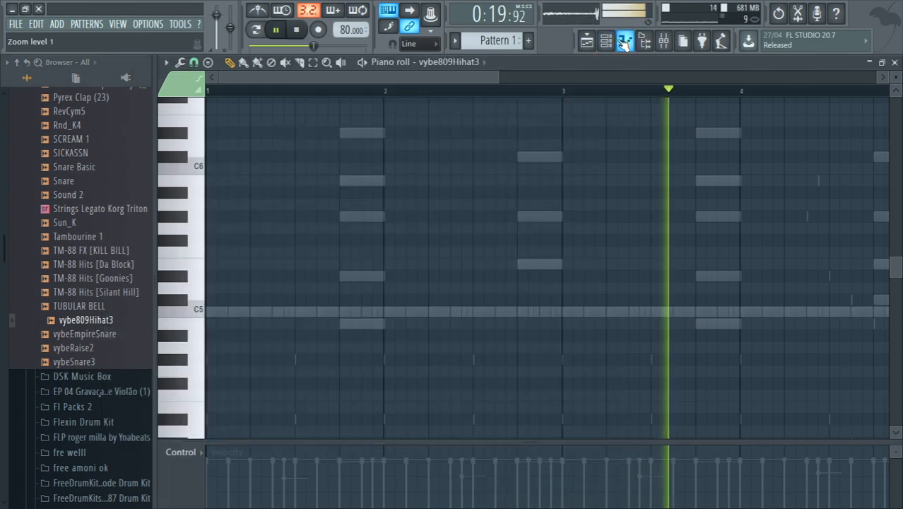
{"action": "left_click", "coordinate": [605, 41]}
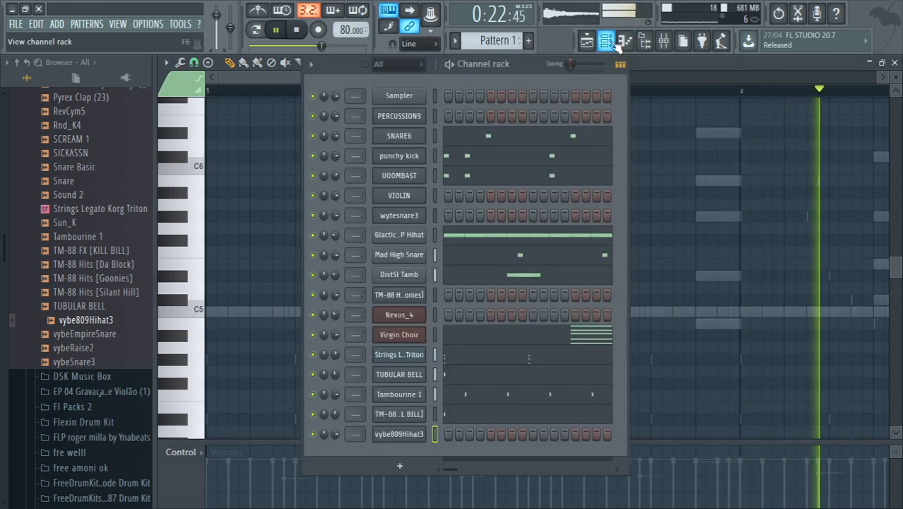
{"action": "right_click", "coordinate": [415, 439]}
{"action": "left_click", "coordinate": [424, 440]}
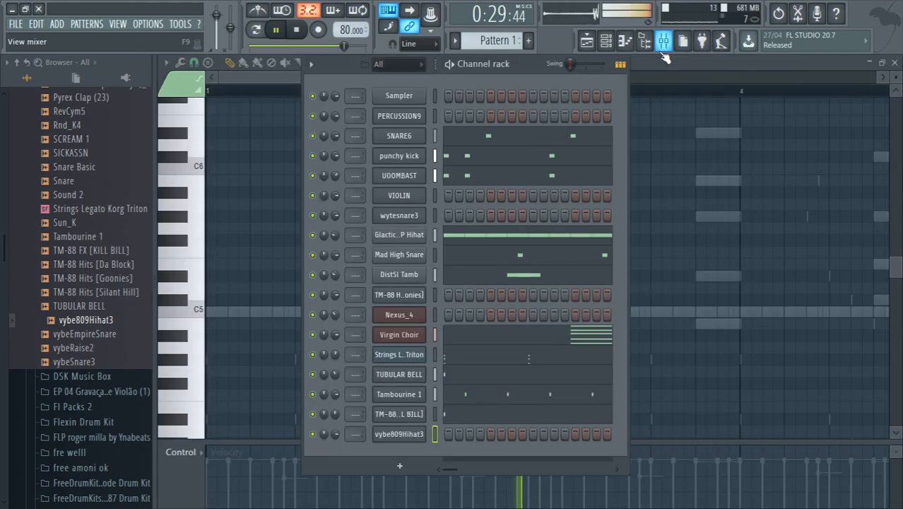
{"action": "left_click", "coordinate": [664, 55]}
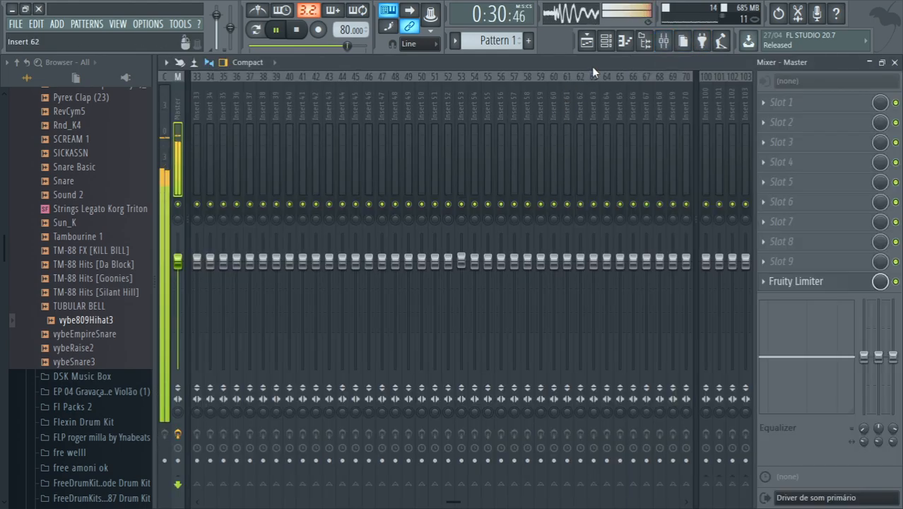
{"action": "left_click", "coordinate": [625, 41]}
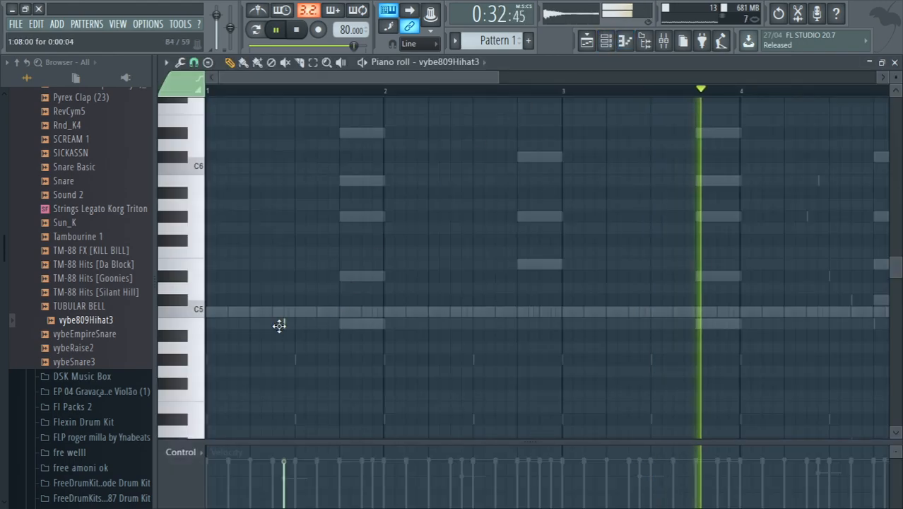
Add a C5 hi-hat note at the start of bar 1 and stretch it to the end of bar 4
{"action": "double_click", "coordinate": [207, 312]}
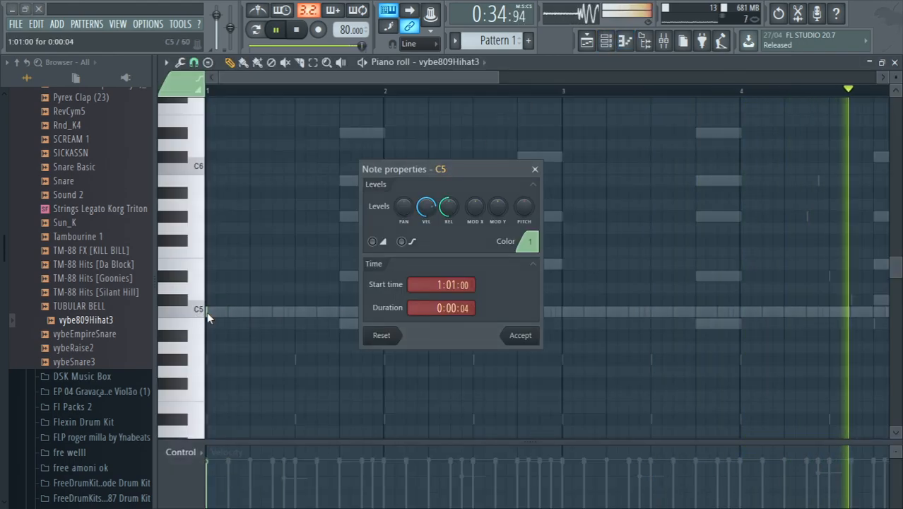
{"action": "left_click", "coordinate": [535, 169]}
{"action": "left_click_drag", "start_coordinate": [208, 311], "coordinate": [712, 383]}
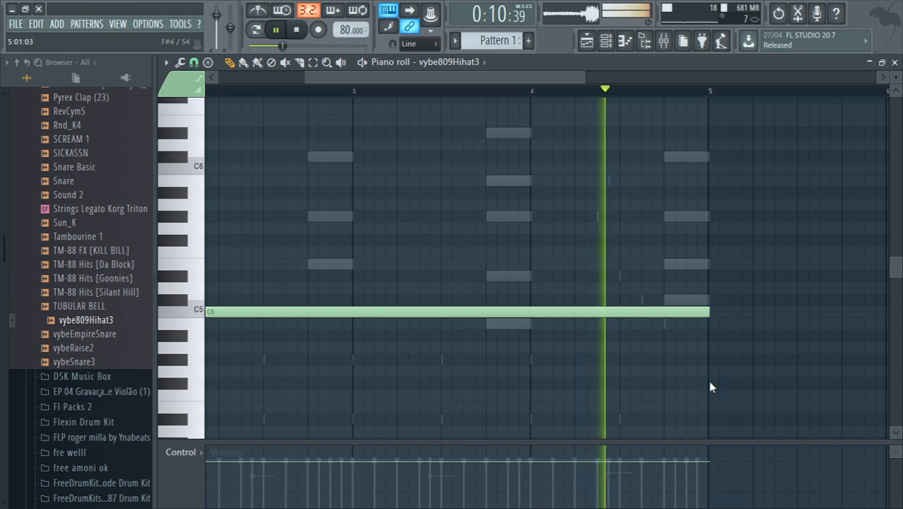
Chop the long C5 hi-hat note into an even run of 16 notes per bar with the chopper's time multiplier
{"action": "key", "text": "ctrl+u"}
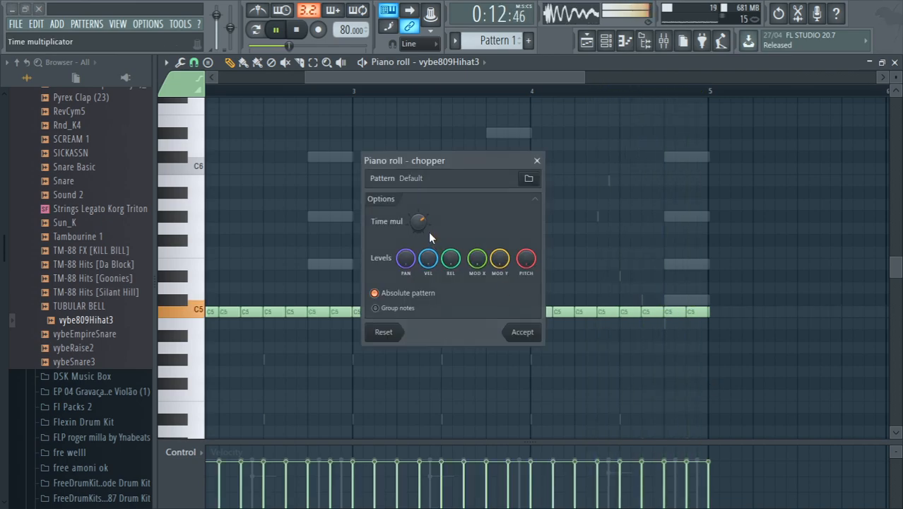
{"action": "mouse_move", "coordinate": [419, 221]}
{"action": "left_mouse_down"}
{"action": "mouse_move", "coordinate": [419, 236]}
{"action": "mouse_move", "coordinate": [419, 227]}
{"action": "left_mouse_up"}
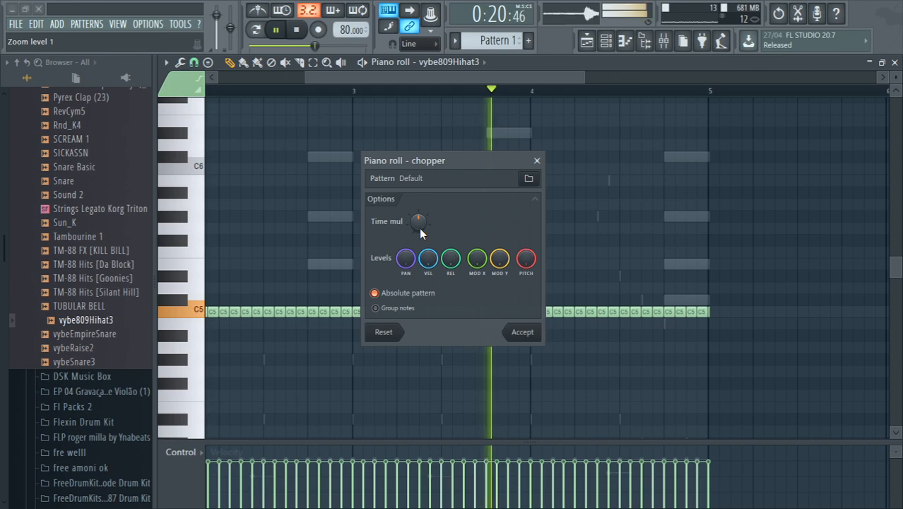
{"action": "left_click", "coordinate": [522, 331]}
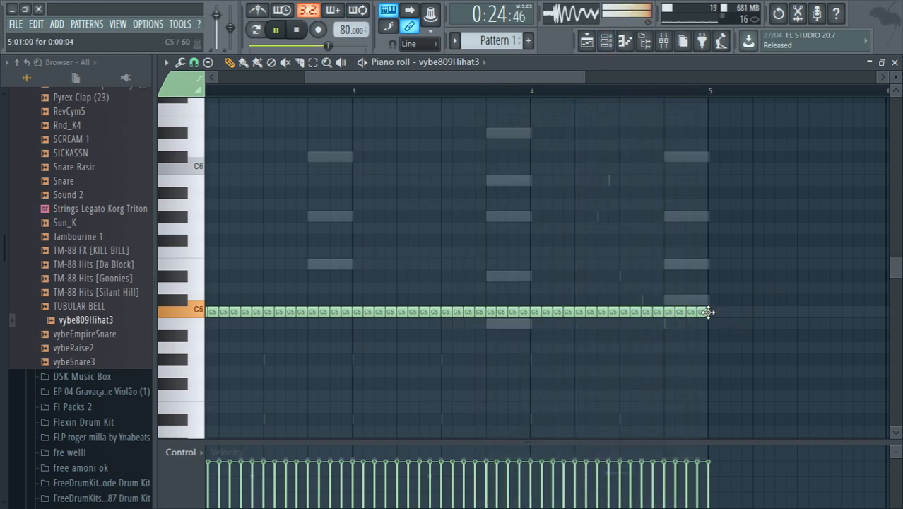
Open the Mad High Snare channel's sample settings, try its Crossfade setting and raise Trim
{"action": "left_click", "coordinate": [606, 41]}
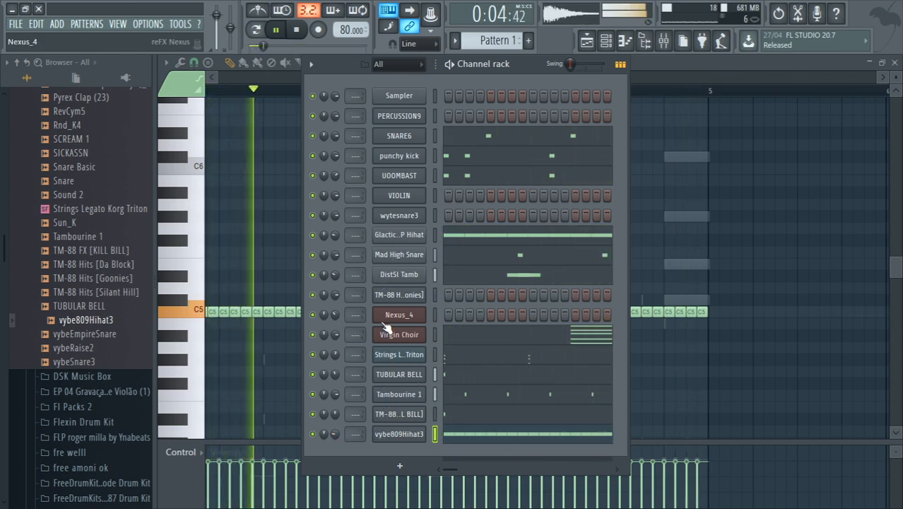
{"action": "left_click", "coordinate": [400, 255]}
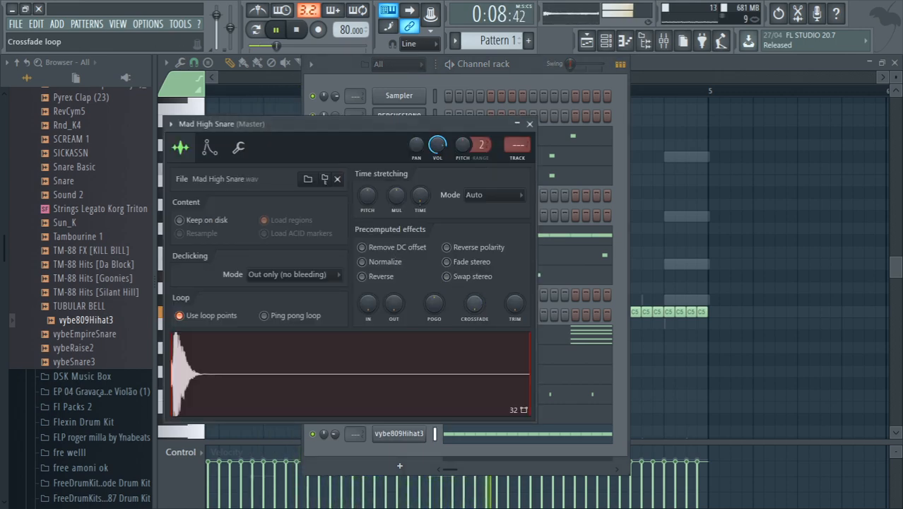
{"action": "left_click_drag", "start_coordinate": [476, 307], "coordinate": [475, 332]}
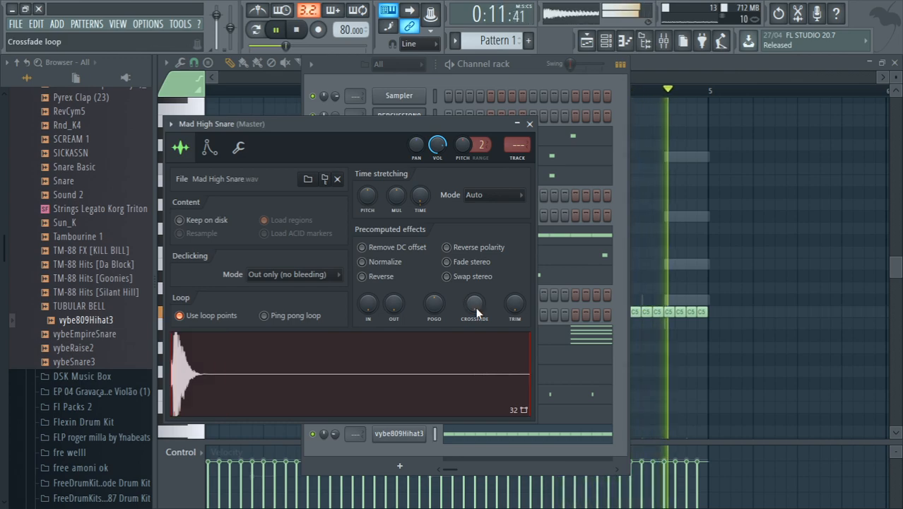
{"action": "left_click_drag", "start_coordinate": [514, 304], "coordinate": [514, 293]}
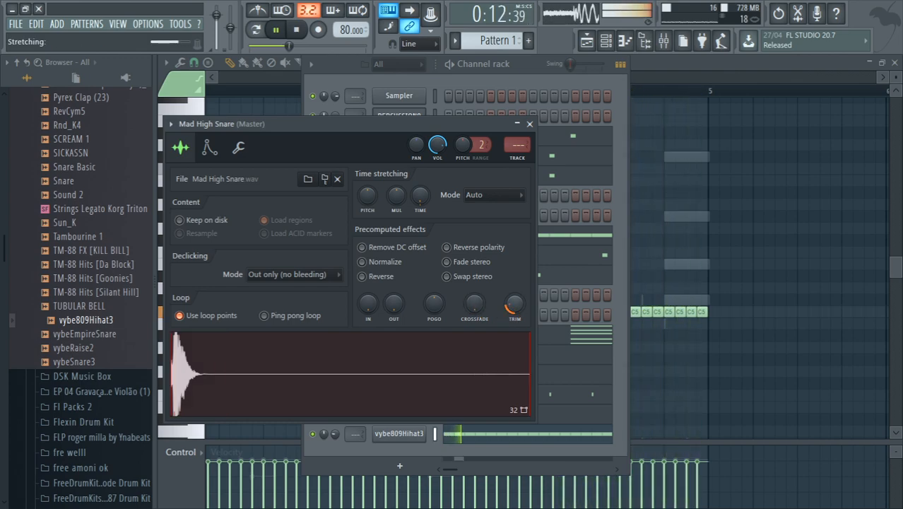
Audition vybeSnare3 and vybeEmpireSnare, and replace the Mad High Snare channel's sample with vybeSnare3
{"action": "left_click", "coordinate": [80, 362]}
{"action": "left_click", "coordinate": [82, 335]}
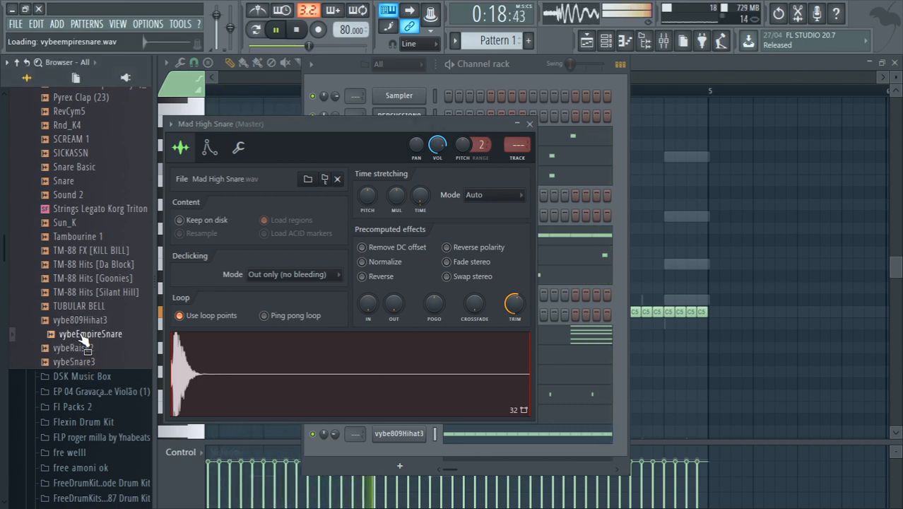
{"action": "right_click", "coordinate": [82, 336]}
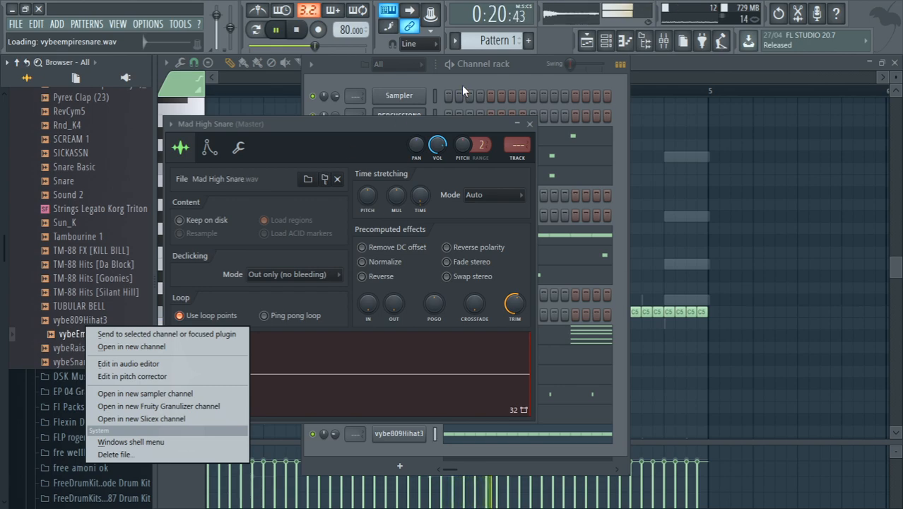
{"action": "left_click", "coordinate": [547, 76]}
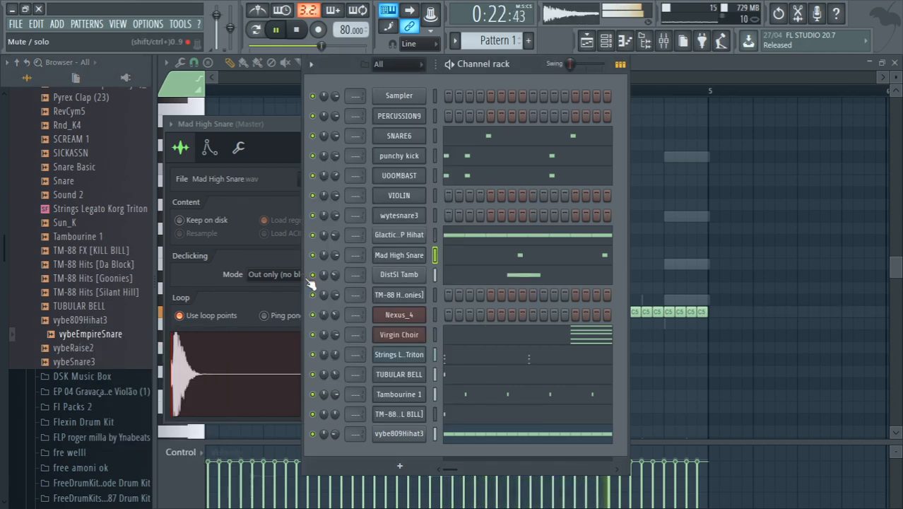
{"action": "left_click", "coordinate": [83, 363]}
{"action": "left_click_drag", "start_coordinate": [84, 369], "coordinate": [412, 258]}
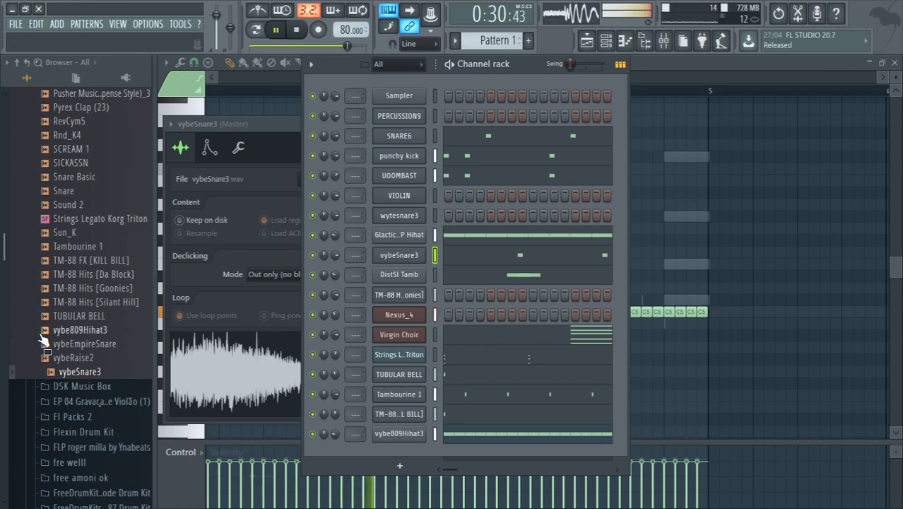
Load the vybeSnare3 sample again into a separate new channel and show it at the end of the channel rack
{"action": "left_click", "coordinate": [84, 344]}
{"action": "right_click", "coordinate": [81, 371]}
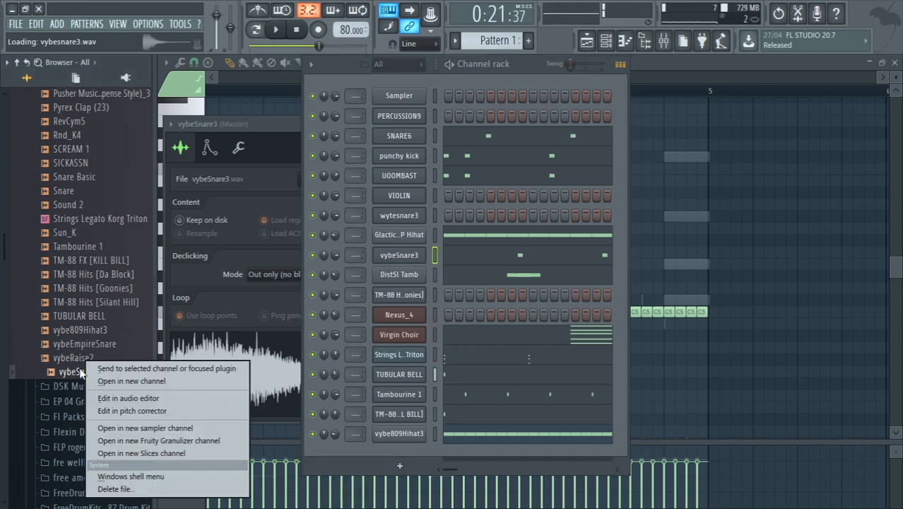
{"action": "left_click", "coordinate": [121, 381]}
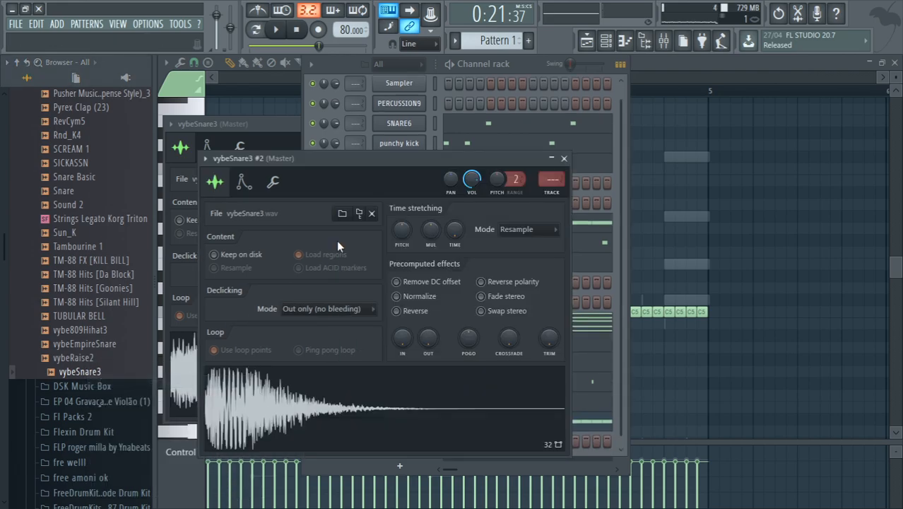
{"action": "left_click", "coordinate": [621, 120]}
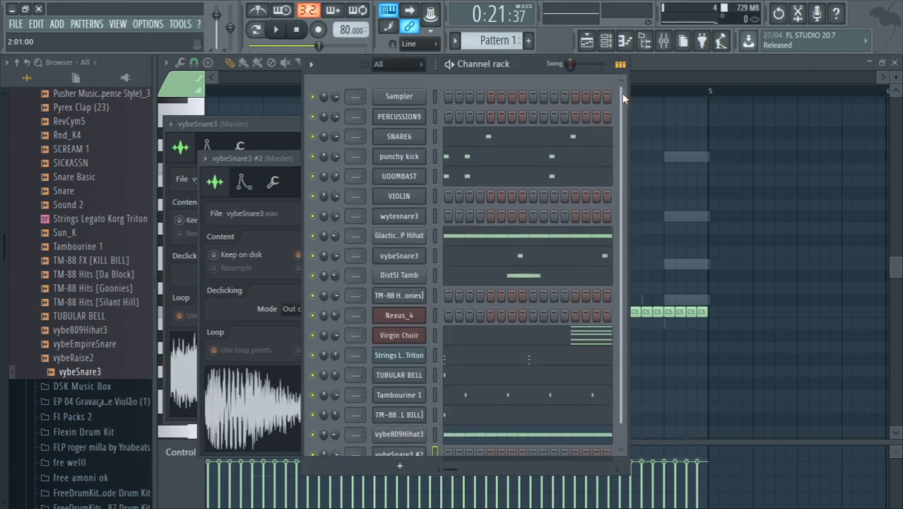
{"action": "scroll", "coordinate": [619, 212], "scroll_direction": "down", "scroll_amount": 2}
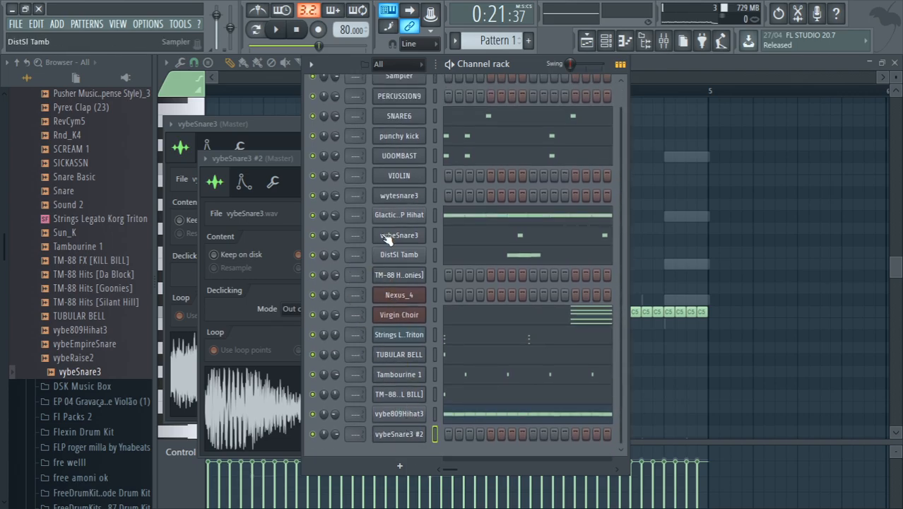
Copy the vybeSnare3 channel's notes into the vybeSnare3 #2 channel and play the pattern
{"action": "right_click", "coordinate": [409, 235]}
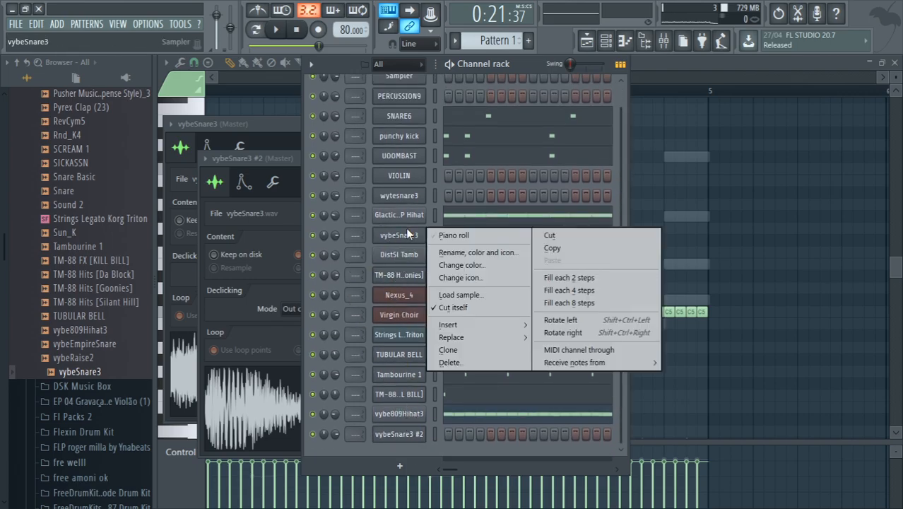
{"action": "left_click", "coordinate": [537, 248]}
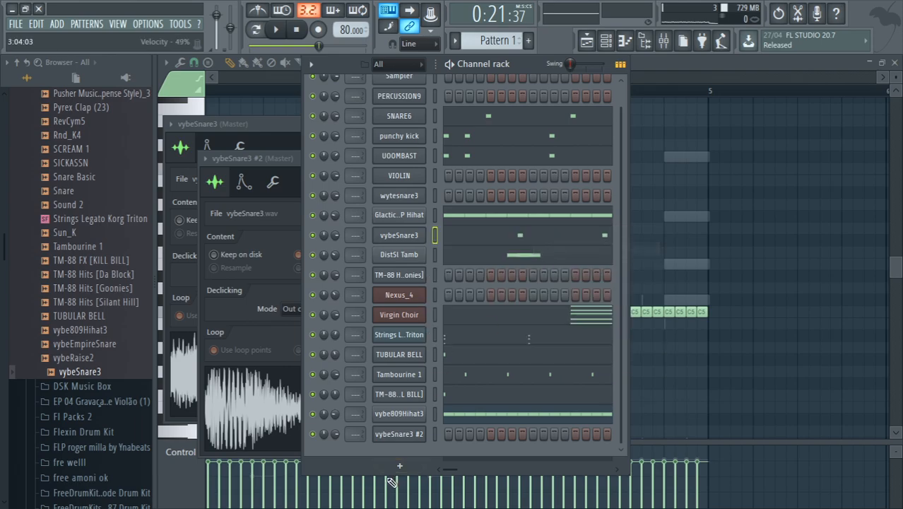
{"action": "right_click", "coordinate": [403, 431]}
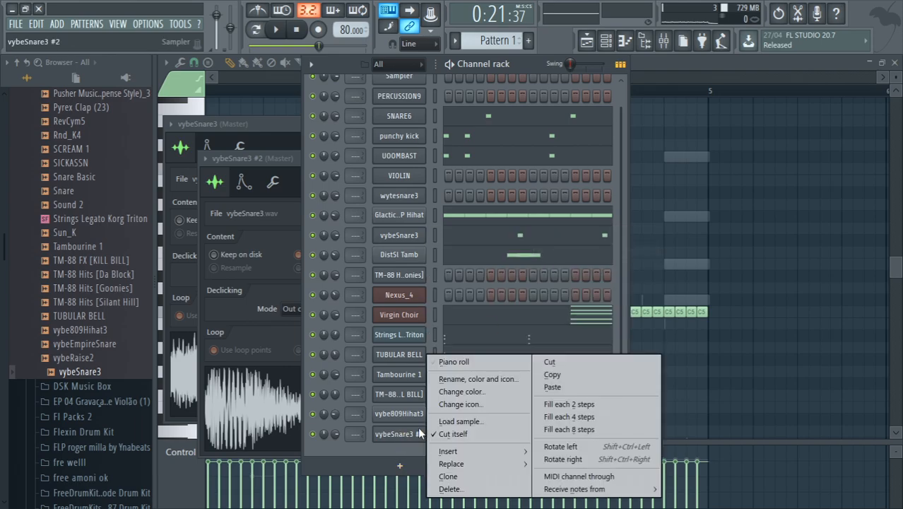
{"action": "left_click", "coordinate": [548, 388]}
{"action": "key", "text": "space"}
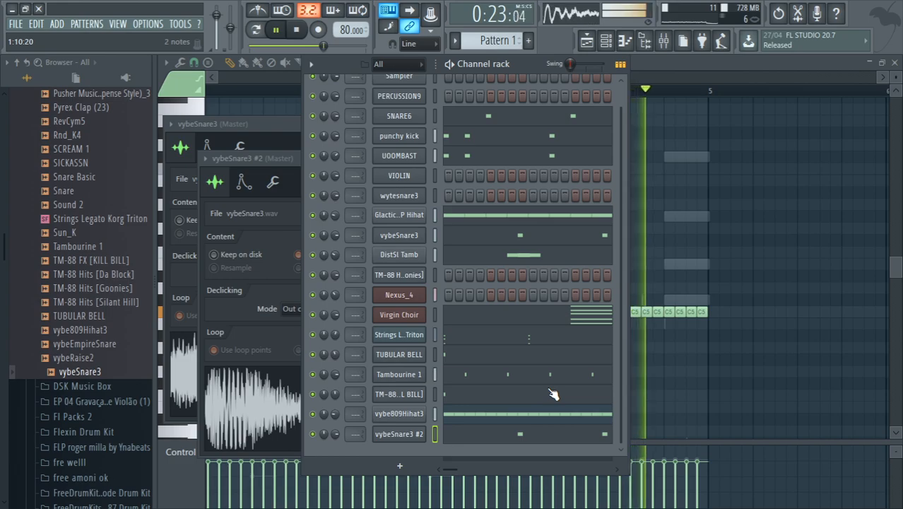
{"action": "key", "text": "space"}
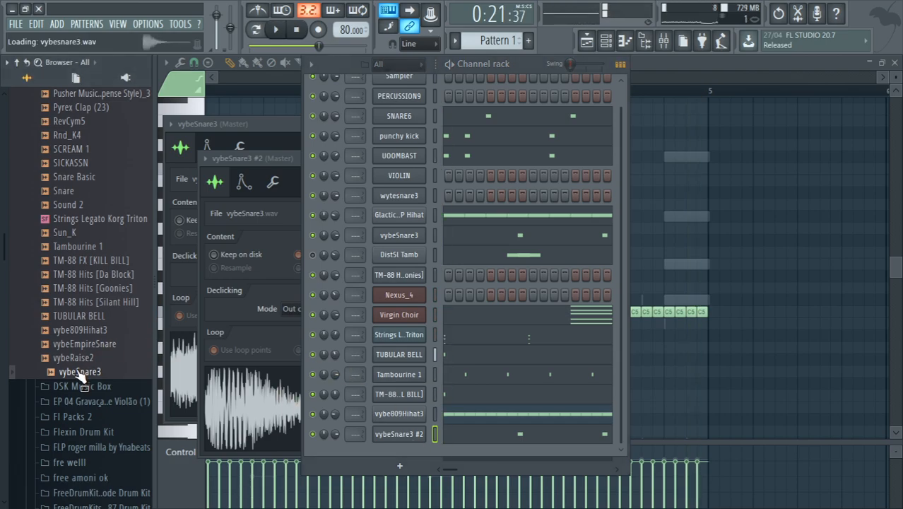
Cut the pasted notes out of the vybeSnare3 #2 channel
{"action": "right_click", "coordinate": [404, 434]}
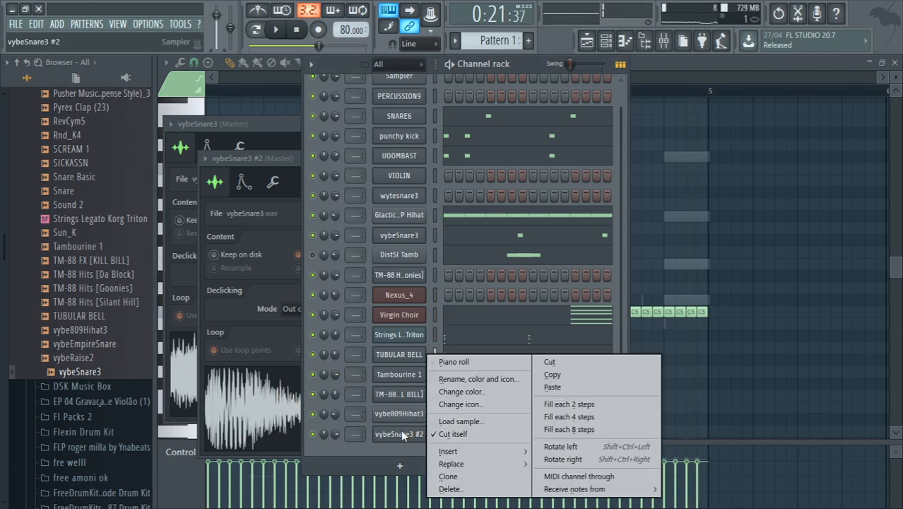
{"action": "left_click", "coordinate": [550, 363]}
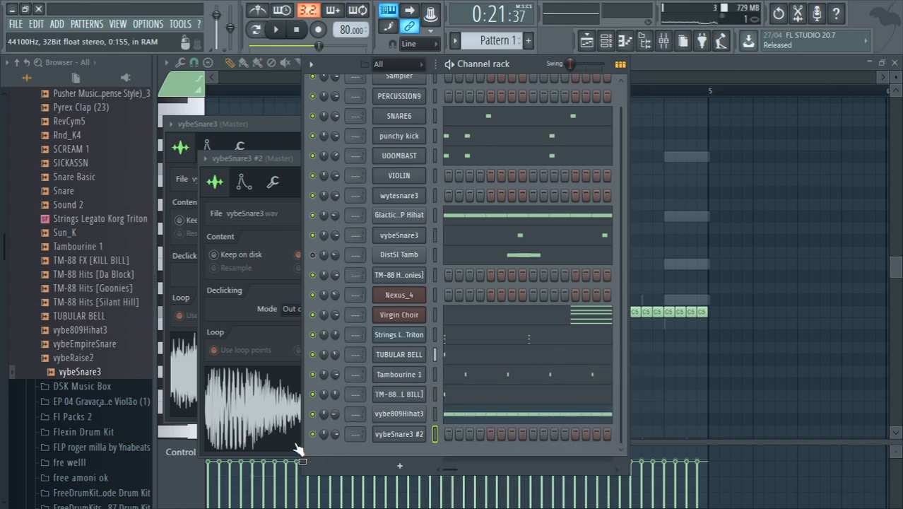
{"action": "right_click", "coordinate": [398, 435]}
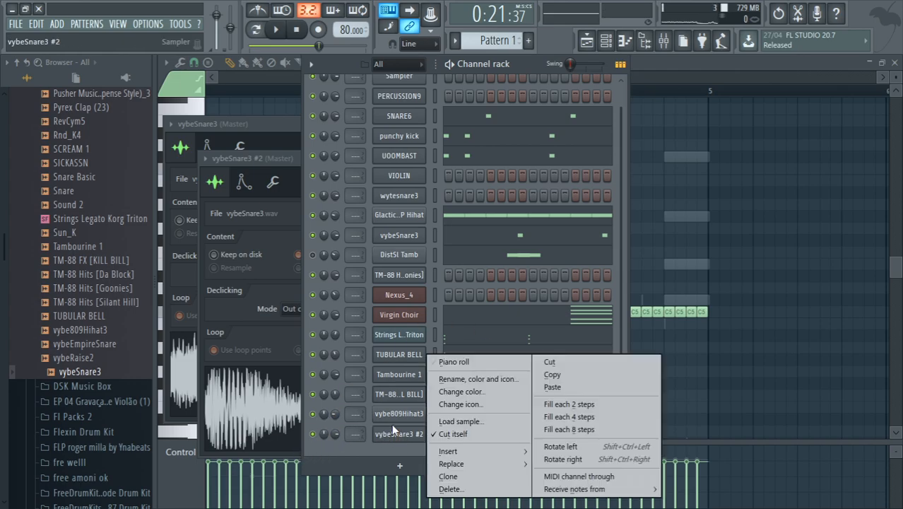
{"action": "left_click", "coordinate": [395, 273]}
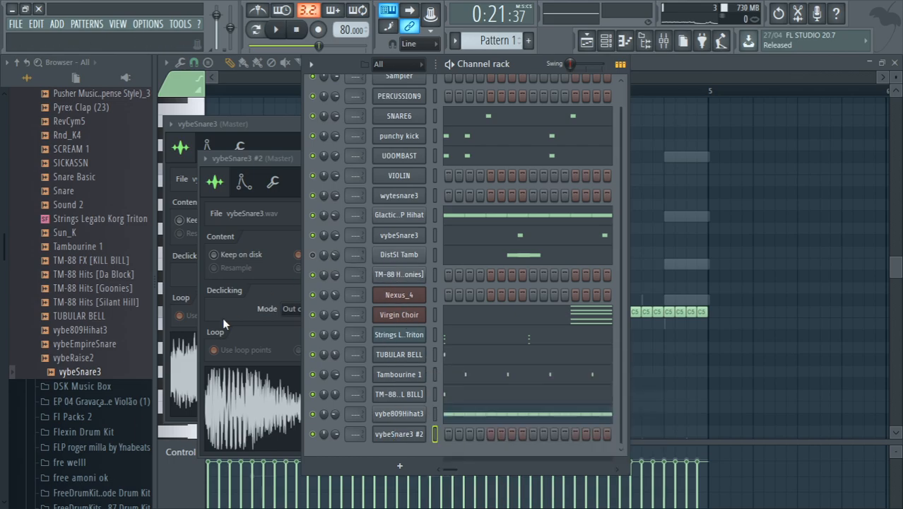
Load the vybeSnare3 sample from the browser into another new channel
{"action": "left_click", "coordinate": [135, 322]}
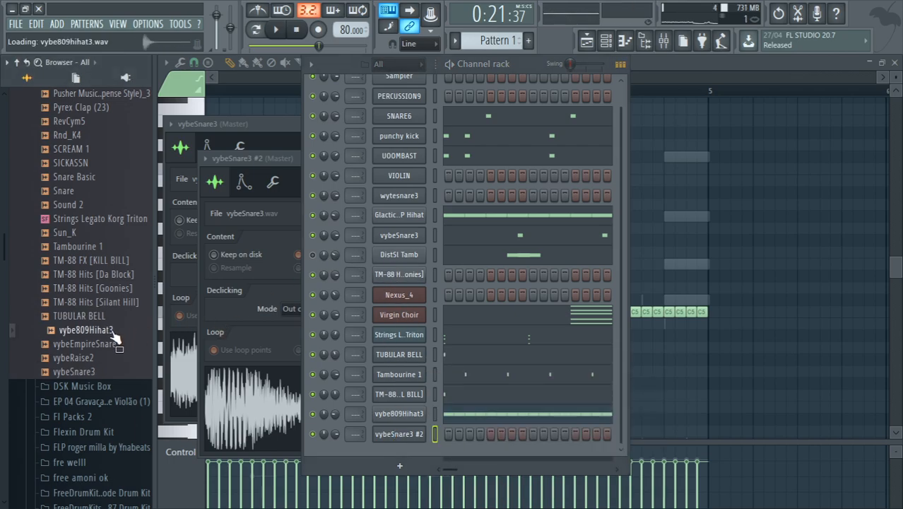
{"action": "right_click", "coordinate": [99, 381]}
{"action": "left_click", "coordinate": [127, 384]}
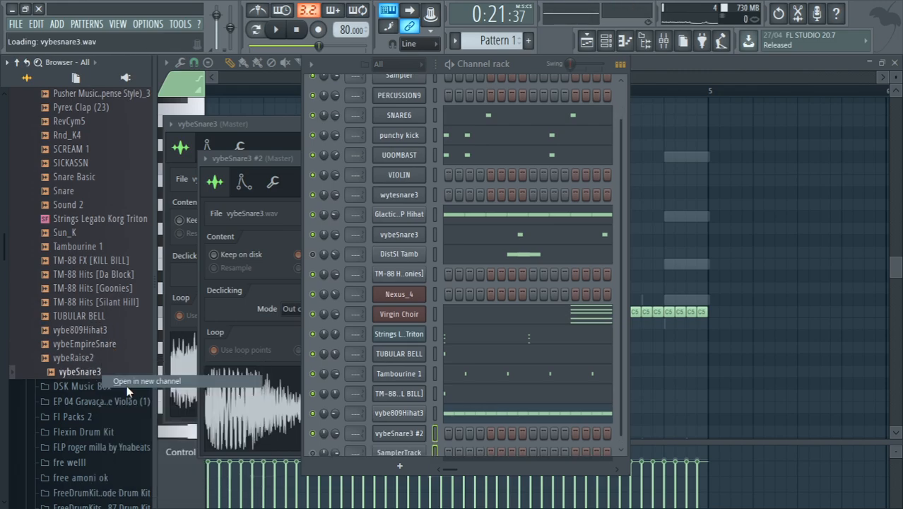
Place a four-step C5 note on step 7 of bar 1 in the vybeSnare3 #3 piano roll
{"action": "left_click", "coordinate": [626, 43]}
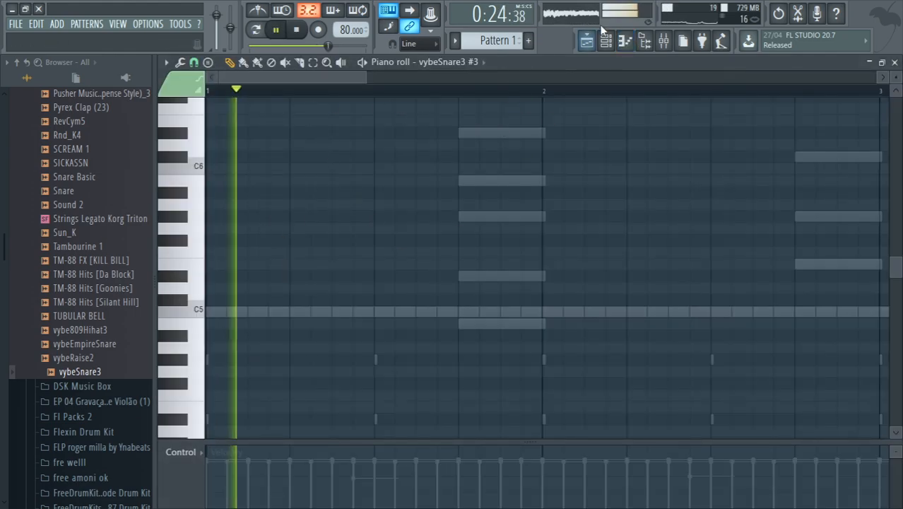
{"action": "key", "text": "space"}
{"action": "left_click", "coordinate": [337, 311]}
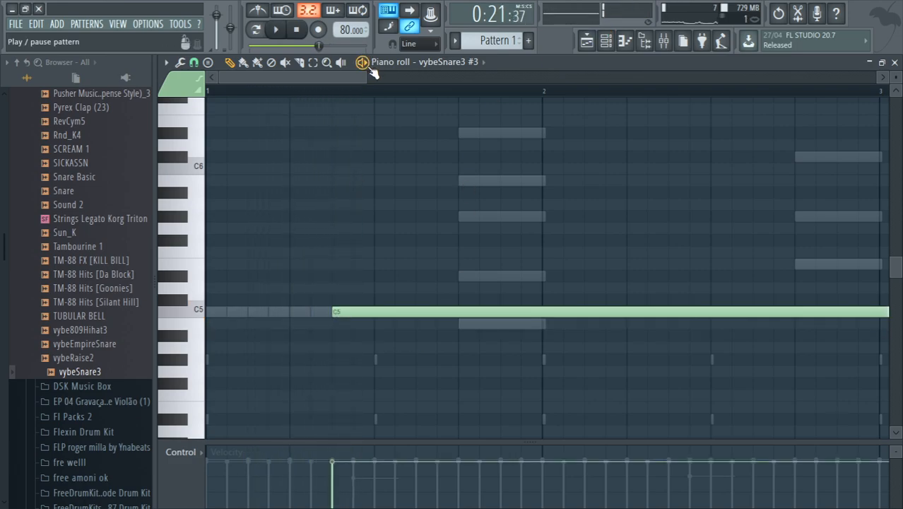
{"action": "left_click_drag", "start_coordinate": [365, 75], "coordinate": [679, 106]}
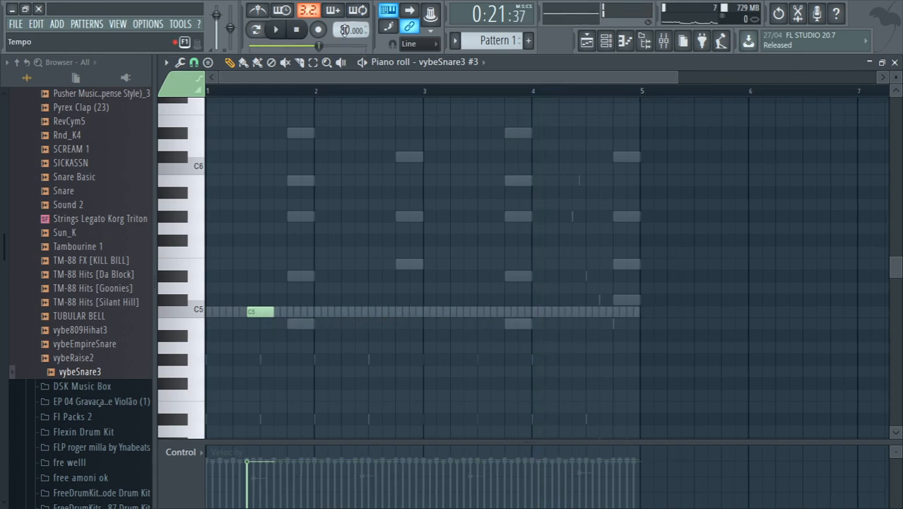
Mute the original vybeSnare3 channel and move the vybeSnare3 #3 note to step 8 of bar 1
{"action": "left_click", "coordinate": [605, 42]}
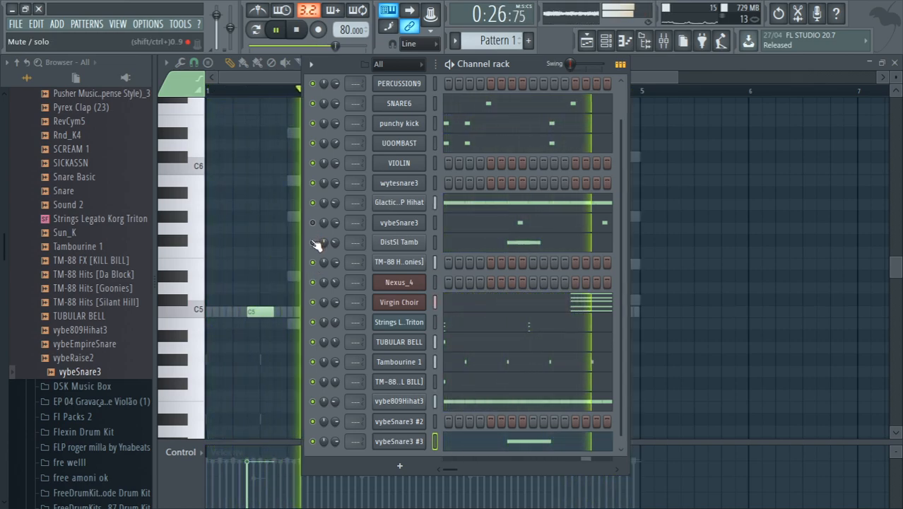
{"action": "left_click", "coordinate": [496, 443]}
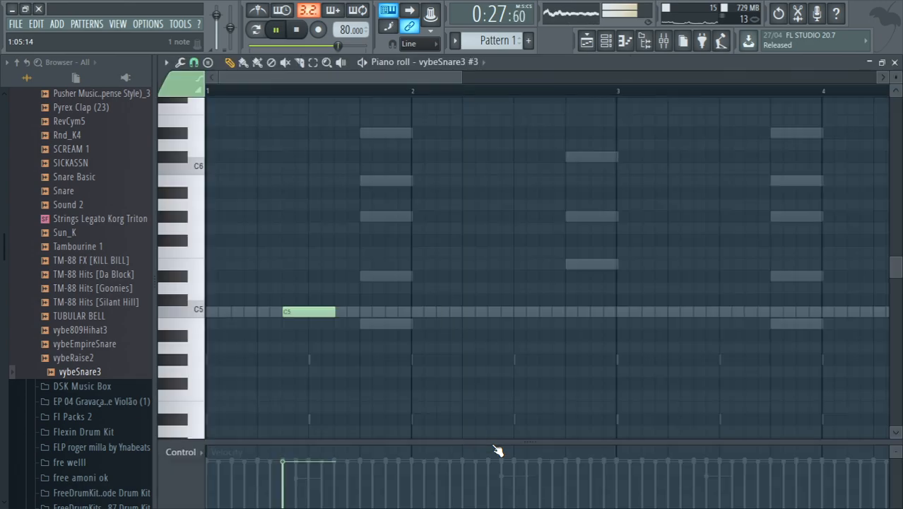
{"action": "left_click", "coordinate": [316, 324]}
{"action": "right_click", "coordinate": [316, 324]}
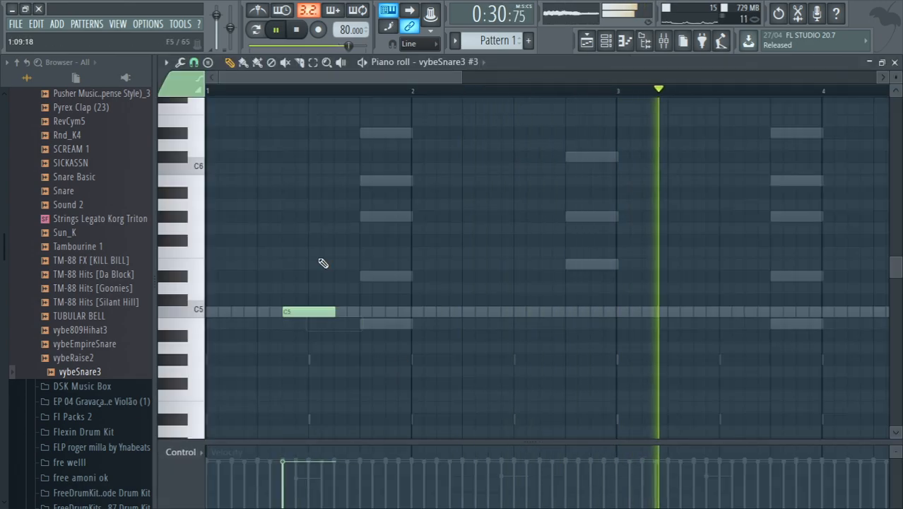
{"action": "left_click", "coordinate": [300, 313]}
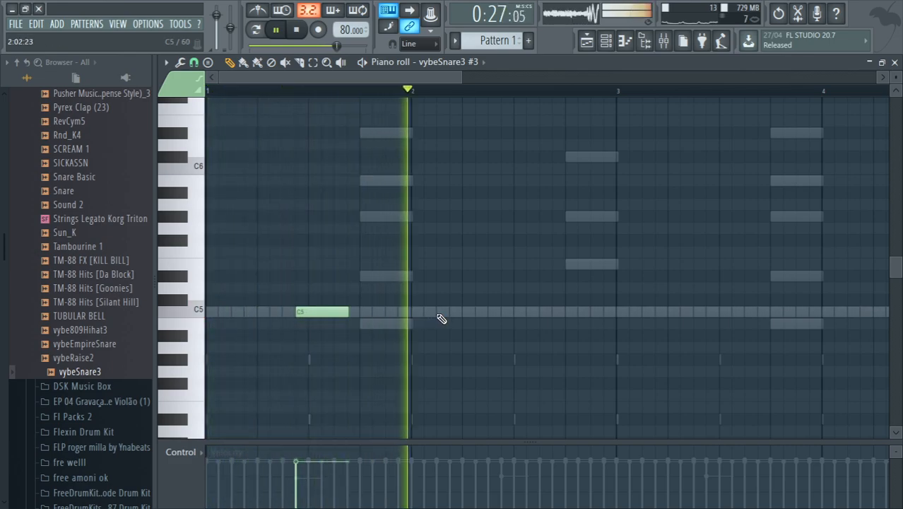
Add one-step C5 snare notes on steps 8 and 10 of bar 2 and step 8 of bar 3
{"action": "left_click", "coordinate": [505, 316]}
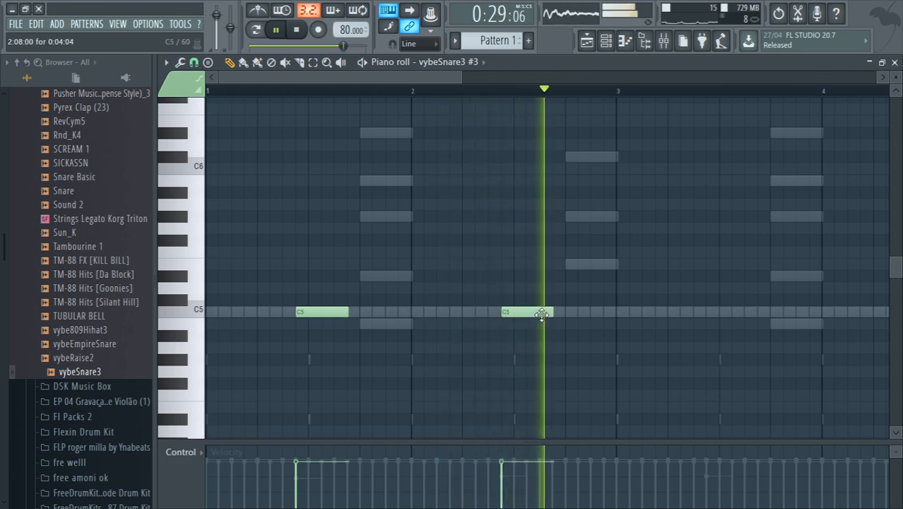
{"action": "left_click_drag", "start_coordinate": [541, 315], "coordinate": [513, 317]}
{"action": "left_click", "coordinate": [527, 314]}
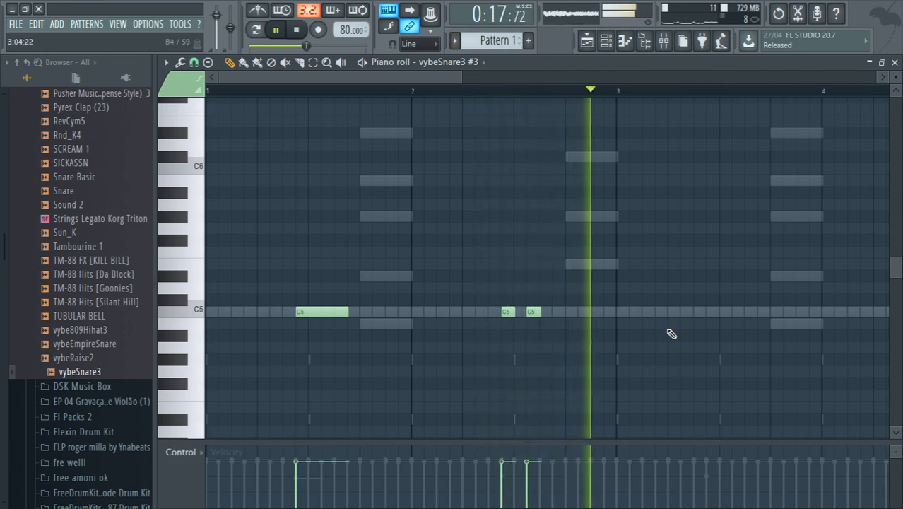
{"action": "left_click", "coordinate": [710, 313]}
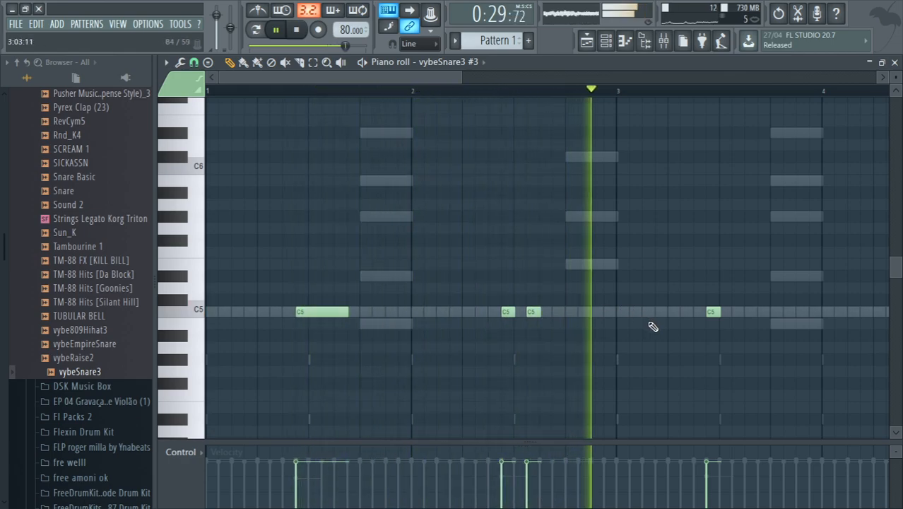
Add one-step C5 snare notes on steps 2, 6 and 8 of bar 4
{"action": "left_click_drag", "start_coordinate": [419, 78], "coordinate": [551, 334]}
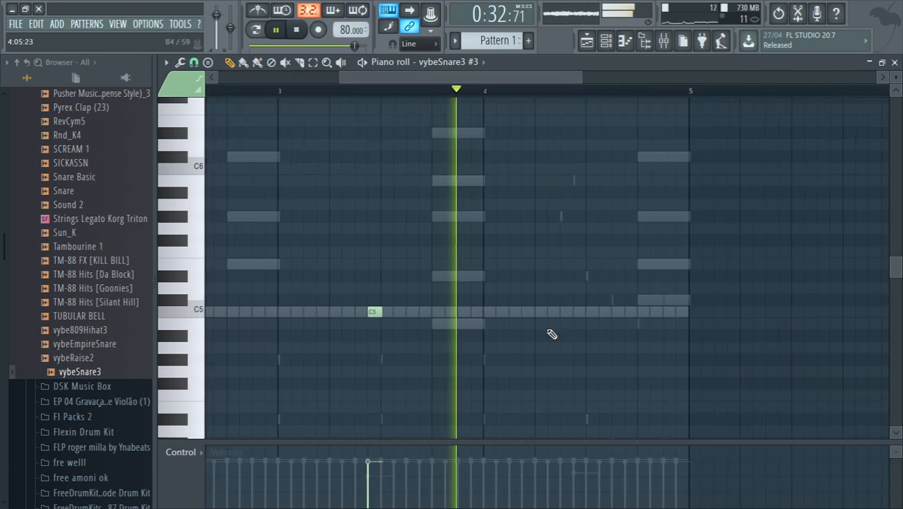
{"action": "left_click", "coordinate": [572, 313]}
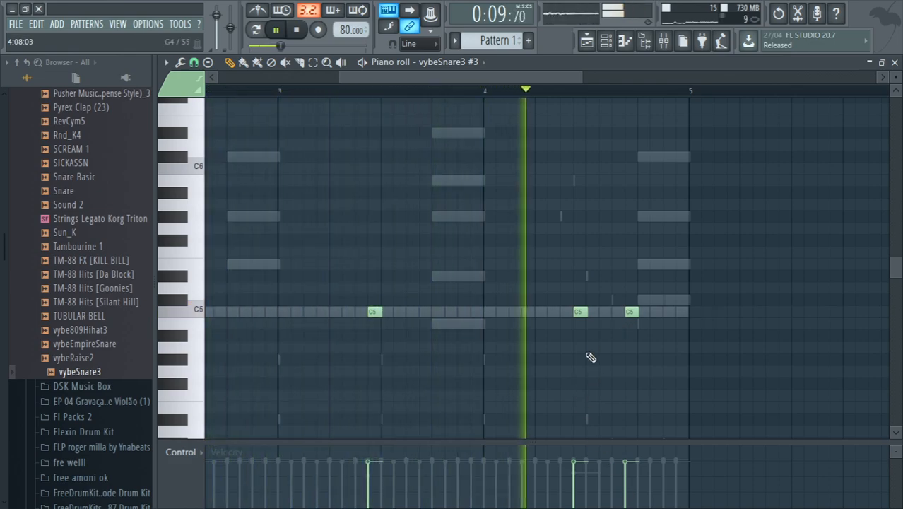
{"action": "left_click", "coordinate": [548, 310]}
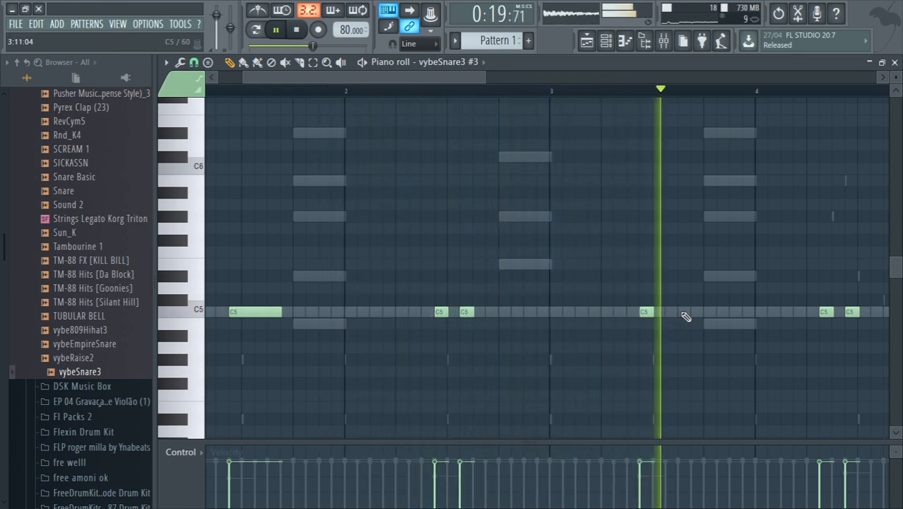
{"action": "left_click", "coordinate": [780, 311]}
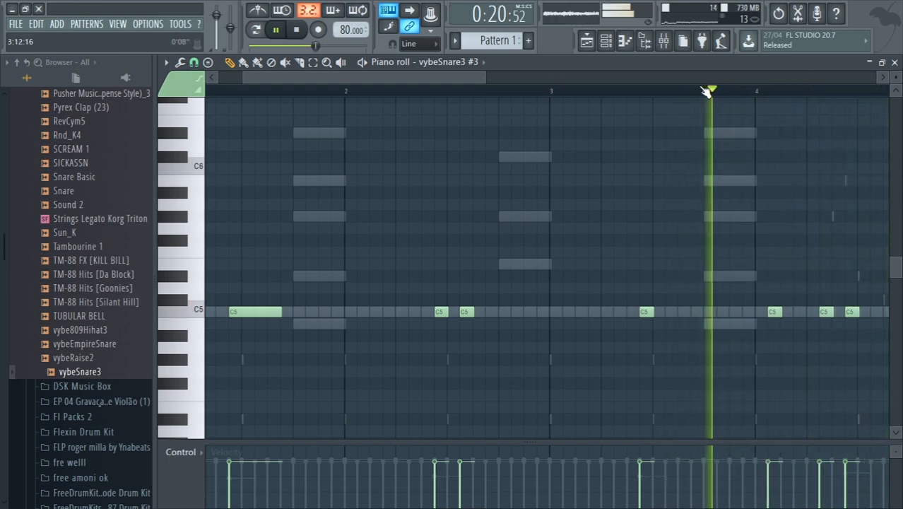
{"action": "scroll", "coordinate": [454, 73], "scroll_direction": "left", "scroll_amount": 2}
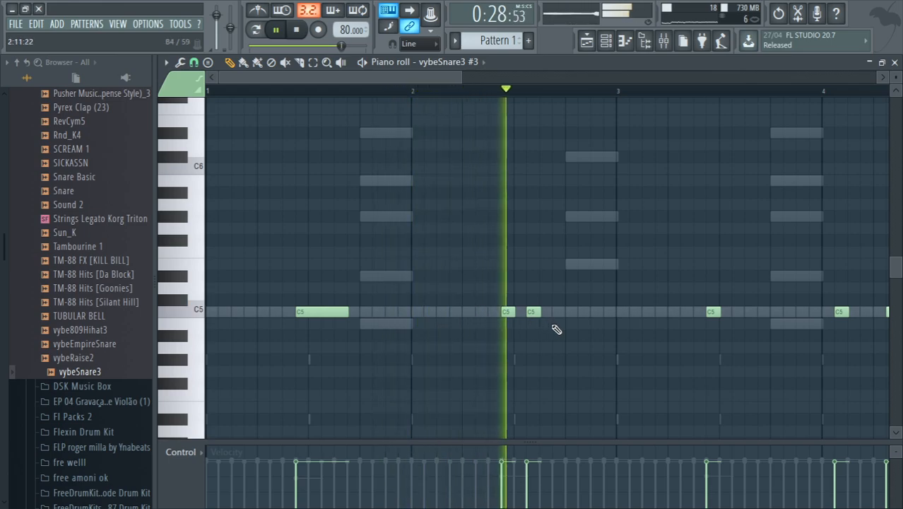
Audition the vybe809Hihat3, TUBULAR BELL, TM-88 Hits [Silant Hill] and TM-88 Hits [Goonies] samples while the pattern plays
{"action": "left_click", "coordinate": [65, 329]}
{"action": "left_click", "coordinate": [82, 316]}
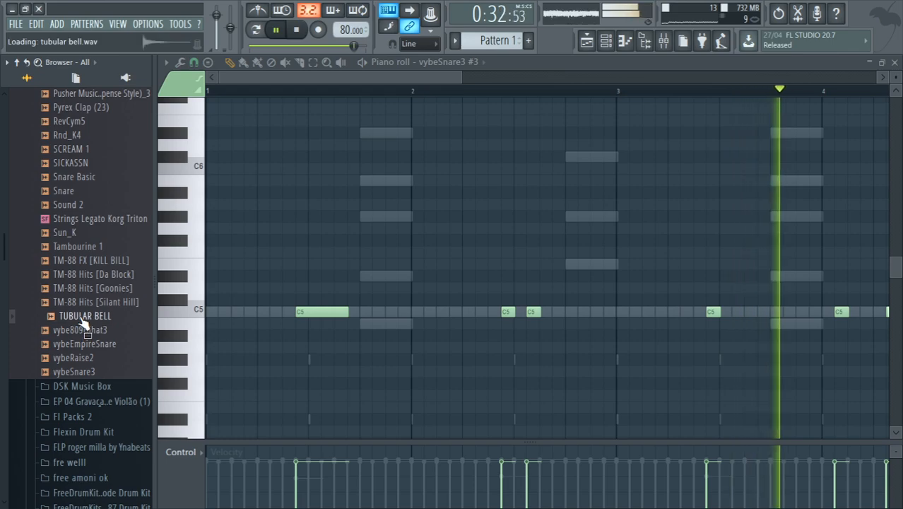
{"action": "left_click", "coordinate": [91, 301]}
{"action": "left_click", "coordinate": [101, 288]}
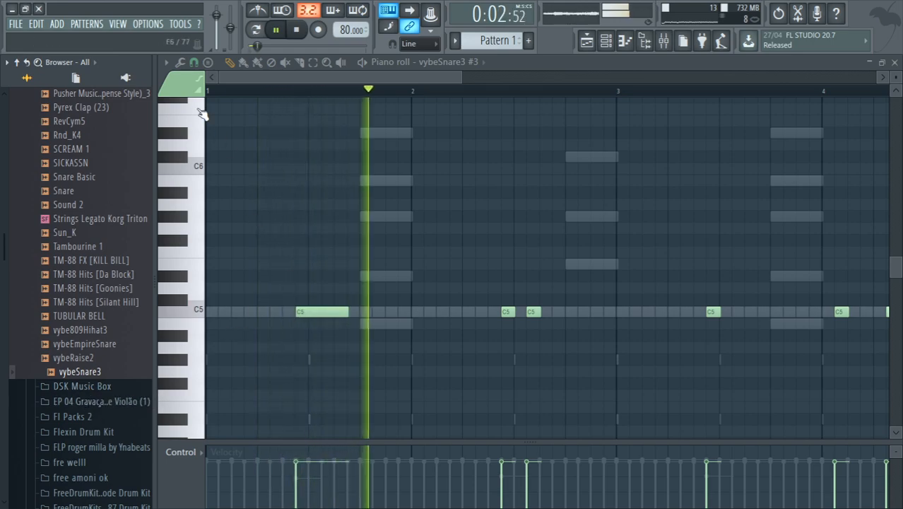
Try an extra C5 snare note on step 6 of bar 1 at different velocities and delete it
{"action": "left_click", "coordinate": [275, 321]}
{"action": "left_click_drag", "start_coordinate": [275, 321], "coordinate": [274, 312]}
{"action": "left_click", "coordinate": [271, 483]}
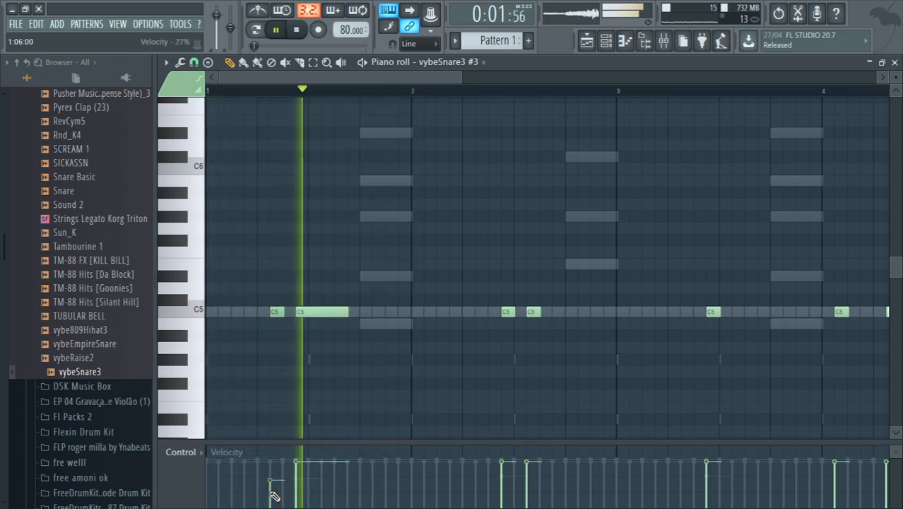
{"action": "key", "text": "space"}
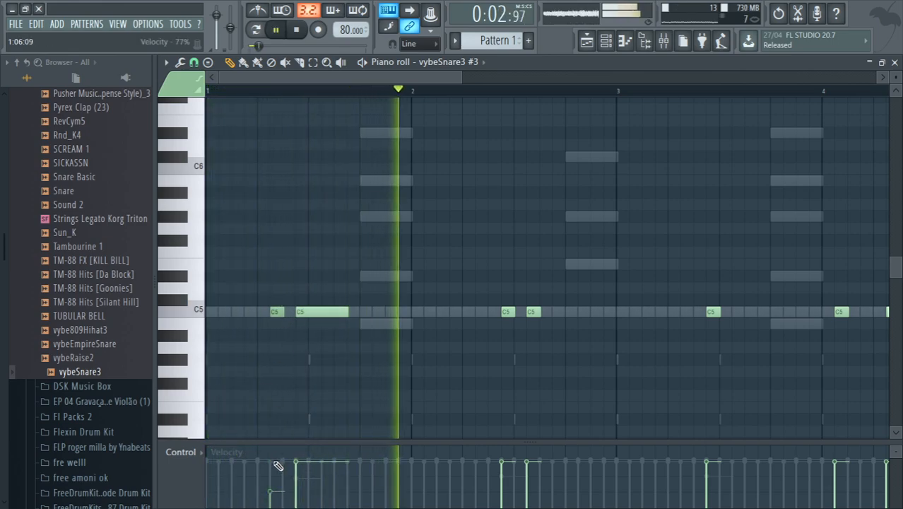
{"action": "left_click", "coordinate": [271, 463]}
{"action": "key", "text": "space"}
{"action": "right_click", "coordinate": [276, 311]}
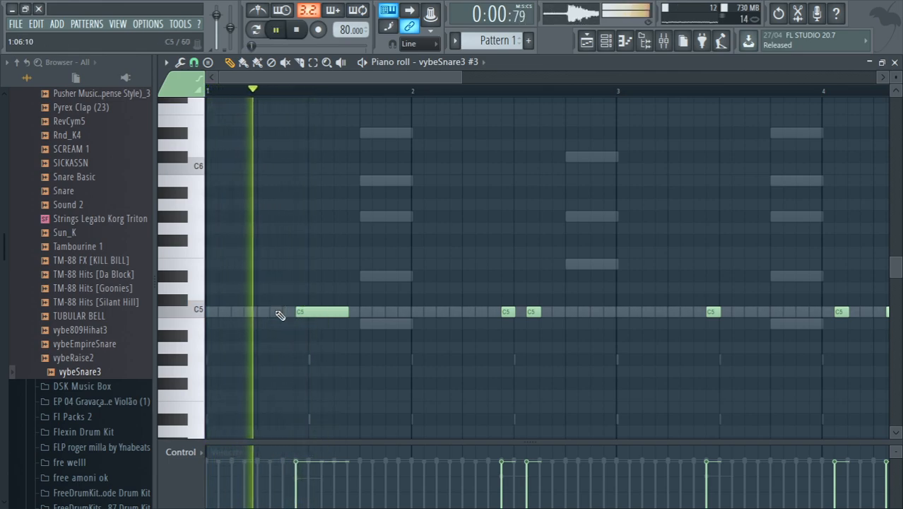
Audition more browser samples against the playing pattern, including Snare, Snare Basic, SICKASSN, Rnd_K4, RevCym5, Pyrex Clap and Sun_K
{"action": "left_click", "coordinate": [65, 191]}
{"action": "left_click", "coordinate": [71, 177]}
{"action": "left_click", "coordinate": [71, 163]}
{"action": "left_click", "coordinate": [68, 137]}
{"action": "left_click", "coordinate": [67, 121]}
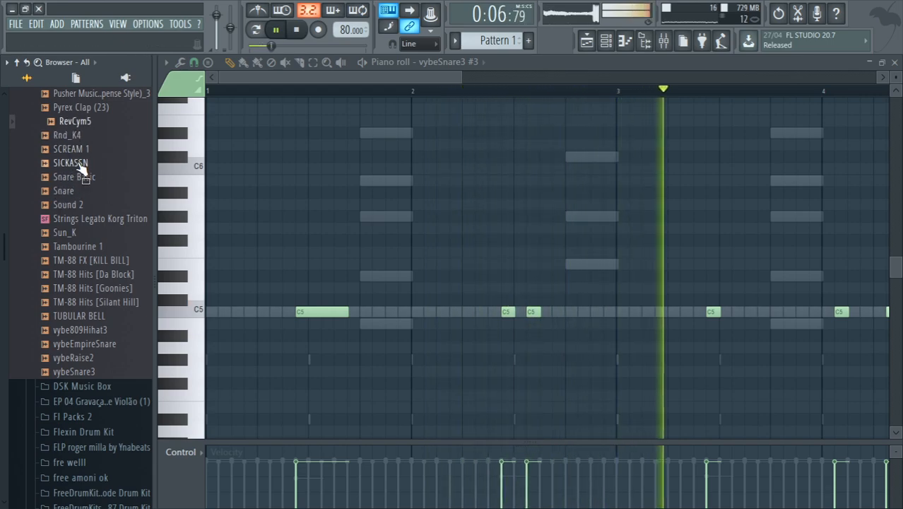
{"action": "left_click", "coordinate": [76, 163]}
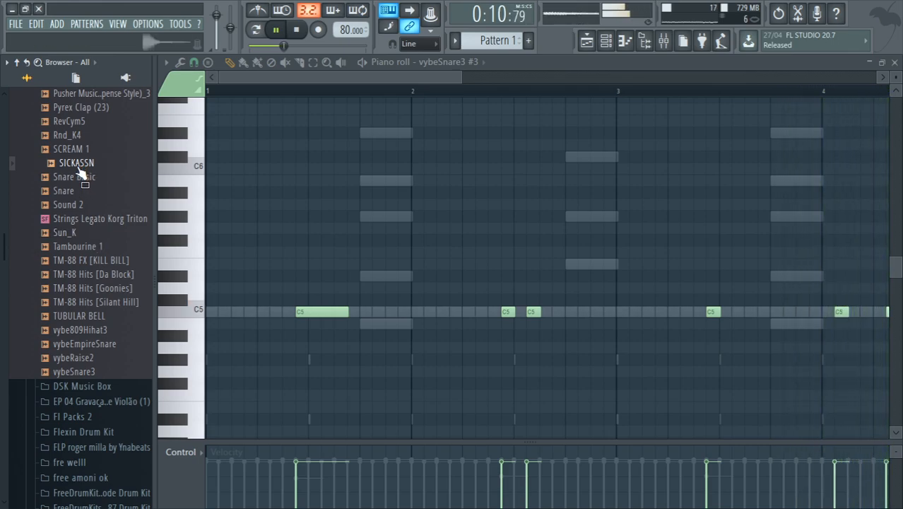
{"action": "left_click", "coordinate": [87, 109]}
{"action": "left_click", "coordinate": [99, 301]}
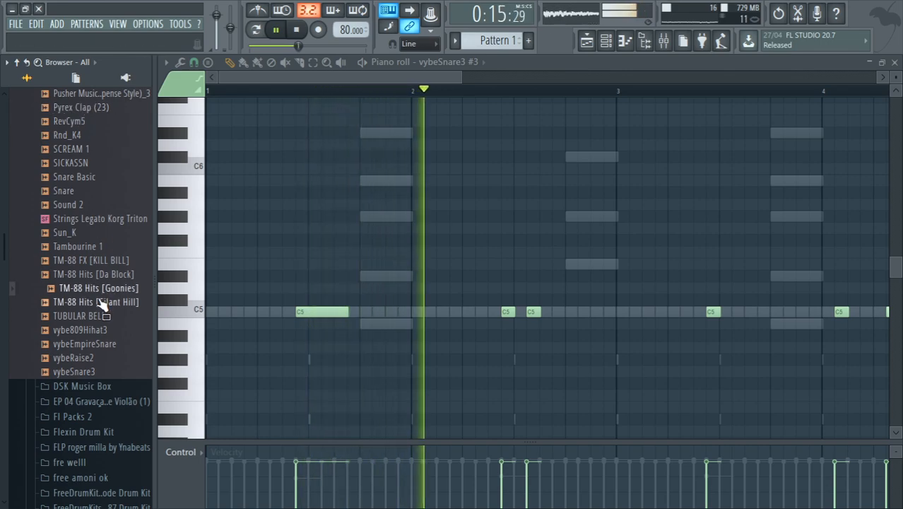
{"action": "left_click", "coordinate": [76, 238]}
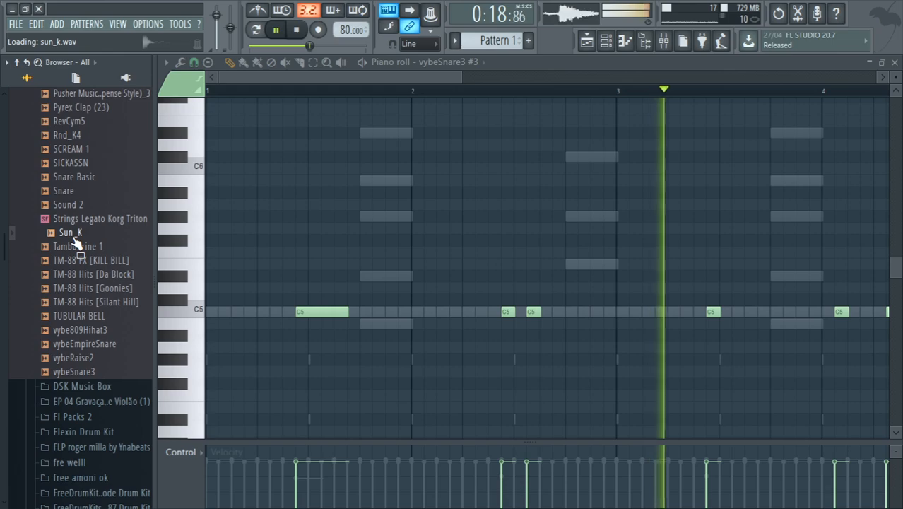
Audition the Snare, Pyrex Clap (23), vybe809Hihat3 and vybeEmpireSnare samples against the playing pattern
{"action": "left_click", "coordinate": [70, 206]}
{"action": "left_click", "coordinate": [70, 196]}
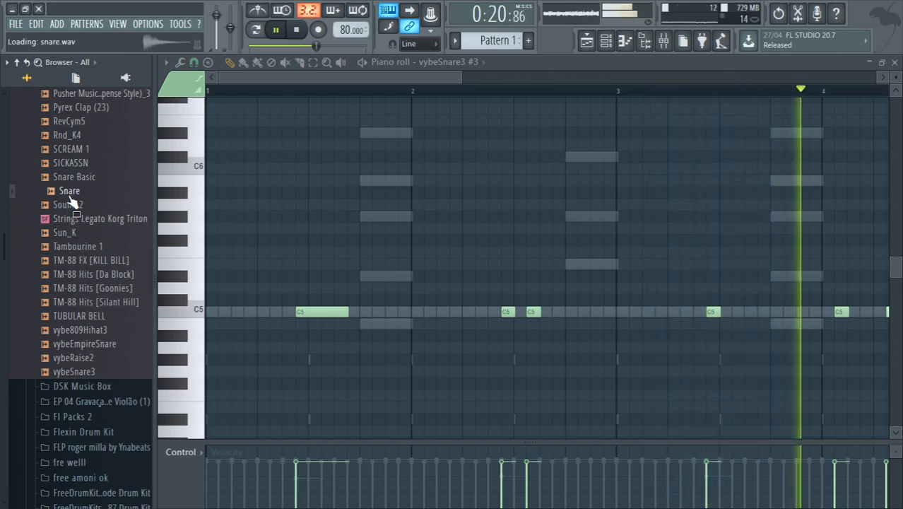
{"action": "left_click", "coordinate": [70, 149]}
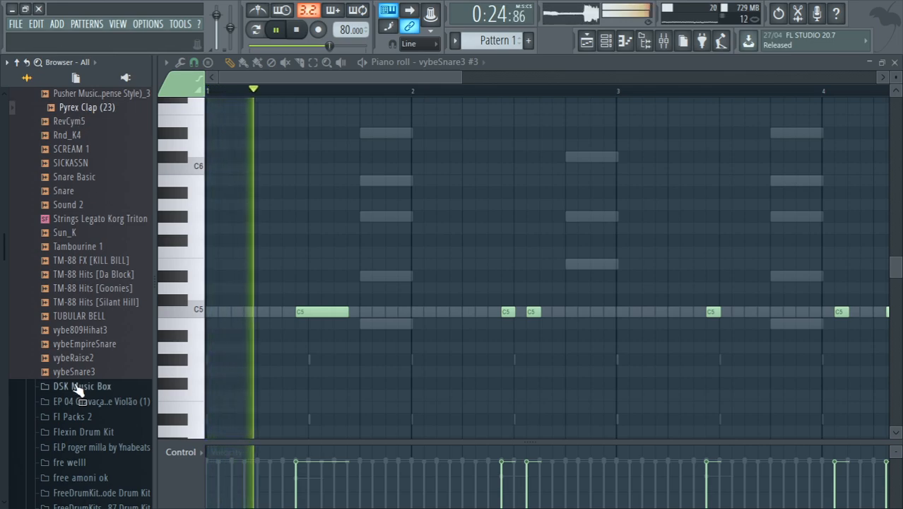
{"action": "left_click", "coordinate": [79, 358]}
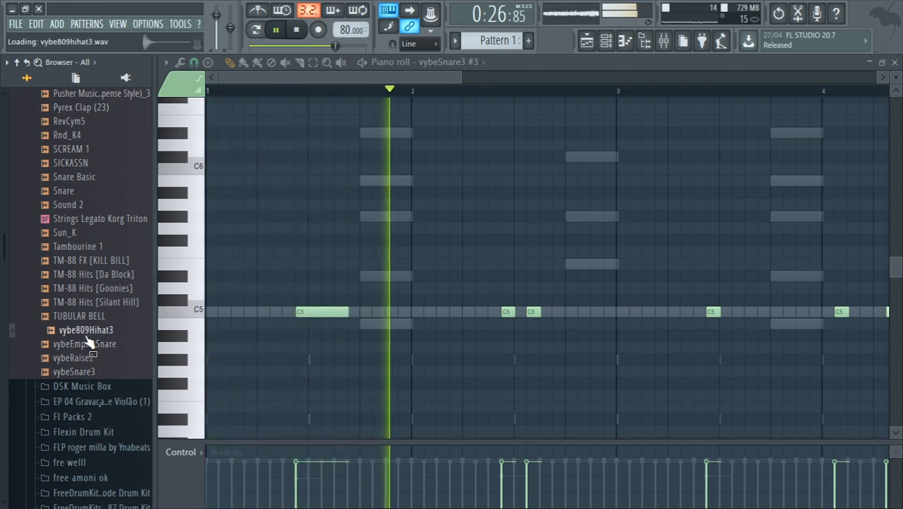
{"action": "left_click", "coordinate": [89, 344]}
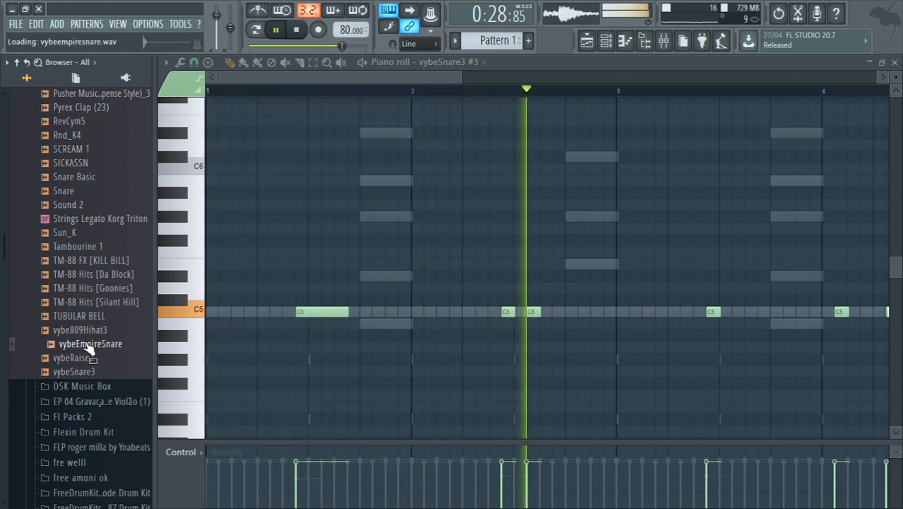
Browse the Flexin Drum Kit's Kicks, Percs and Snares folders, auditioning RShot (2)_2 and Mason Clap 1
{"action": "left_click", "coordinate": [90, 386]}
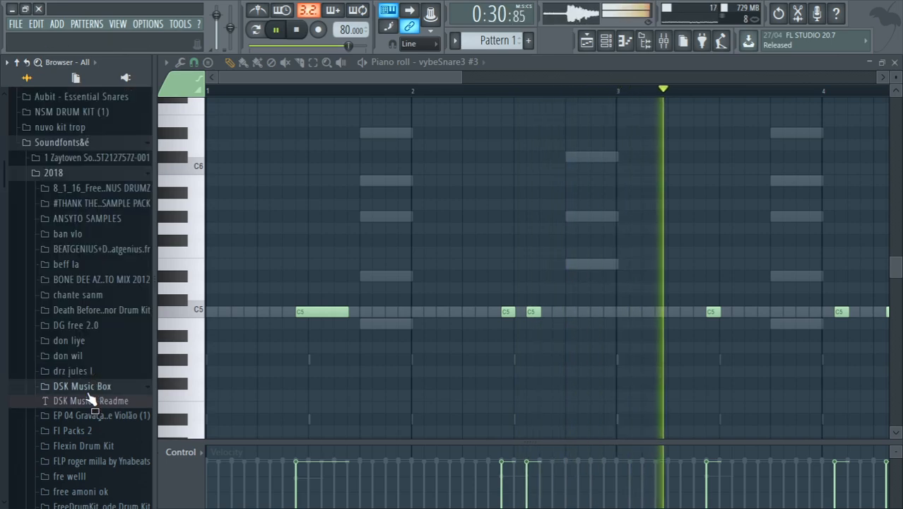
{"action": "left_click", "coordinate": [89, 429]}
{"action": "left_click", "coordinate": [86, 440]}
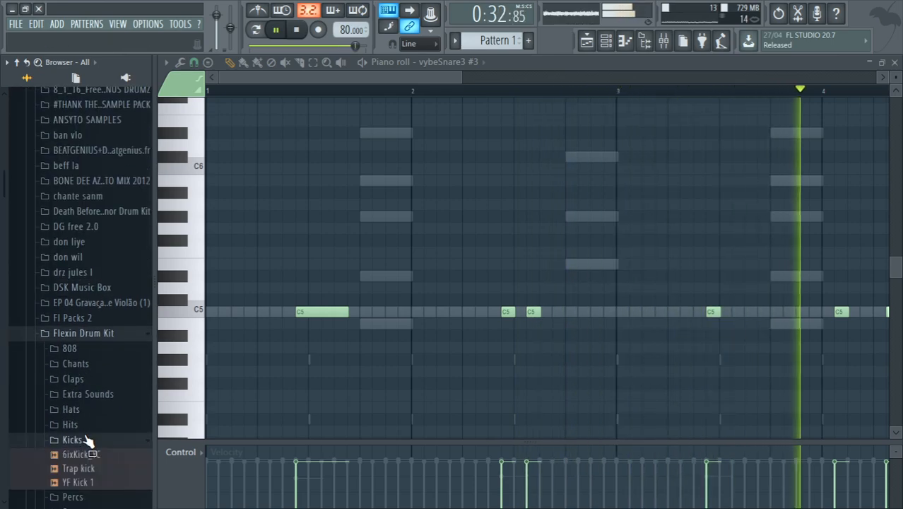
{"action": "left_click", "coordinate": [87, 468]}
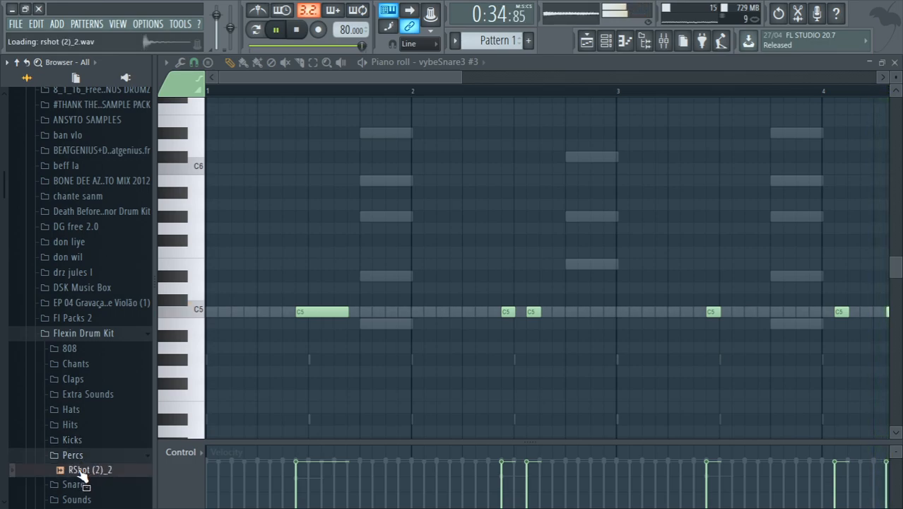
{"action": "left_click", "coordinate": [80, 485]}
{"action": "left_click", "coordinate": [75, 485]}
{"action": "left_click", "coordinate": [84, 345]}
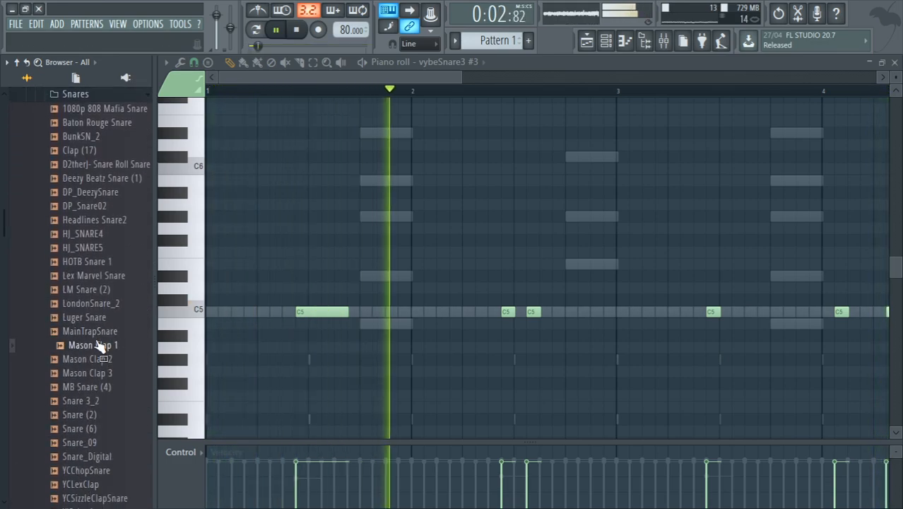
Load Mason Clap 1 into a new channel and open its piano roll in Pattern 1
{"action": "right_click", "coordinate": [101, 340]}
{"action": "left_click", "coordinate": [125, 357]}
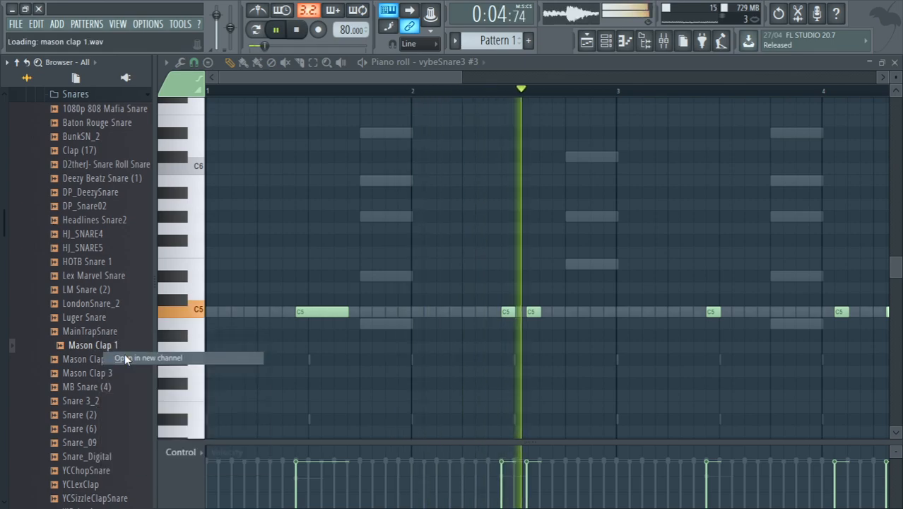
{"action": "left_click", "coordinate": [606, 40]}
{"action": "left_click", "coordinate": [606, 41]}
{"action": "key", "text": "space"}
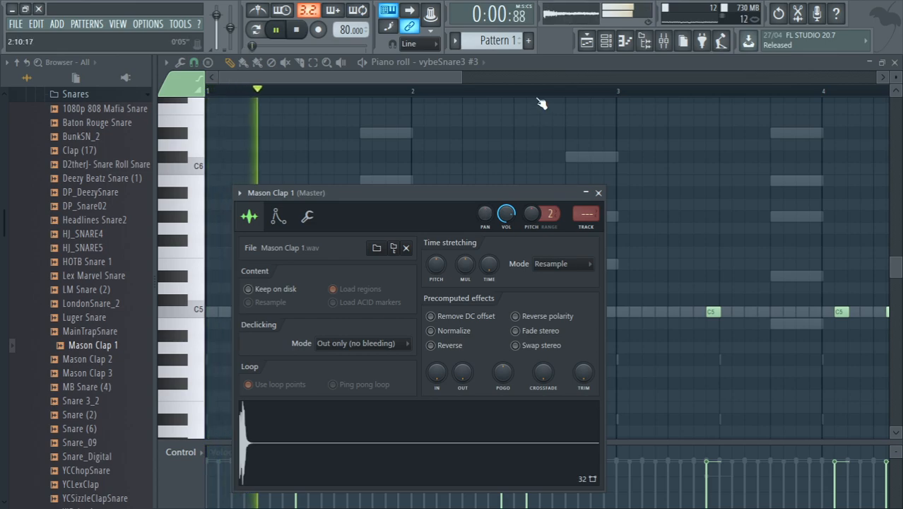
{"action": "left_click", "coordinate": [605, 40]}
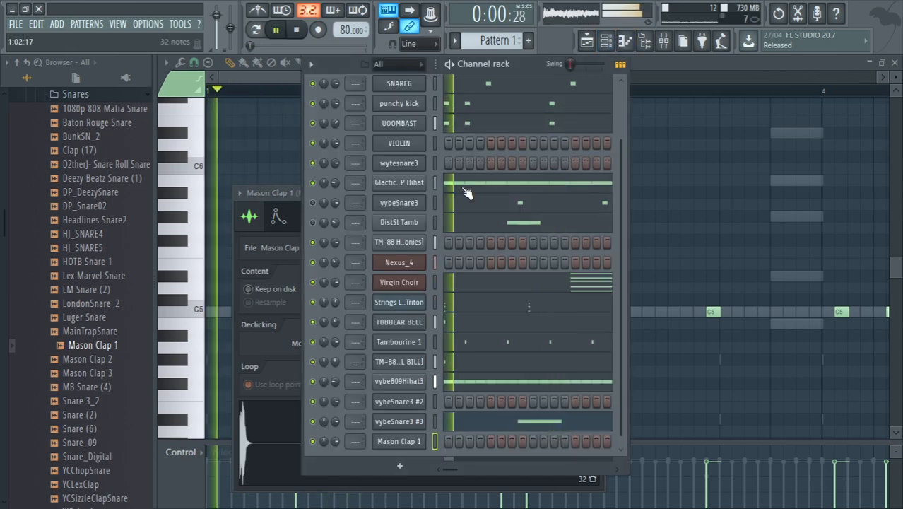
{"action": "left_click", "coordinate": [627, 41]}
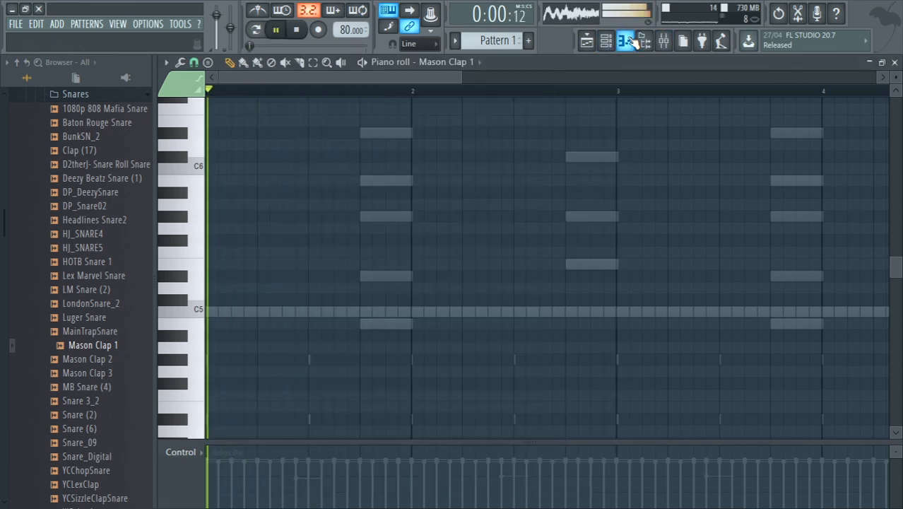
Place a one-step C5 Mason Clap 1 note on step 6 of each of bars 1 to 4
{"action": "left_click", "coordinate": [273, 312]}
{"action": "key", "text": "space"}
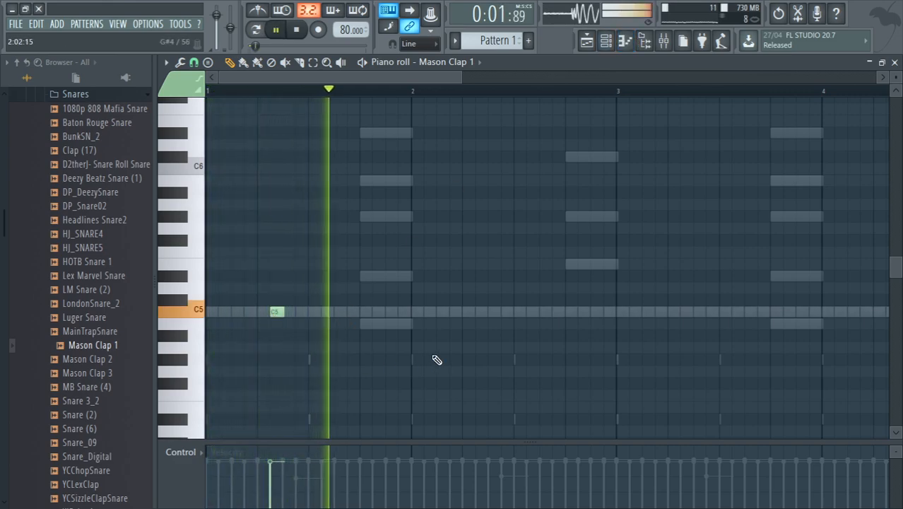
{"action": "left_click", "coordinate": [477, 313]}
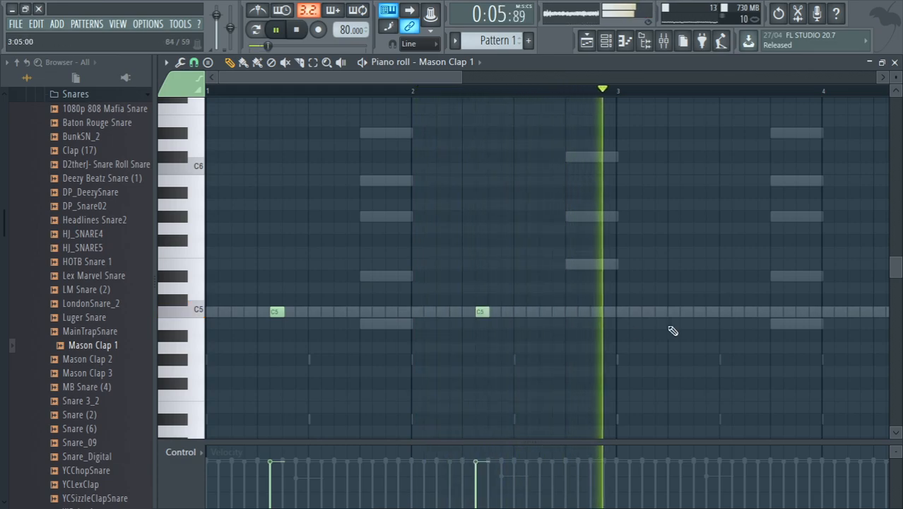
{"action": "left_click", "coordinate": [689, 315]}
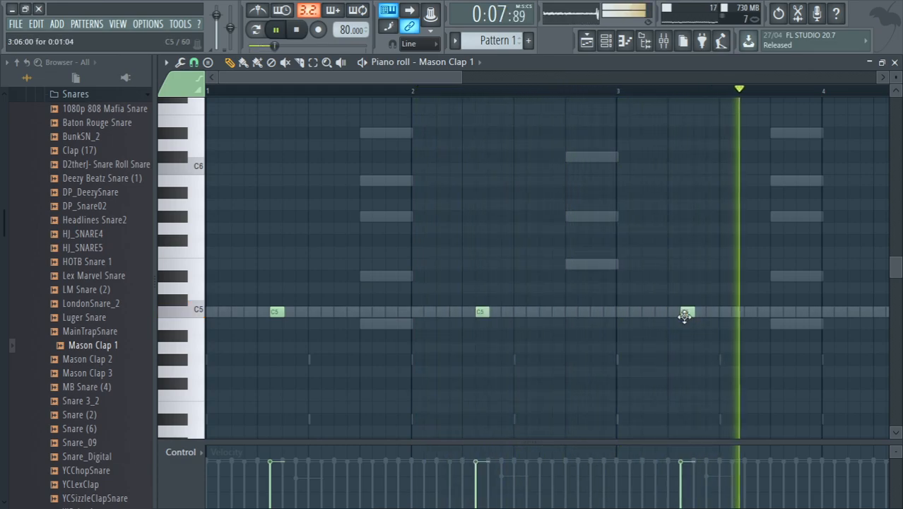
{"action": "left_click_drag", "start_coordinate": [395, 80], "coordinate": [465, 84]}
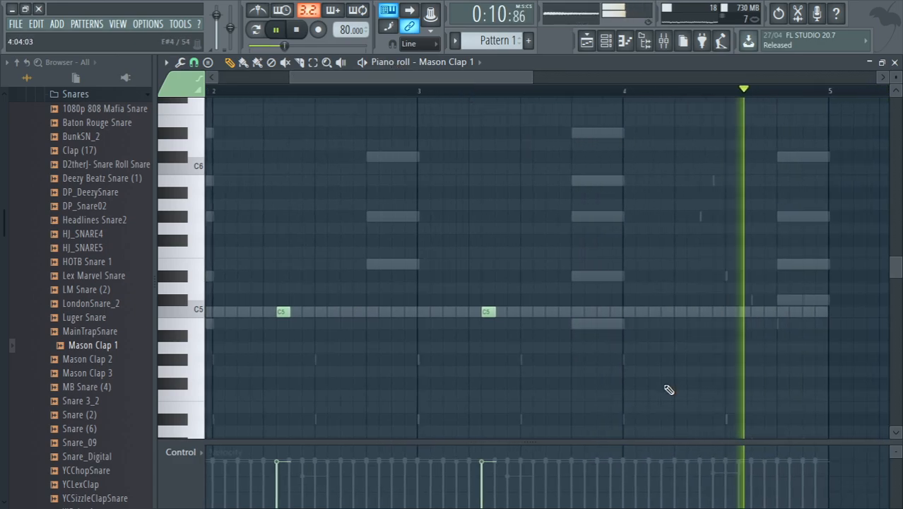
{"action": "left_click", "coordinate": [702, 314]}
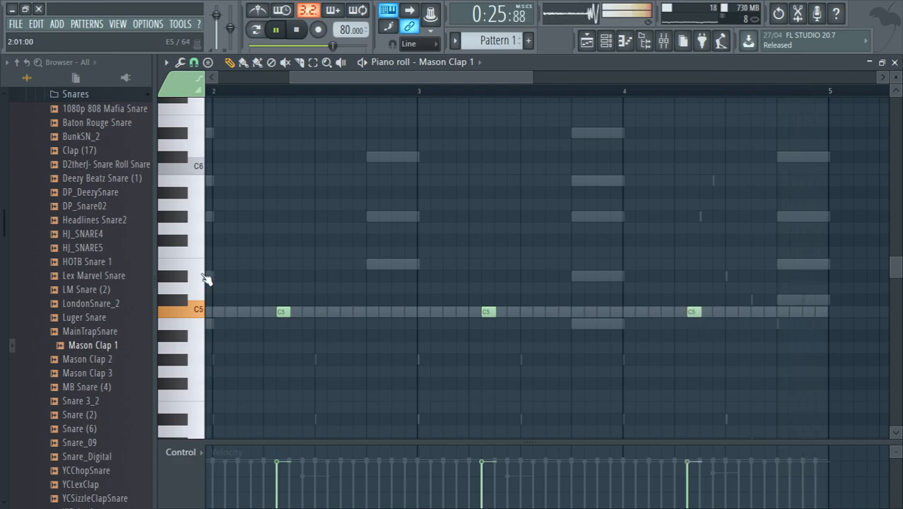
Audition other samples in the Snares folder, including Lex Marvel Snare, HJ_SNARE5, Headlines Snare2, DP_Snare02, DP_DeezySnare and Clap (17)
{"action": "left_click", "coordinate": [88, 277]}
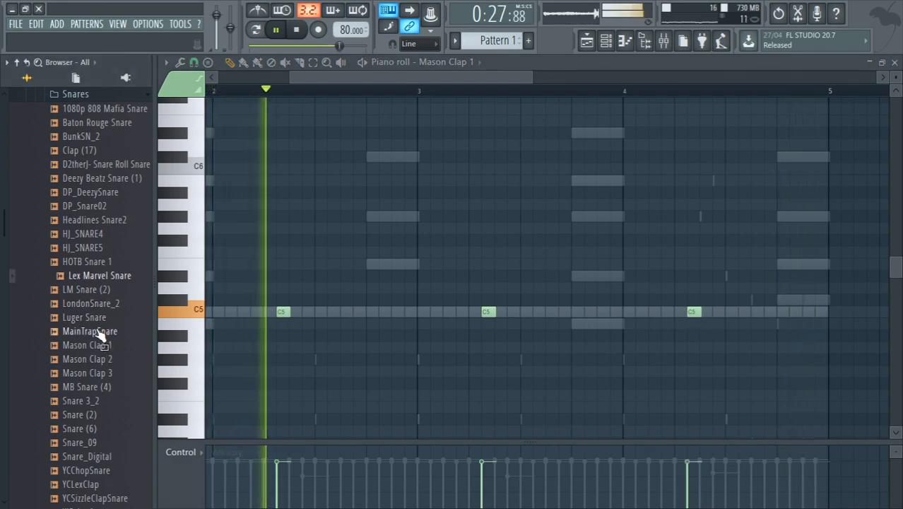
{"action": "left_click", "coordinate": [94, 290]}
{"action": "left_click", "coordinate": [89, 247]}
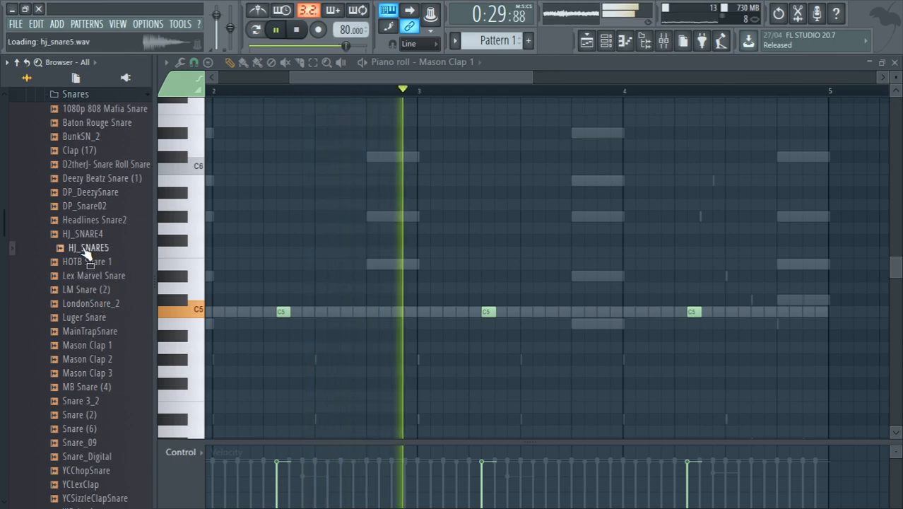
{"action": "left_click", "coordinate": [89, 223]}
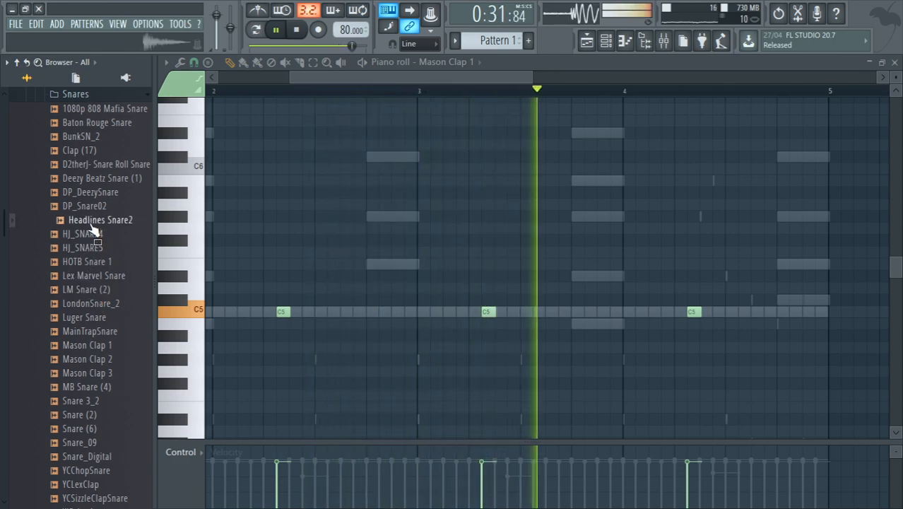
{"action": "left_click", "coordinate": [89, 211]}
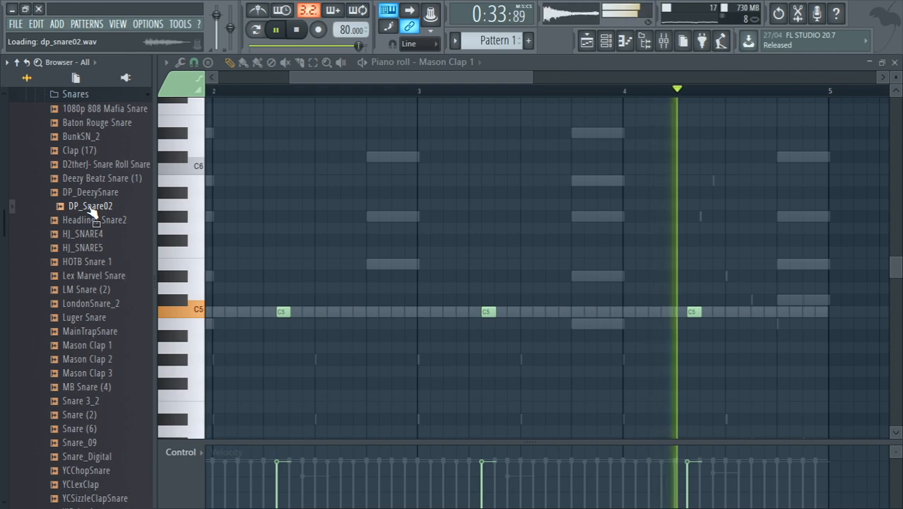
{"action": "left_click", "coordinate": [89, 197]}
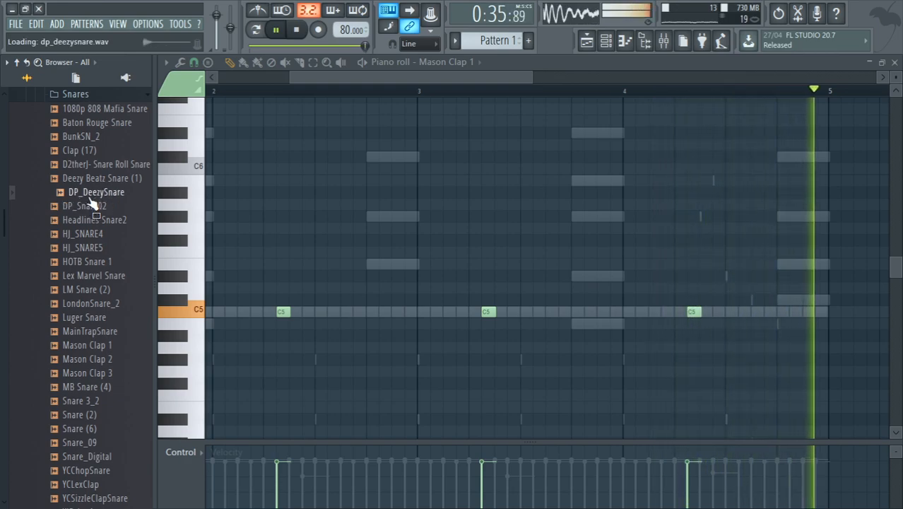
{"action": "left_click", "coordinate": [94, 151]}
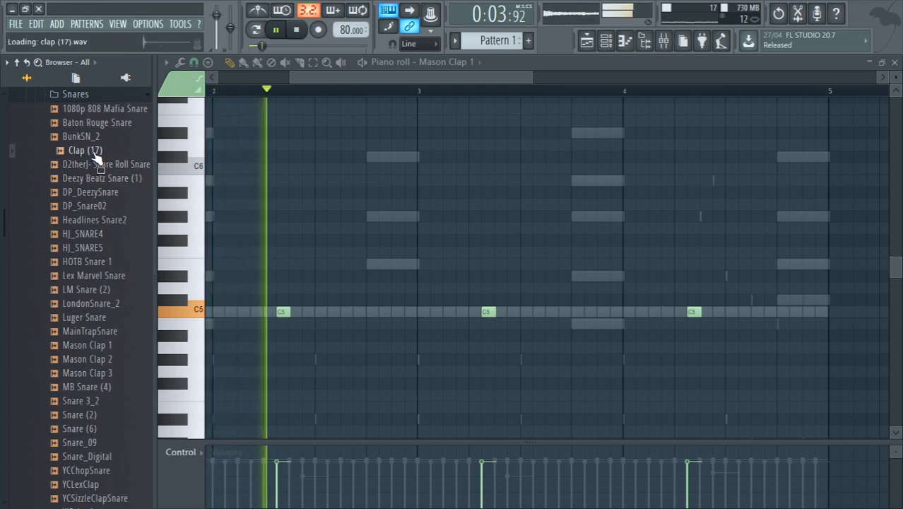
Audition D2therJ- Snare Roll Snare and load it into the Mason Clap 1 channel in place of the clap
{"action": "left_click", "coordinate": [97, 164]}
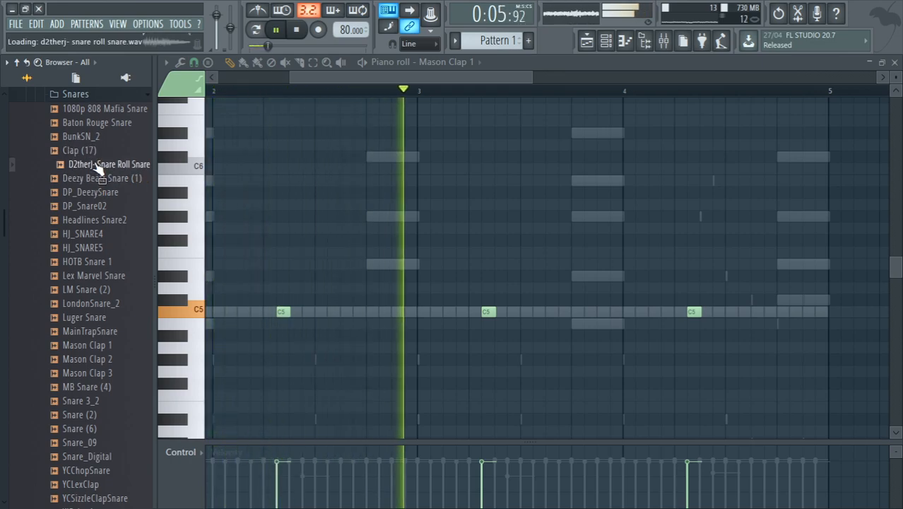
{"action": "right_click", "coordinate": [97, 165]}
{"action": "left_click", "coordinate": [116, 162]}
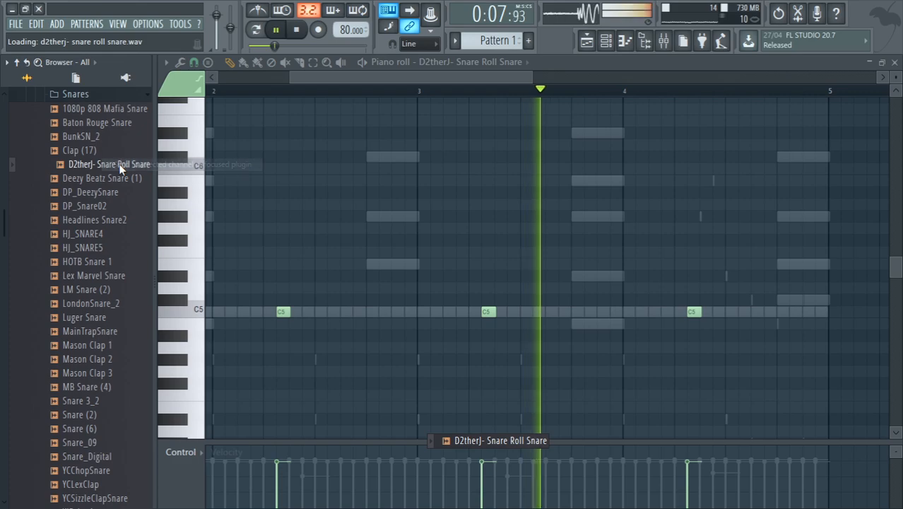
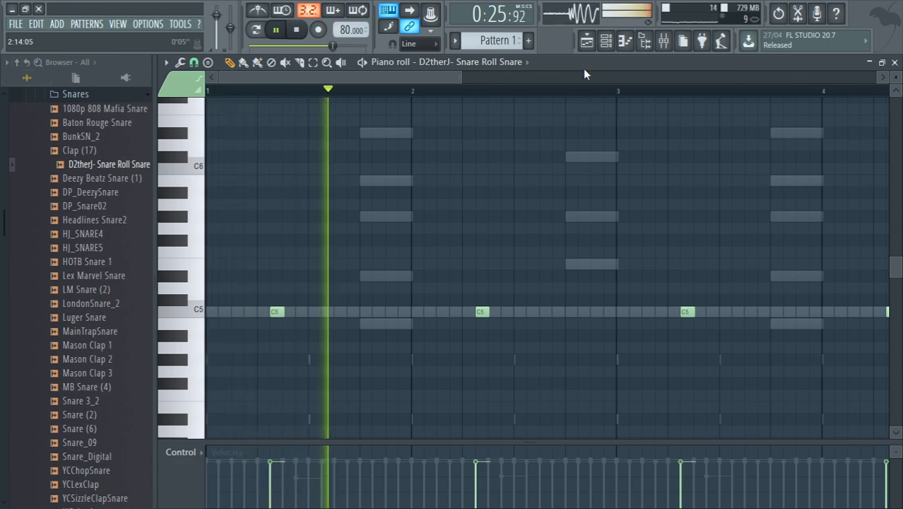
Open the D2therJ- Snare Roll Snare channel's piano roll and delete all its C5 notes from Pattern 1
{"action": "left_click", "coordinate": [589, 42]}
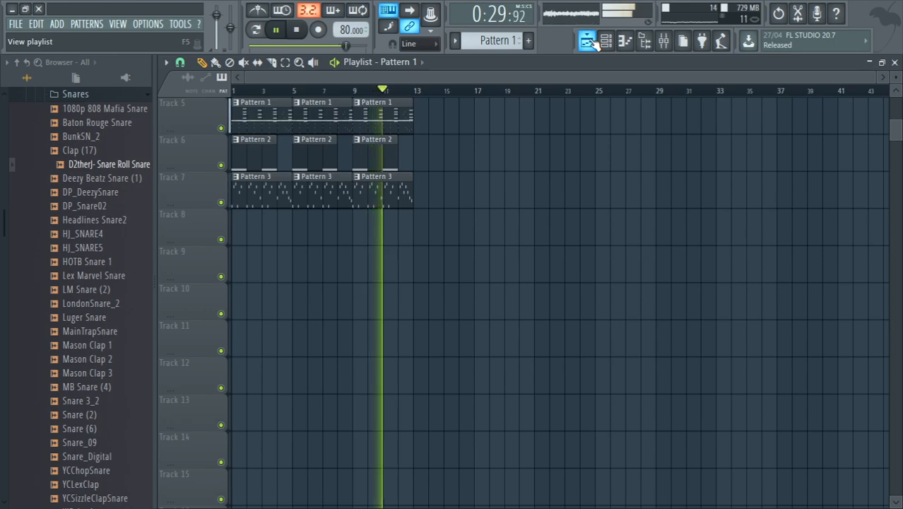
{"action": "left_click", "coordinate": [605, 40]}
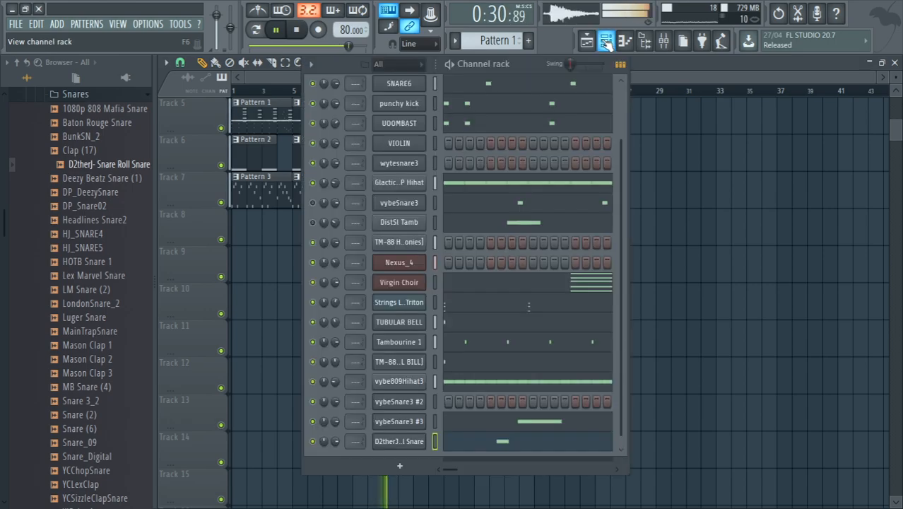
{"action": "left_click", "coordinate": [482, 444]}
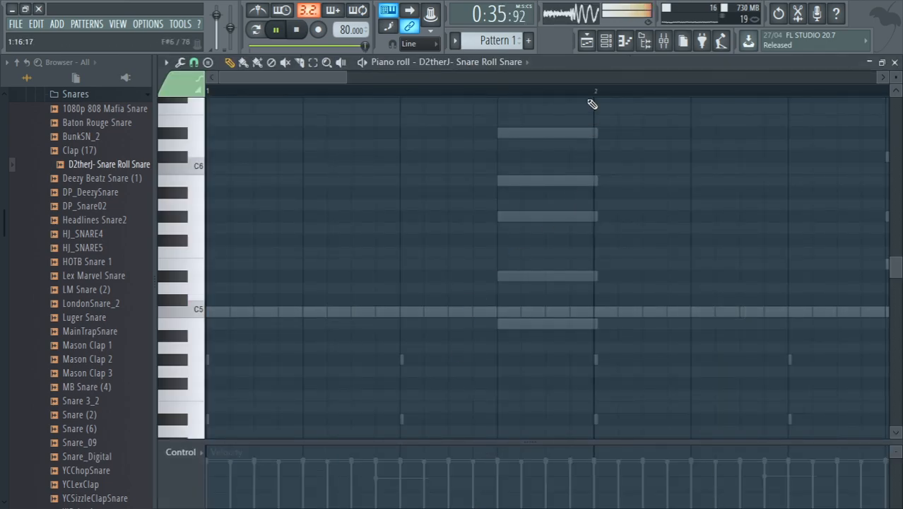
Delete all C5 notes from the vybeSnare3 #3 channel in Pattern 1 and return to the playlist
{"action": "left_click", "coordinate": [606, 41]}
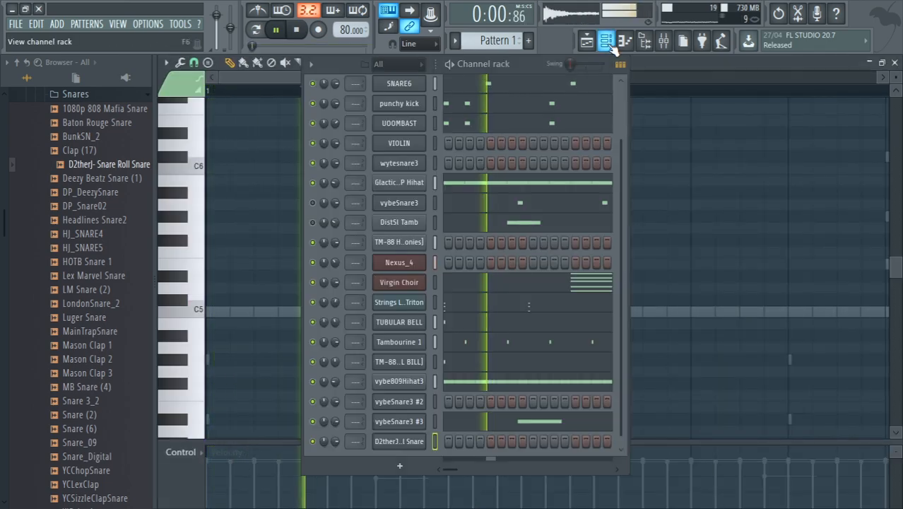
{"action": "left_click", "coordinate": [471, 422]}
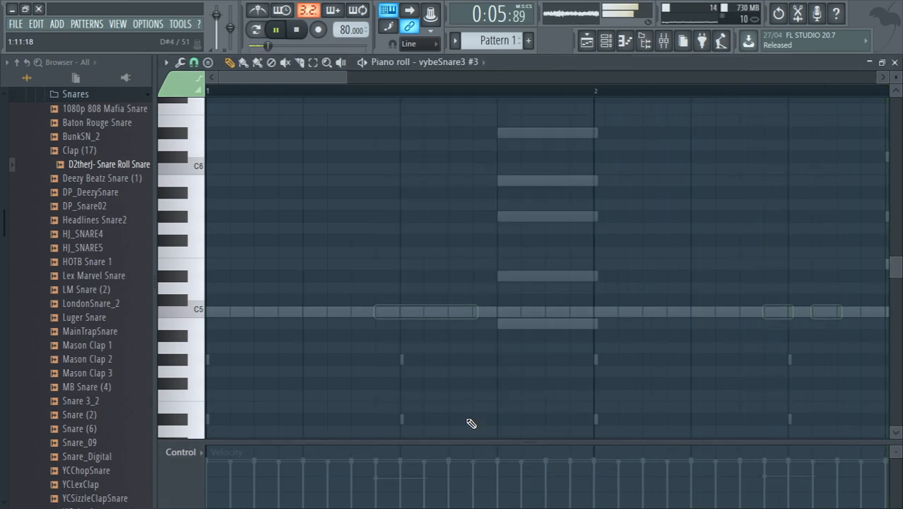
{"action": "left_click", "coordinate": [587, 41]}
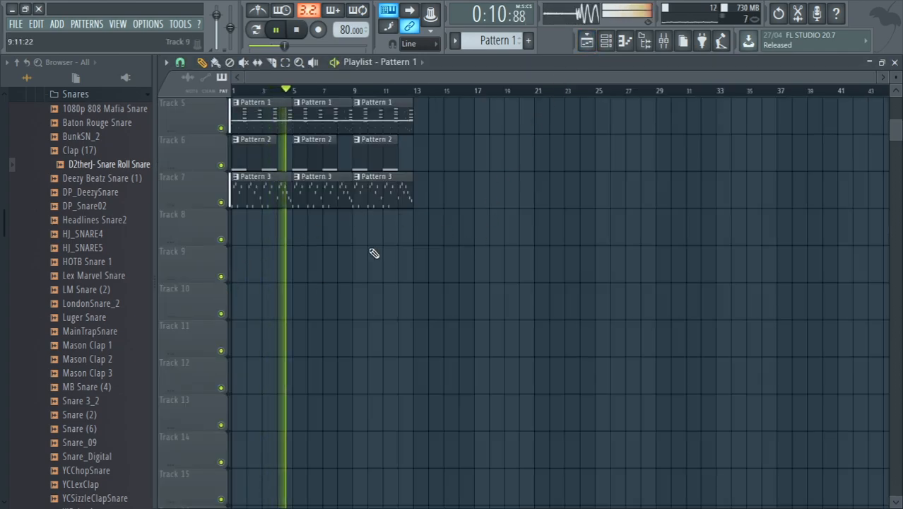
Check the channel rack and the SNARE6 notes, and remove the stray Pattern 1 clip at bar 31 on playlist Track 6
{"action": "left_click", "coordinate": [610, 41]}
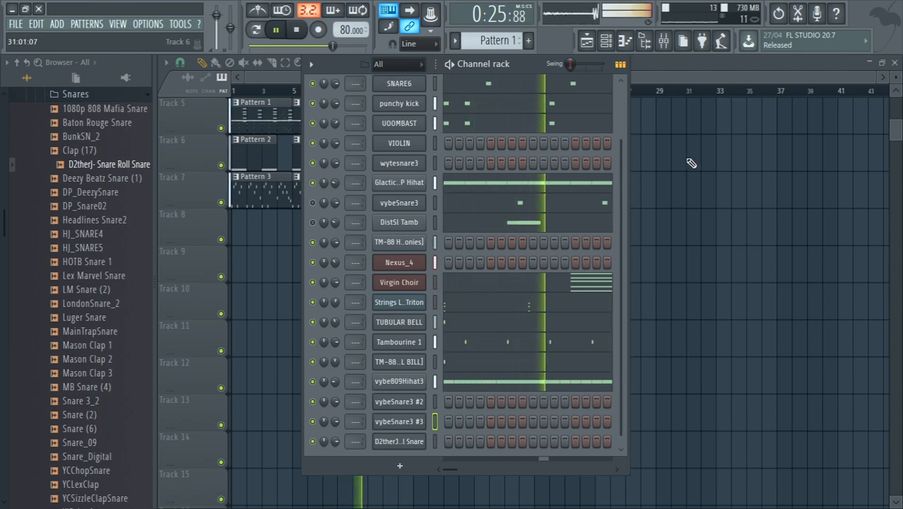
{"action": "key", "text": "F7"}
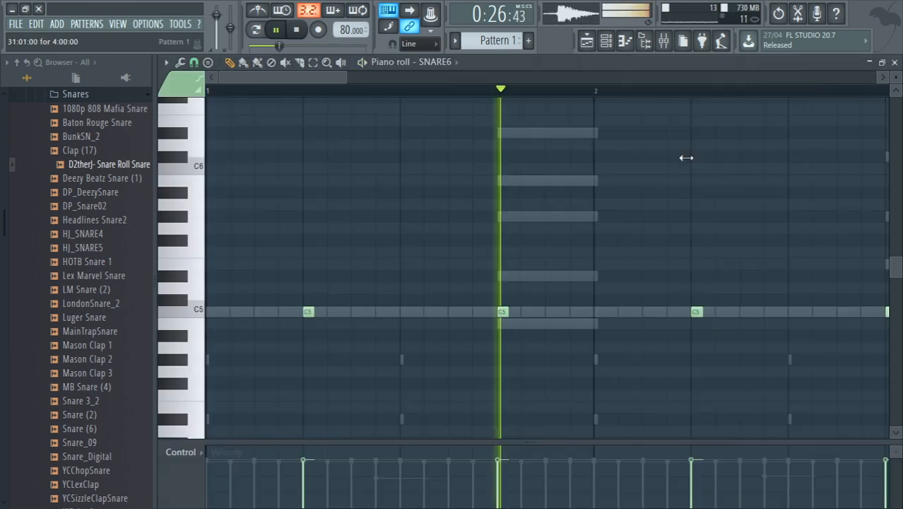
{"action": "left_click", "coordinate": [587, 42]}
{"action": "right_click", "coordinate": [716, 150]}
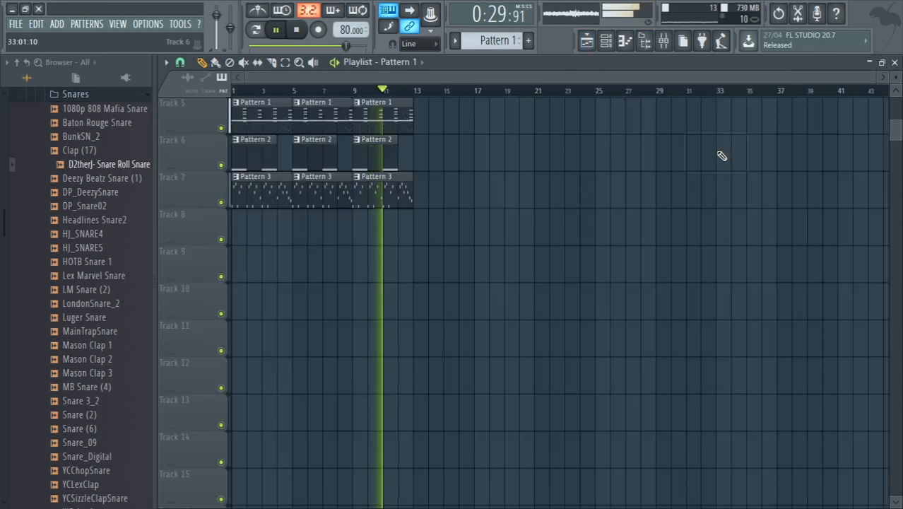
Remove the Pattern 1 clip at bar 1 on Track 5 and paint back-to-back Pattern 1 clips from bar 13 through bar 32
{"action": "right_click", "coordinate": [252, 108]}
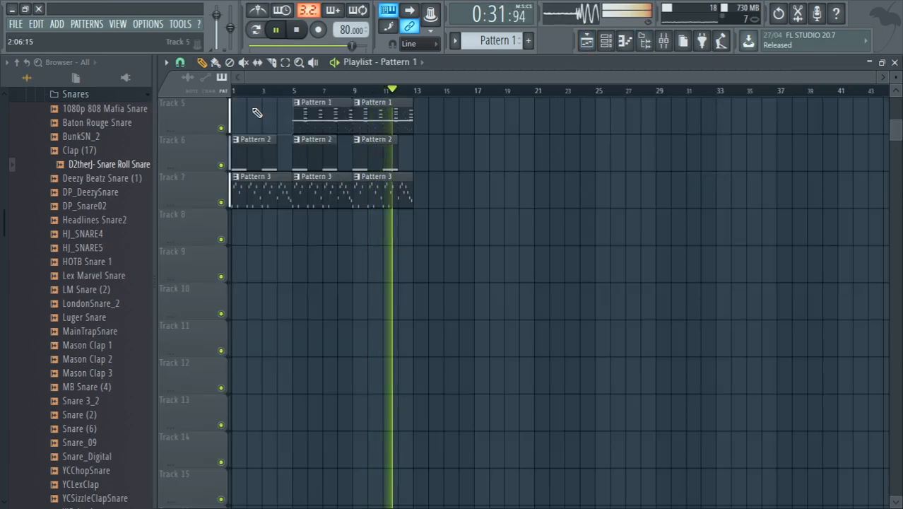
{"action": "left_click", "coordinate": [236, 91]}
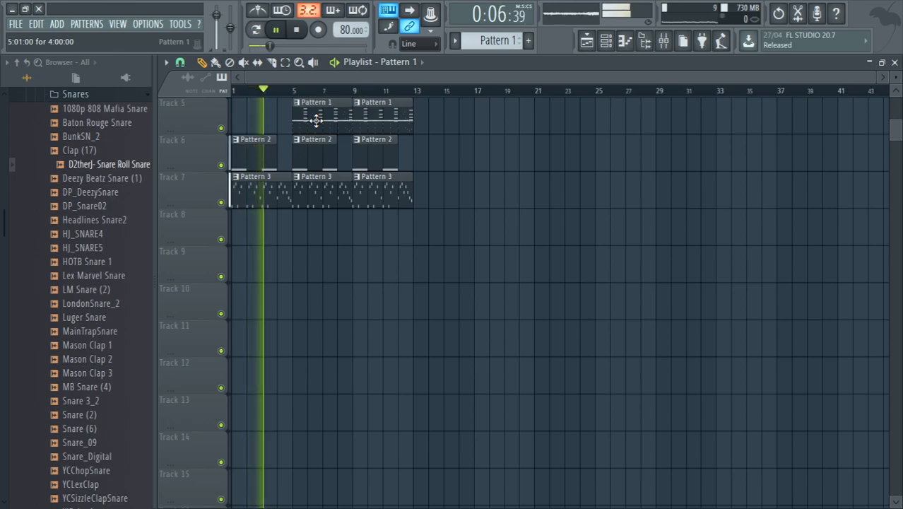
{"action": "left_click_drag", "start_coordinate": [372, 114], "coordinate": [540, 119]}
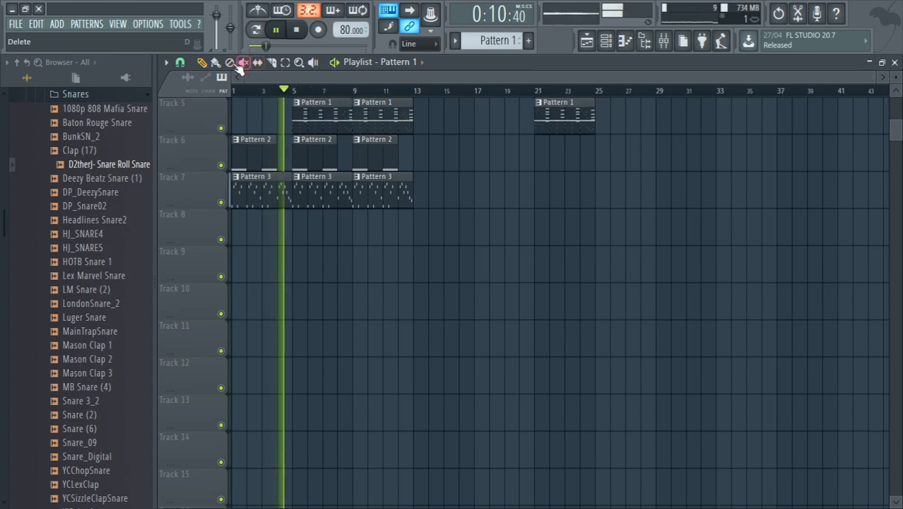
{"action": "left_click", "coordinate": [215, 62]}
{"action": "left_click", "coordinate": [426, 131]}
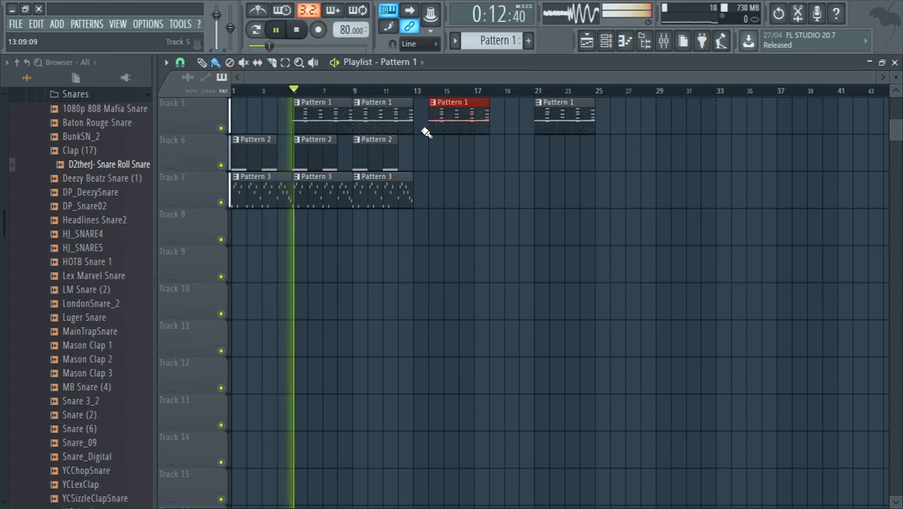
{"action": "left_click", "coordinate": [460, 90]}
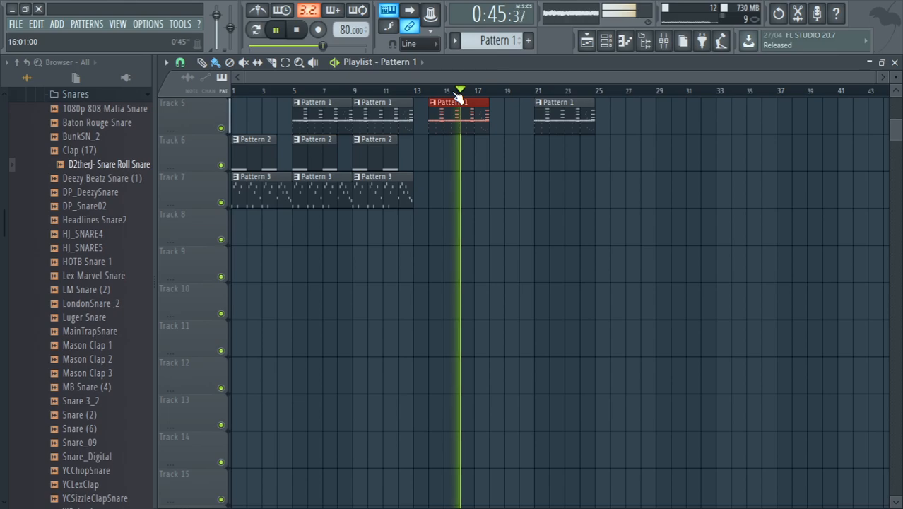
{"action": "mouse_move", "coordinate": [453, 110]}
{"action": "left_mouse_down"}
{"action": "mouse_move", "coordinate": [428, 110]}
{"action": "mouse_move", "coordinate": [442, 122]}
{"action": "left_mouse_up"}
{"action": "left_click_drag", "start_coordinate": [569, 120], "coordinate": [675, 137]}
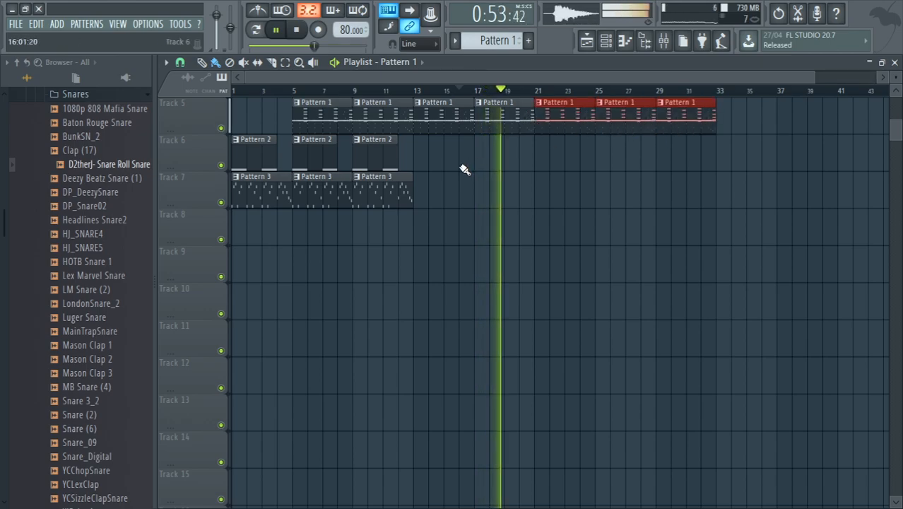
Extend Pattern 2 on Track 6 and Pattern 3 on Track 7 with repeated clips from bar 13 up to the end of Track 5's clips
{"action": "left_click", "coordinate": [377, 151]}
{"action": "left_click", "coordinate": [422, 165]}
{"action": "left_click_drag", "start_coordinate": [422, 166], "coordinate": [657, 169]}
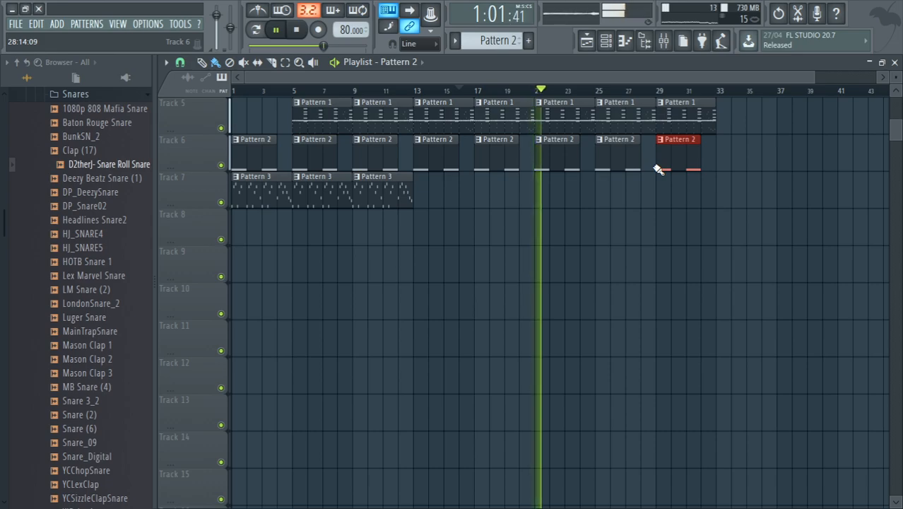
{"action": "left_click_drag", "start_coordinate": [394, 200], "coordinate": [681, 226]}
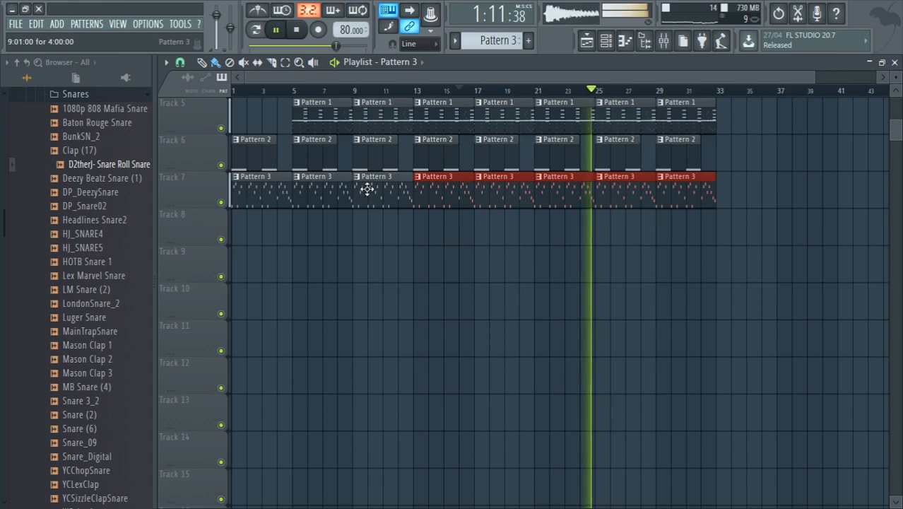
Audition snare samples in the Flexin Drum Kit, including BunkSN_2, Baton Rouge Snare, Mason Clap 3 and Snare 3_2
{"action": "left_click", "coordinate": [84, 123]}
{"action": "left_click", "coordinate": [80, 137]}
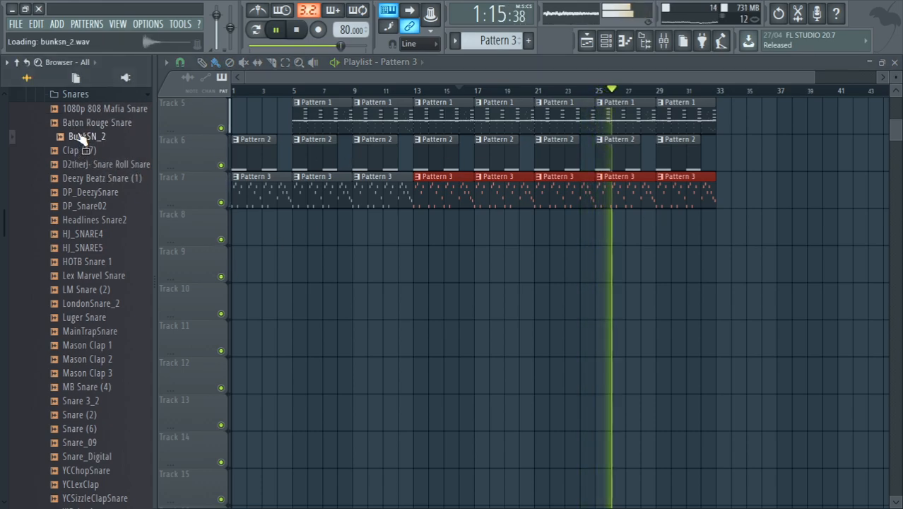
{"action": "key", "text": "Up"}
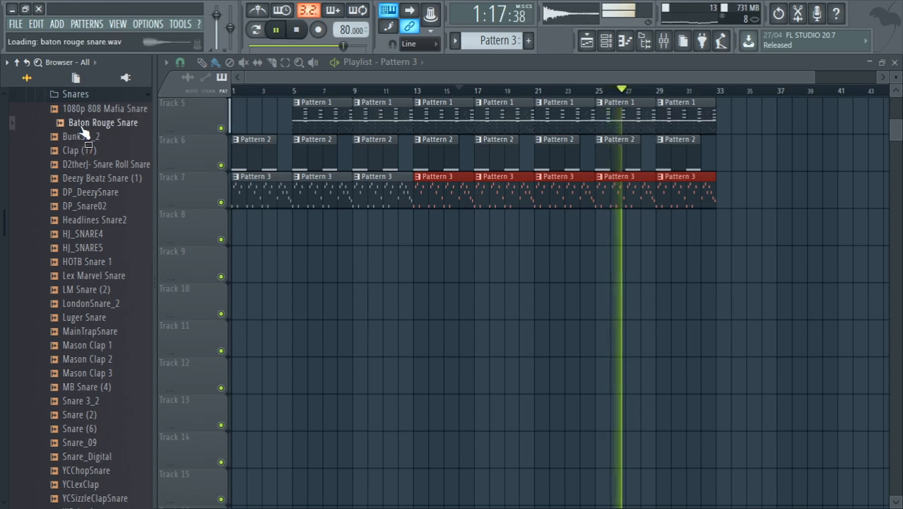
{"action": "left_click", "coordinate": [89, 371]}
{"action": "left_click", "coordinate": [92, 401]}
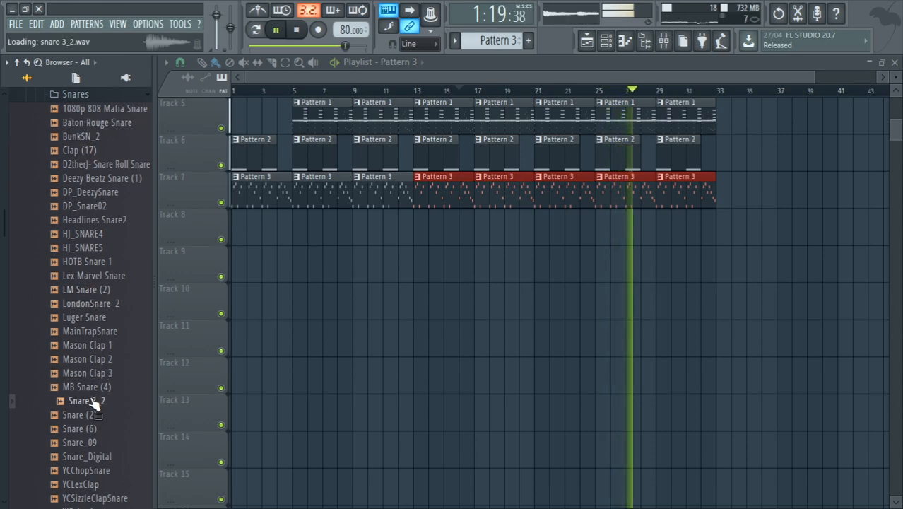
Open the Flexin Drum Kit's Chants folder and audition samples such as chant ugh, chant vynil 2, chant hey 2 and Chant_17
{"action": "left_click_drag", "start_coordinate": [2, 219], "coordinate": [6, 182]}
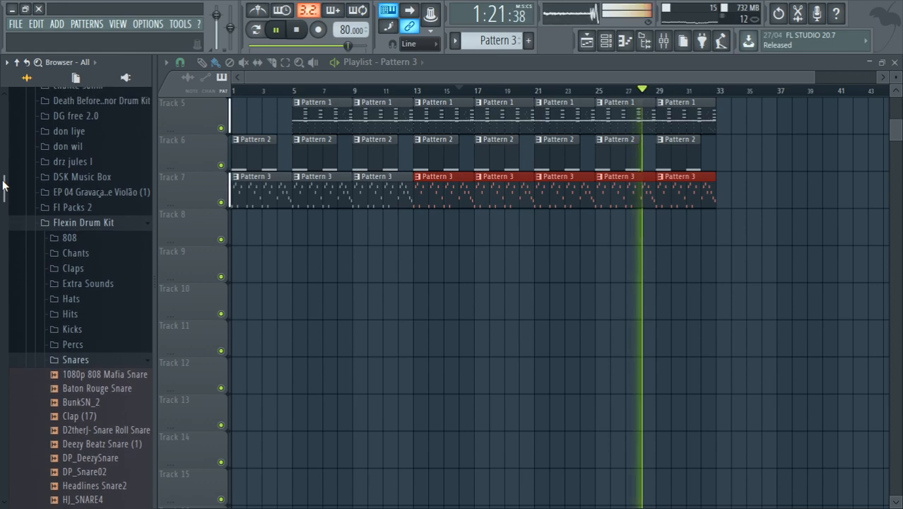
{"action": "left_click", "coordinate": [71, 253]}
{"action": "left_click", "coordinate": [63, 289]}
{"action": "left_click", "coordinate": [89, 248]}
{"action": "left_click", "coordinate": [95, 276]}
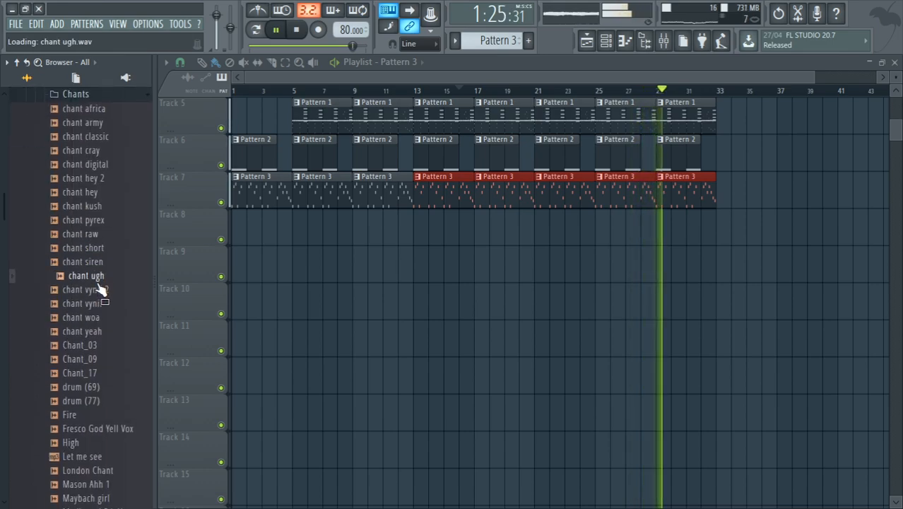
{"action": "left_click", "coordinate": [94, 288]}
{"action": "left_click", "coordinate": [96, 205]}
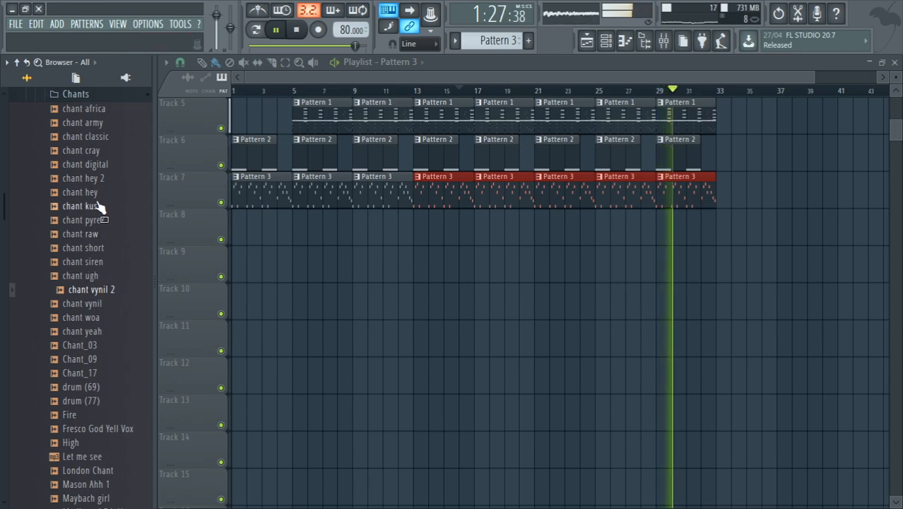
{"action": "left_click", "coordinate": [91, 178]}
{"action": "left_click", "coordinate": [91, 167]}
{"action": "left_click", "coordinate": [83, 373]}
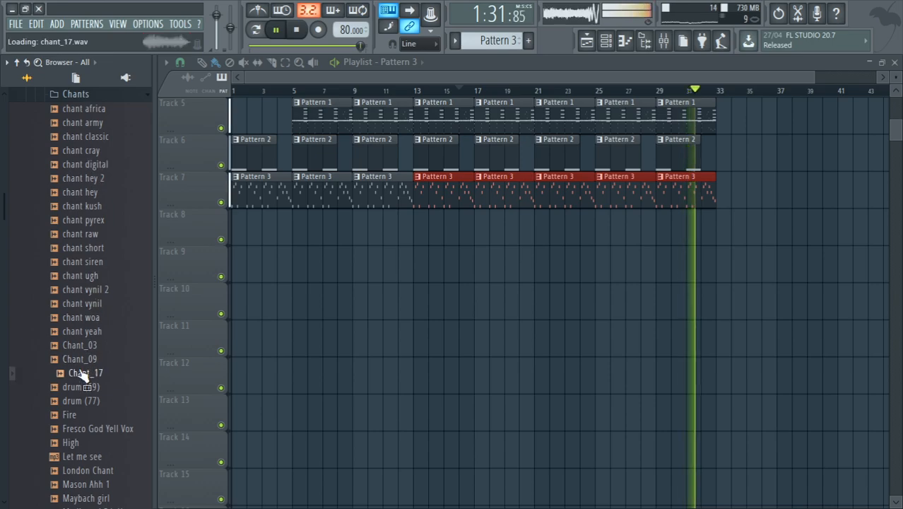
Audition the vocal samples Fire, Fresco God Yell Vox, High, Let me see, chant yeah and Chant_03
{"action": "left_click", "coordinate": [79, 415]}
{"action": "left_click", "coordinate": [80, 428]}
{"action": "left_click", "coordinate": [77, 442]}
{"action": "left_click", "coordinate": [77, 456]}
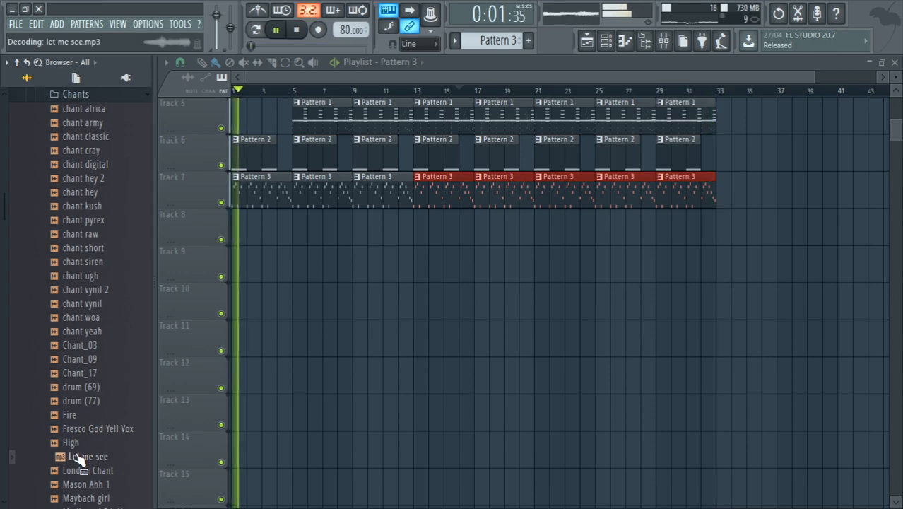
{"action": "left_click", "coordinate": [77, 428]}
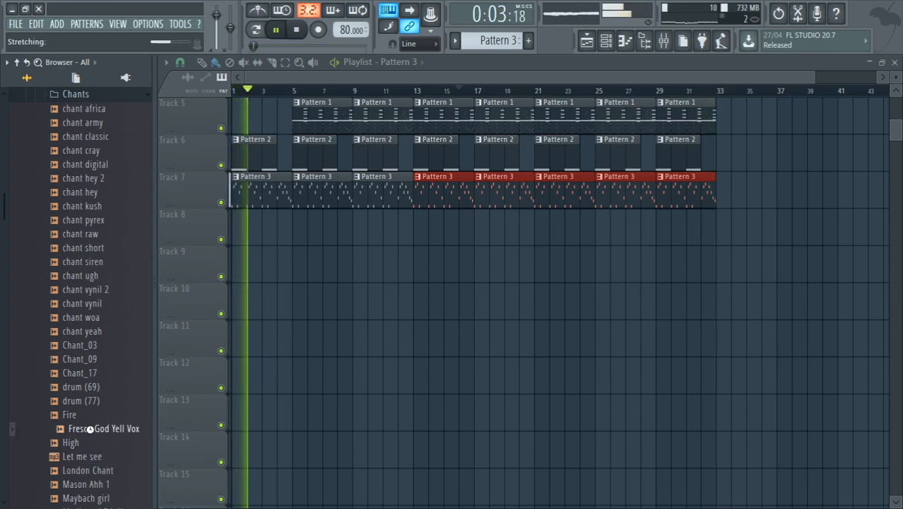
{"action": "left_click", "coordinate": [89, 332]}
{"action": "left_click", "coordinate": [89, 344]}
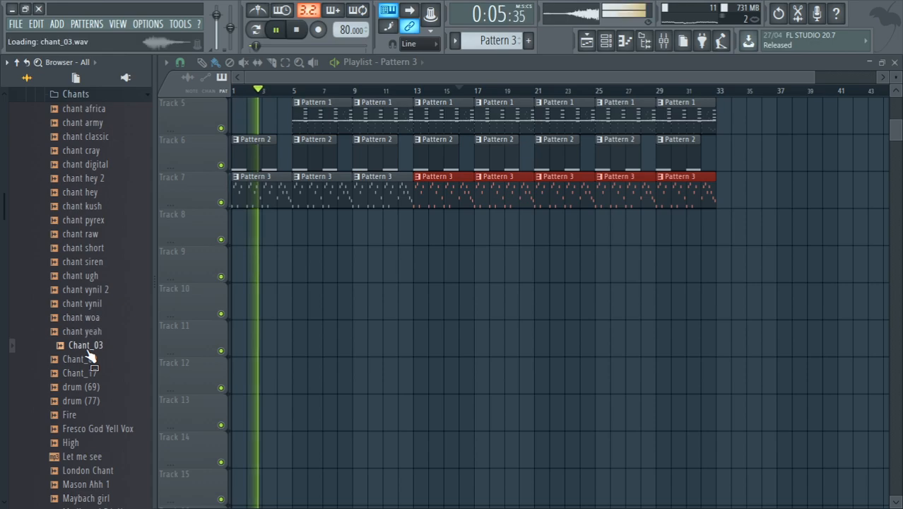
Audition more chants, including chant siren, chant ugh, chant kush, chant hey, chant cray, chant classic and chant yeah
{"action": "left_click", "coordinate": [83, 291]}
{"action": "left_click", "coordinate": [84, 262]}
{"action": "left_click", "coordinate": [93, 276]}
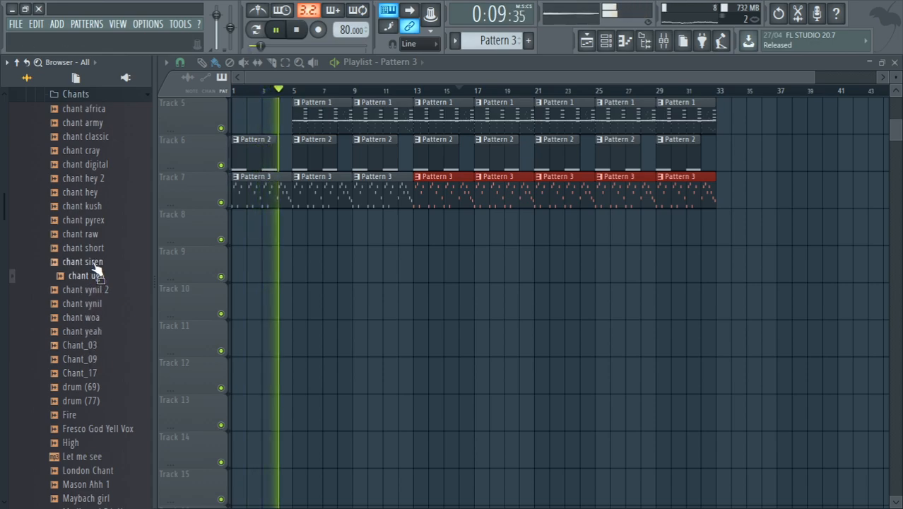
{"action": "left_click", "coordinate": [96, 263]}
{"action": "left_click", "coordinate": [88, 209]}
{"action": "left_click", "coordinate": [90, 194]}
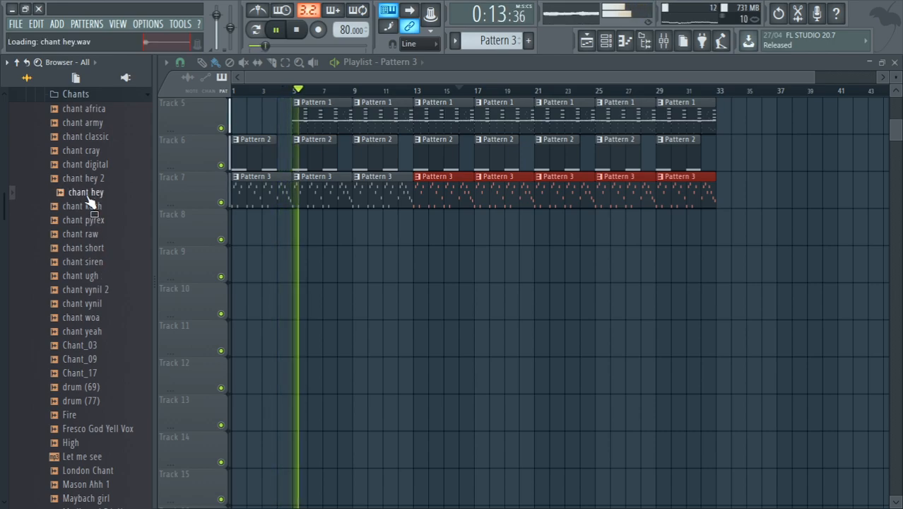
{"action": "left_click", "coordinate": [89, 150]}
{"action": "left_click", "coordinate": [90, 137]}
{"action": "left_click", "coordinate": [88, 332]}
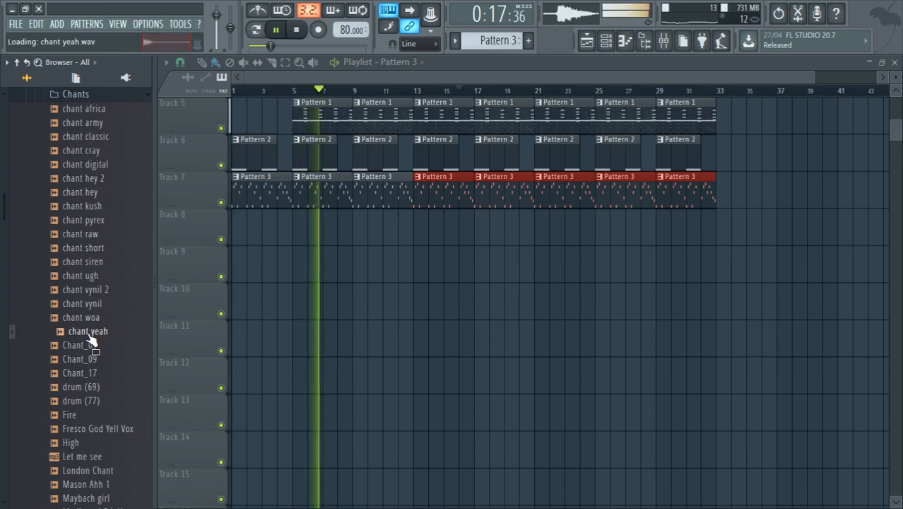
Open the Dark Roast Riddim folder in No Gimmicks Music - Riddim Drum Kits and audition Dark Roast Hat and Dark Roast Shaker
{"action": "left_click", "coordinate": [1, 336]}
{"action": "scroll", "coordinate": [60, 339], "scroll_direction": "down", "scroll_amount": 1}
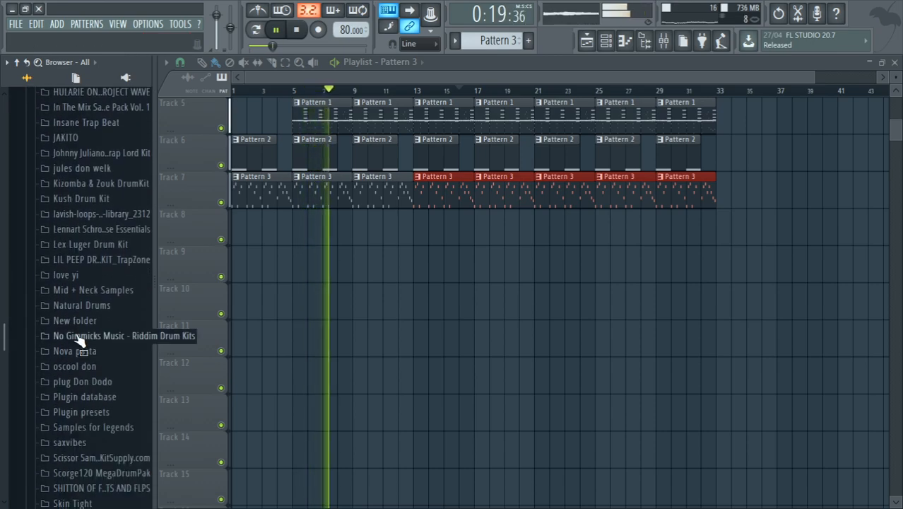
{"action": "left_click", "coordinate": [67, 337]}
{"action": "left_click", "coordinate": [85, 368]}
{"action": "left_click", "coordinate": [79, 408]}
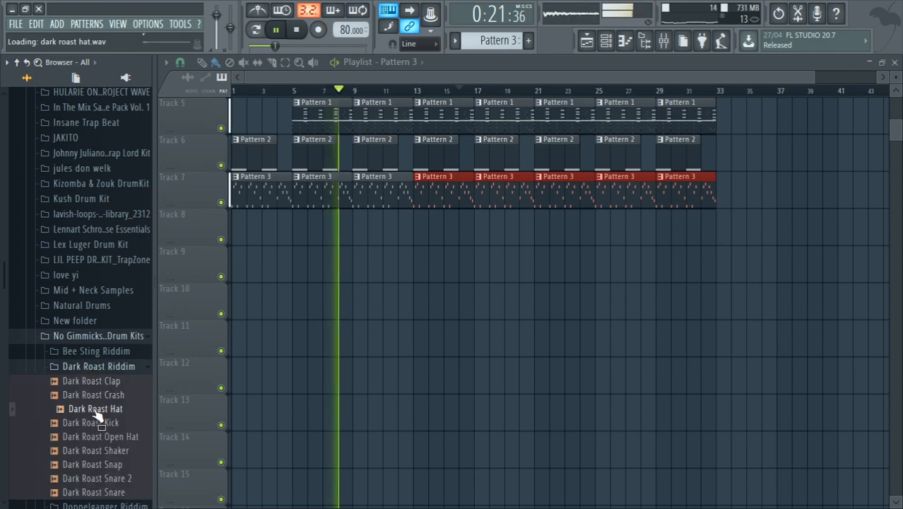
{"action": "left_click", "coordinate": [89, 450]}
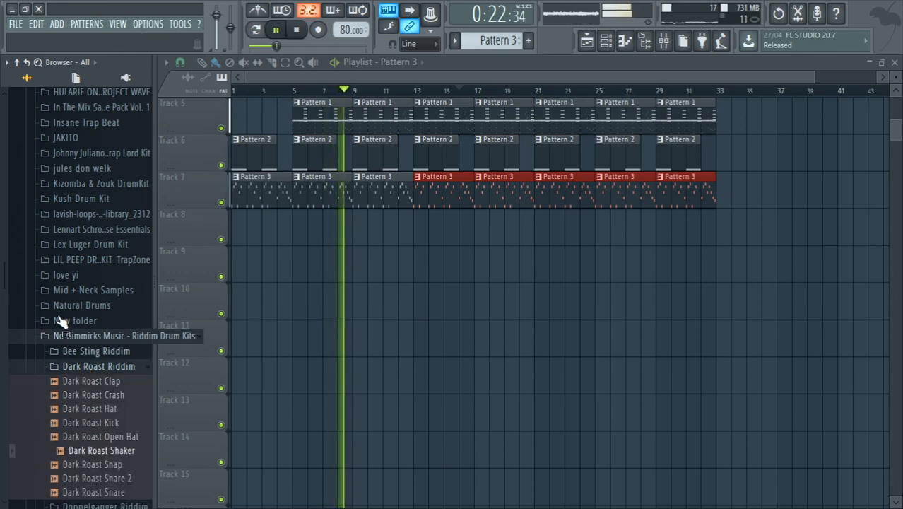
Open the Kizomba & Zouk DrumKit folder and audition percussion samples such as 13, 707_rim, 808Ma and BASS DHOLAK 02
{"action": "left_click", "coordinate": [77, 183]}
{"action": "left_click", "coordinate": [79, 206]}
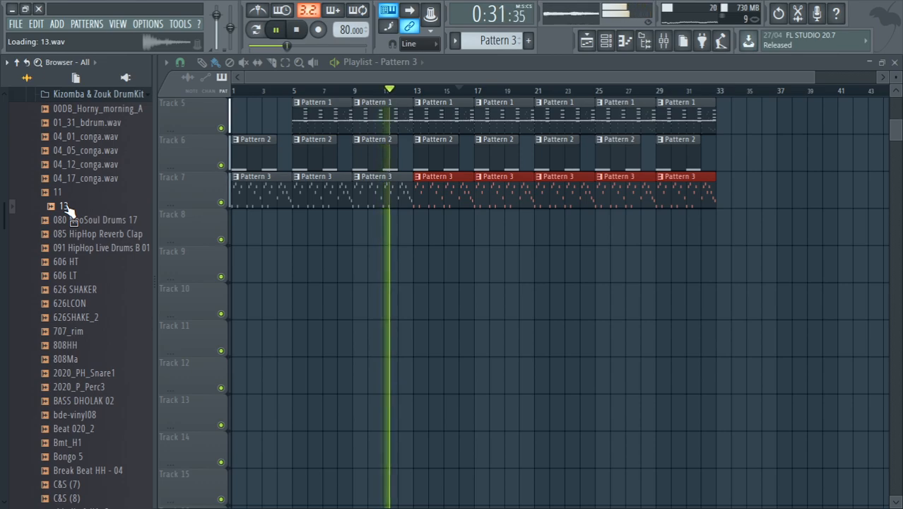
{"action": "left_click", "coordinate": [60, 331]}
{"action": "left_click", "coordinate": [66, 360]}
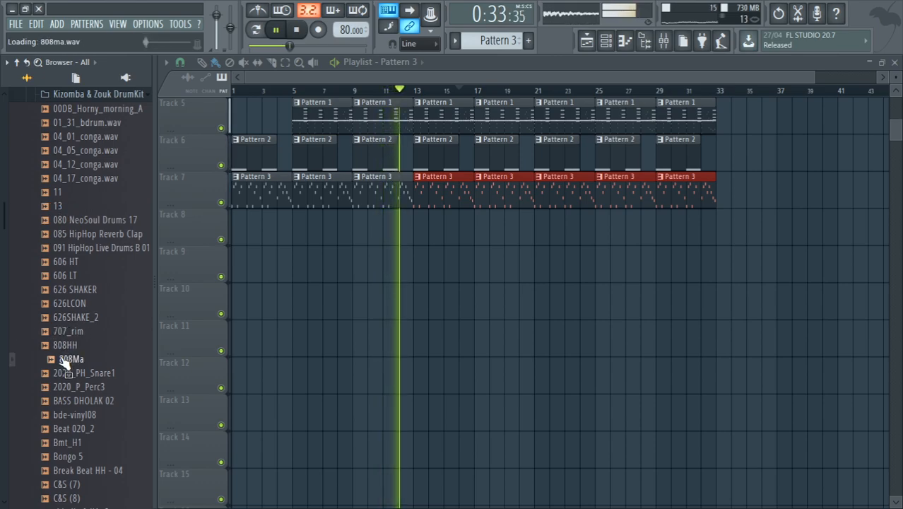
{"action": "left_click", "coordinate": [57, 401]}
Audition Kizomba & Zouk DrumKit samples from Clap 2 and CLAP-OTH107 through Cs_Bng01 to Dragged sample and Dry_H3
{"action": "left_click_drag", "start_coordinate": [2, 223], "coordinate": [4, 241]}
{"action": "left_click", "coordinate": [82, 249]}
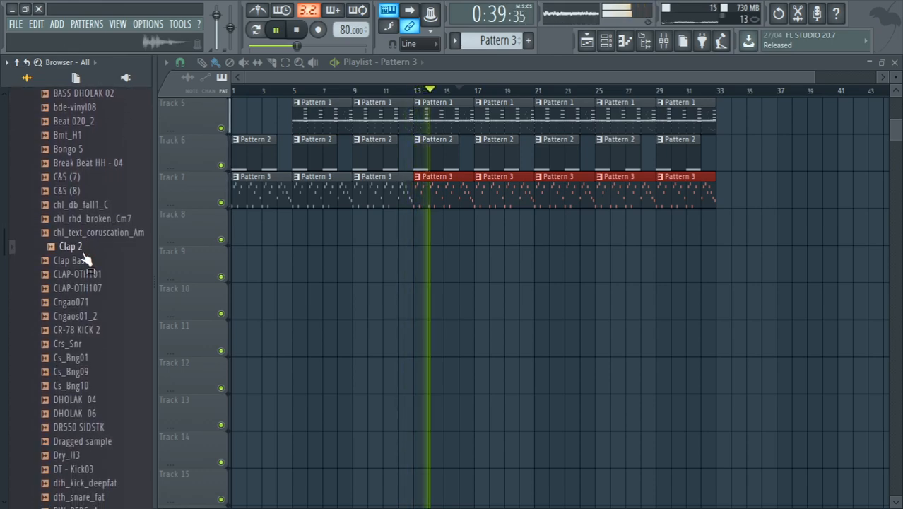
{"action": "left_click", "coordinate": [71, 287]}
{"action": "left_click", "coordinate": [71, 316]}
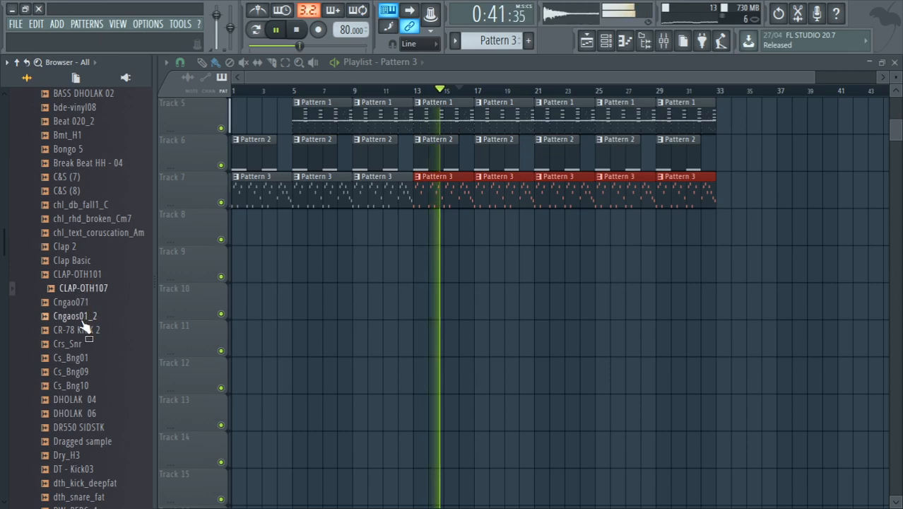
{"action": "left_click", "coordinate": [72, 343]}
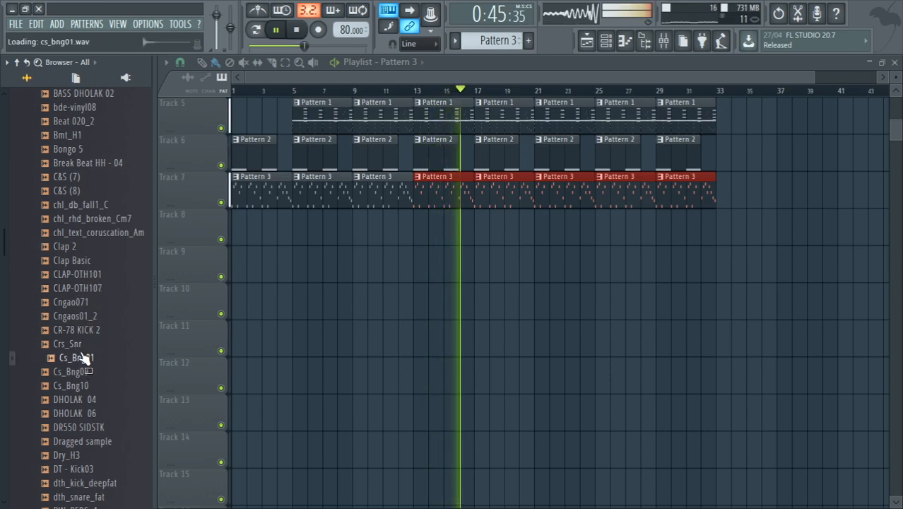
{"action": "left_click", "coordinate": [88, 429]}
{"action": "left_click", "coordinate": [88, 441]}
{"action": "left_click", "coordinate": [84, 456]}
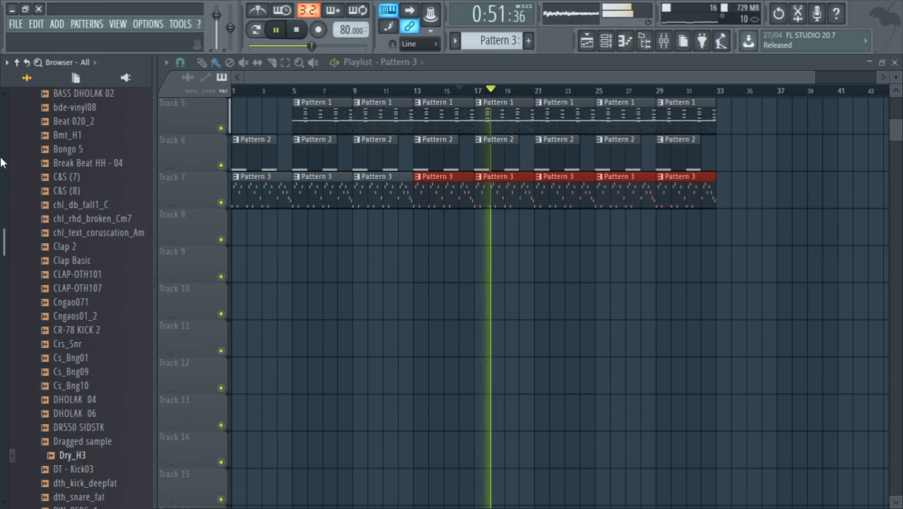
Audition the Hat Basic and Ibanez Pick samples further down the Kizomba & Zouk DrumKit folder
{"action": "scroll", "coordinate": [4, 255], "scroll_direction": "down", "scroll_amount": 8}
{"action": "left_click", "coordinate": [68, 293]}
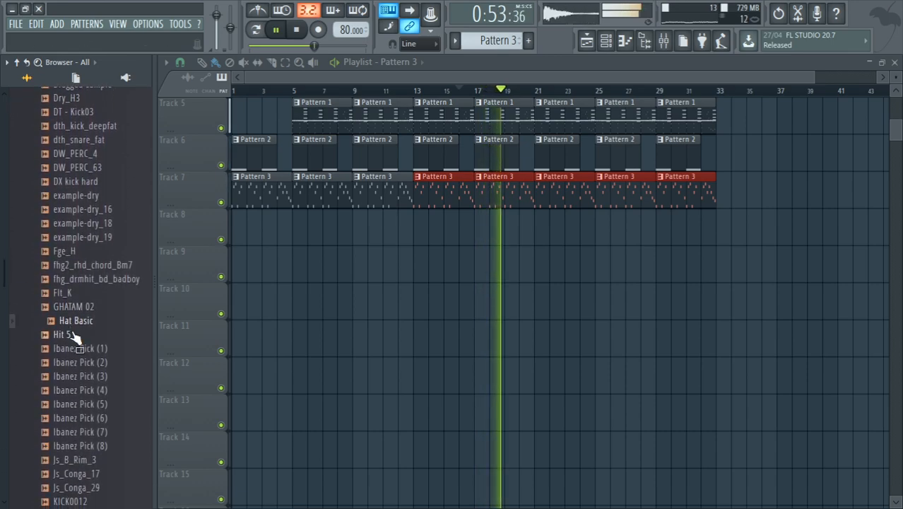
{"action": "left_click", "coordinate": [56, 376]}
{"action": "left_click", "coordinate": [58, 432]}
{"action": "left_click_drag", "start_coordinate": [17, 292], "coordinate": [61, 347]}
Audition percussion and keys samples in the Kizomba & Zouk DrumKit, including ph_perc_808blip, PB15_2 and Piano Electric (2), (6) and (7)
{"action": "scroll", "coordinate": [3, 311], "scroll_direction": "down", "scroll_amount": 15}
{"action": "left_click", "coordinate": [79, 336]}
{"action": "left_click", "coordinate": [88, 308]}
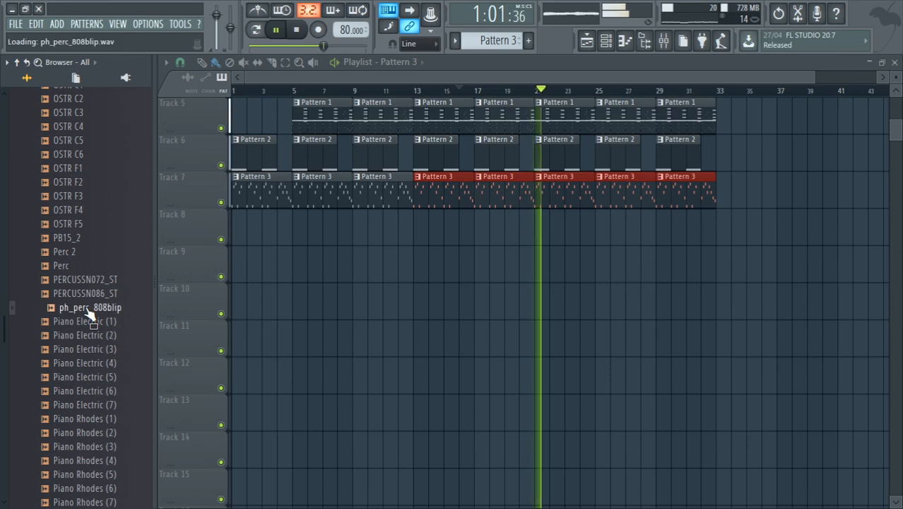
{"action": "left_click", "coordinate": [67, 238]}
{"action": "left_click", "coordinate": [69, 394]}
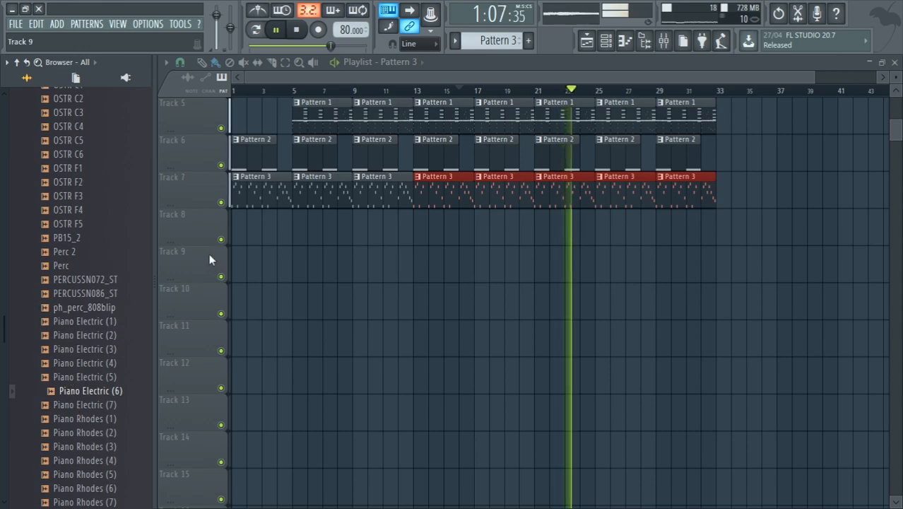
{"action": "left_click", "coordinate": [66, 209]}
{"action": "left_click", "coordinate": [81, 335]}
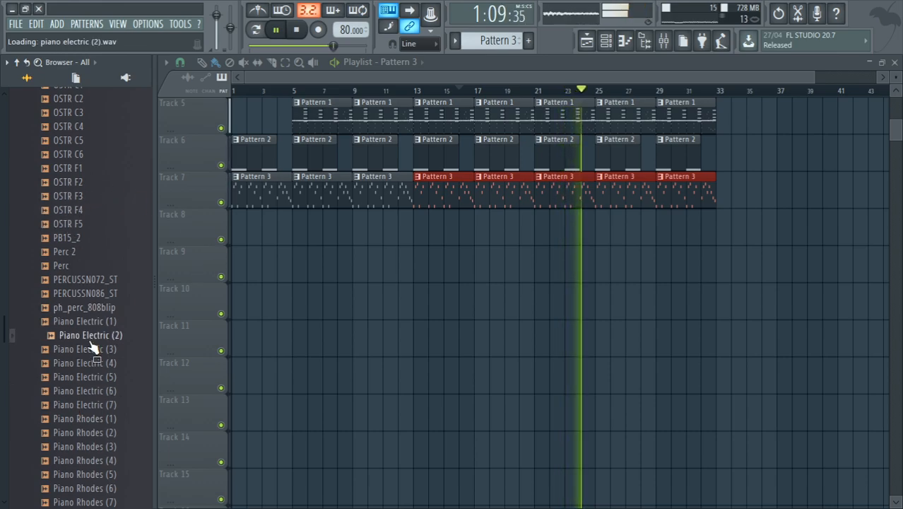
{"action": "left_click", "coordinate": [97, 404]}
Open the Chants folder of the Kush Drum Kit and audition Chants (14), (9) and (7)
{"action": "left_click_drag", "start_coordinate": [3, 329], "coordinate": [4, 358]}
{"action": "left_click", "coordinate": [53, 361]}
{"action": "left_click", "coordinate": [77, 387]}
{"action": "left_click", "coordinate": [79, 415]}
{"action": "left_click", "coordinate": [76, 430]}
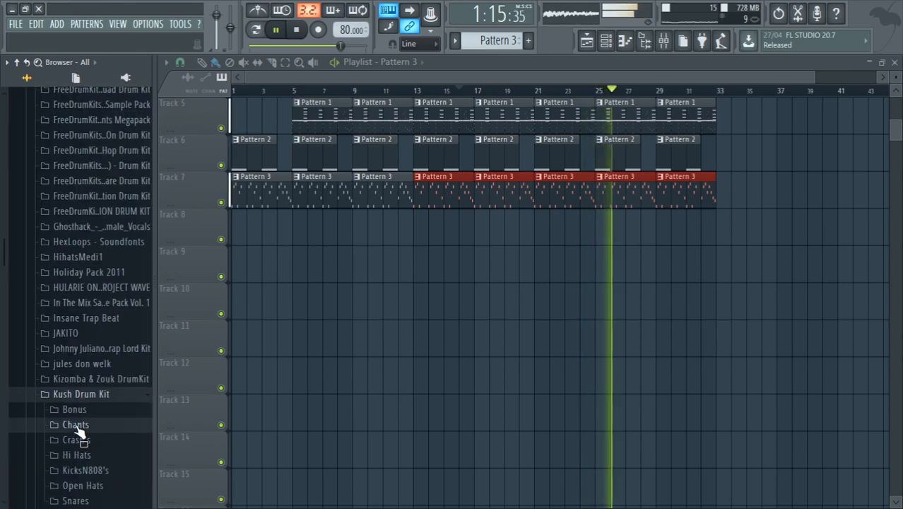
{"action": "left_click_drag", "start_coordinate": [75, 431], "coordinate": [74, 322]}
{"action": "left_click", "coordinate": [74, 321]}
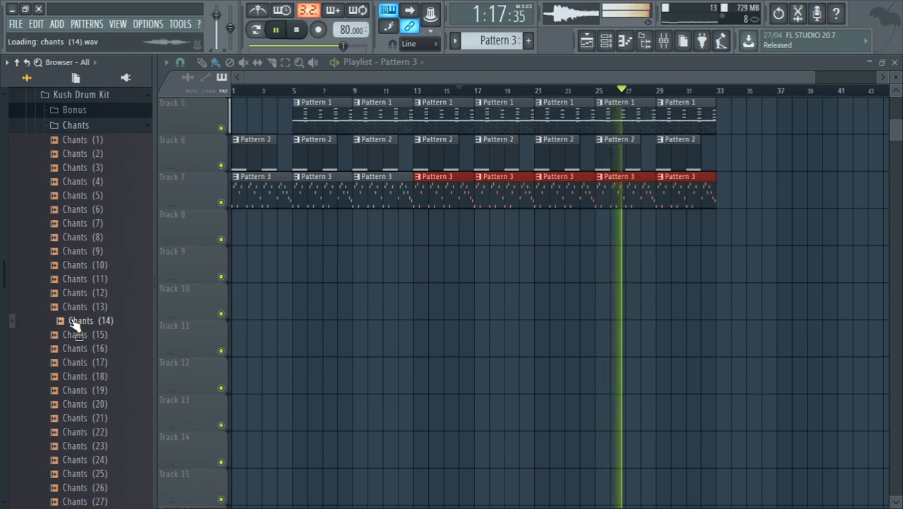
{"action": "left_click", "coordinate": [56, 252]}
{"action": "left_click", "coordinate": [72, 223]}
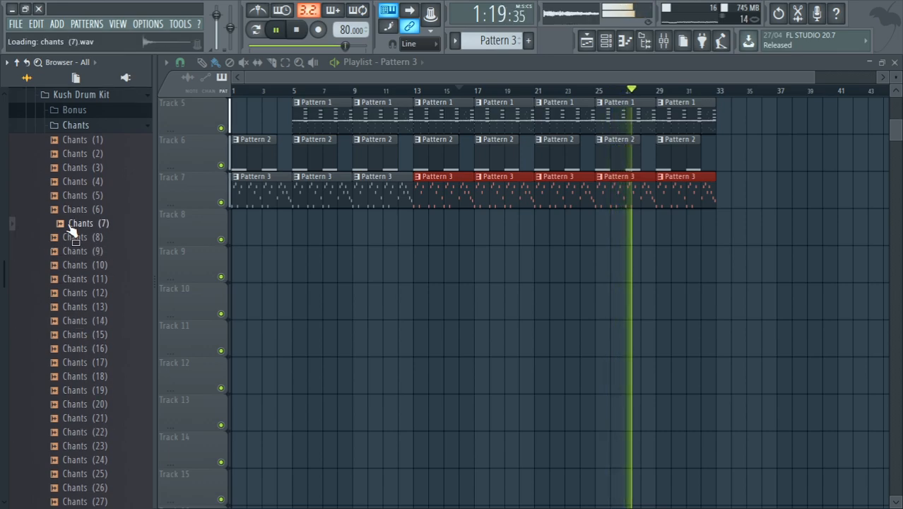
Audition further Kush Drum Kit chants, including Chants (16), (22), (23) and (26), and replay Chants (14)
{"action": "left_click", "coordinate": [88, 351]}
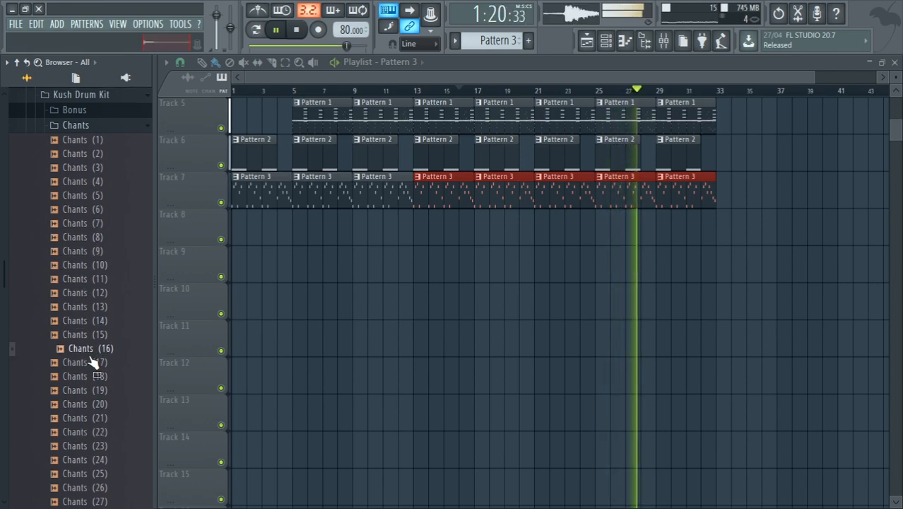
{"action": "left_click", "coordinate": [87, 407]}
{"action": "left_click", "coordinate": [93, 434]}
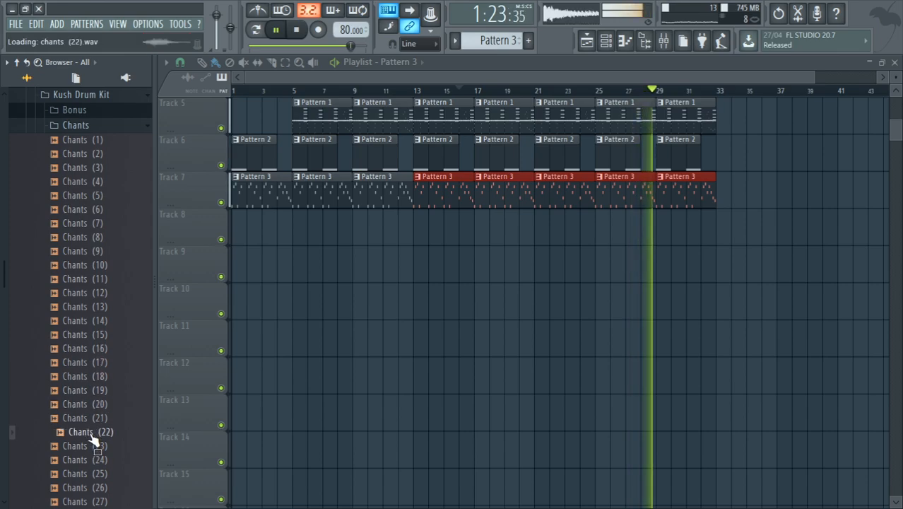
{"action": "left_click", "coordinate": [89, 448]}
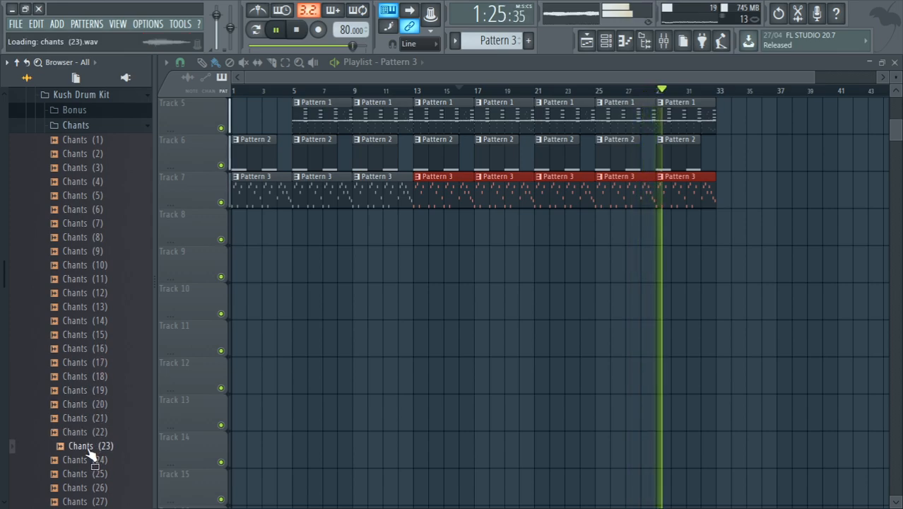
{"action": "left_click", "coordinate": [95, 474]}
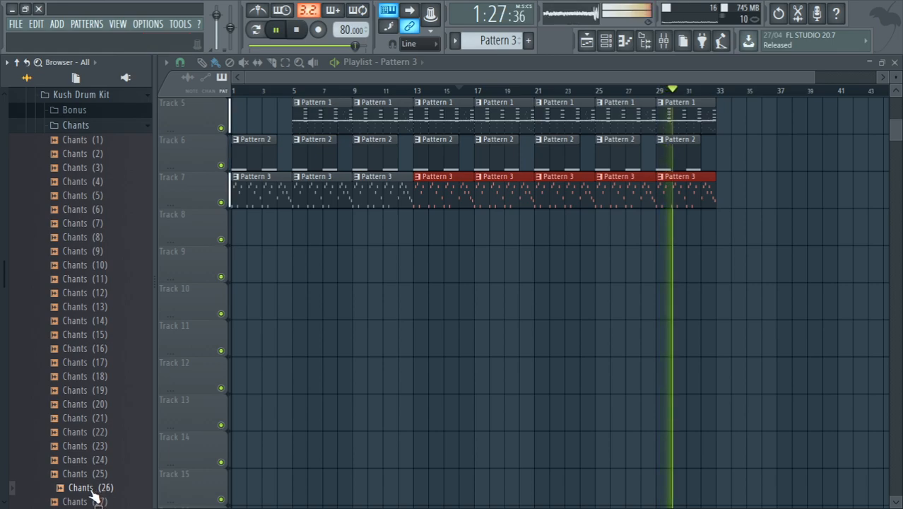
{"action": "left_click", "coordinate": [95, 321]}
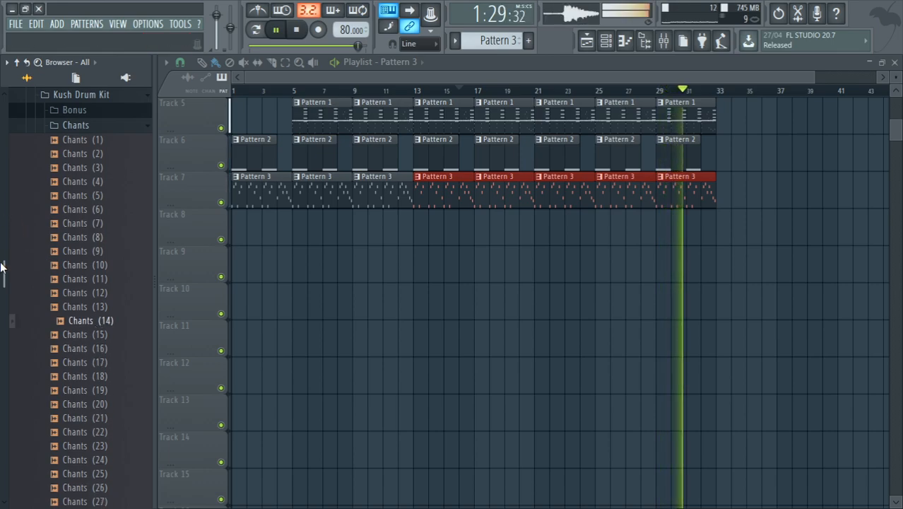
Audition Chants (26), (27) and (21) near the end of the Kush Drum Kit's Chants folder
{"action": "left_click_drag", "start_coordinate": [2, 277], "coordinate": [3, 305]}
{"action": "left_click", "coordinate": [97, 198]}
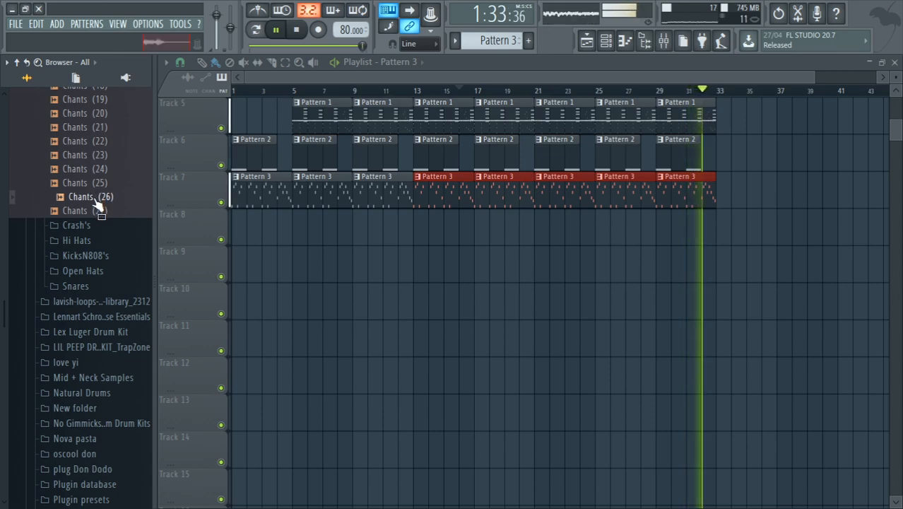
{"action": "left_click", "coordinate": [80, 210]}
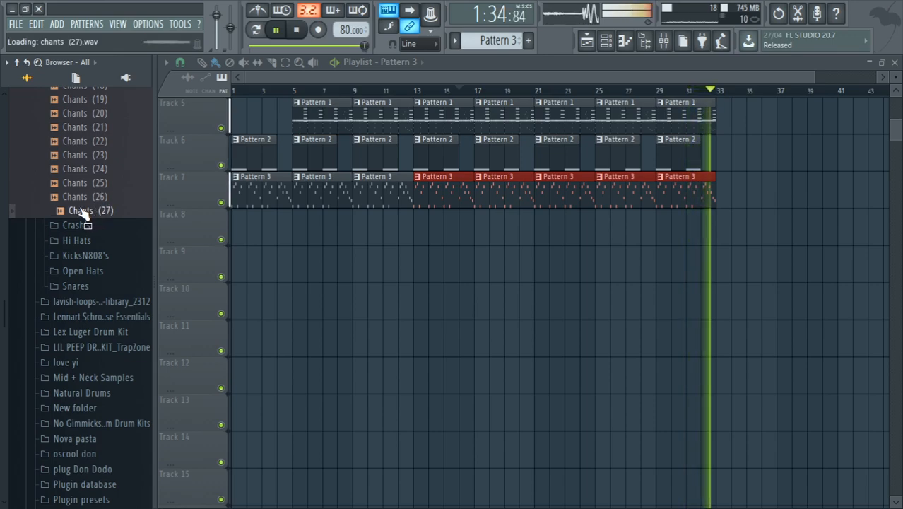
{"action": "left_click", "coordinate": [72, 128]}
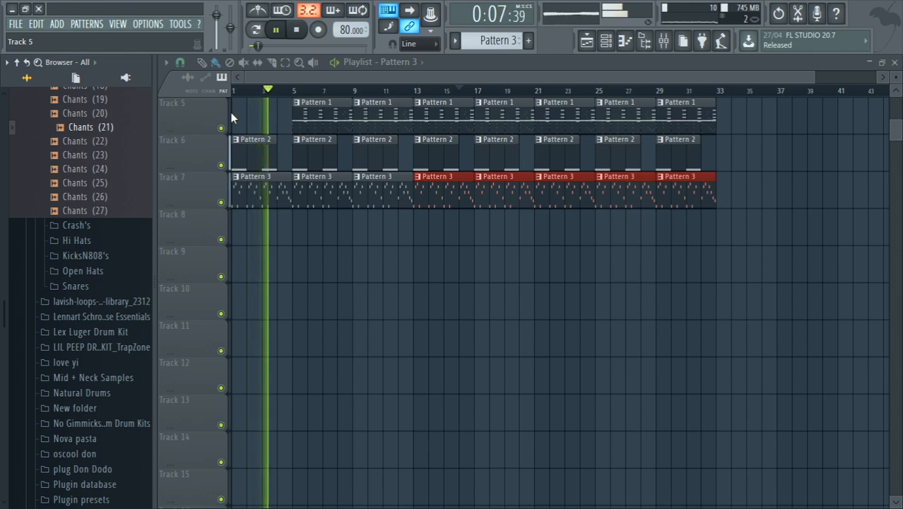
Look through the chante sanm and Packs folders for sounds, then return to the Soundfonts folder
{"action": "left_click_drag", "start_coordinate": [4, 304], "coordinate": [3, 479]}
{"action": "left_click_drag", "start_coordinate": [3, 260], "coordinate": [4, 173]}
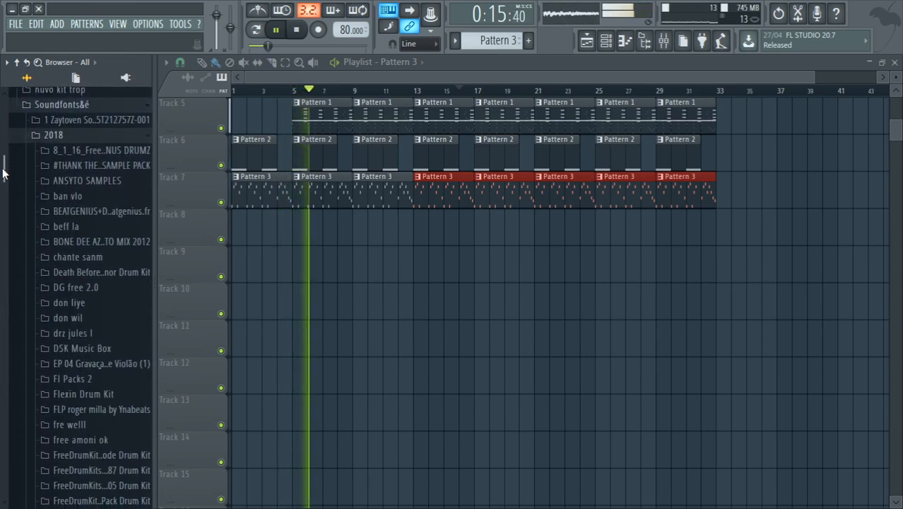
{"action": "left_click", "coordinate": [74, 258]}
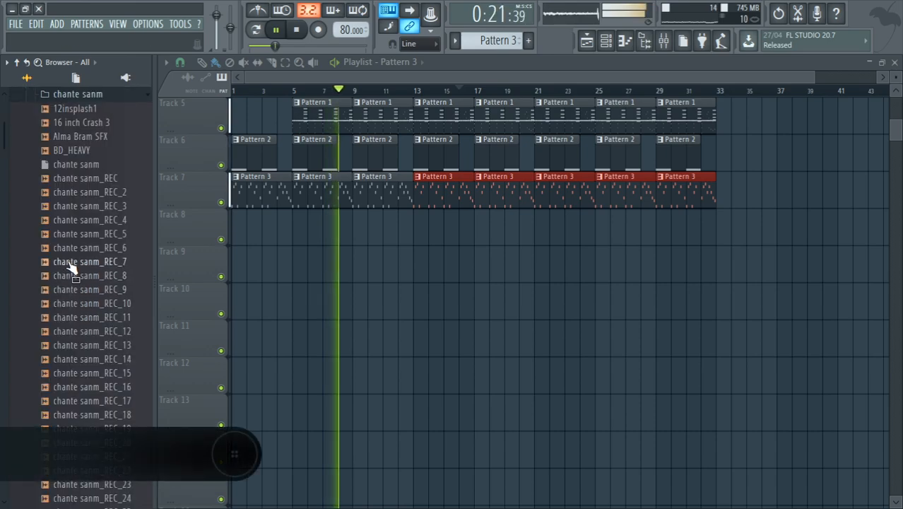
{"action": "left_click_drag", "start_coordinate": [5, 137], "coordinate": [1, 106]}
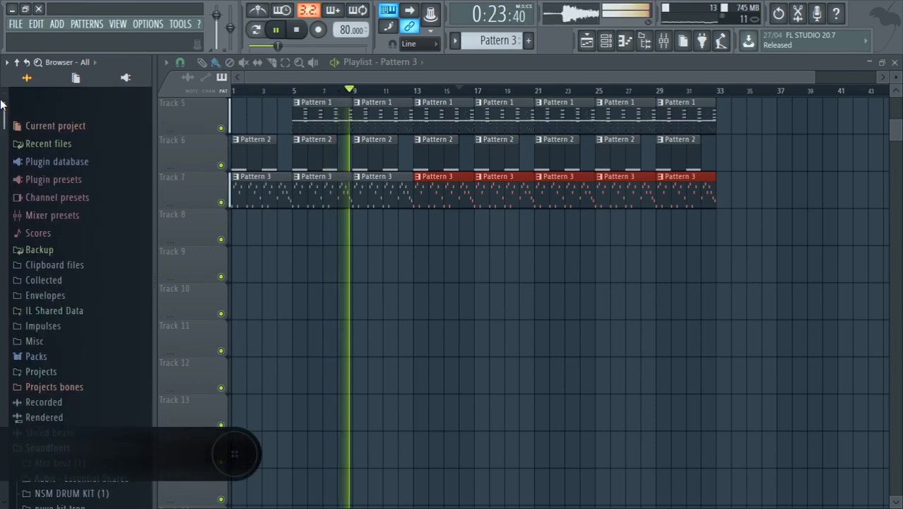
{"action": "left_click", "coordinate": [48, 325]}
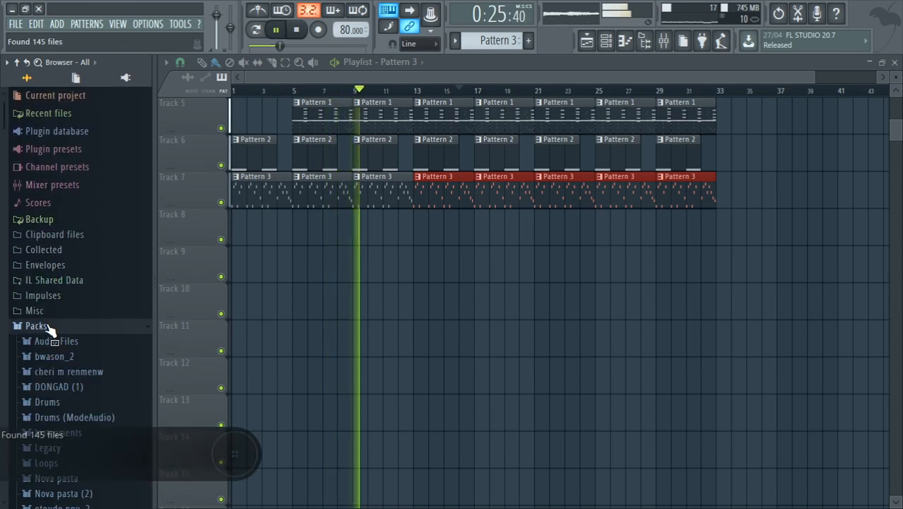
{"action": "left_click", "coordinate": [60, 369]}
{"action": "left_click_drag", "start_coordinate": [4, 297], "coordinate": [17, 496]}
{"action": "left_click", "coordinate": [67, 472]}
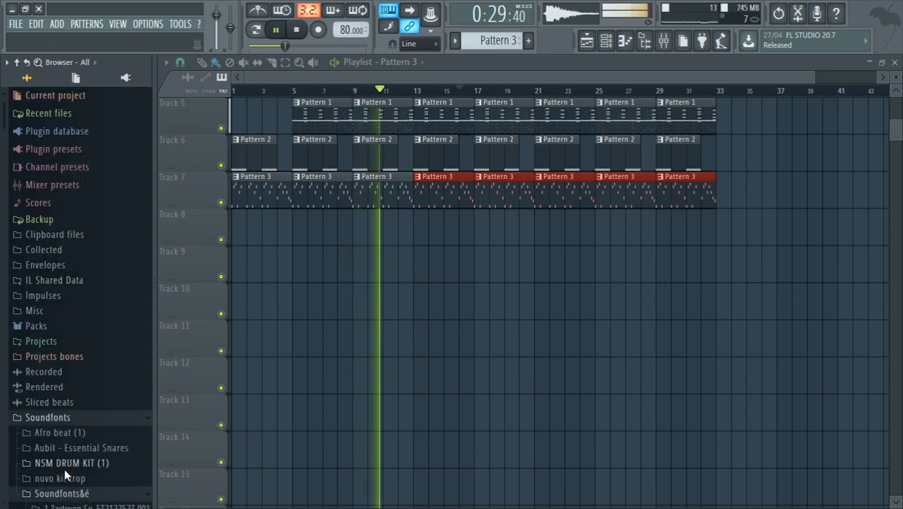
Open the Aubit - Essential Snares folder in Soundfonts and audition Free Snare 2, 9 and 11
{"action": "left_click", "coordinate": [63, 447]}
{"action": "left_click", "coordinate": [61, 467]}
{"action": "left_click", "coordinate": [60, 426]}
{"action": "left_click", "coordinate": [60, 439]}
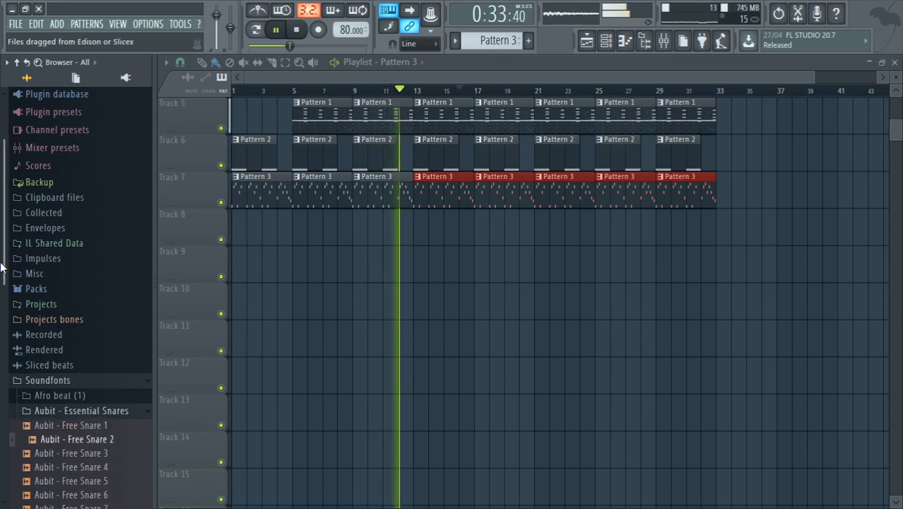
{"action": "left_click_drag", "start_coordinate": [1, 243], "coordinate": [3, 363]}
{"action": "left_click_drag", "start_coordinate": [67, 315], "coordinate": [79, 330]}
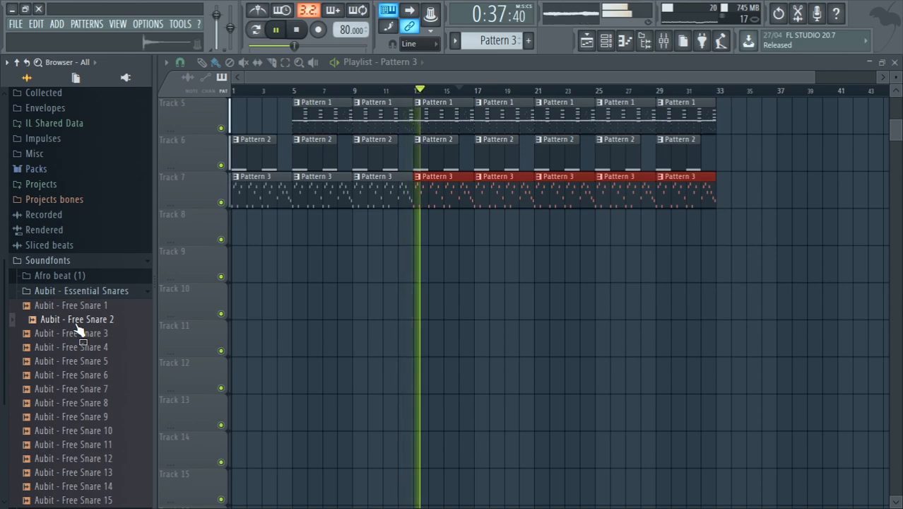
{"action": "left_click", "coordinate": [85, 418]}
{"action": "left_click", "coordinate": [85, 444]}
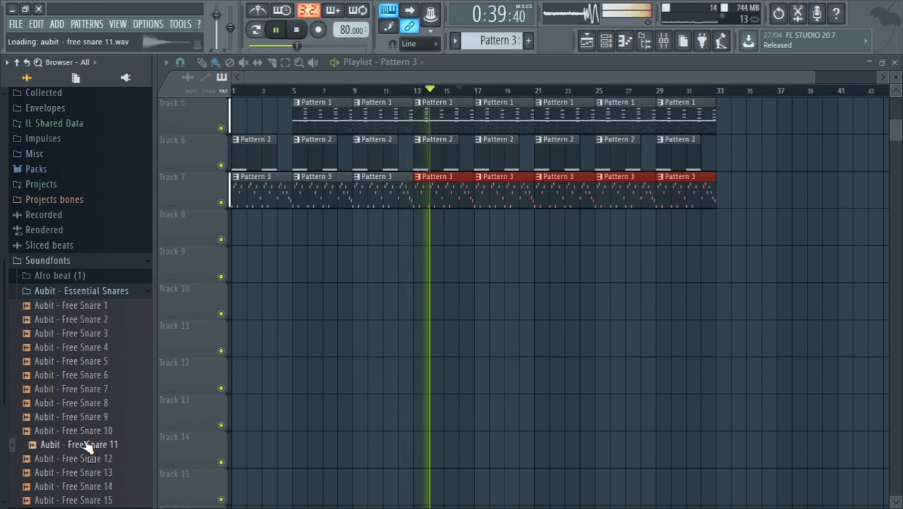
{"action": "left_click", "coordinate": [87, 418]}
Audition the remaining Aubit snares, including Free Snare 14, 15, 9, 8, 7, 5 and 13
{"action": "left_click_drag", "start_coordinate": [2, 379], "coordinate": [3, 449]}
{"action": "left_click", "coordinate": [84, 417]}
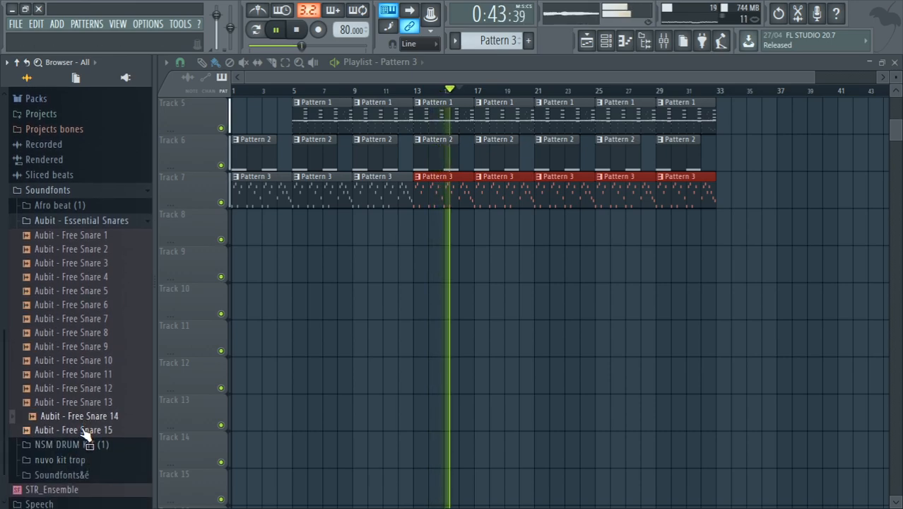
{"action": "left_click", "coordinate": [86, 430]}
{"action": "left_click", "coordinate": [95, 347]}
{"action": "left_click", "coordinate": [92, 334]}
{"action": "left_click", "coordinate": [97, 321]}
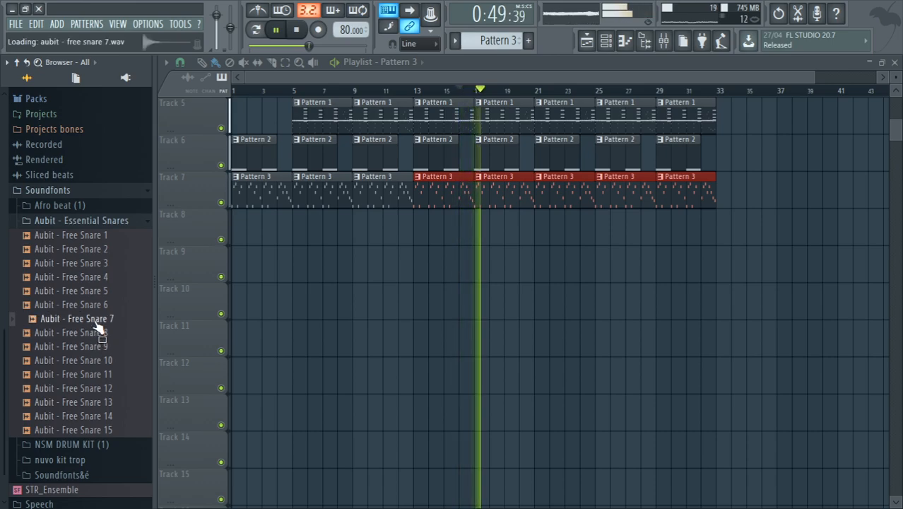
{"action": "left_click", "coordinate": [90, 294]}
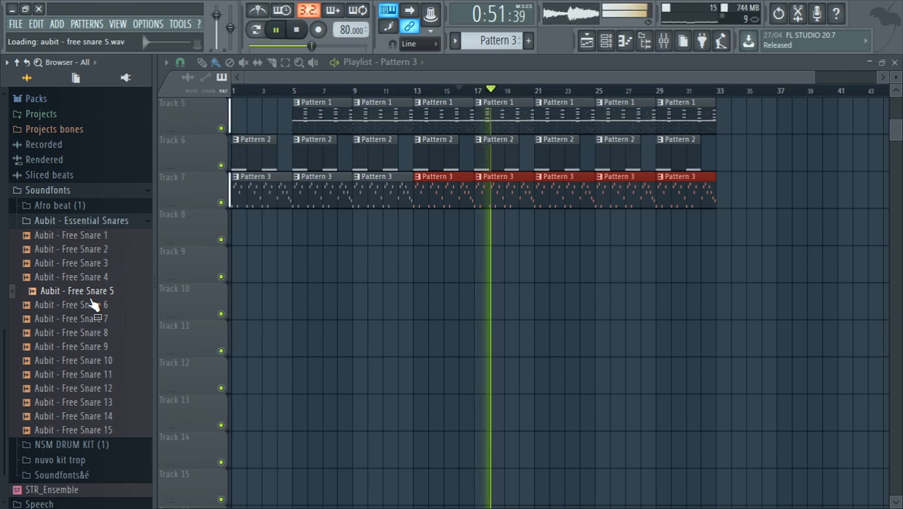
{"action": "left_click", "coordinate": [94, 400]}
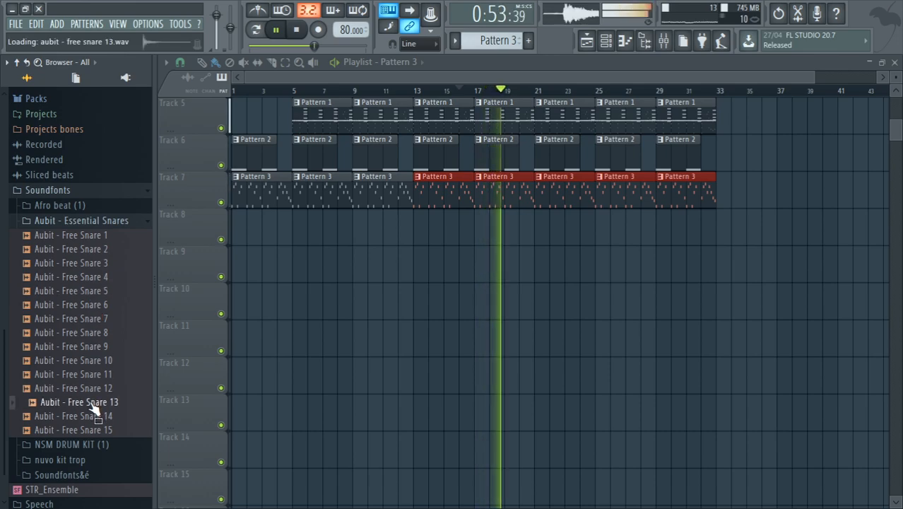
{"action": "left_click", "coordinate": [90, 429]}
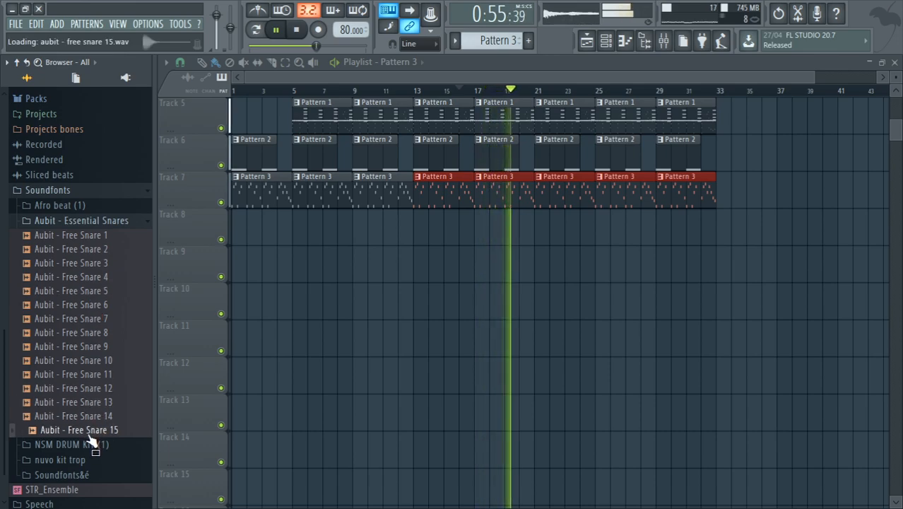
Open the CLAPS folder of the NSM DRUM KIT and audition NSM CLAP 5 and NSM CLAP 1
{"action": "left_click", "coordinate": [88, 447]}
{"action": "left_click", "coordinate": [86, 459]}
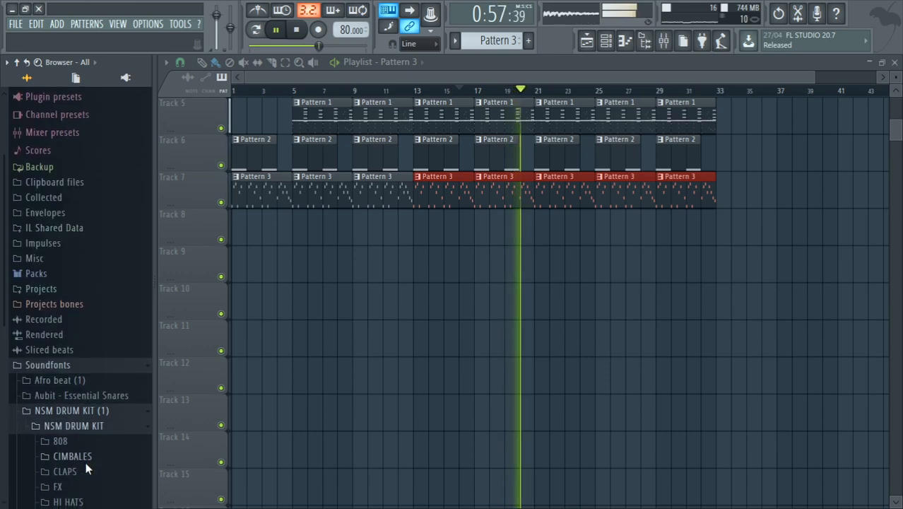
{"action": "left_click", "coordinate": [77, 472]}
{"action": "left_click", "coordinate": [77, 474]}
{"action": "left_click", "coordinate": [77, 431]}
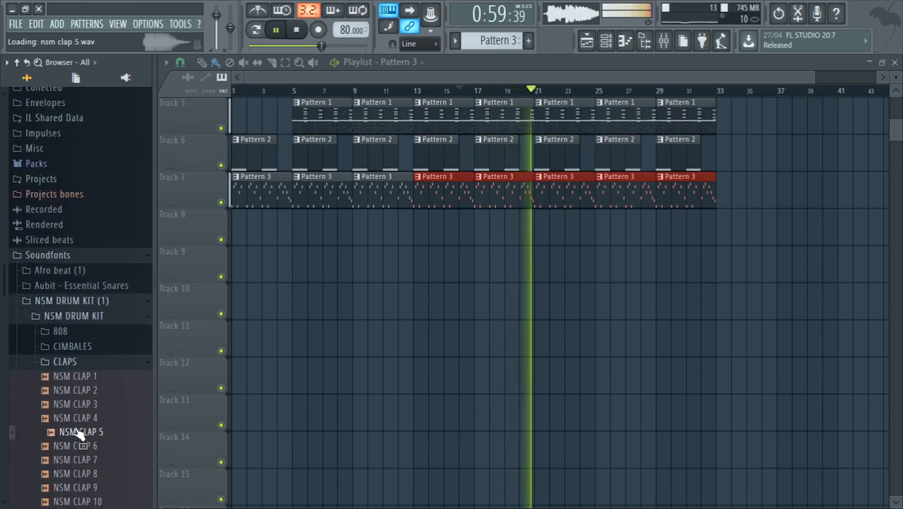
{"action": "left_click", "coordinate": [90, 376]}
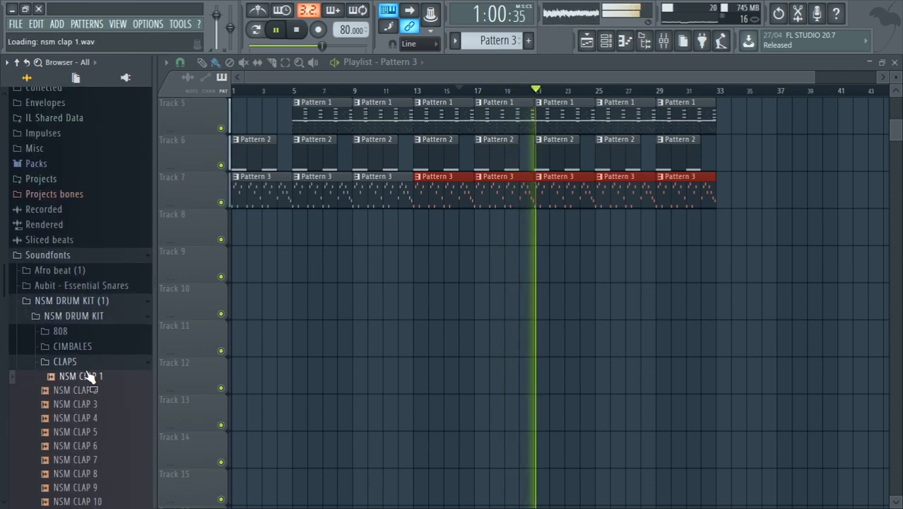
Open the NSM DRUM KIT's 808 folder and audition NSM 808 samples 1, 2, 5, 6, 9 and 10
{"action": "left_click", "coordinate": [60, 330]}
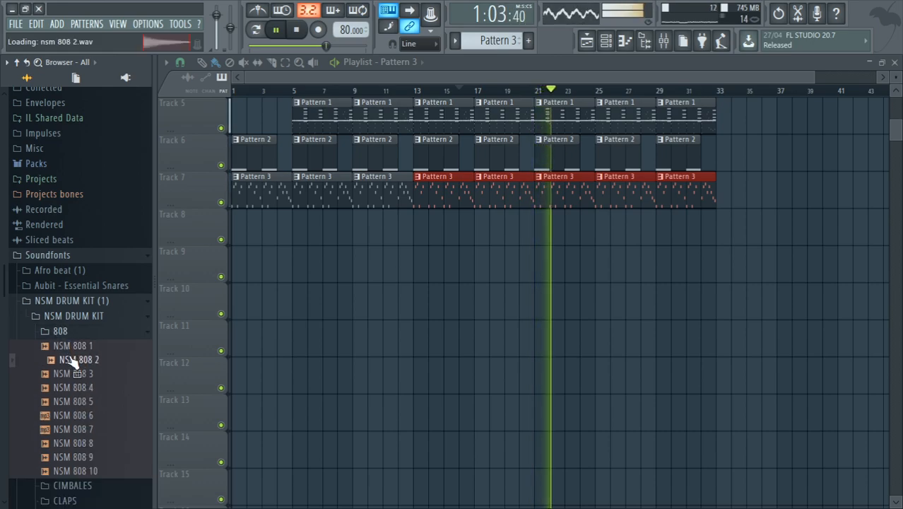
{"action": "key", "text": "Up"}
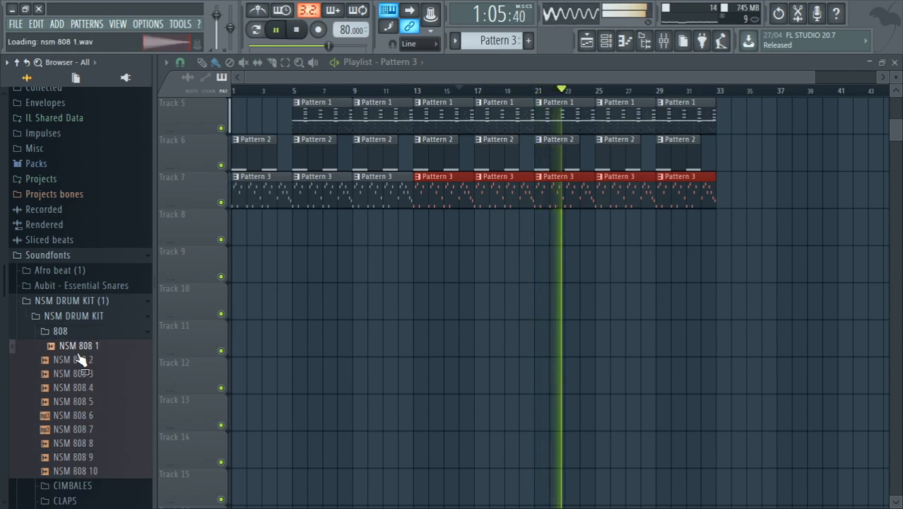
{"action": "left_click", "coordinate": [89, 457]}
{"action": "left_click", "coordinate": [91, 471]}
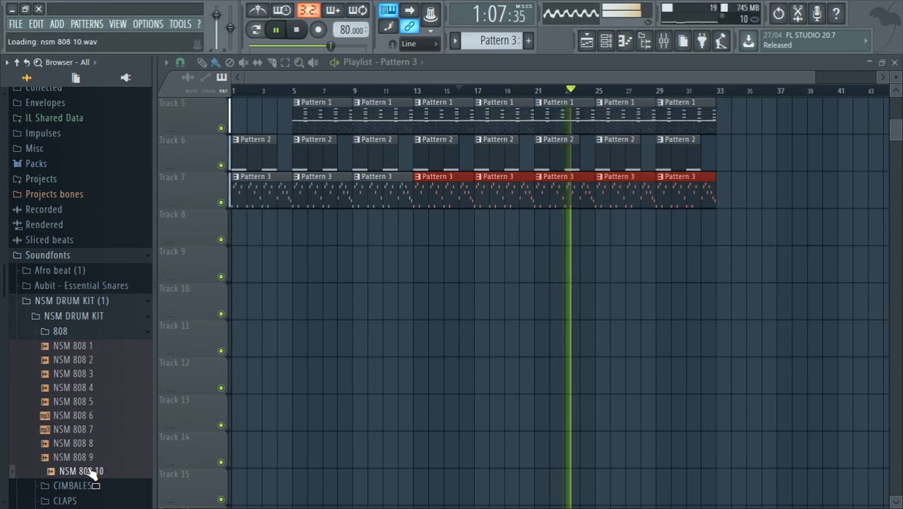
{"action": "left_click", "coordinate": [77, 417]}
{"action": "left_click", "coordinate": [78, 402]}
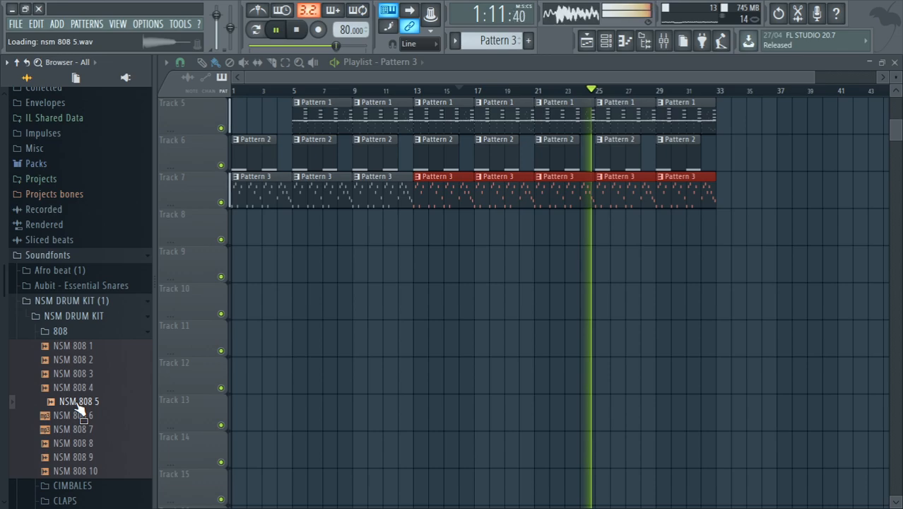
{"action": "left_click", "coordinate": [73, 417]}
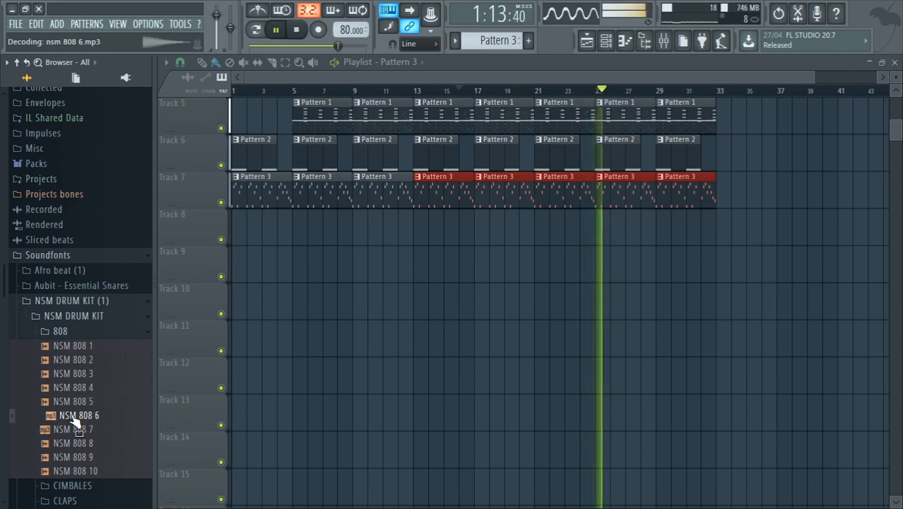
{"action": "left_click", "coordinate": [70, 361]}
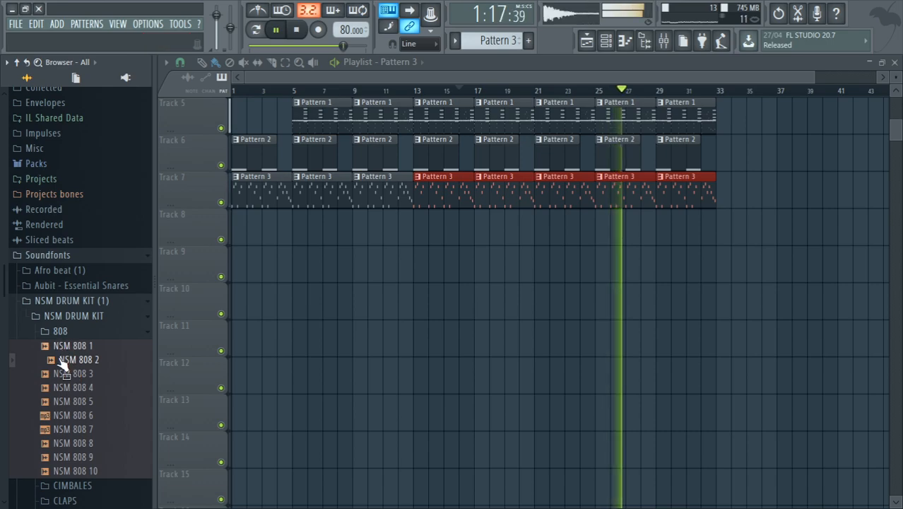
Open the HI HATS folder of the NSM DRUM KIT and audition NSM HI HATS 4
{"action": "scroll", "coordinate": [46, 403], "scroll_direction": "down", "scroll_amount": 3}
{"action": "left_click", "coordinate": [65, 410]}
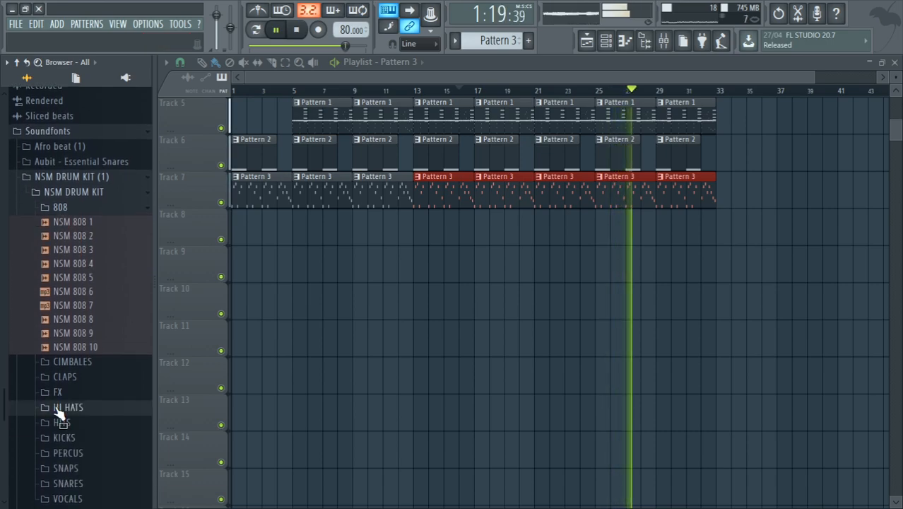
{"action": "left_click", "coordinate": [64, 419]}
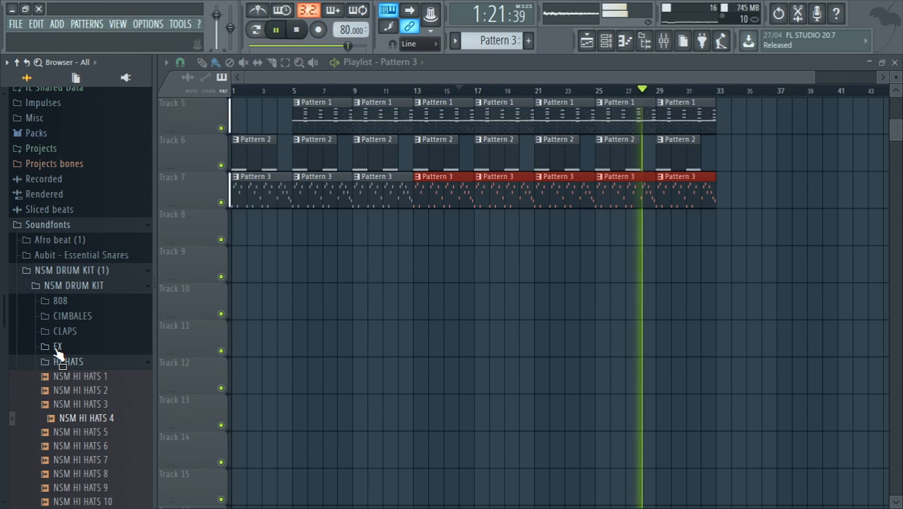
Open the FX folder of the NSM DRUM KIT and audition NSM FX 2 and NSM FX 7
{"action": "left_click", "coordinate": [66, 347]}
{"action": "left_click", "coordinate": [71, 375]}
{"action": "left_click", "coordinate": [74, 444]}
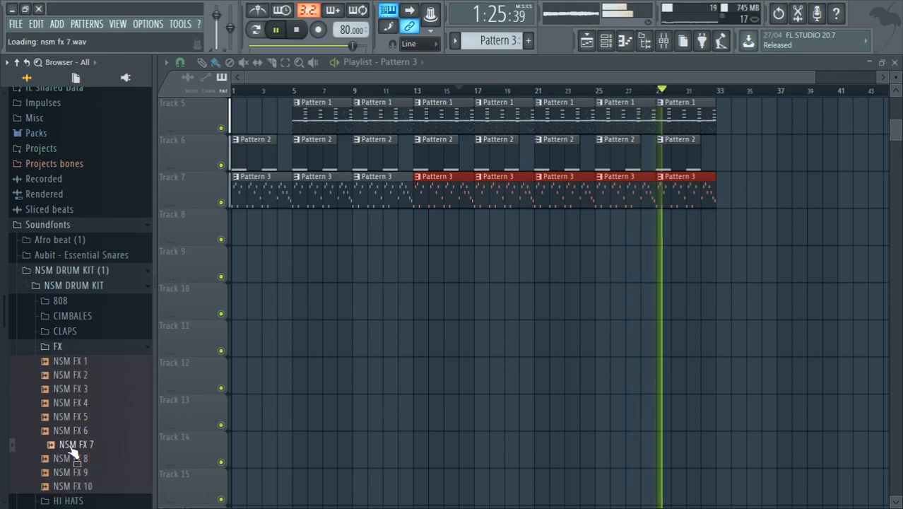
Open the NSM DRUM KIT's PERCUS folder and audition its percussion samples, including NSM PERCU 2, 8 and 7
{"action": "scroll", "coordinate": [4, 374], "scroll_direction": "down", "scroll_amount": 3}
{"action": "left_click", "coordinate": [56, 457]}
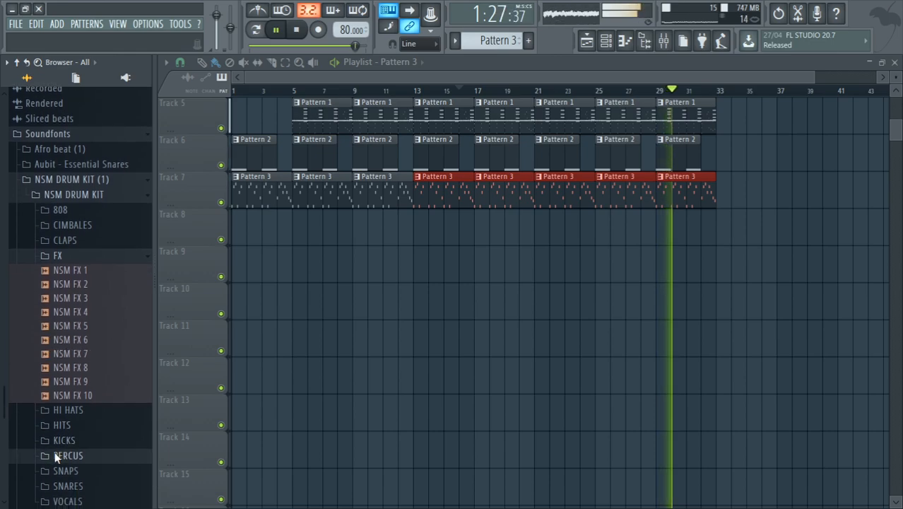
{"action": "left_click", "coordinate": [70, 437]}
{"action": "left_click", "coordinate": [71, 408]}
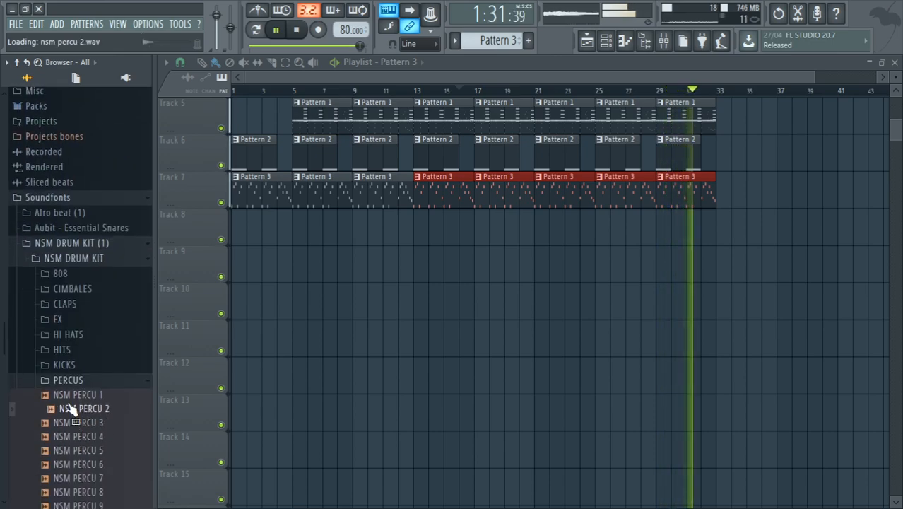
{"action": "left_click", "coordinate": [92, 492]}
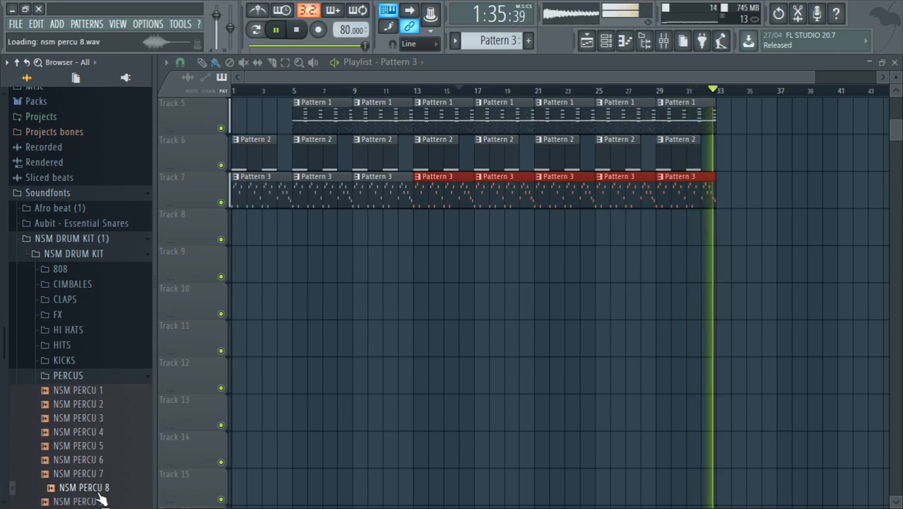
{"action": "left_click", "coordinate": [94, 475]}
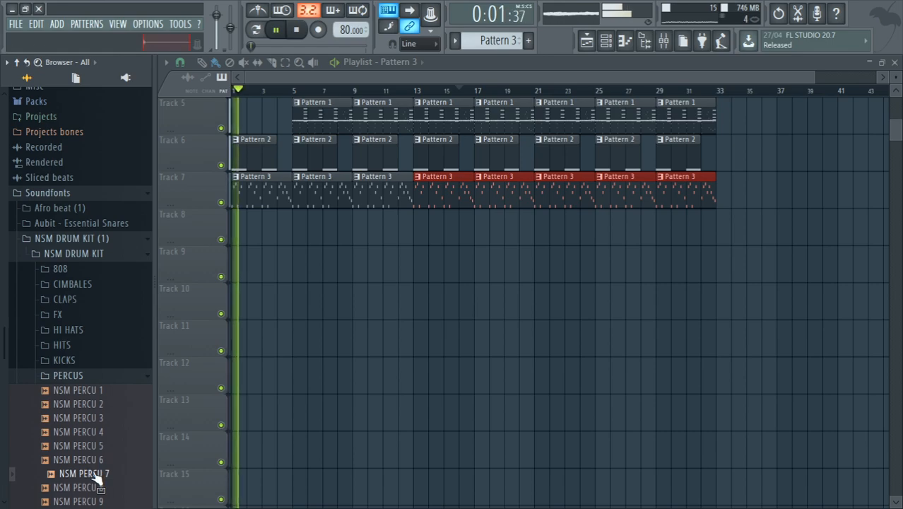
{"action": "left_click", "coordinate": [83, 404]}
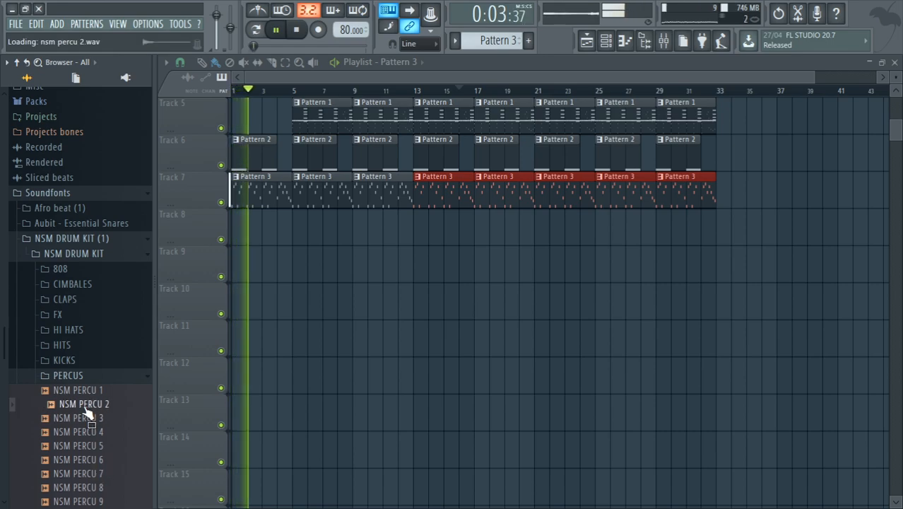
Open the HITS folder of the NSM DRUM KIT and audition NSM HIT 2 and NSM HIT 4
{"action": "left_click", "coordinate": [57, 346]}
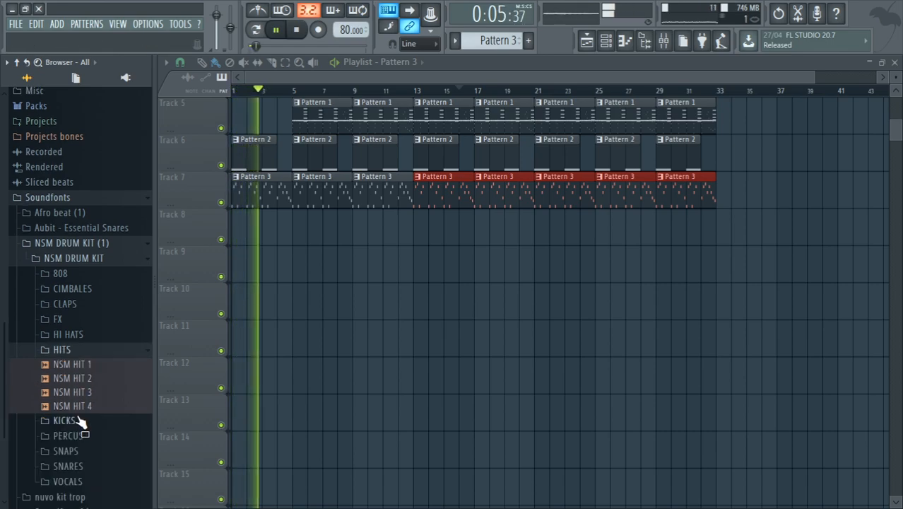
{"action": "left_click", "coordinate": [74, 379]}
{"action": "left_click", "coordinate": [78, 405]}
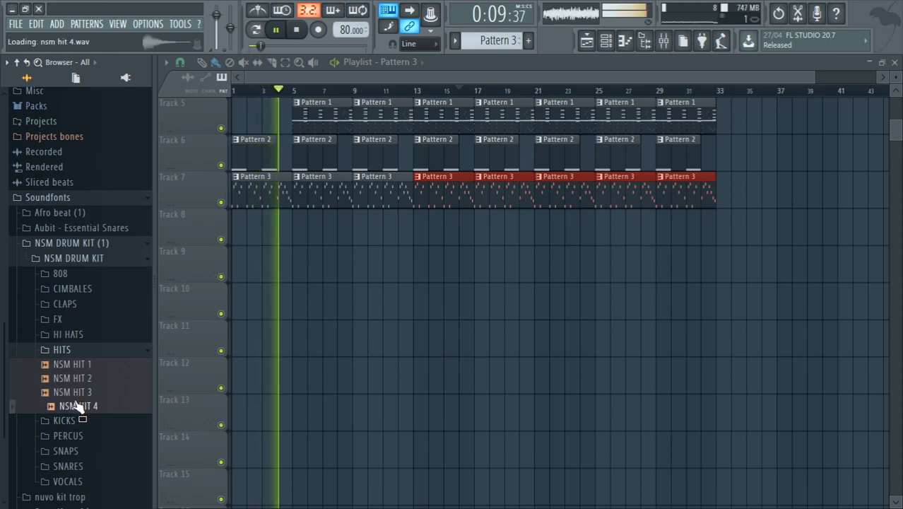
Load NSM HIT 4 into a new sampler channel and place an F#4 note at the start of its piano roll
{"action": "right_click", "coordinate": [78, 406]}
{"action": "left_click", "coordinate": [111, 380]}
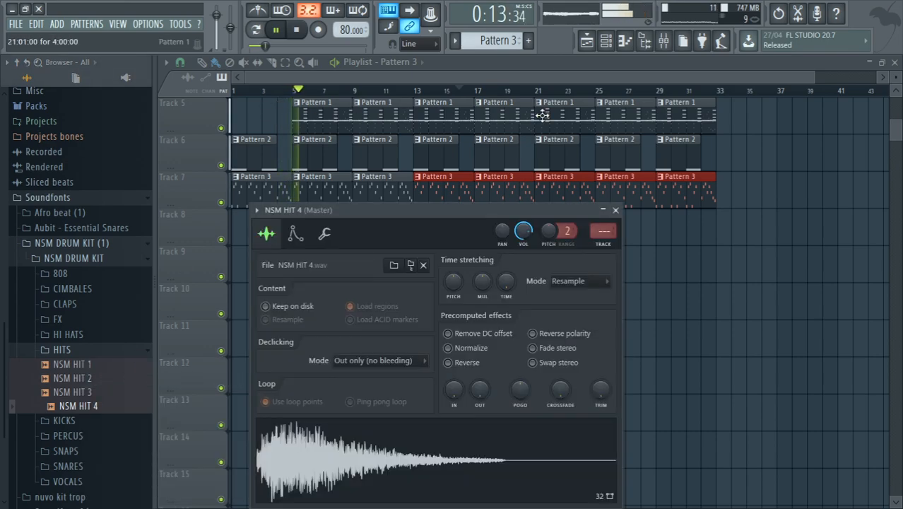
{"action": "left_click", "coordinate": [626, 41]}
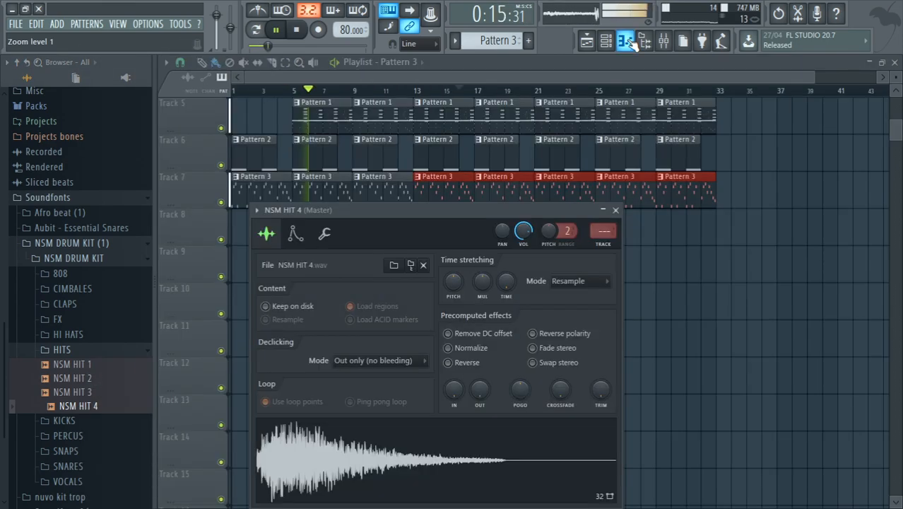
{"action": "left_click_drag", "start_coordinate": [389, 276], "coordinate": [205, 387]}
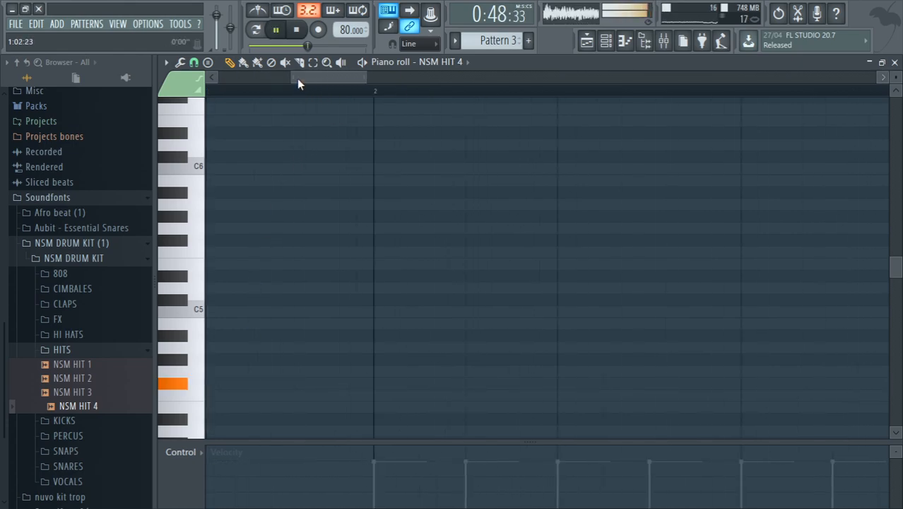
Check the NSM HIT 4 channel's sampler settings, and delete the F#4 note from its piano roll
{"action": "left_click", "coordinate": [606, 43]}
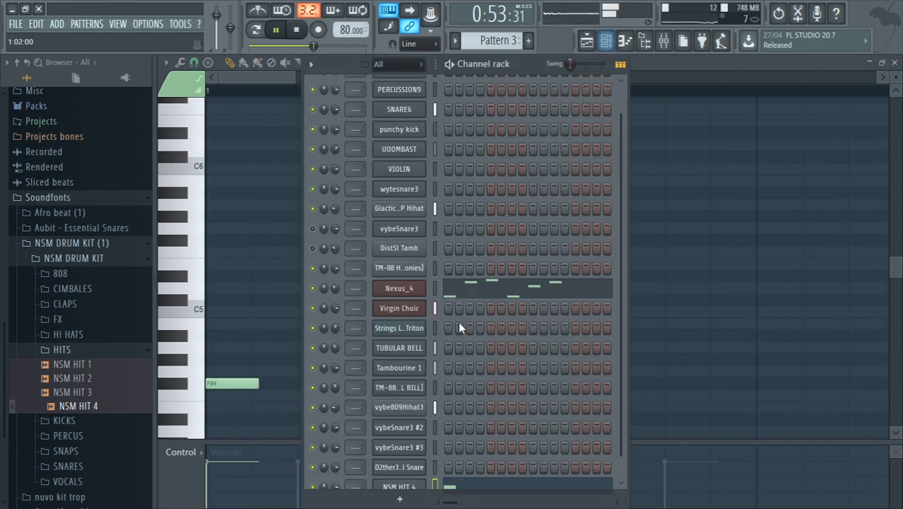
{"action": "left_click", "coordinate": [400, 486]}
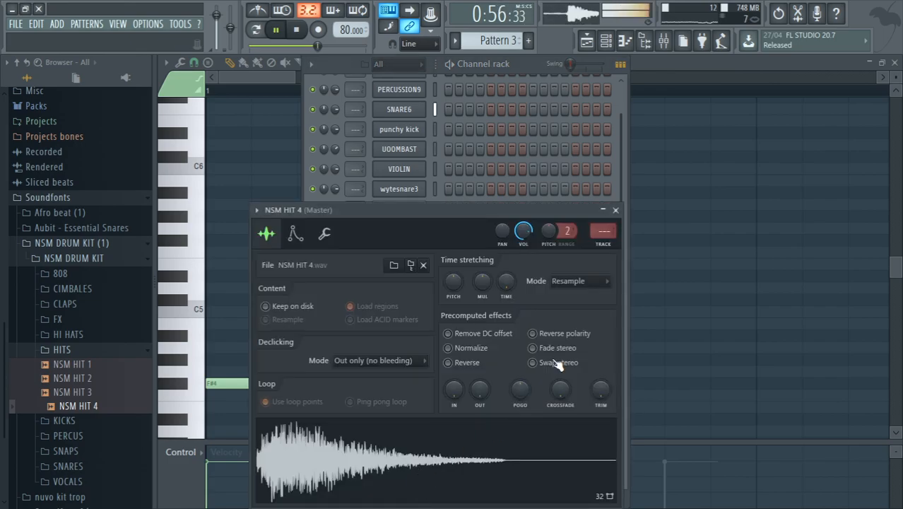
{"action": "key", "text": "F7"}
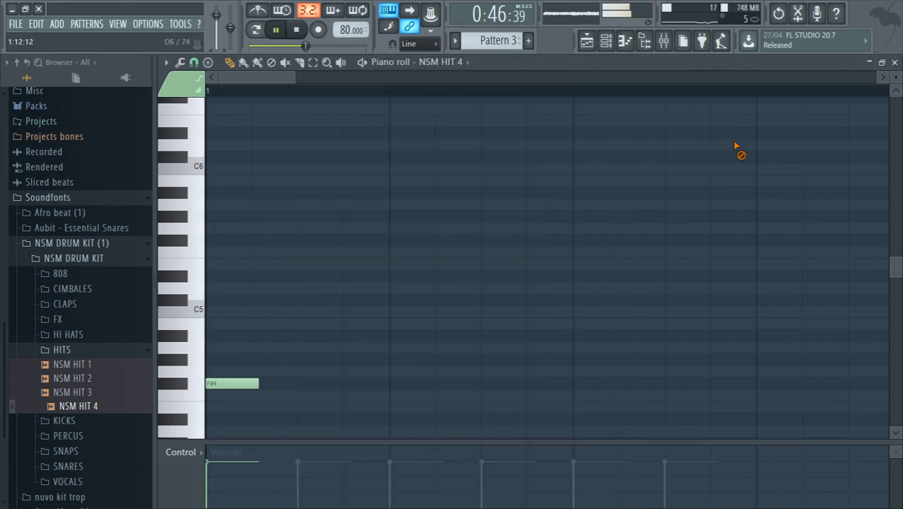
{"action": "right_click", "coordinate": [249, 384]}
Audition samples in the NSM DRUM KIT's KICKS and HI HATS folders, including NSM KICKS 4 and NSM HI HATS 7
{"action": "left_click", "coordinate": [47, 396]}
{"action": "left_click", "coordinate": [52, 422]}
{"action": "left_click_drag", "start_coordinate": [56, 450], "coordinate": [61, 455]}
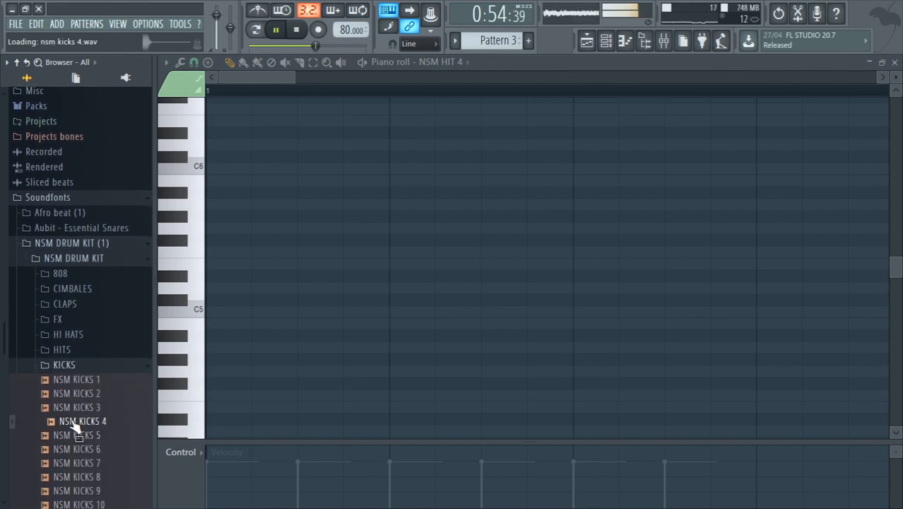
{"action": "left_click", "coordinate": [56, 336]}
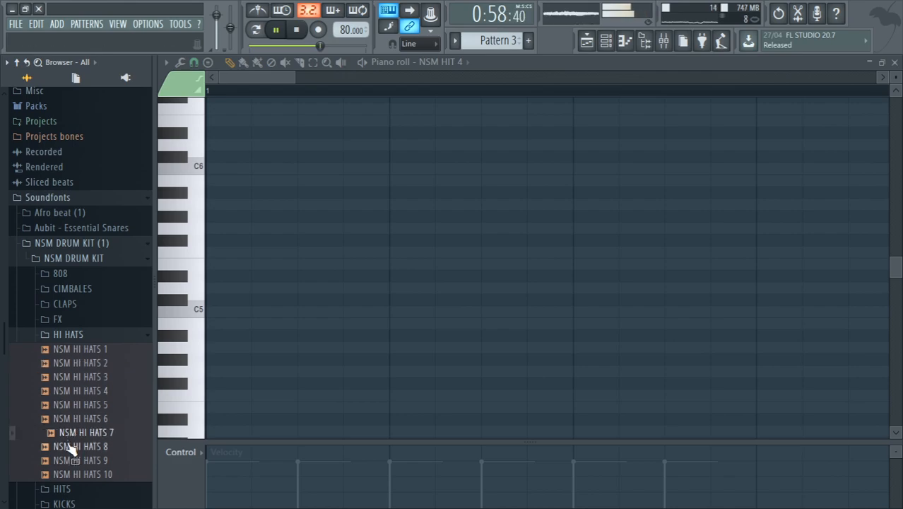
Open the CIMBALES folder of the NSM DRUM KIT and audition NSM CIMBALE 3 and NSM CIMBALE 8
{"action": "left_click", "coordinate": [57, 290]}
{"action": "left_click", "coordinate": [60, 329]}
{"action": "left_click", "coordinate": [72, 401]}
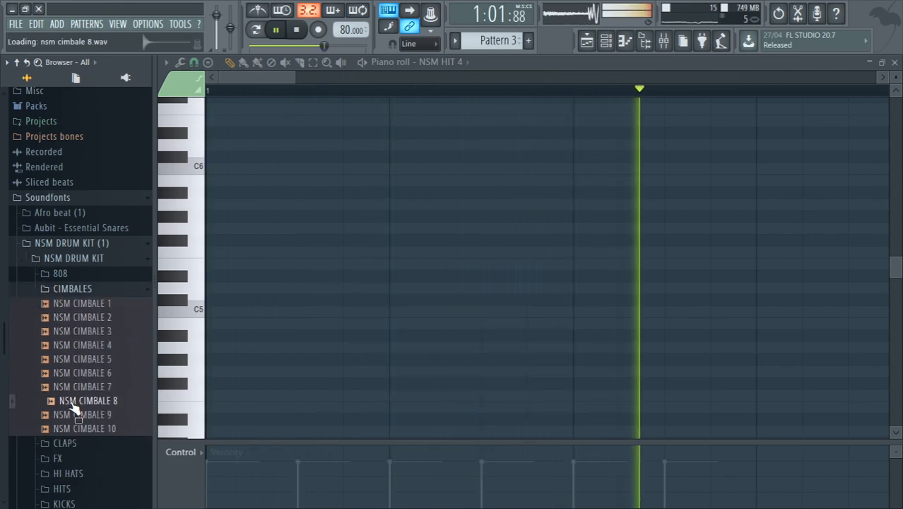
Revisit the NSM DRUM KIT's FX and HITS folders, auditioning samples such as NSM FX 3 and NSM HIT 4
{"action": "left_click", "coordinate": [60, 458]}
{"action": "left_click", "coordinate": [63, 473]}
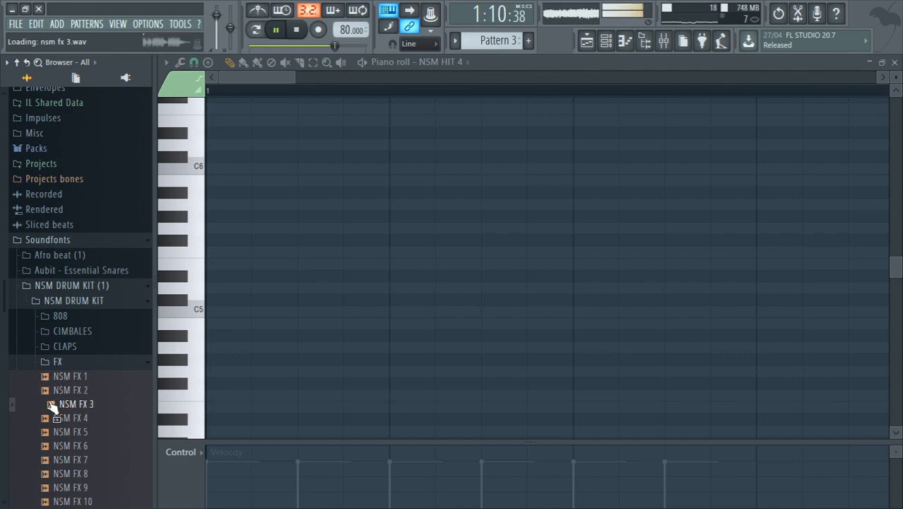
{"action": "left_click_drag", "start_coordinate": [1, 308], "coordinate": [1, 364]}
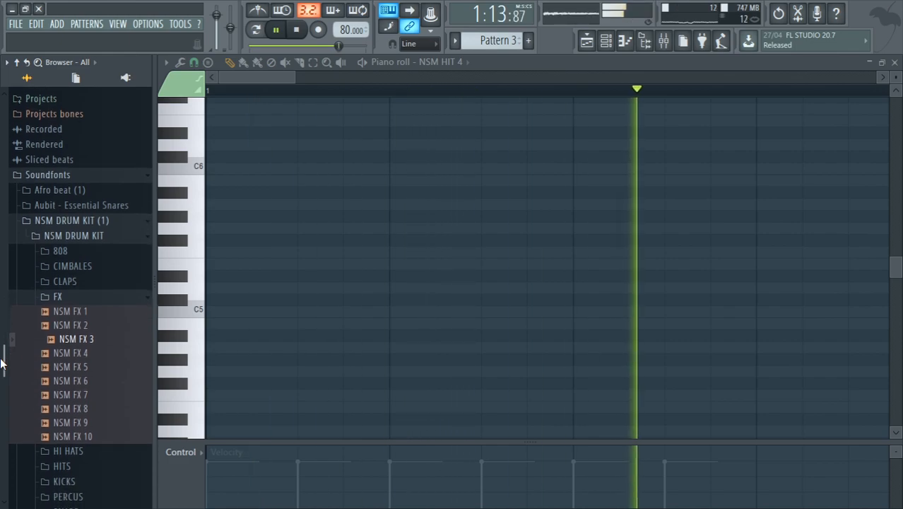
{"action": "left_click", "coordinate": [49, 464]}
{"action": "left_click", "coordinate": [60, 473]}
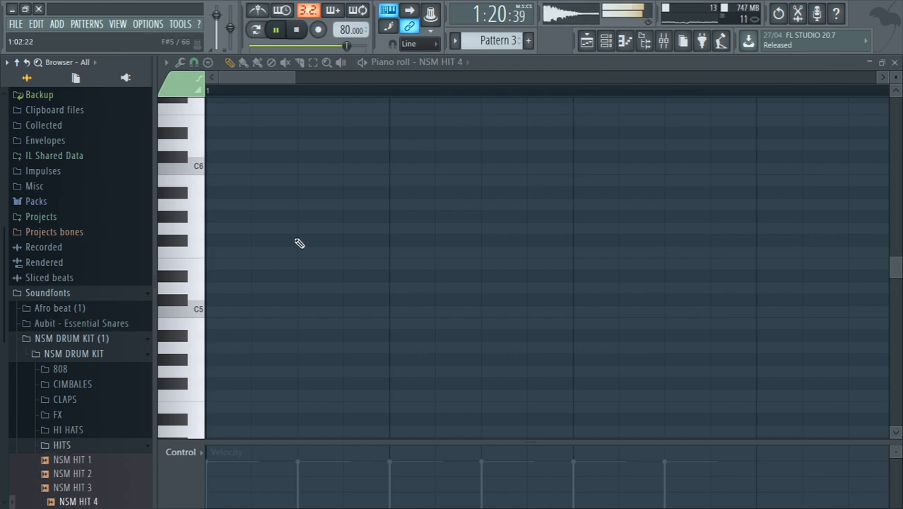
Reopen the NSM DRUM KIT's CLAPS folder and audition its claps, including NSM CLAP 7 and NSM CLAP 2
{"action": "left_click", "coordinate": [62, 401]}
{"action": "left_click", "coordinate": [62, 407]}
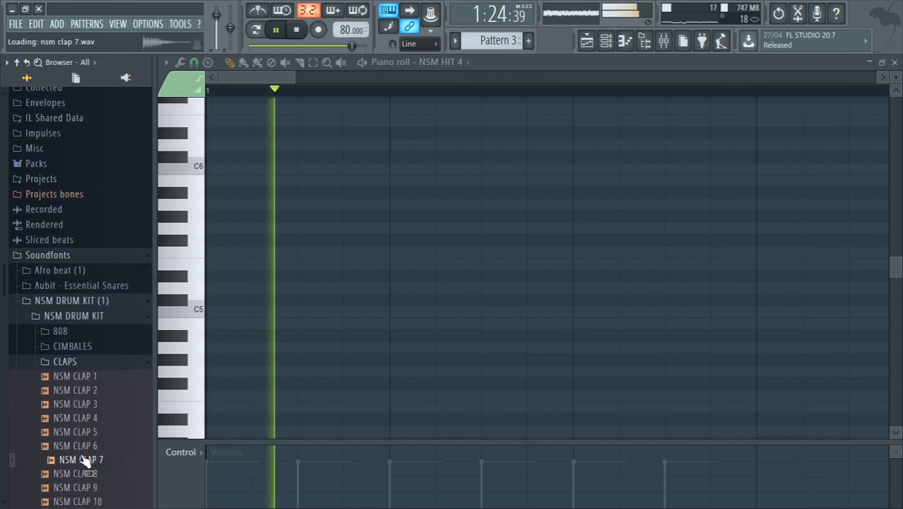
{"action": "left_click", "coordinate": [72, 391]}
{"action": "left_click", "coordinate": [78, 445]}
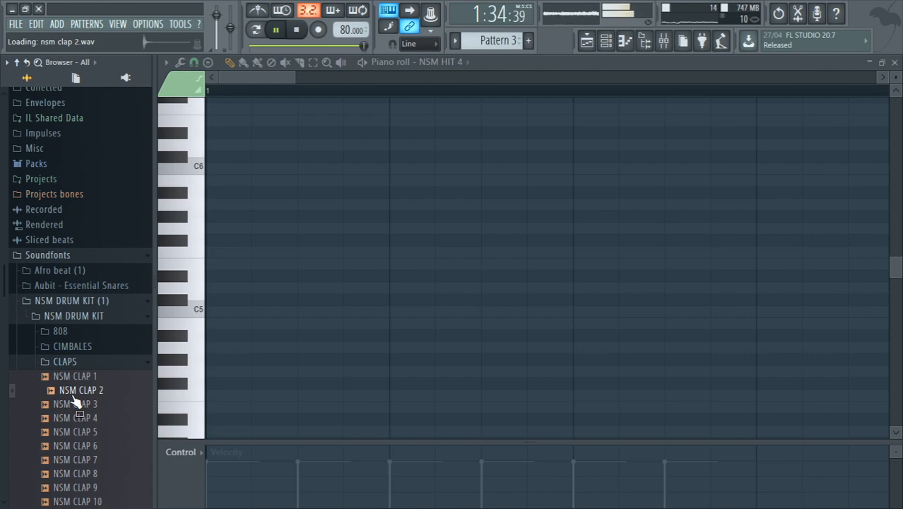
Browse the nuvo kit trop and Soundfonts&é folders for other drum kits
{"action": "left_click_drag", "start_coordinate": [4, 296], "coordinate": [20, 498]}
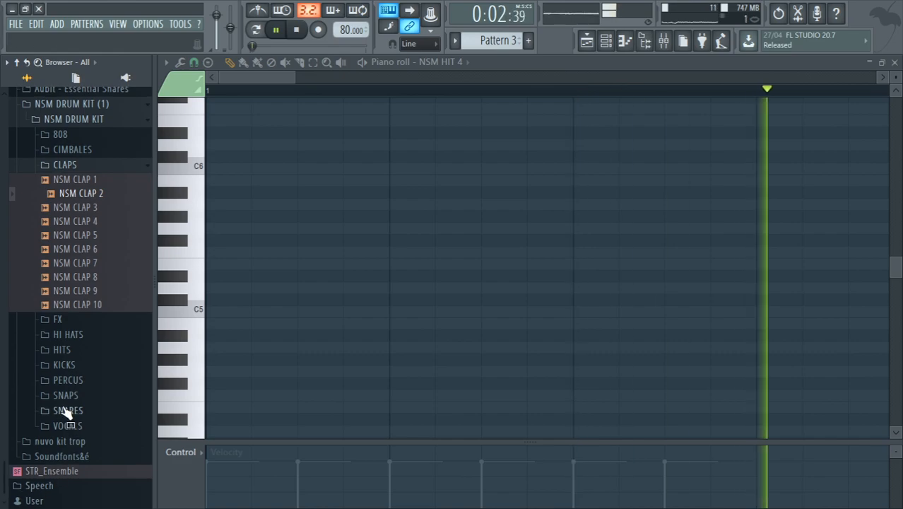
{"action": "left_click", "coordinate": [63, 440]}
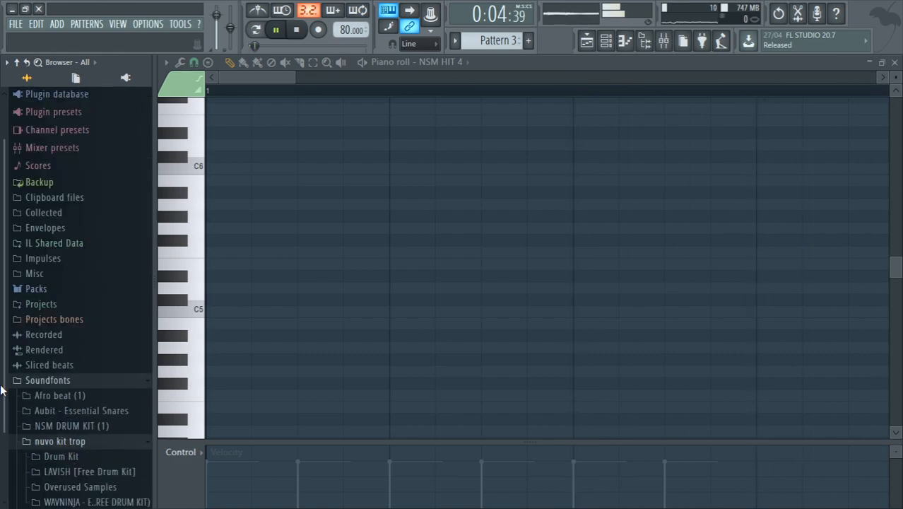
{"action": "scroll", "coordinate": [14, 424], "scroll_direction": "down", "scroll_amount": 2}
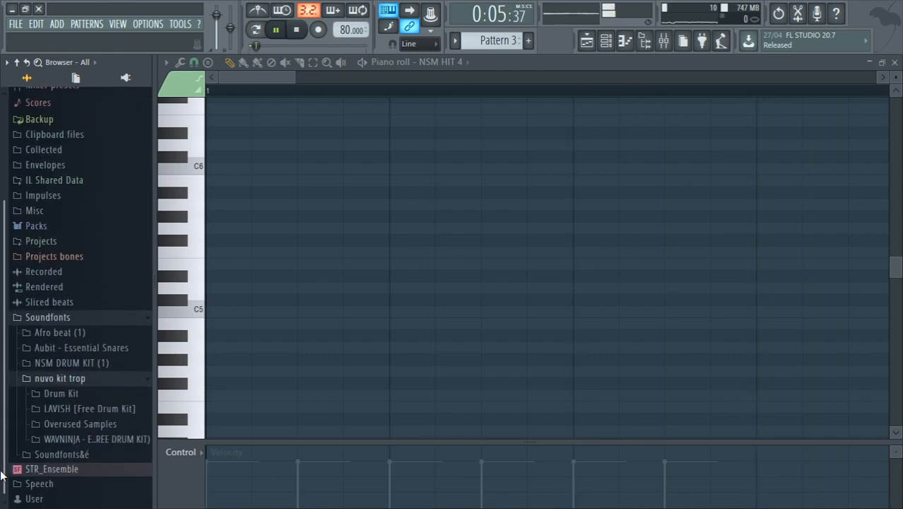
{"action": "left_click", "coordinate": [45, 457]}
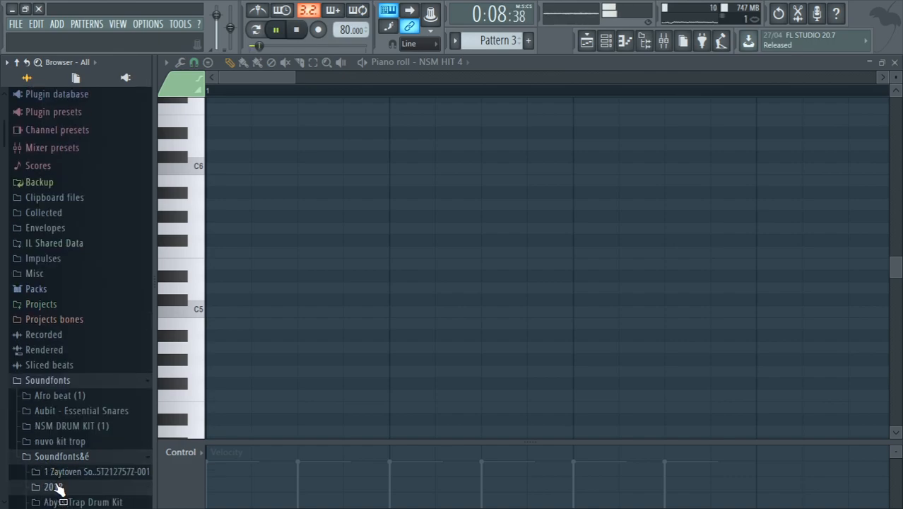
{"action": "left_click_drag", "start_coordinate": [2, 407], "coordinate": [5, 183]}
{"action": "scroll", "coordinate": [5, 366], "scroll_direction": "up", "scroll_amount": 2}
Audition HouseGen Rim 02 and DHitB-Maraca03 from the Afro beat (1) folder, and return to the playlist
{"action": "left_click", "coordinate": [59, 400]}
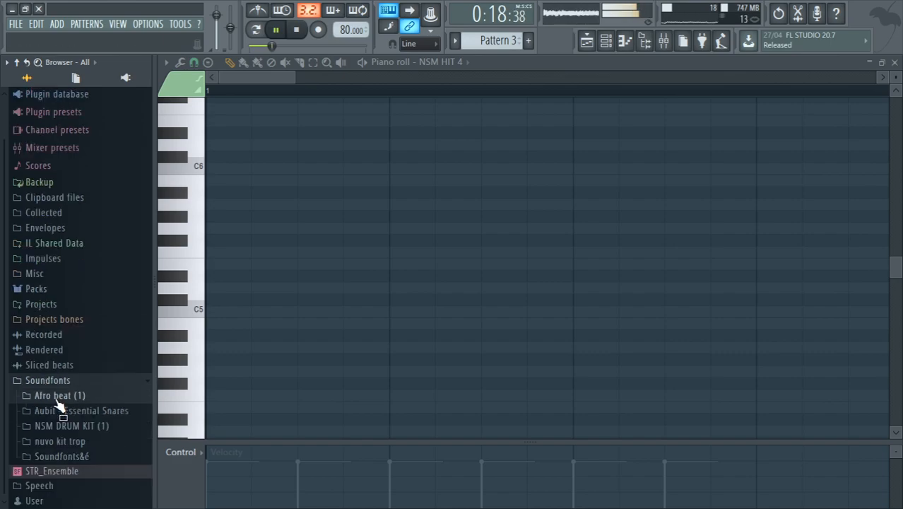
{"action": "left_click", "coordinate": [56, 396]}
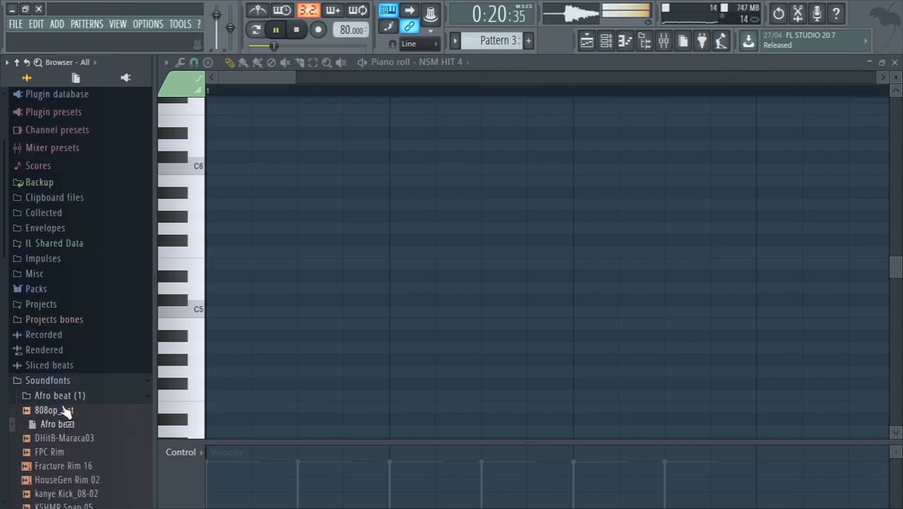
{"action": "left_click", "coordinate": [44, 485]}
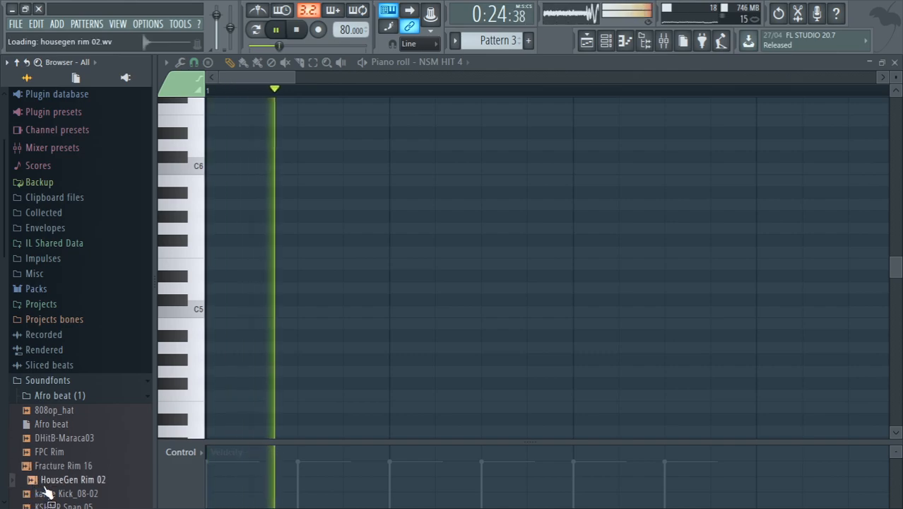
{"action": "left_click", "coordinate": [43, 438]}
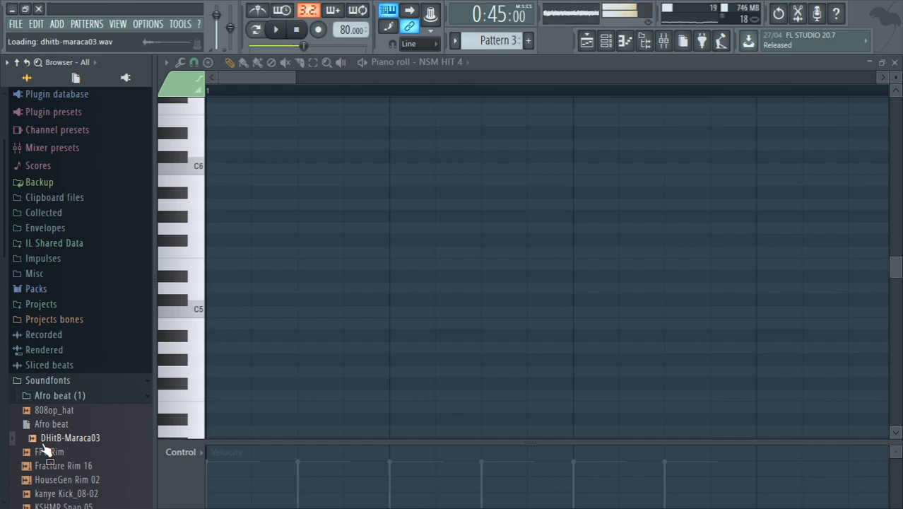
{"action": "left_click", "coordinate": [587, 43]}
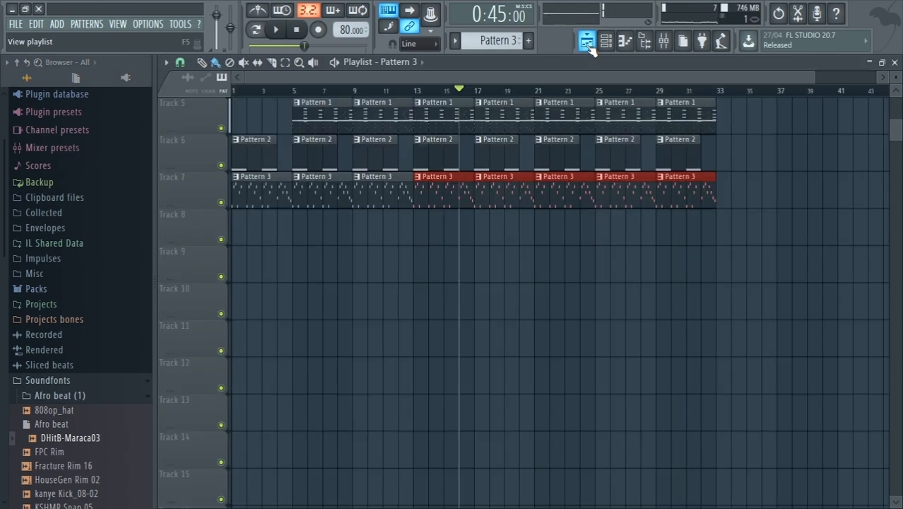